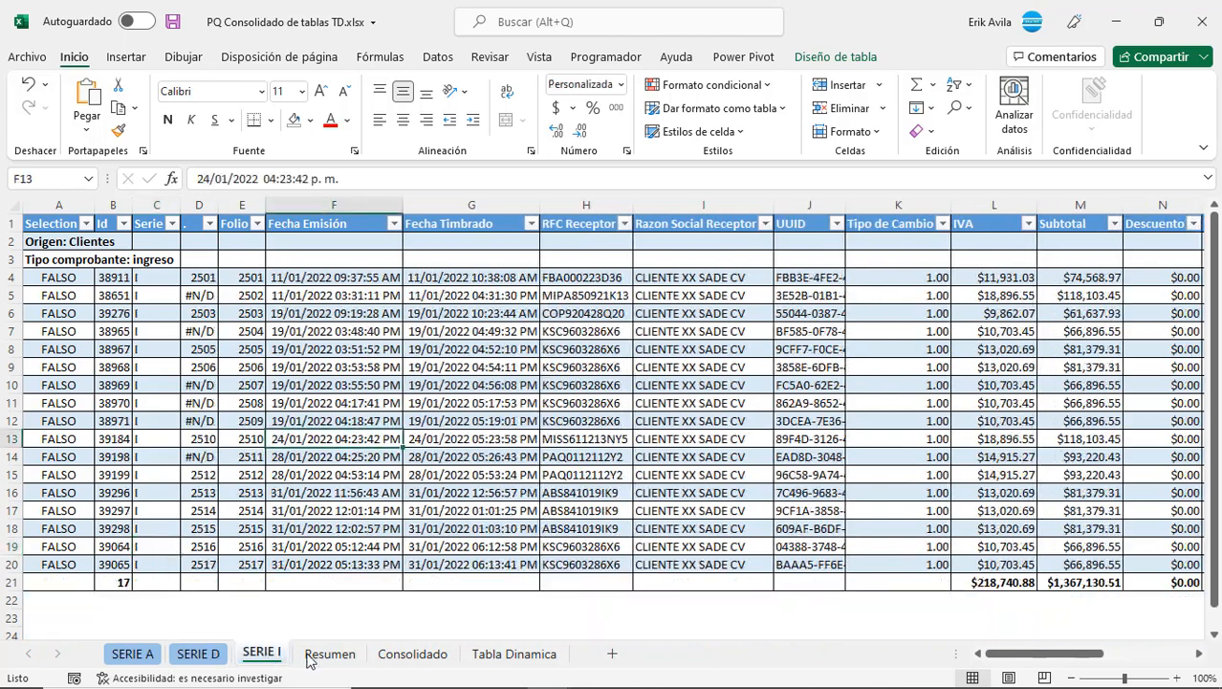
On the Resumen sheet, examine the income summary table and the formula behind the N° CFDI value for serie A.
{"action": "left_click", "coordinate": [315, 654]}
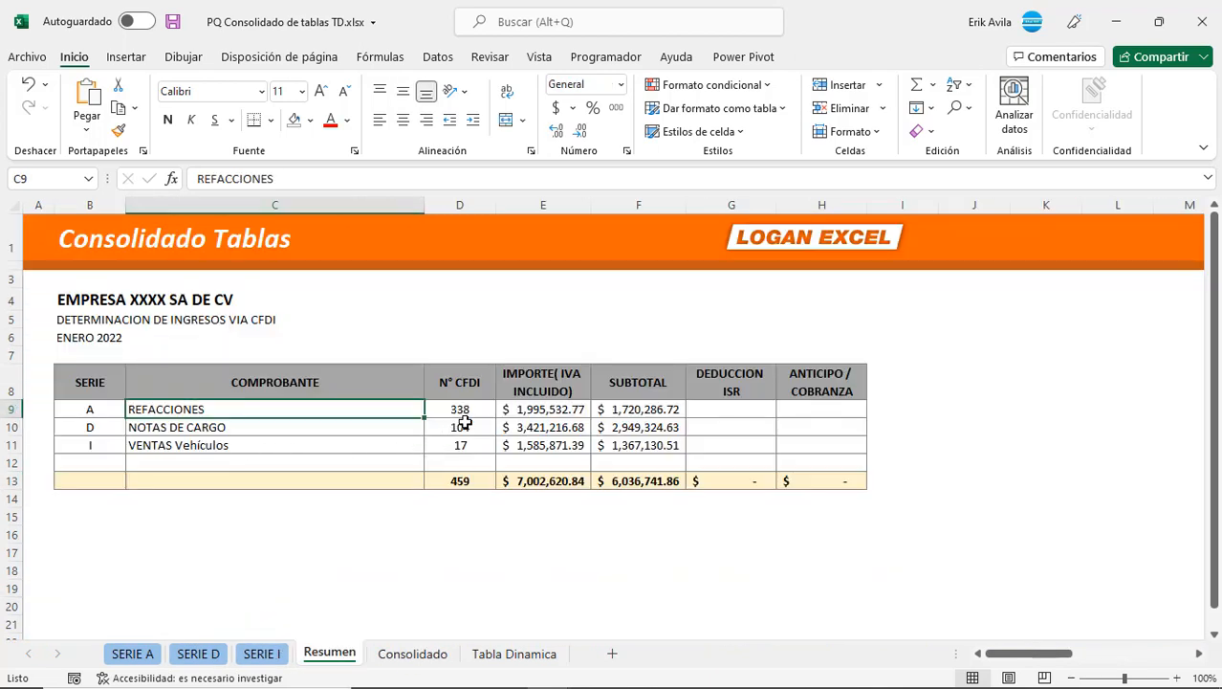
{"action": "left_click_drag", "start_coordinate": [464, 411], "coordinate": [472, 442]}
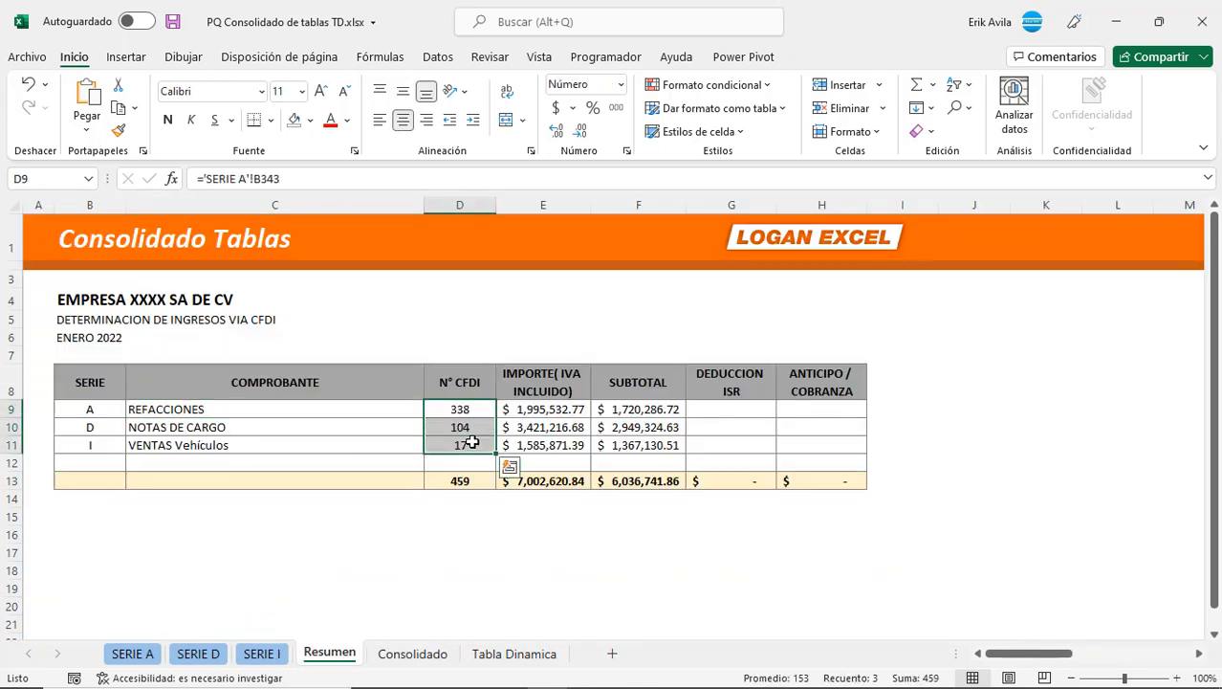
{"action": "left_click_drag", "start_coordinate": [525, 409], "coordinate": [595, 411]}
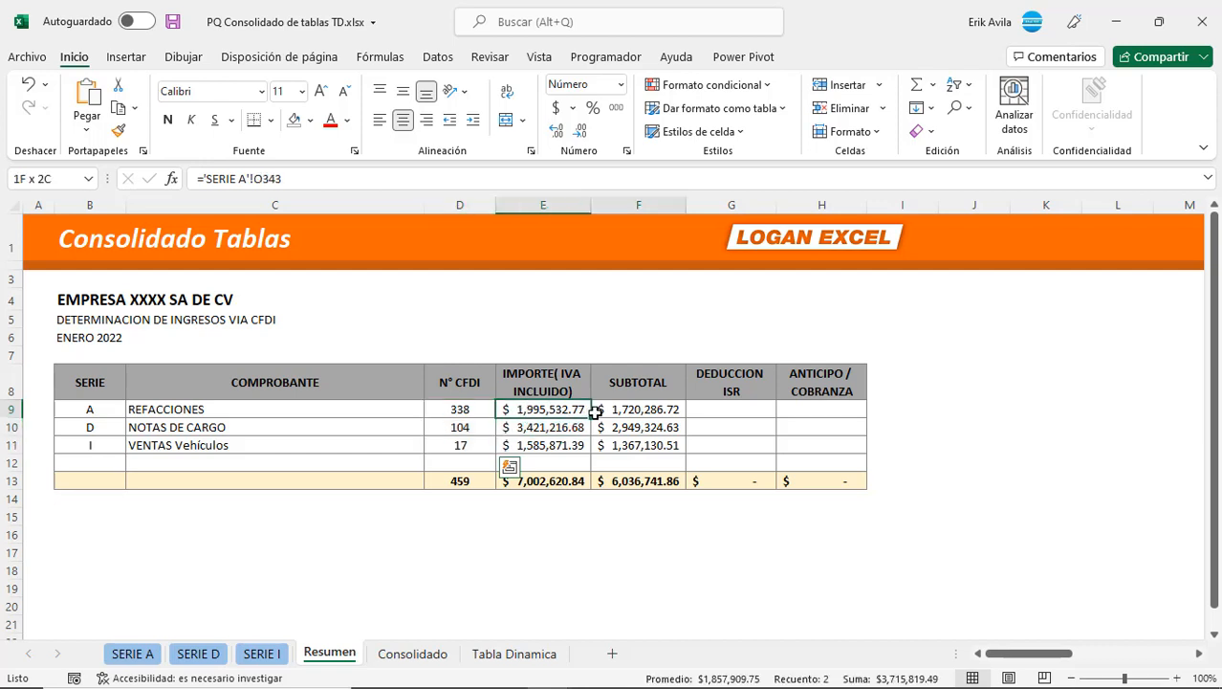
{"action": "left_click", "coordinate": [459, 411]}
{"action": "left_click", "coordinate": [93, 316]}
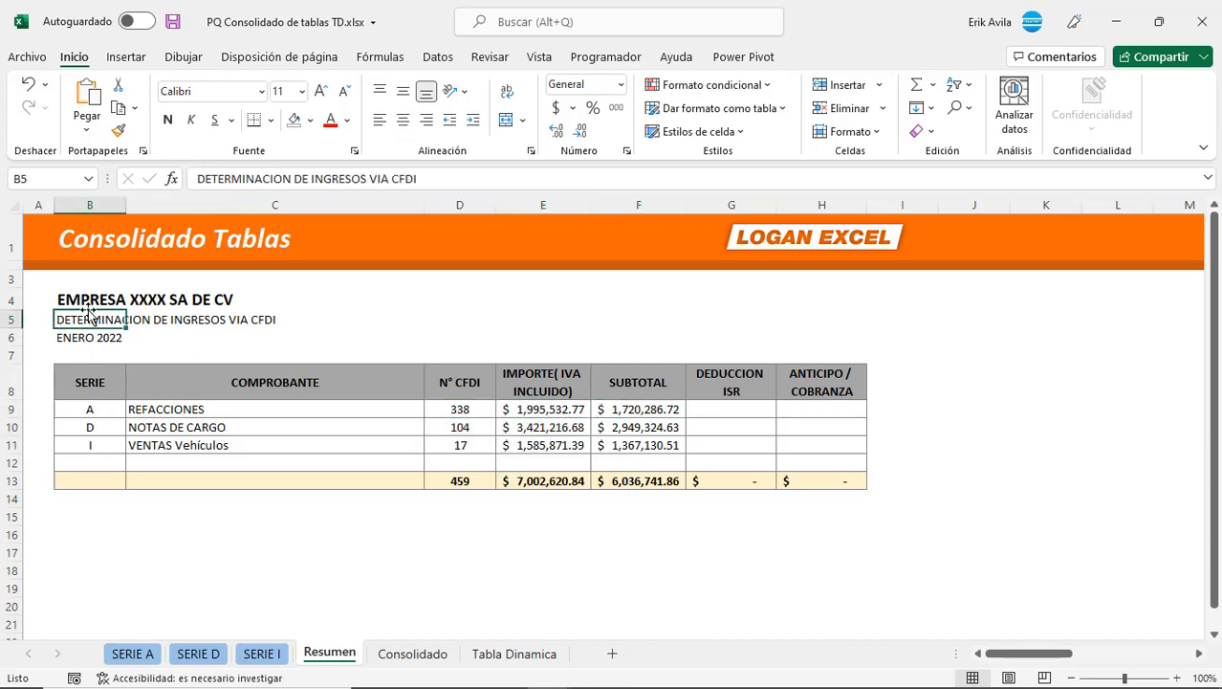
{"action": "left_click_drag", "start_coordinate": [86, 301], "coordinate": [837, 476]}
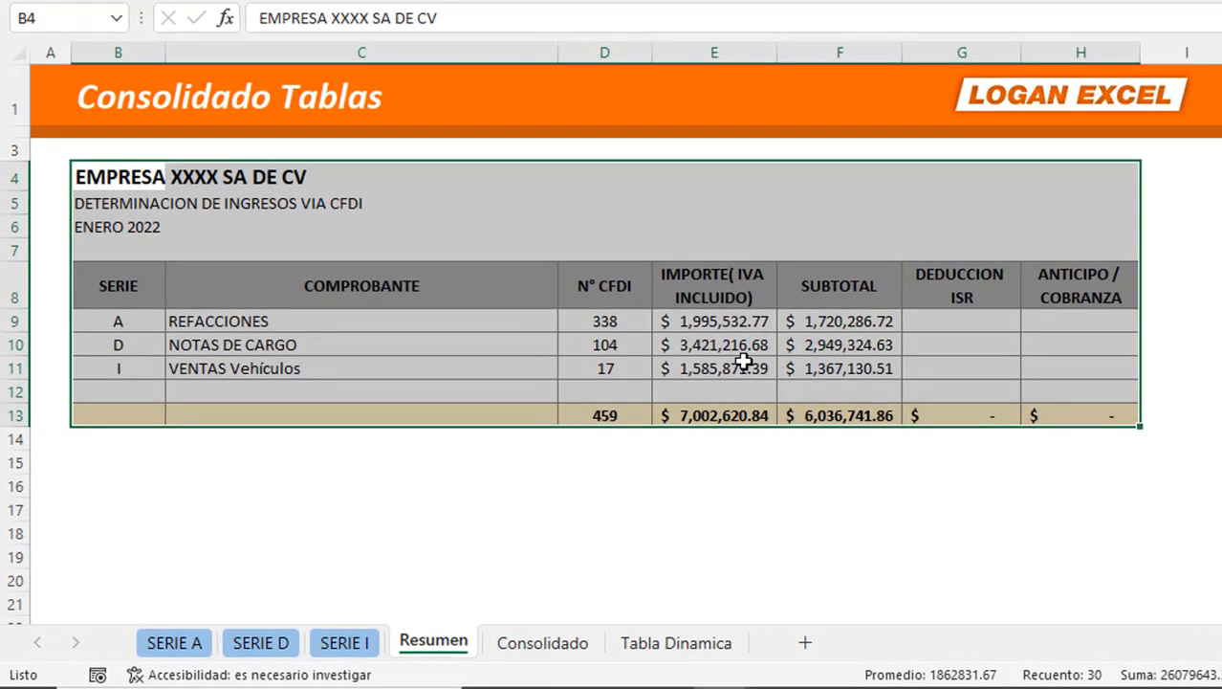
{"action": "left_click", "coordinate": [612, 340]}
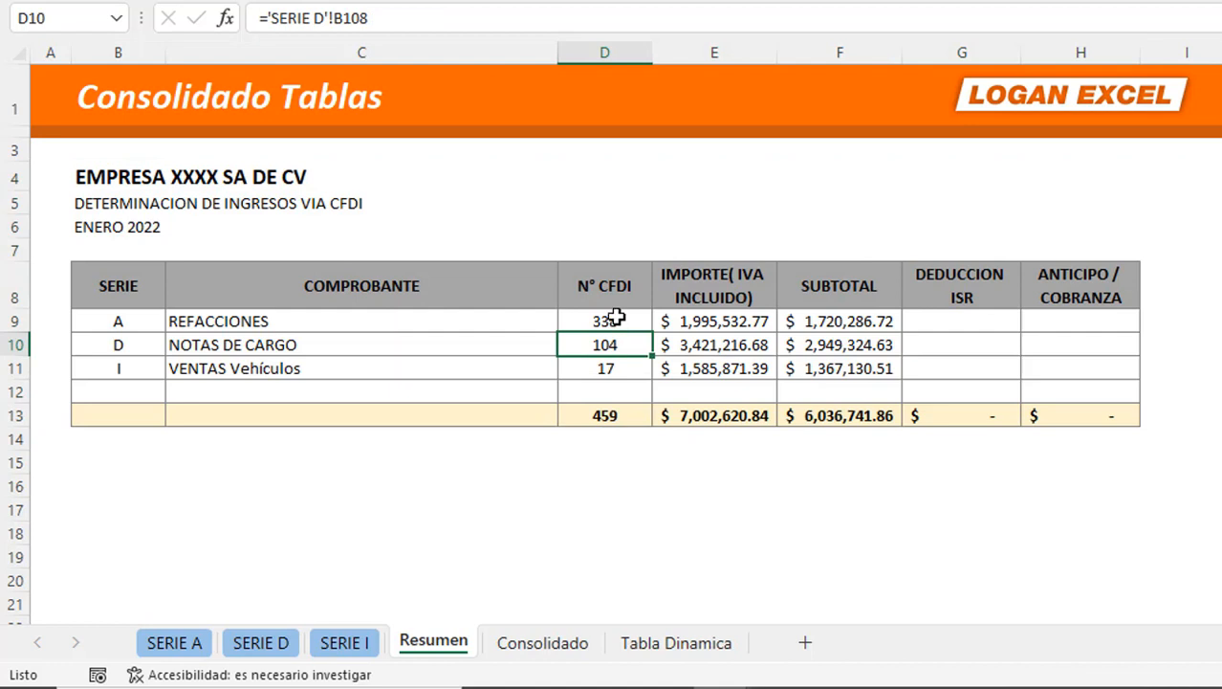
{"action": "left_click", "coordinate": [616, 320]}
{"action": "left_click", "coordinate": [419, 16]}
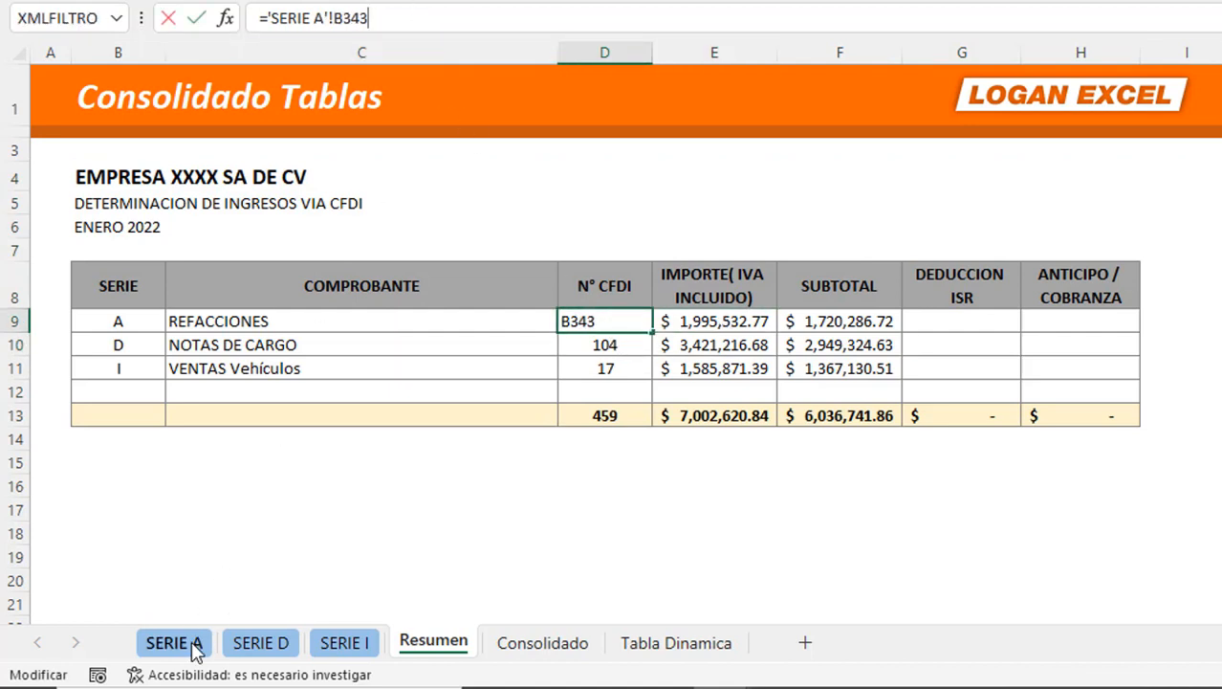
{"action": "key", "text": "Escape"}
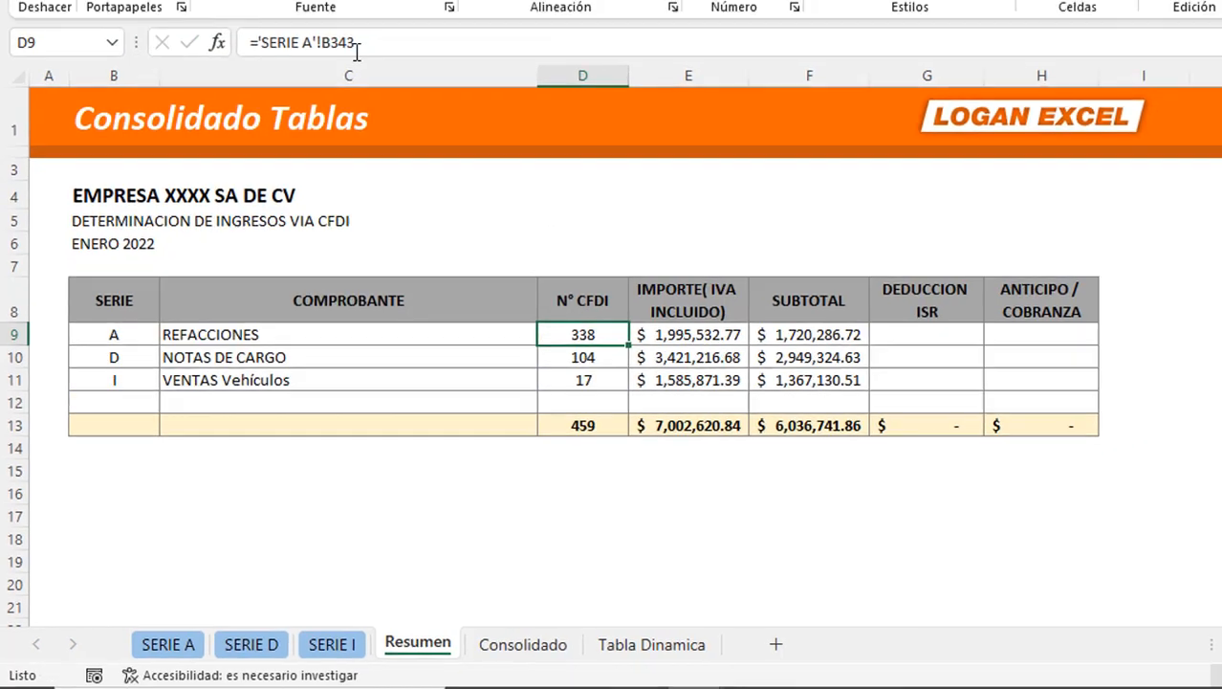
Fill the record count cell B343 at the end of the SERIE A table with yellow.
{"action": "left_click", "coordinate": [175, 649]}
{"action": "left_click", "coordinate": [140, 413]}
{"action": "key", "text": "ctrl+Down"}
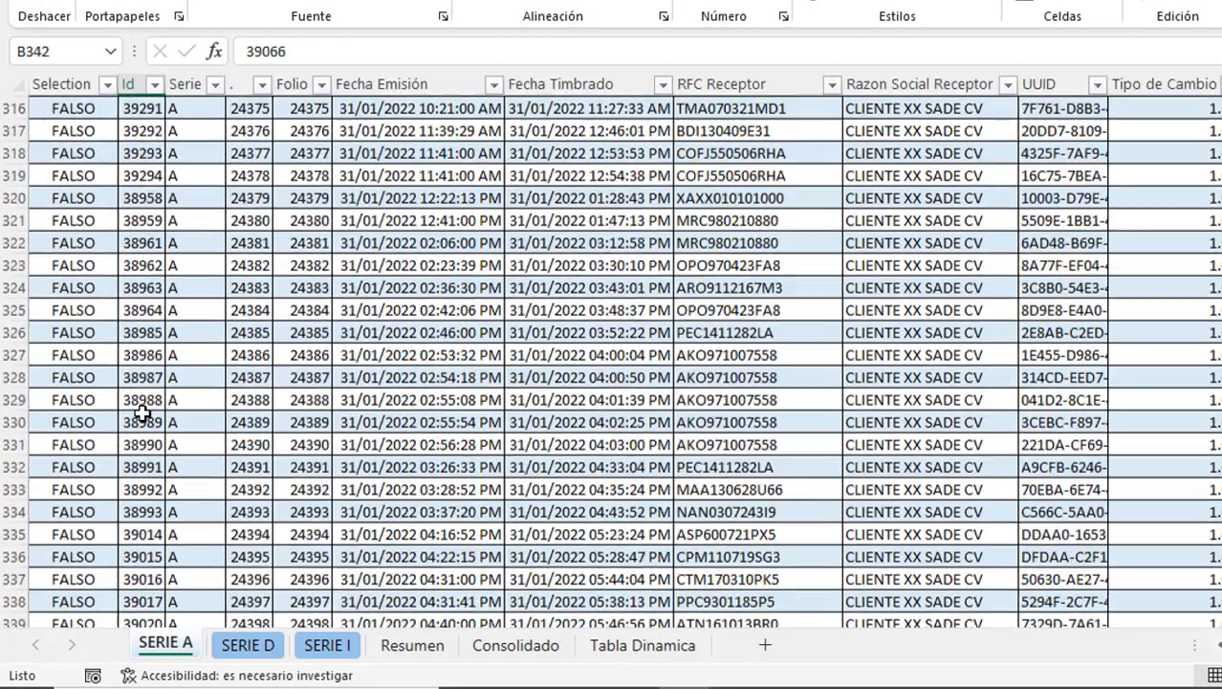
{"action": "scroll", "coordinate": [158, 401], "scroll_direction": "down", "scroll_amount": 4}
{"action": "left_click", "coordinate": [153, 489]}
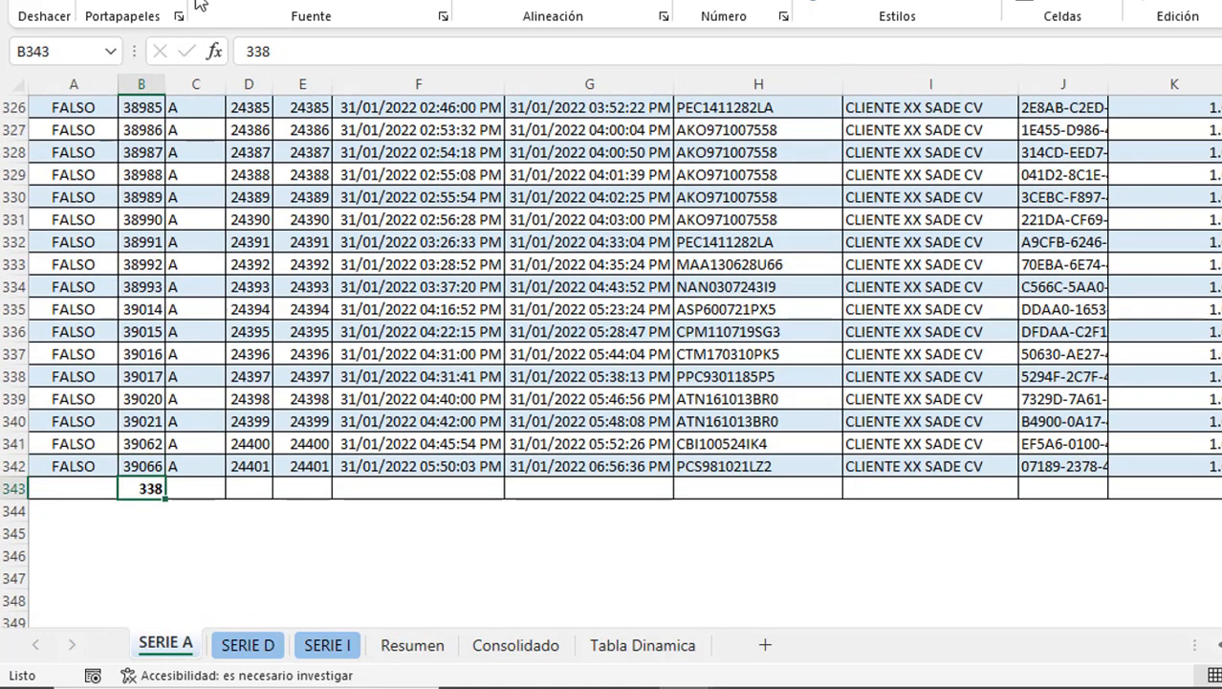
{"action": "left_click", "coordinate": [409, 6]}
{"action": "left_click", "coordinate": [426, 188]}
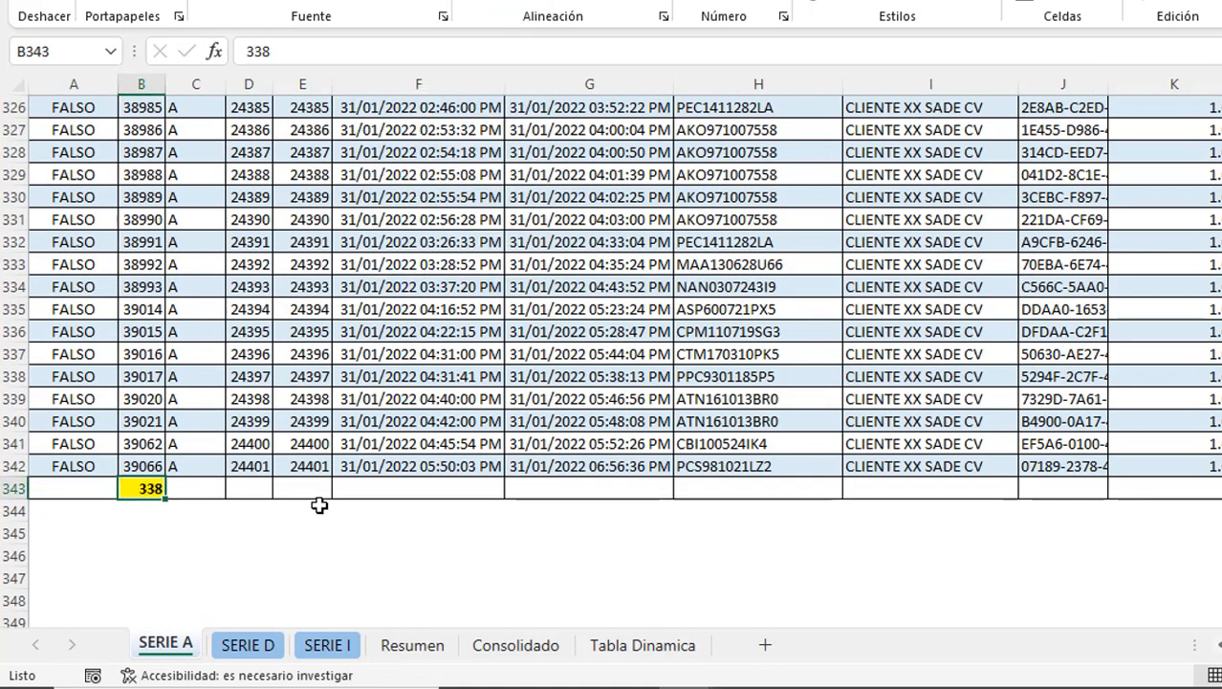
Check the serie A amount's source on Resumen, and fill the totals M343 and O343 on SERIE A with yellow.
{"action": "left_click", "coordinate": [411, 646]}
{"action": "mouse_move", "coordinate": [517, 319]}
{"action": "left_mouse_down"}
{"action": "mouse_move", "coordinate": [636, 358]}
{"action": "mouse_move", "coordinate": [567, 343]}
{"action": "left_mouse_up"}
{"action": "key", "text": "Escape"}
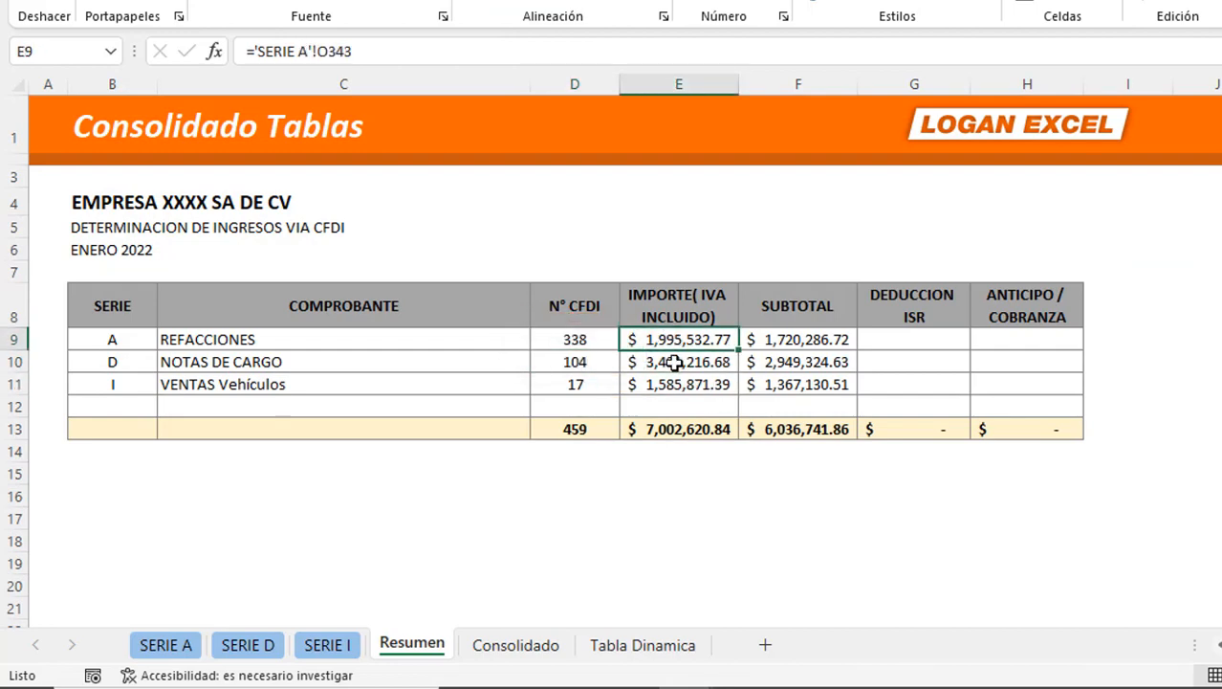
{"action": "left_click", "coordinate": [165, 646]}
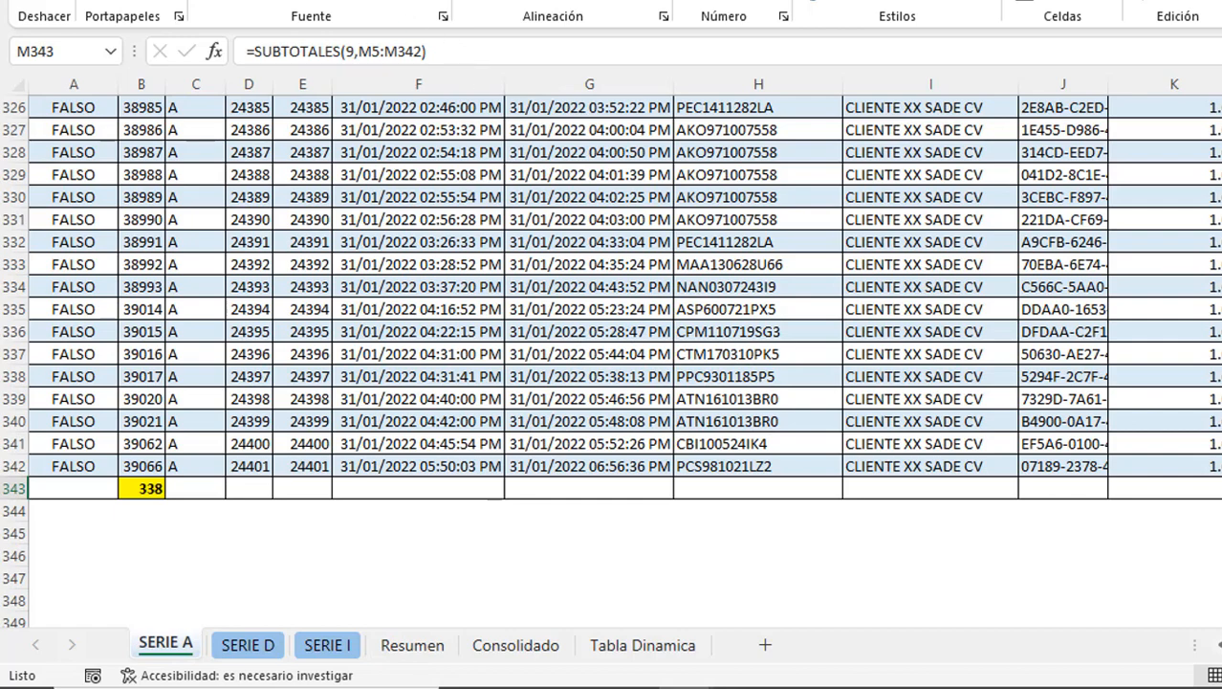
{"action": "scroll", "coordinate": [669, 287], "scroll_direction": "right", "scroll_amount": 3}
{"action": "left_click", "coordinate": [904, 488]}
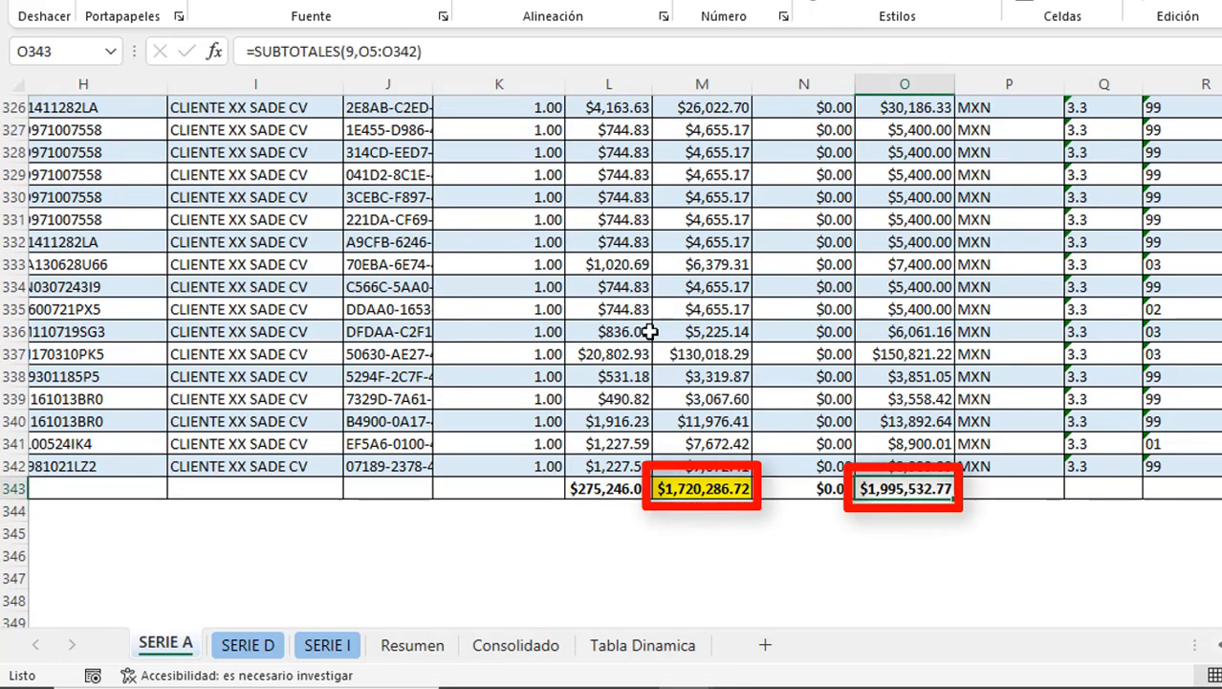
{"action": "key", "text": "F4"}
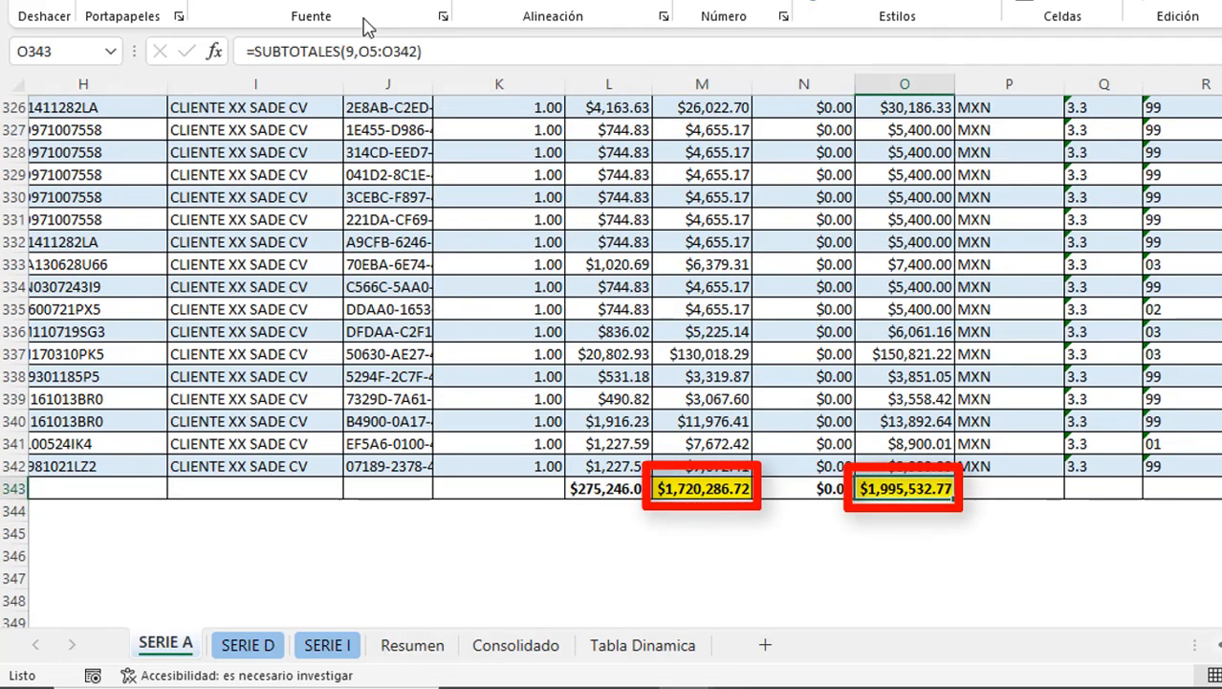
Review on Resumen the REFACCIONES, NOTAS DE CARGO and VENTAS Vehículos rows and the sheet references behind their amounts.
{"action": "left_click", "coordinate": [411, 644]}
{"action": "left_click", "coordinate": [674, 361]}
{"action": "left_click", "coordinate": [679, 340]}
{"action": "double_click", "coordinate": [681, 342]}
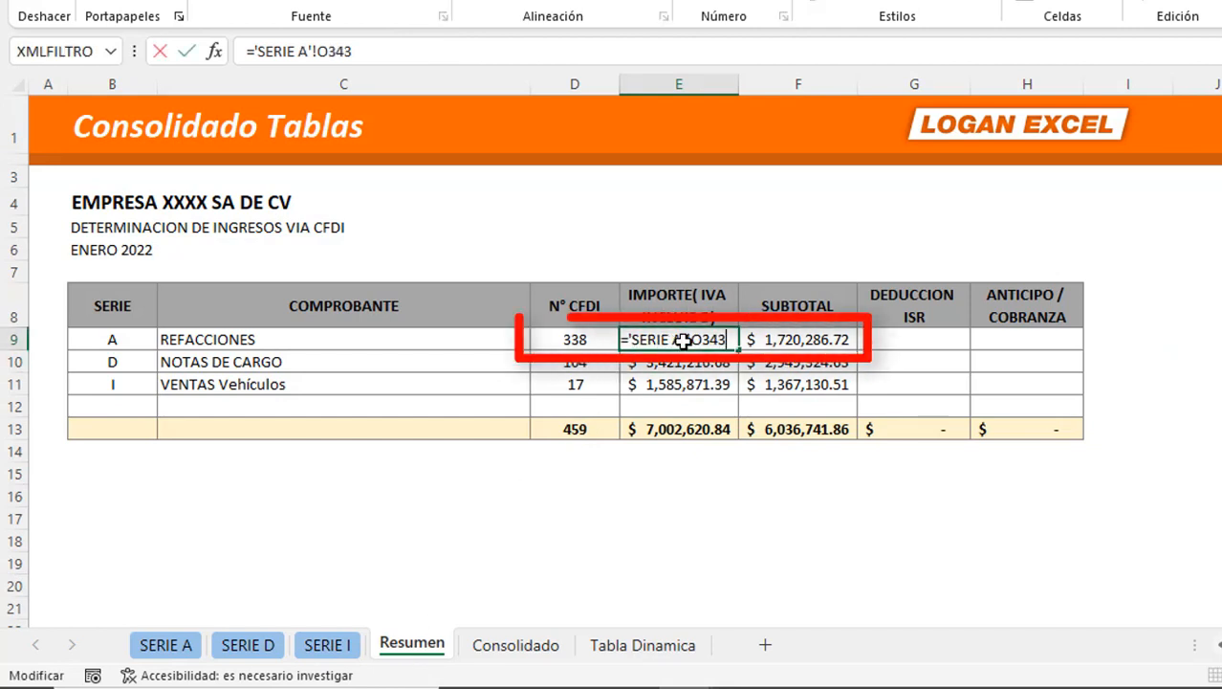
{"action": "key", "text": "Tab"}
{"action": "left_click", "coordinate": [168, 342]}
{"action": "key", "text": "ctrl+shift+Right"}
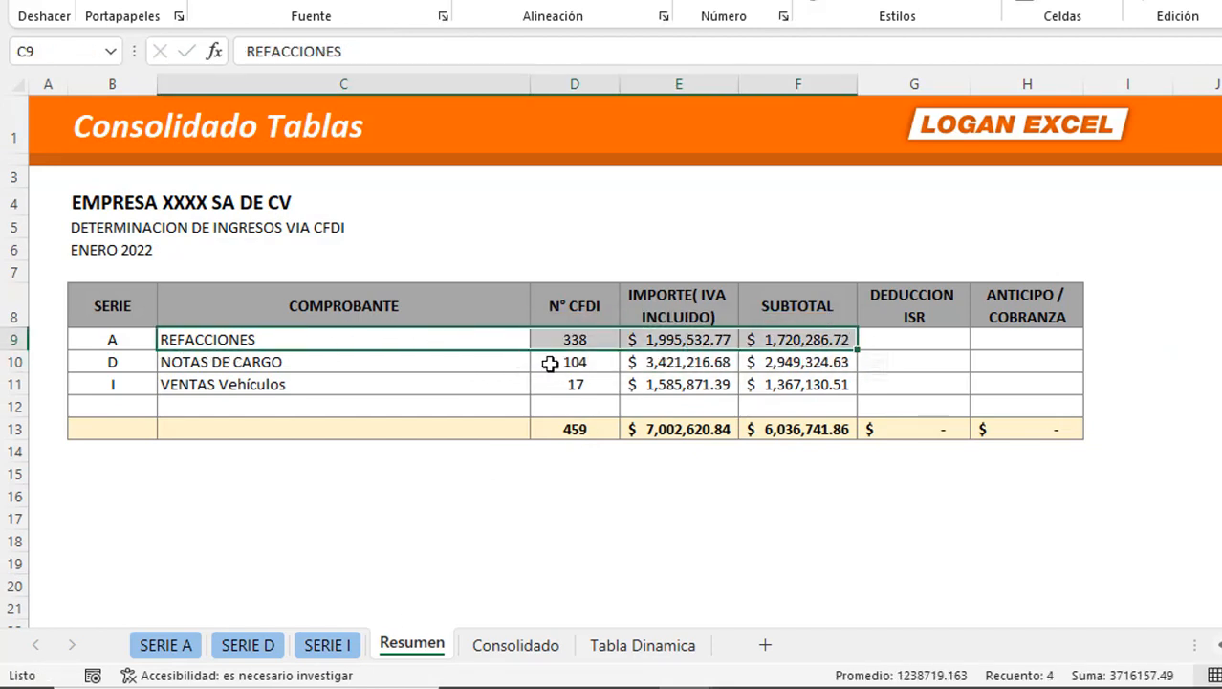
{"action": "left_click_drag", "start_coordinate": [210, 363], "coordinate": [928, 387]}
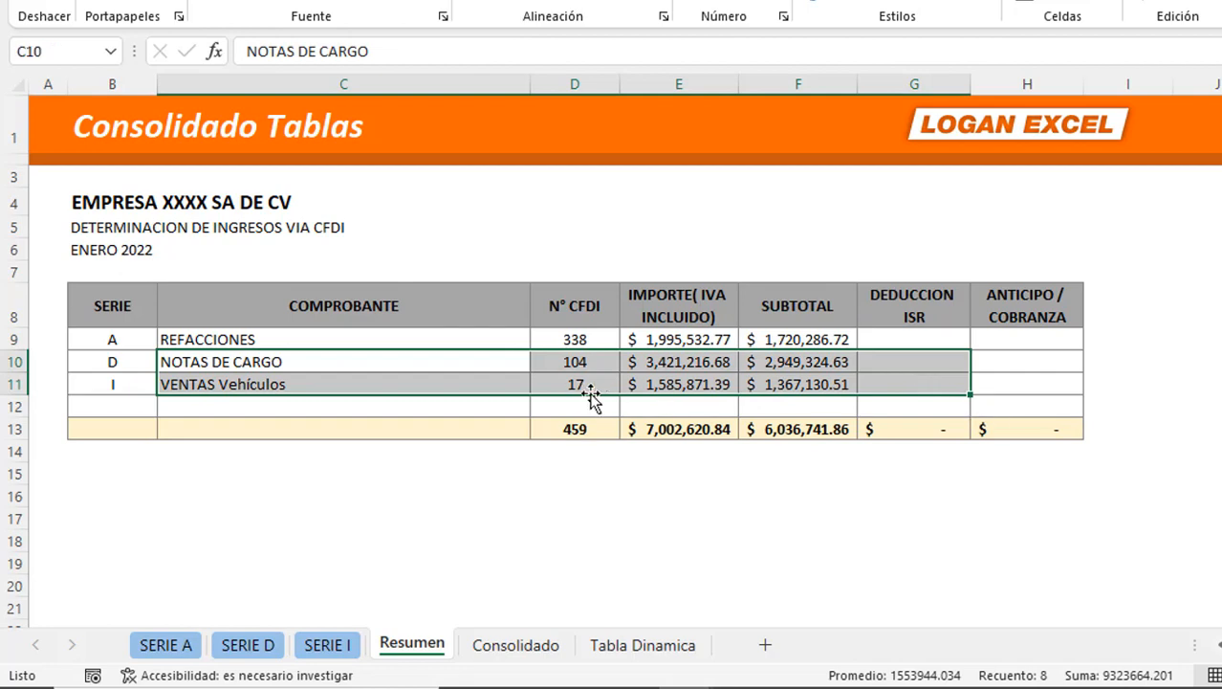
{"action": "left_click", "coordinate": [587, 384]}
{"action": "left_click", "coordinate": [719, 383]}
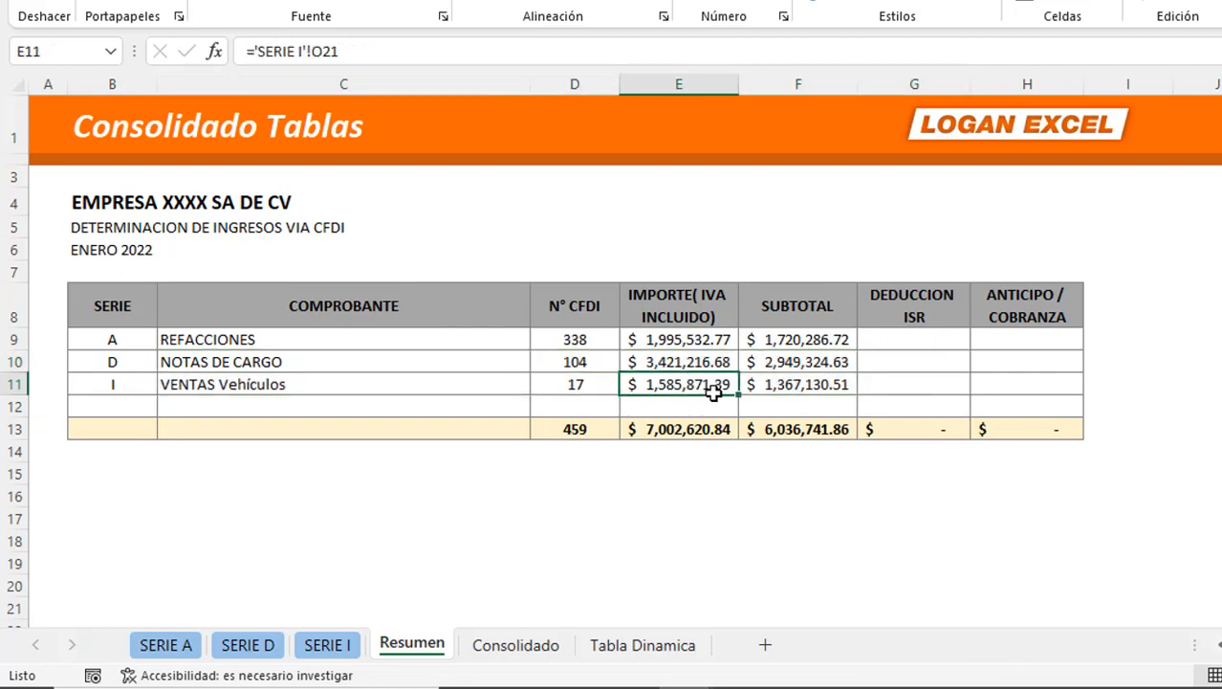
{"action": "left_click", "coordinate": [704, 411]}
{"action": "left_click", "coordinate": [698, 366]}
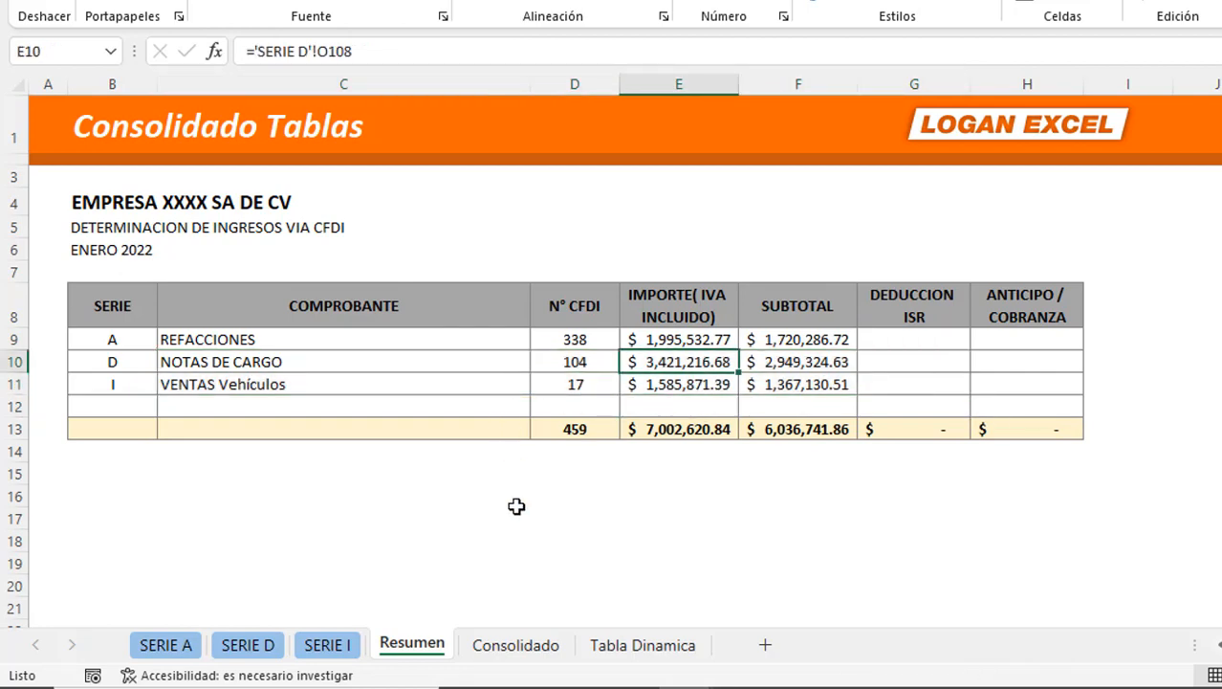
Look through the Consolidado table, the SERIE D and SERIE I source tables, and the Resumen and Tabla Dinamica reports.
{"action": "key", "text": "ctrl+Page_Down"}
{"action": "left_click", "coordinate": [473, 417]}
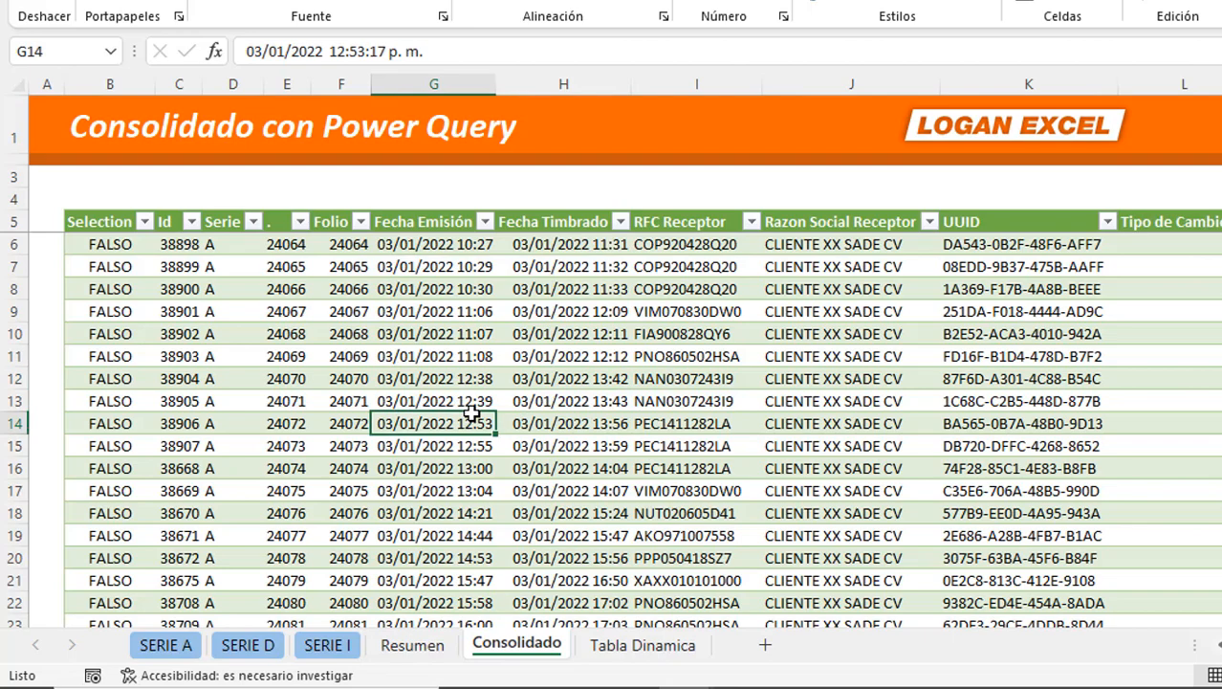
{"action": "left_click", "coordinate": [457, 316]}
{"action": "left_click", "coordinate": [247, 645]}
{"action": "left_click", "coordinate": [328, 645]}
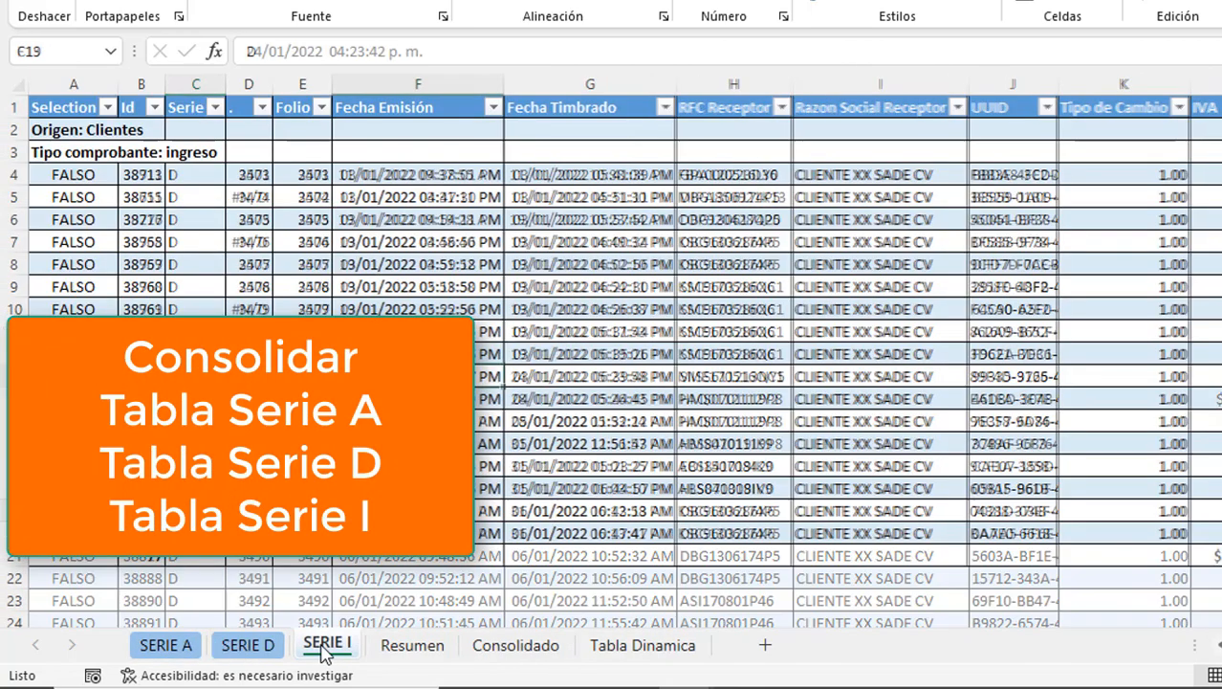
{"action": "left_click", "coordinate": [406, 646]}
{"action": "left_click", "coordinate": [526, 646]}
{"action": "left_click", "coordinate": [603, 646]}
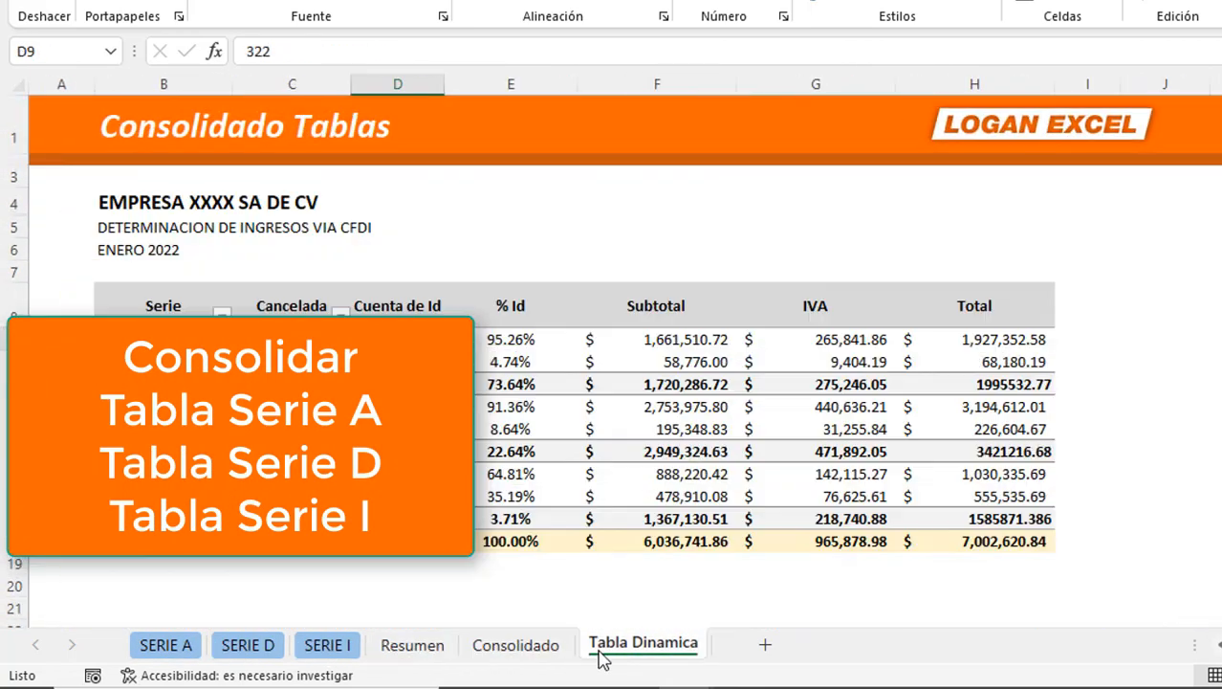
{"action": "left_click", "coordinate": [541, 644]}
{"action": "left_click", "coordinate": [575, 401]}
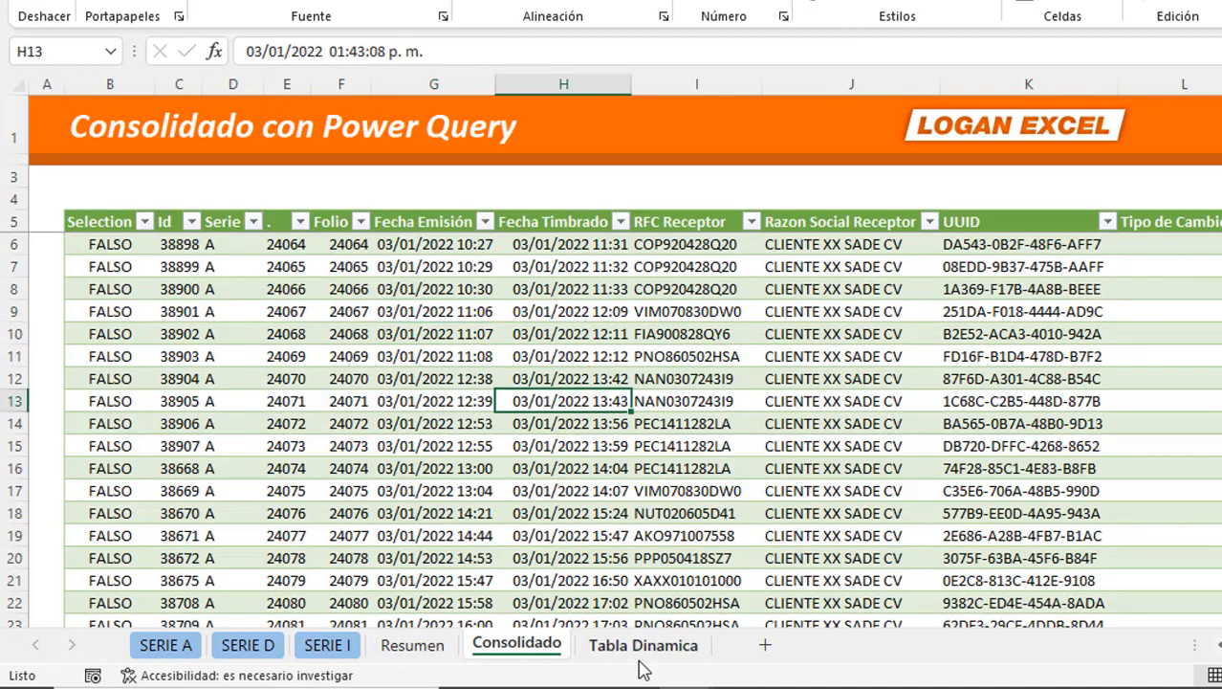
{"action": "left_click", "coordinate": [638, 647]}
Compare the manual summary range B4:H13 on Resumen with the pivot report by Serie and Cancelada on Tabla Dinamica.
{"action": "left_click", "coordinate": [412, 645]}
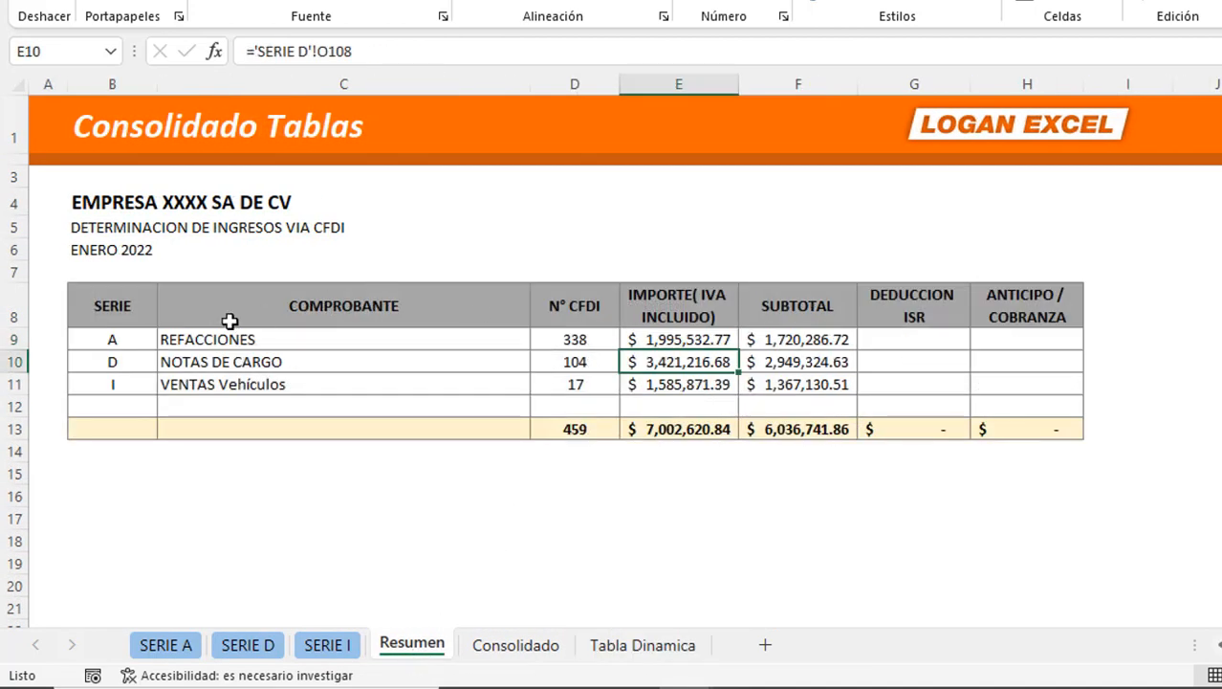
{"action": "left_click_drag", "start_coordinate": [105, 213], "coordinate": [1028, 431]}
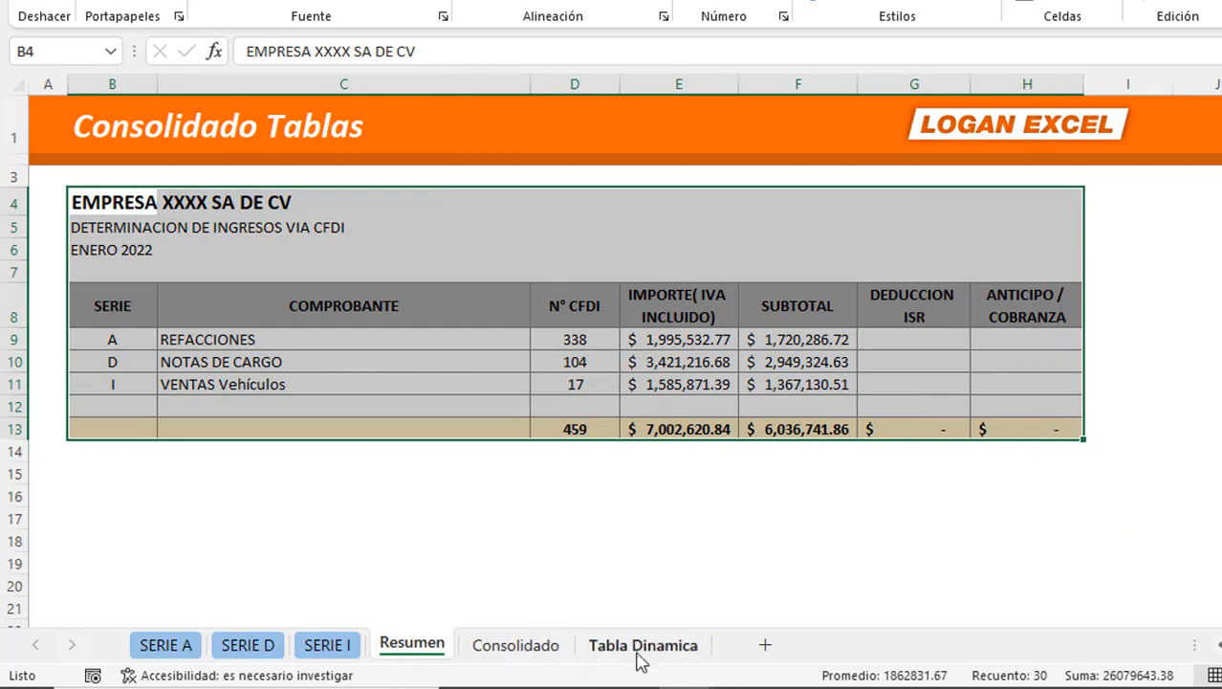
{"action": "left_click", "coordinate": [643, 647]}
{"action": "left_click", "coordinate": [427, 458]}
{"action": "left_click", "coordinate": [400, 364]}
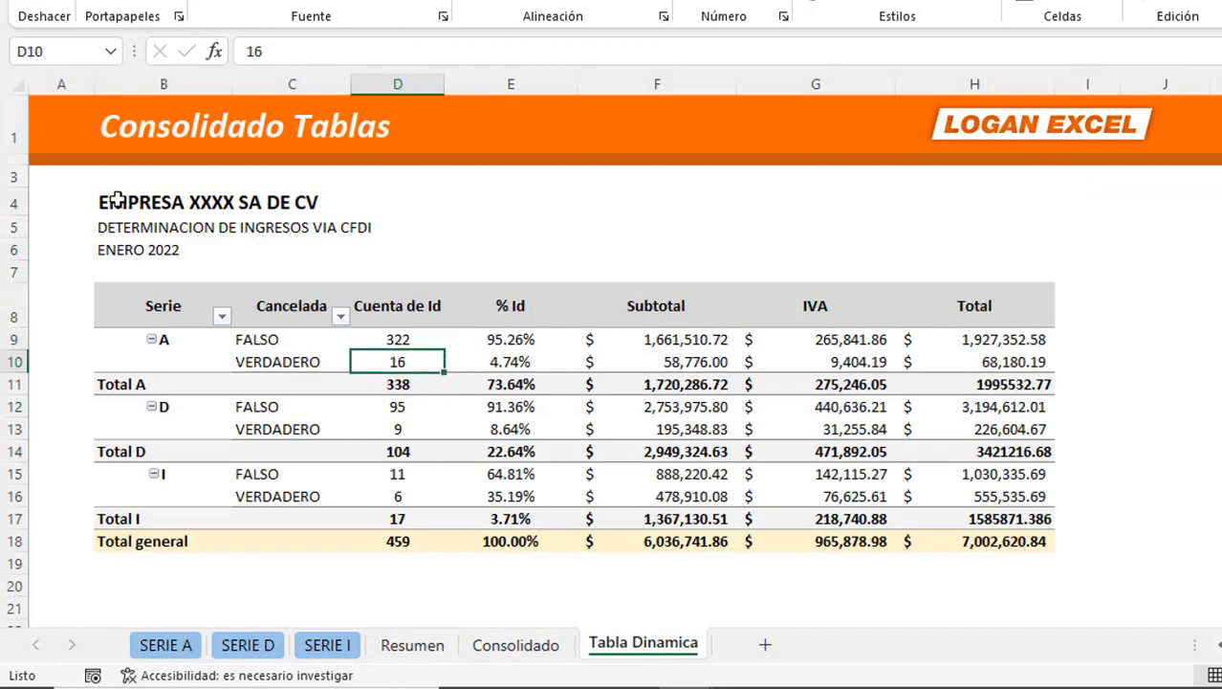
{"action": "left_click_drag", "start_coordinate": [116, 199], "coordinate": [968, 532]}
{"action": "left_click", "coordinate": [447, 411]}
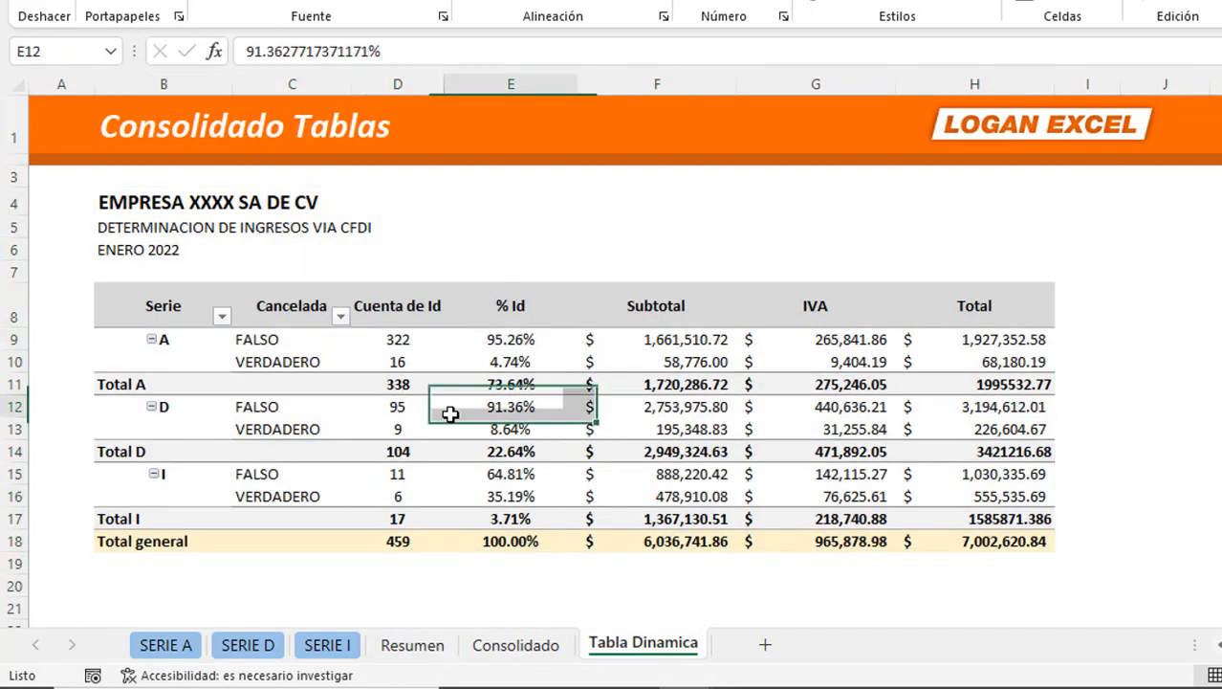
{"action": "left_click", "coordinate": [396, 428]}
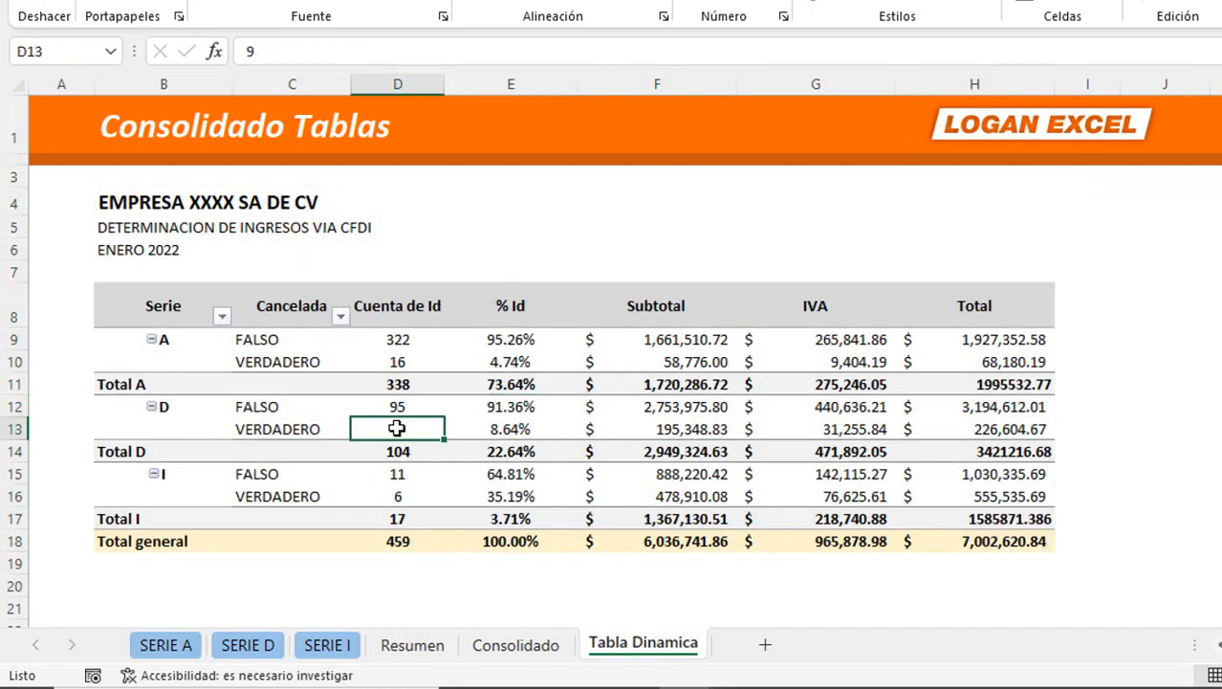
Filter the pivot table's Serie field to D only, and undo that filter.
{"action": "left_click", "coordinate": [221, 317]}
{"action": "left_click", "coordinate": [61, 70]}
{"action": "left_click", "coordinate": [67, 108]}
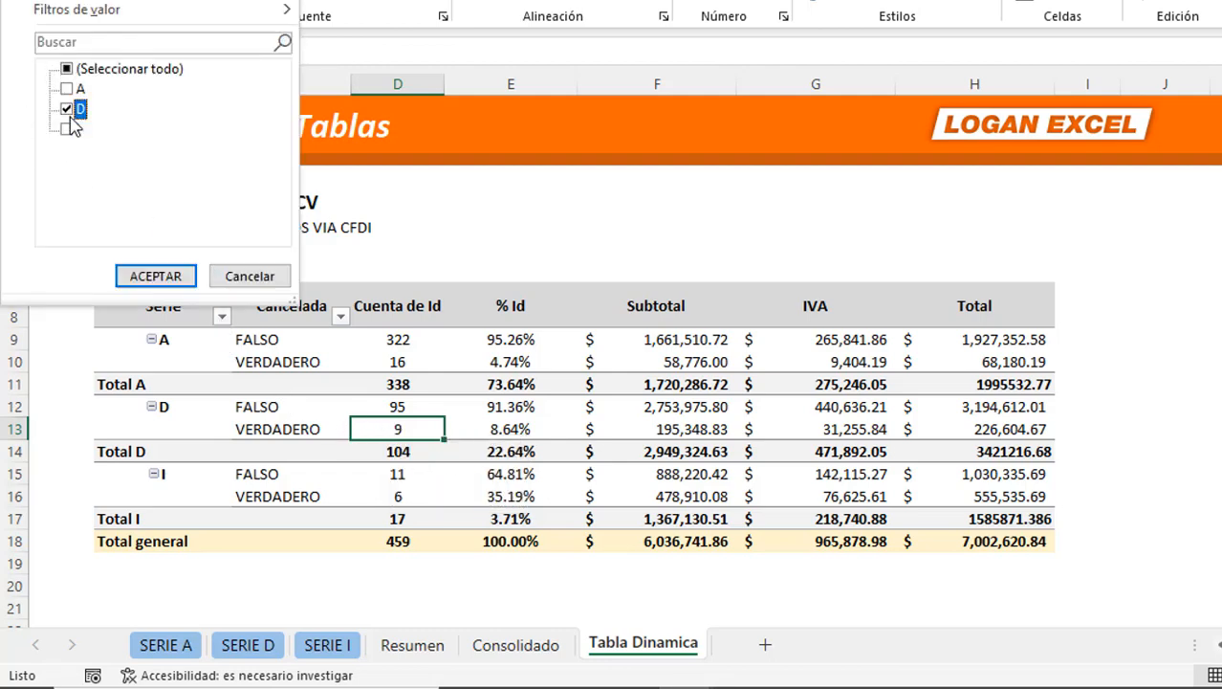
{"action": "left_click", "coordinate": [155, 276]}
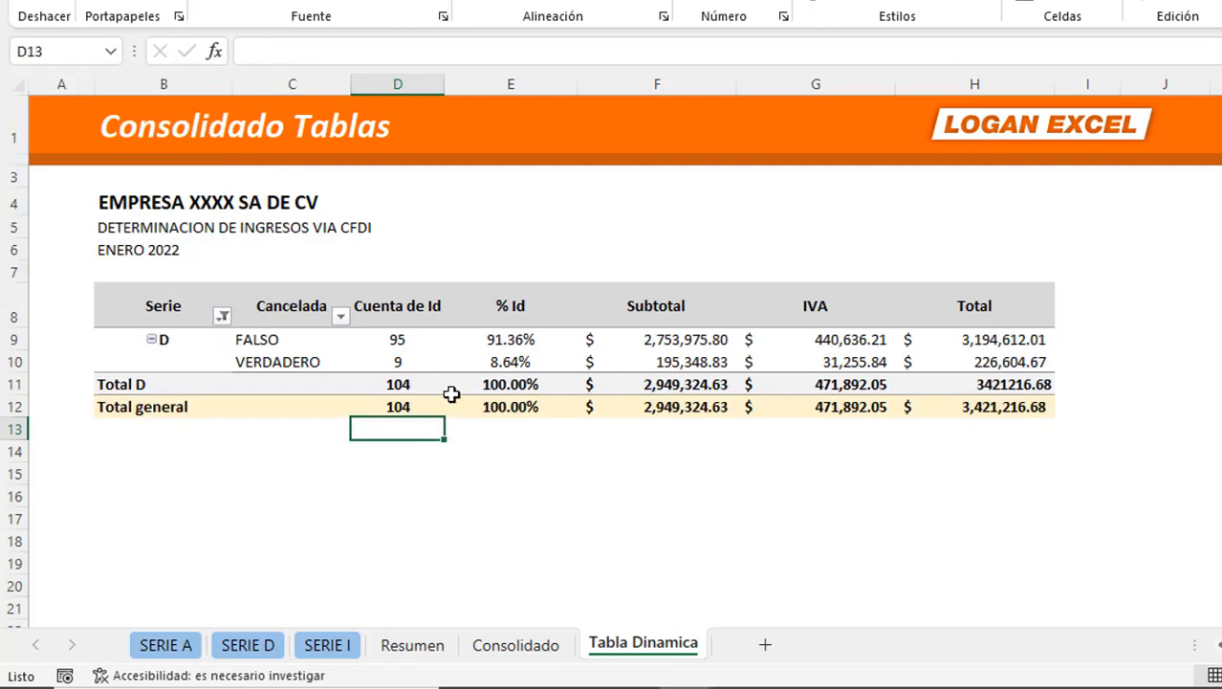
{"action": "key", "text": "ctrl+z"}
Examine the pivot table's Subtotal and IVA grand totals alongside the SERIE A source table and the Consolidado sheet.
{"action": "left_click", "coordinate": [719, 457]}
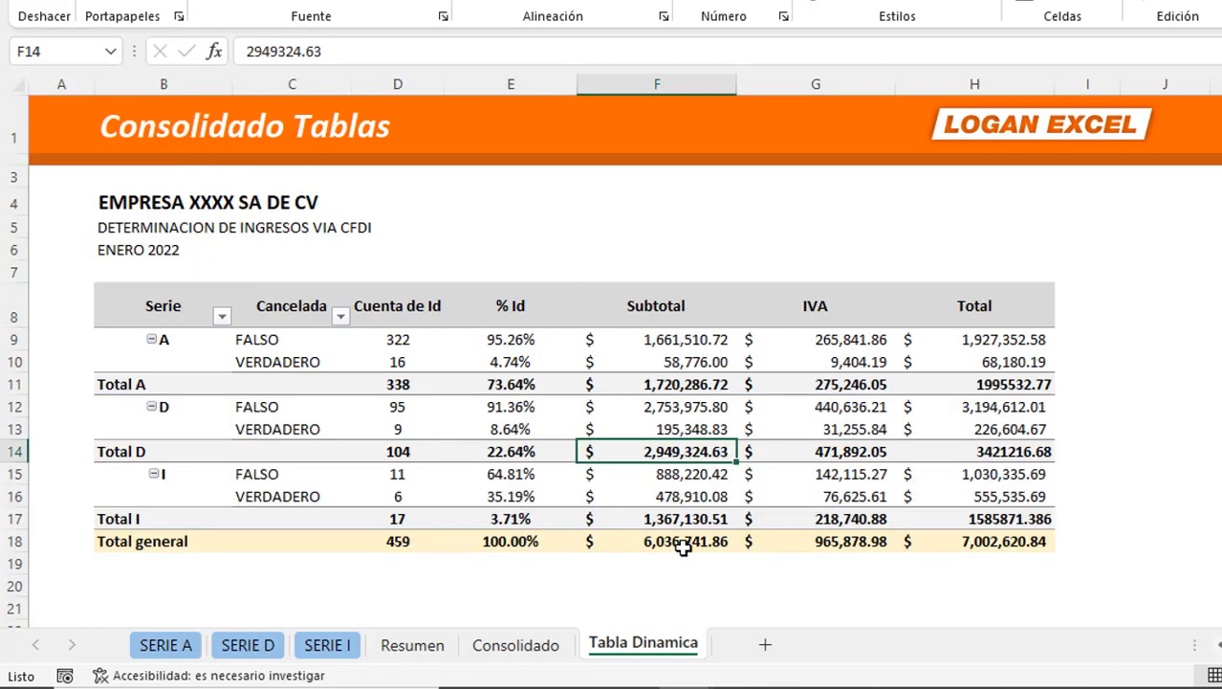
{"action": "left_click_drag", "start_coordinate": [683, 546], "coordinate": [893, 541]}
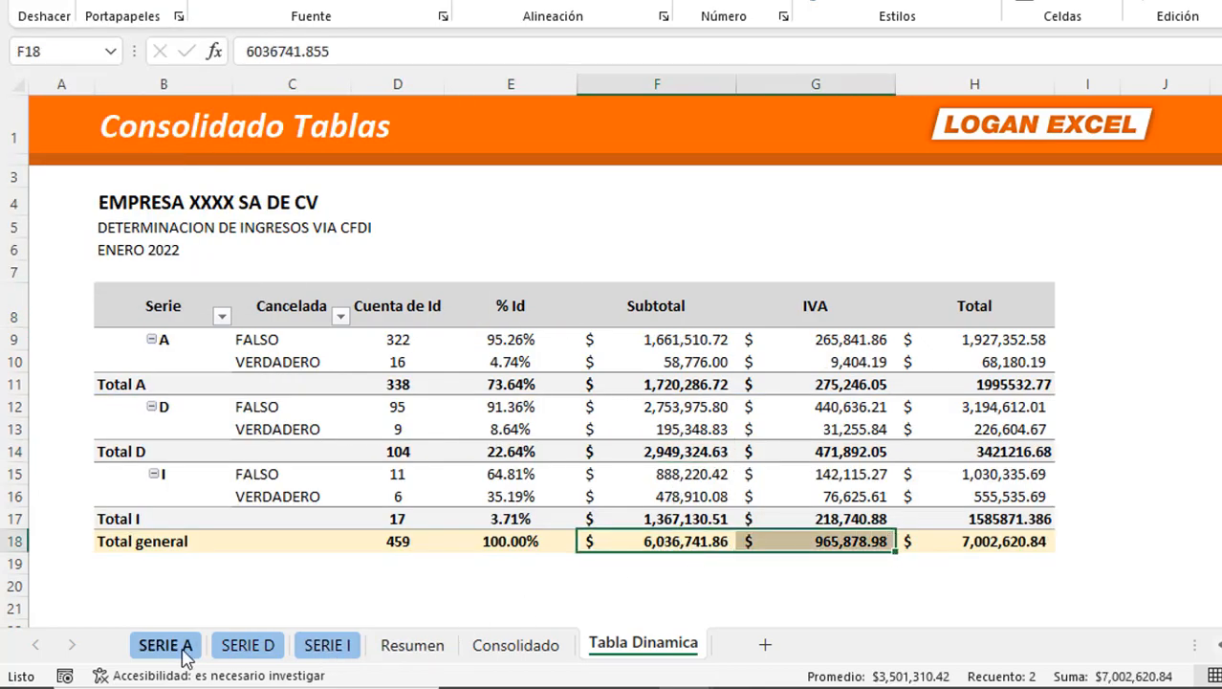
{"action": "left_click", "coordinate": [182, 649]}
{"action": "left_click", "coordinate": [499, 354]}
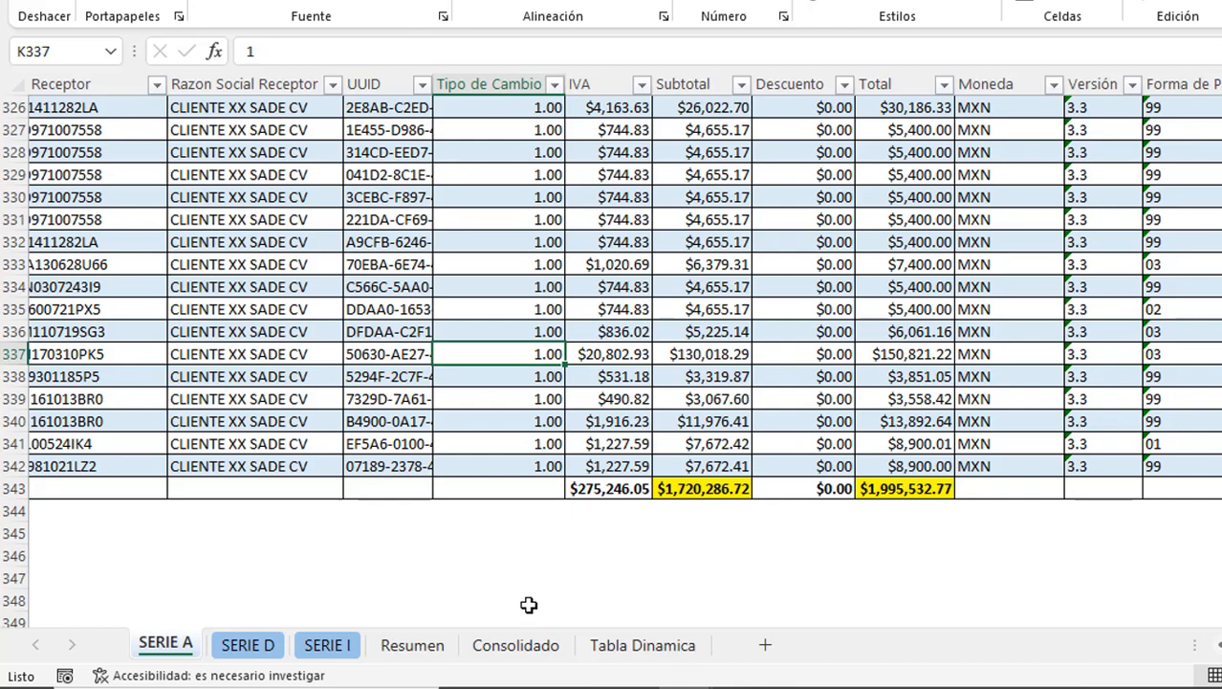
{"action": "left_click", "coordinate": [518, 646]}
{"action": "left_click", "coordinate": [643, 645]}
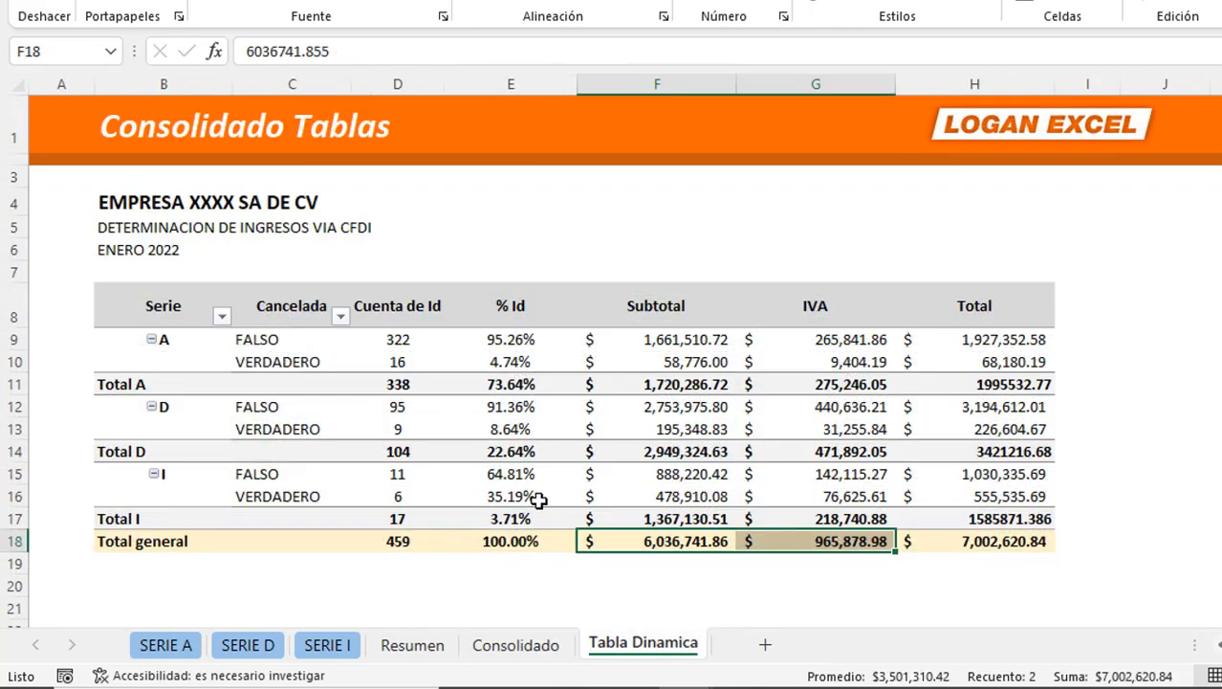
Check the pivot table's grand total of Cuenta de Id, and look over the three SERIE source tables and Consolidado.
{"action": "left_click", "coordinate": [507, 447]}
{"action": "left_click", "coordinate": [418, 541]}
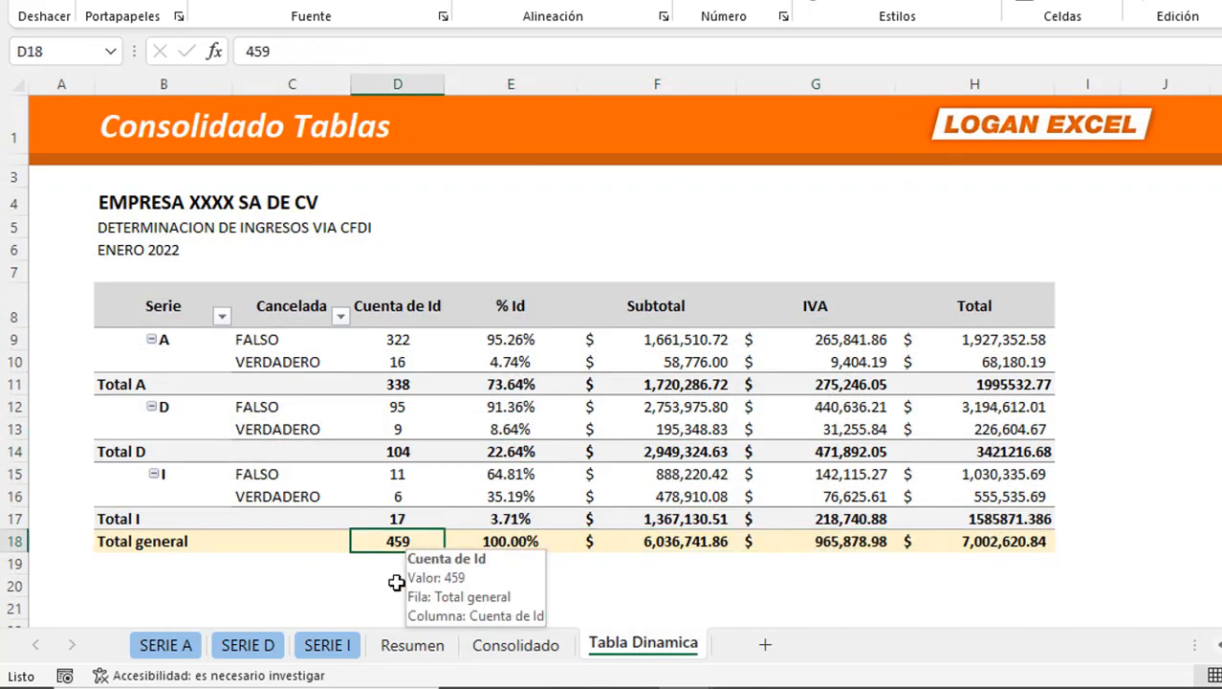
{"action": "left_click", "coordinate": [166, 646]}
{"action": "left_click", "coordinate": [277, 654]}
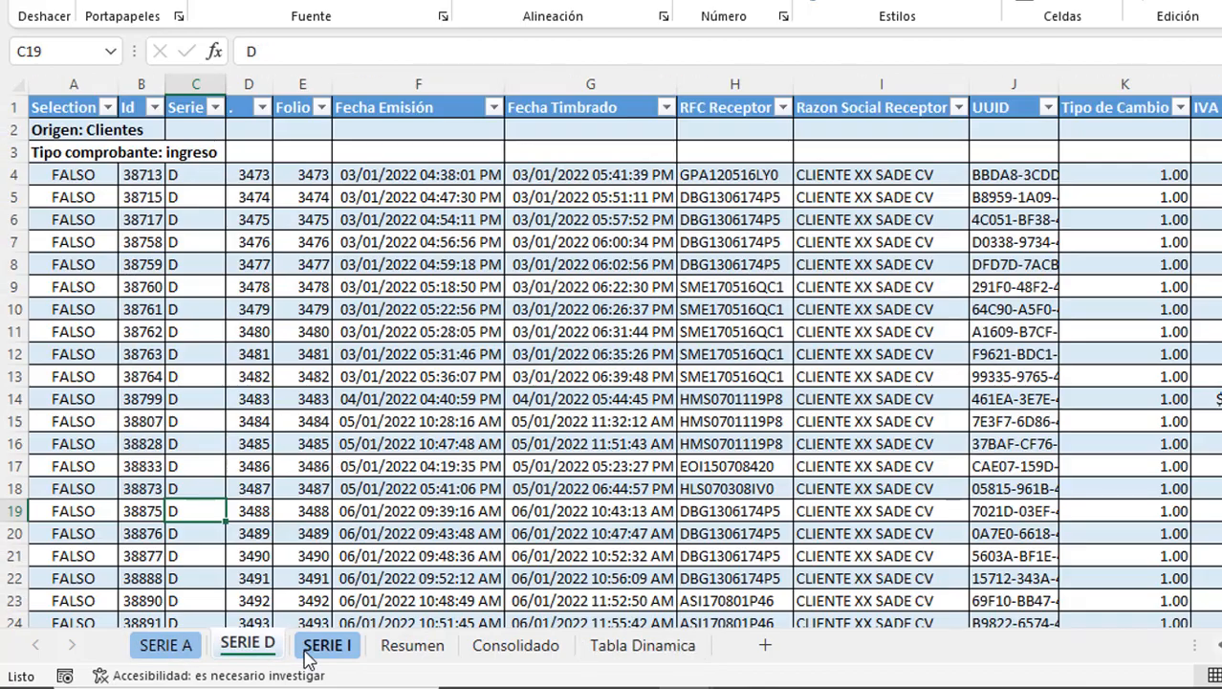
{"action": "left_click", "coordinate": [308, 658]}
{"action": "left_click", "coordinate": [474, 647]}
{"action": "left_click", "coordinate": [633, 334]}
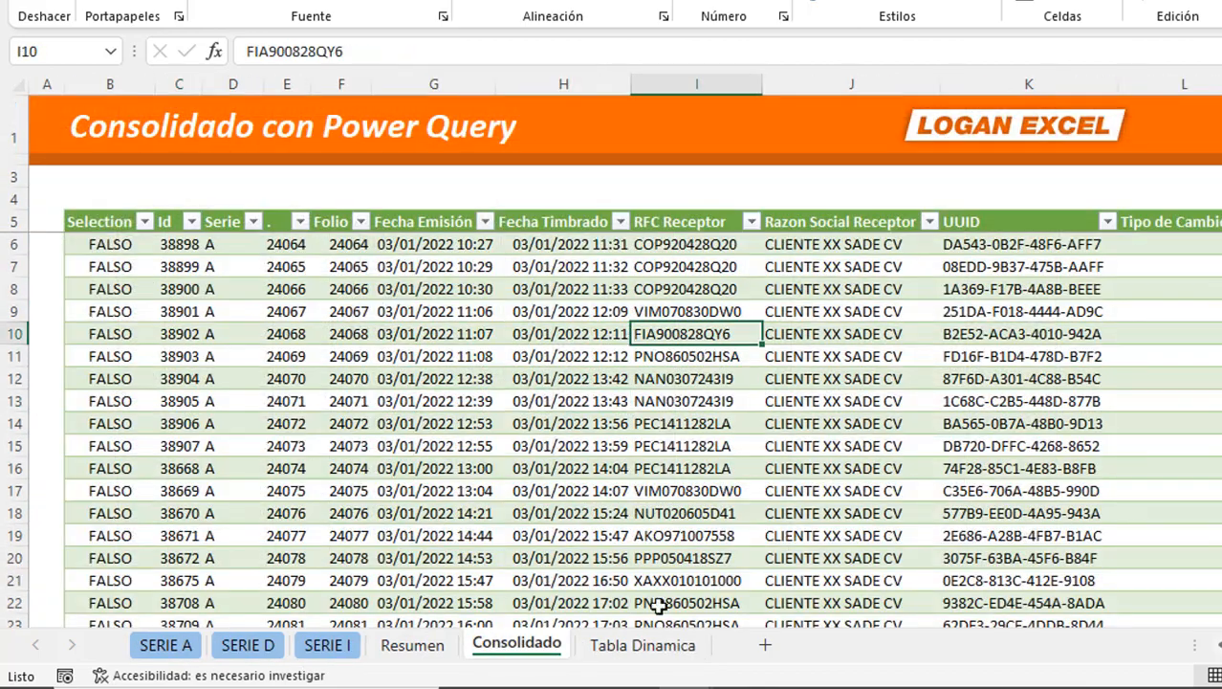
Look at the filter choices of the Cancelada and Serie fields in the Tabla Dinamica pivot table.
{"action": "left_click", "coordinate": [655, 646]}
{"action": "left_click", "coordinate": [355, 406]}
{"action": "left_click", "coordinate": [341, 317]}
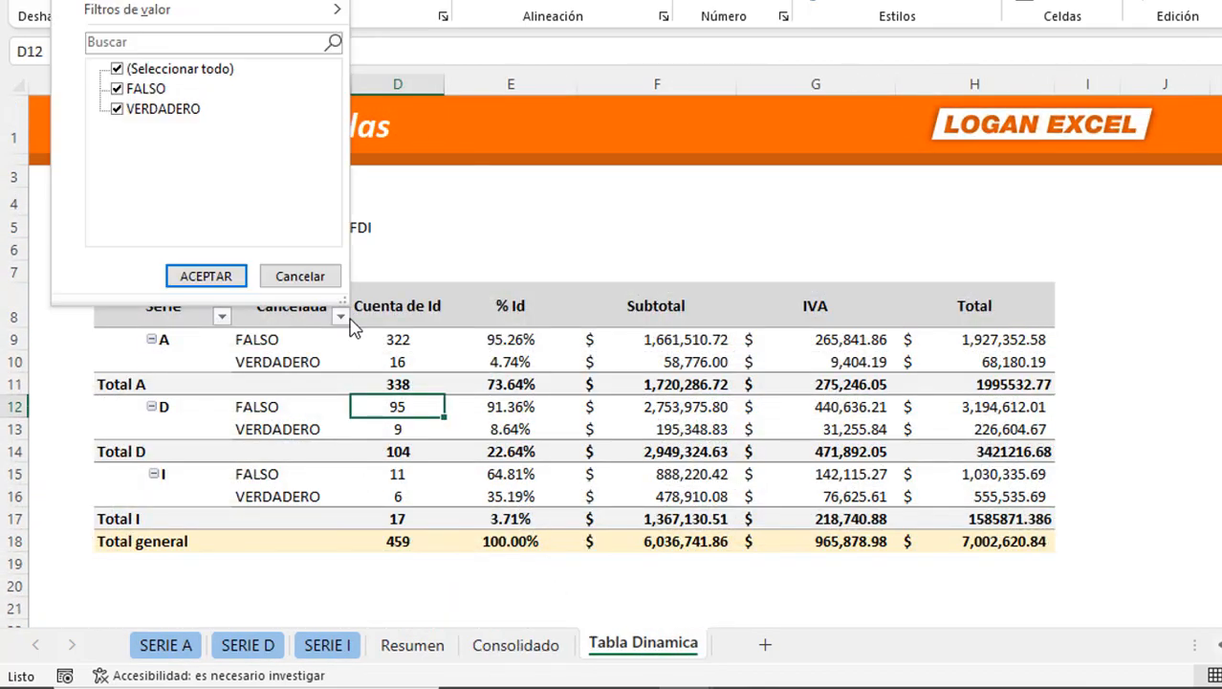
{"action": "left_click", "coordinate": [221, 317]}
{"action": "left_click", "coordinate": [221, 316]}
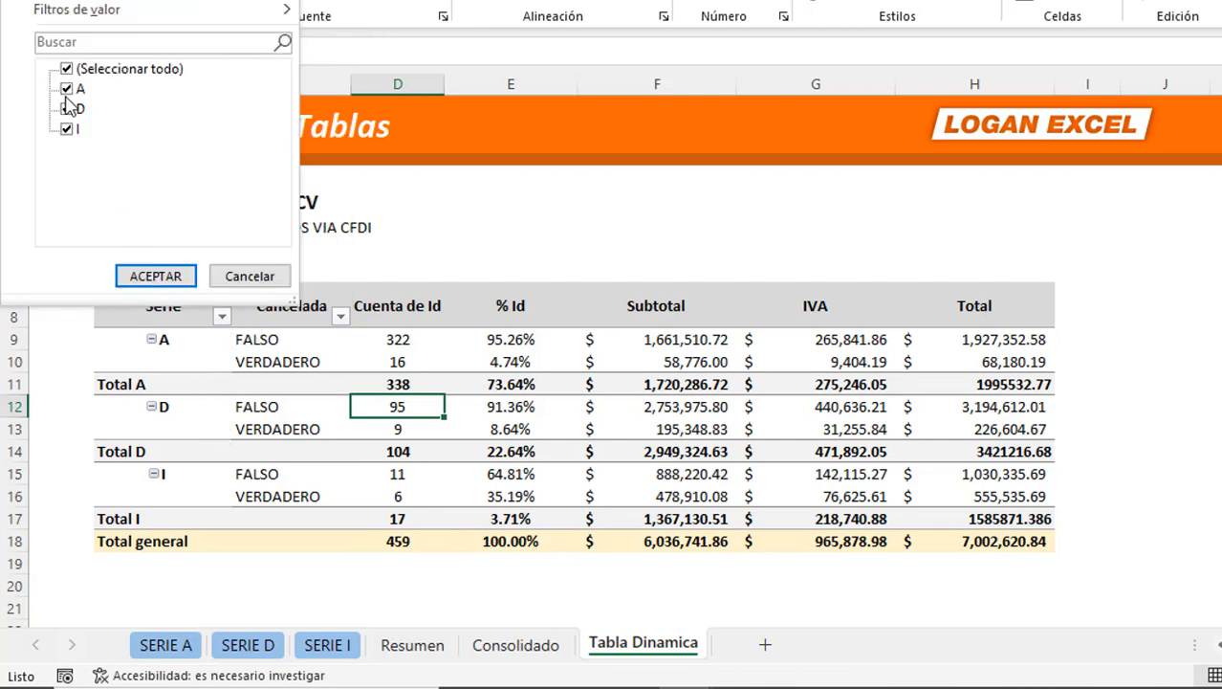
{"action": "key", "text": "Escape"}
{"action": "left_click", "coordinate": [611, 365]}
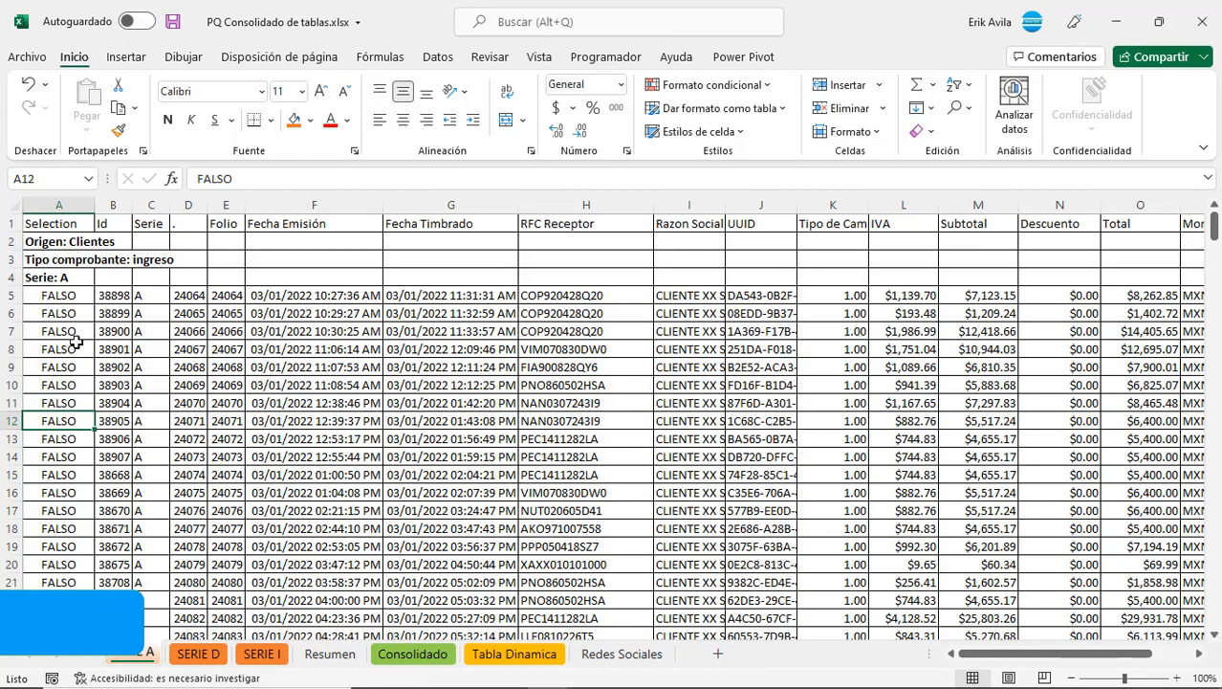
Look through the unformatted source data on the SERIE A, SERIE D and SERIE I sheets.
{"action": "left_click", "coordinate": [128, 405]}
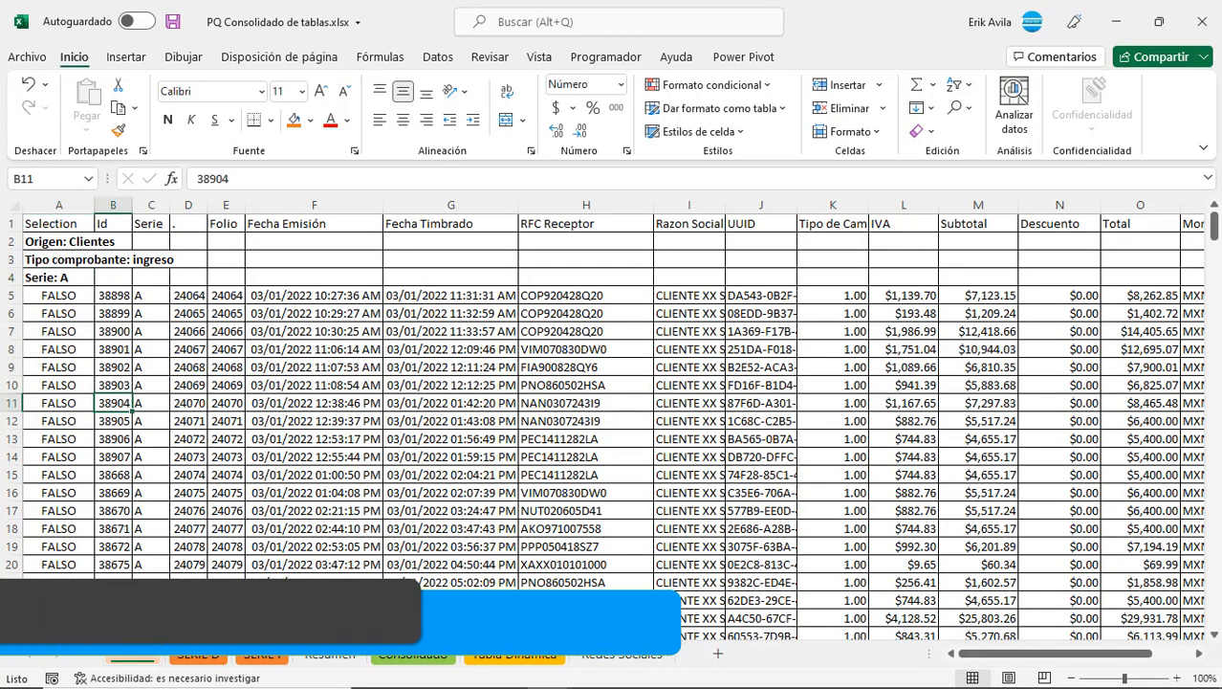
{"action": "left_click", "coordinate": [261, 656]}
{"action": "left_click", "coordinate": [138, 658]}
{"action": "left_click", "coordinate": [197, 658]}
{"action": "left_click", "coordinate": [264, 661]}
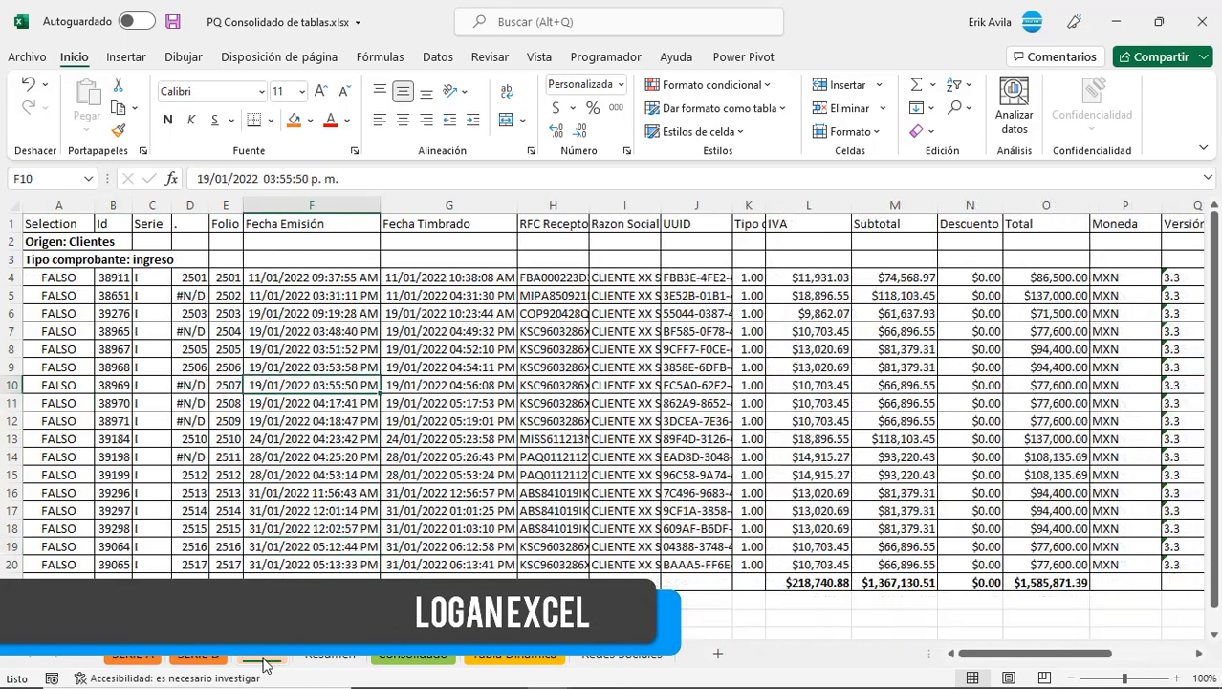
{"action": "left_click", "coordinate": [142, 660]}
{"action": "left_click", "coordinate": [201, 658]}
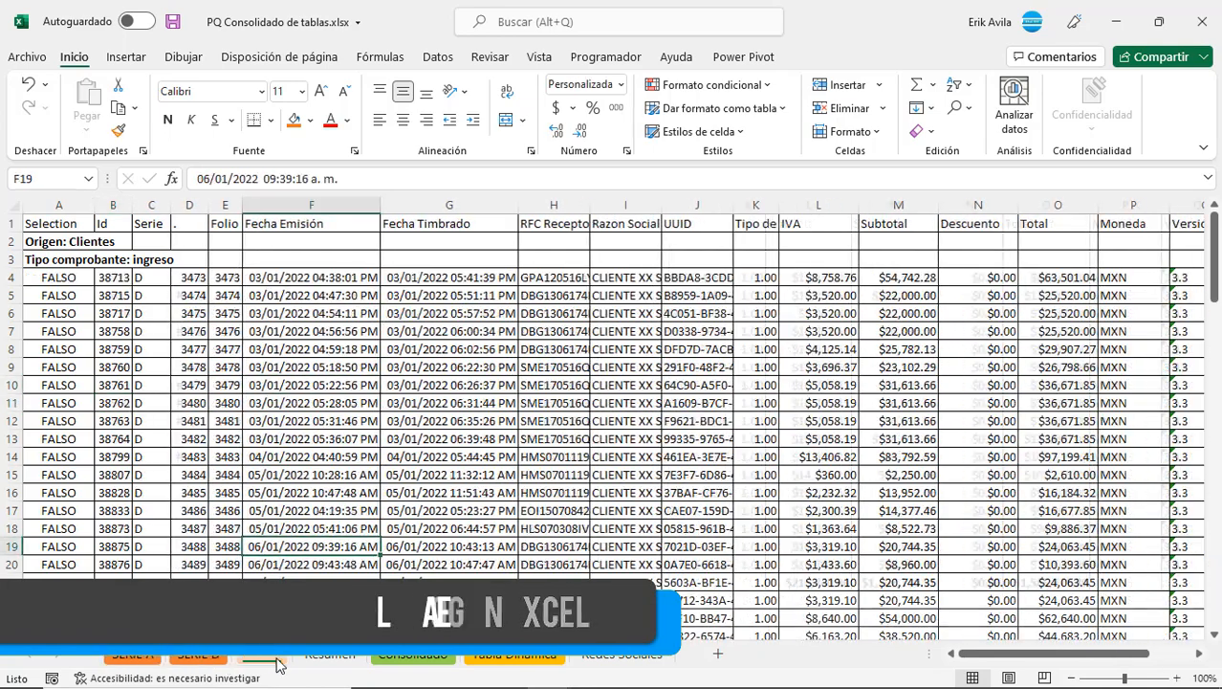
{"action": "left_click", "coordinate": [261, 658]}
{"action": "left_click", "coordinate": [143, 660]}
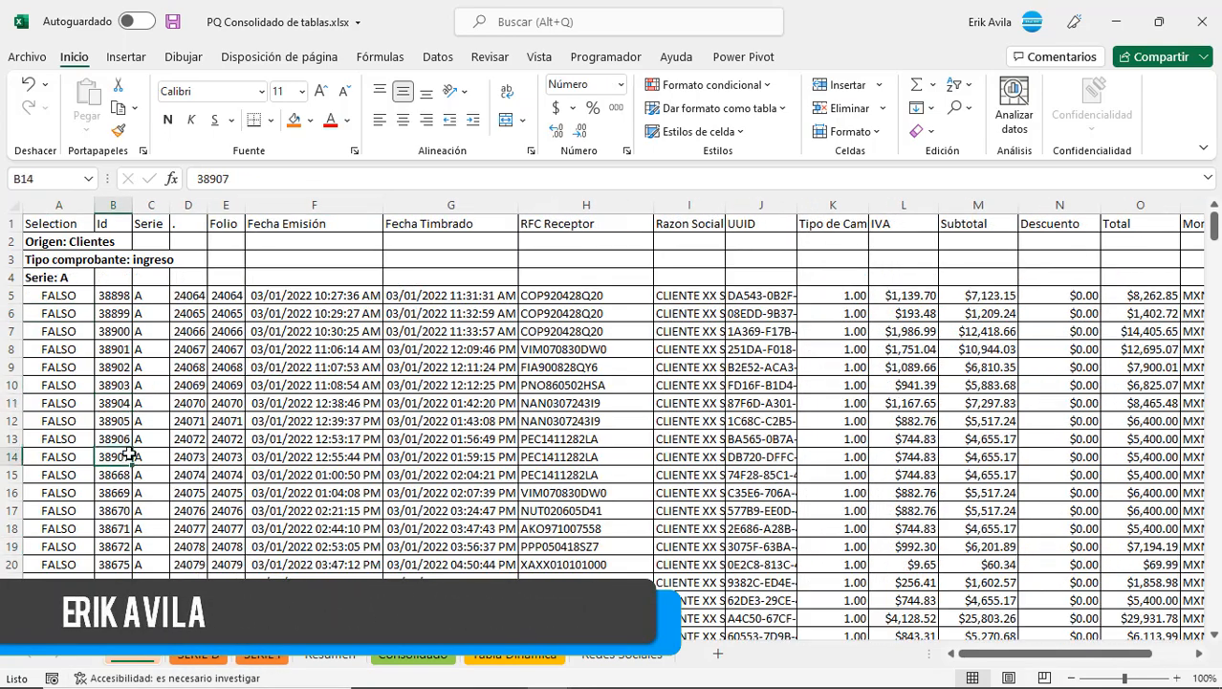
Examine the header row and the introductory rows on SERIE A, from Selection through Cancelada.
{"action": "key", "text": "ctrl+Home"}
{"action": "key", "text": "Down"}
{"action": "key", "text": "Down"}
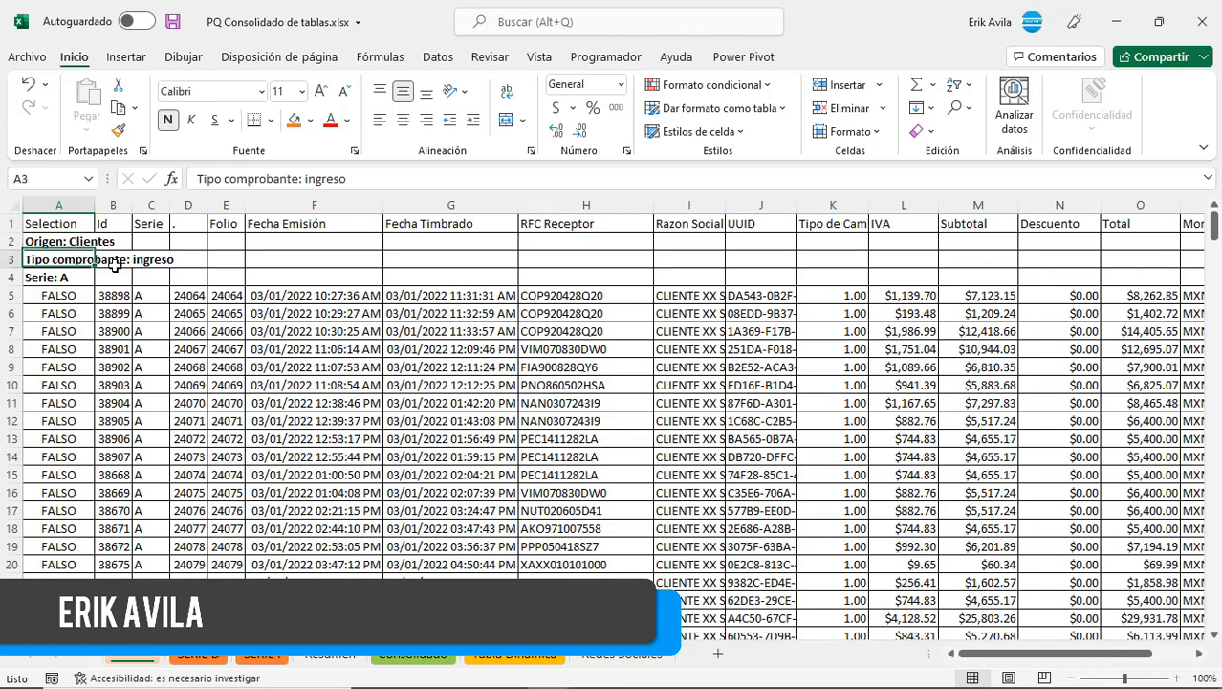
{"action": "key", "text": "Up"}
{"action": "key", "text": "Up"}
{"action": "key", "text": "Right"}
{"action": "key", "text": "Right"}
{"action": "key", "text": "Right"}
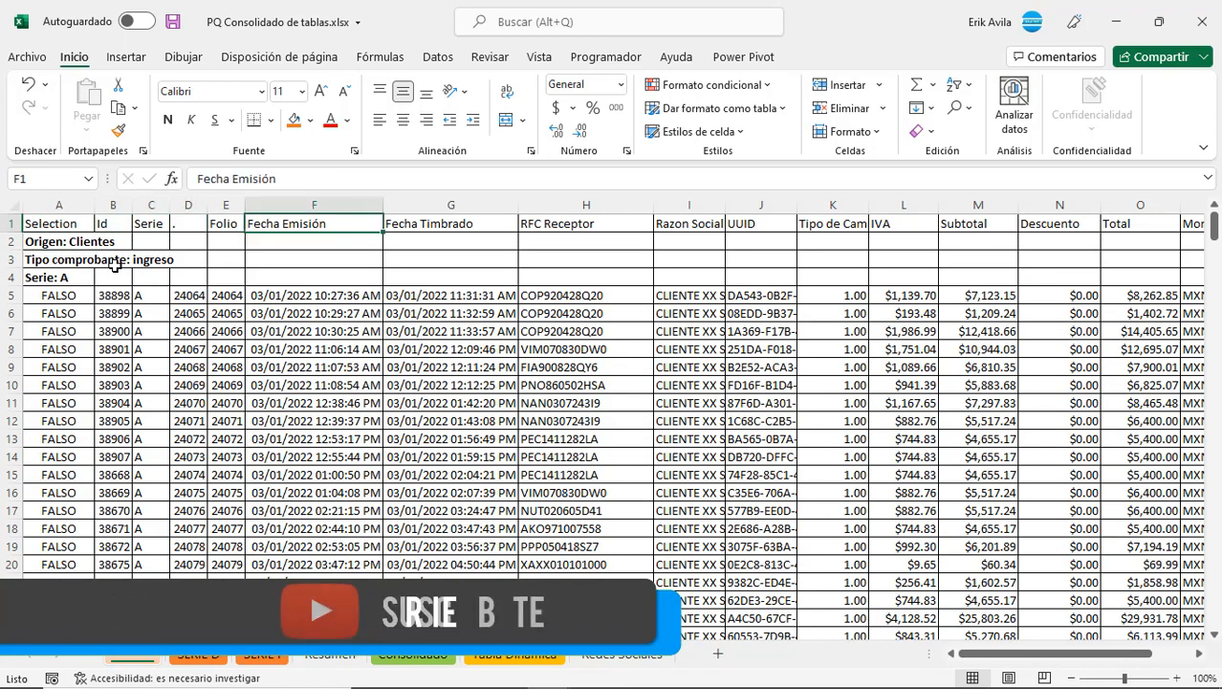
{"action": "key", "text": "ctrl+Right"}
{"action": "key", "text": "Left"}
{"action": "key", "text": "Left"}
{"action": "key", "text": "Left"}
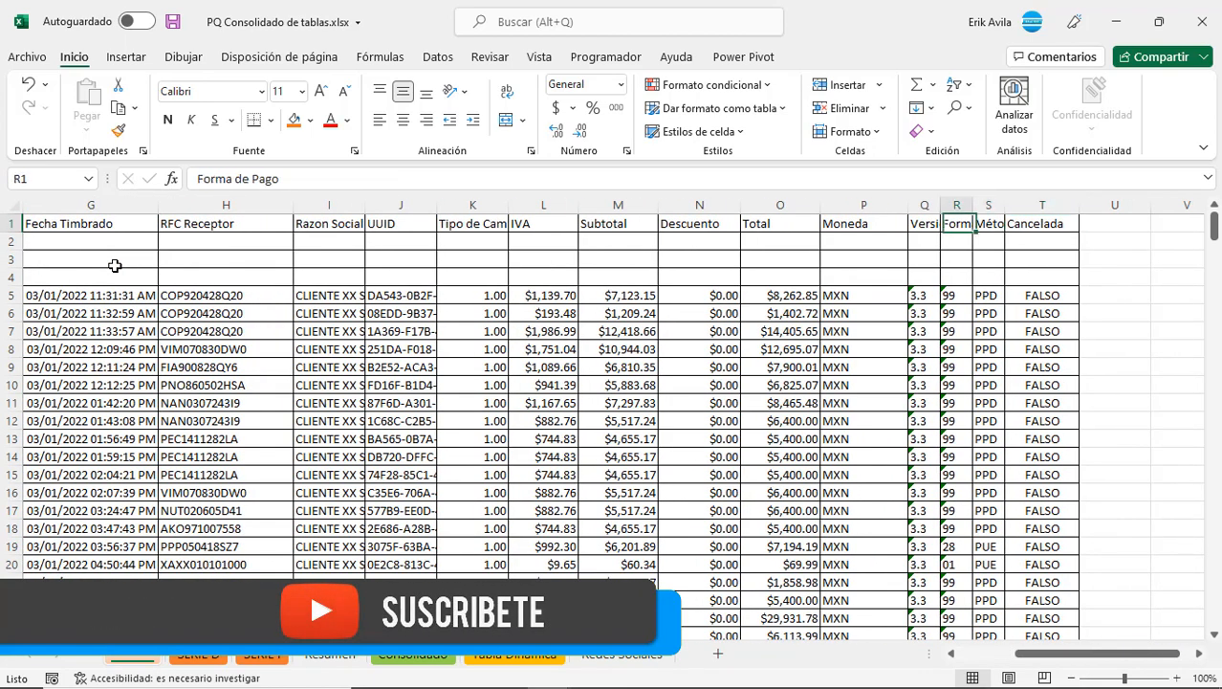
{"action": "key", "text": "ctrl+Left"}
{"action": "key", "text": "ctrl+Right"}
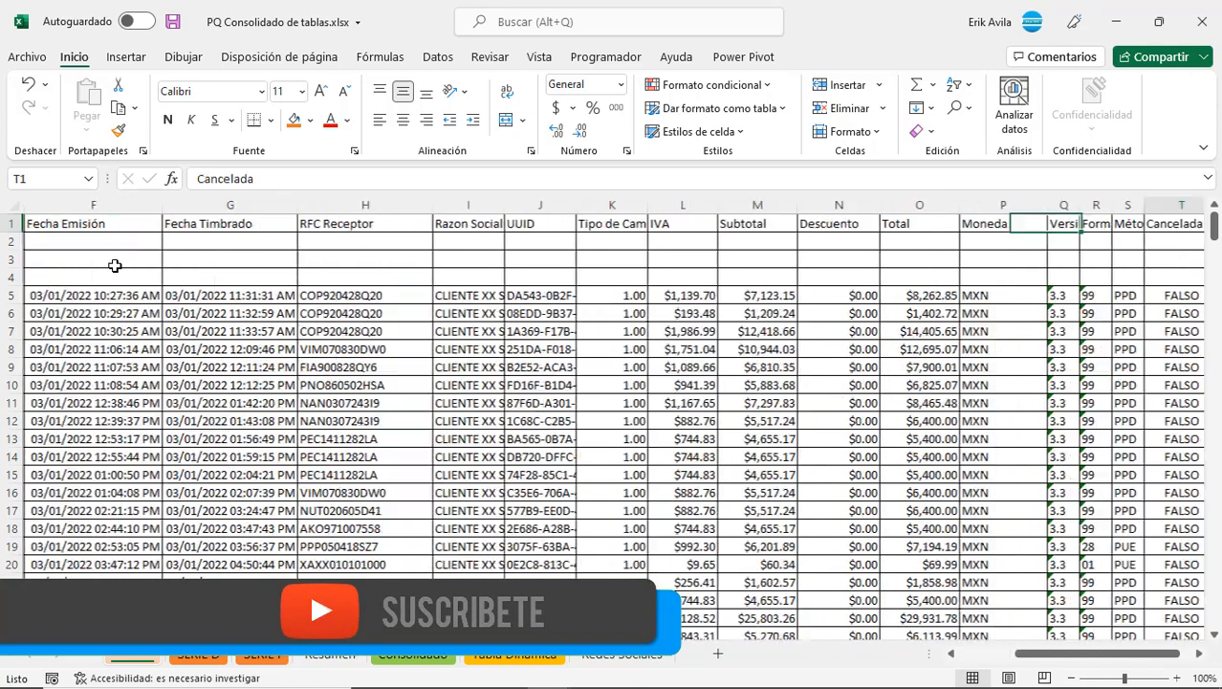
Examine the columns on SERIE D across the full width of the data.
{"action": "key", "text": "ctrl+Page_Down"}
{"action": "key", "text": "Right"}
{"action": "key", "text": "Right"}
{"action": "key", "text": "Right"}
{"action": "key", "text": "Right"}
{"action": "key", "text": "Right"}
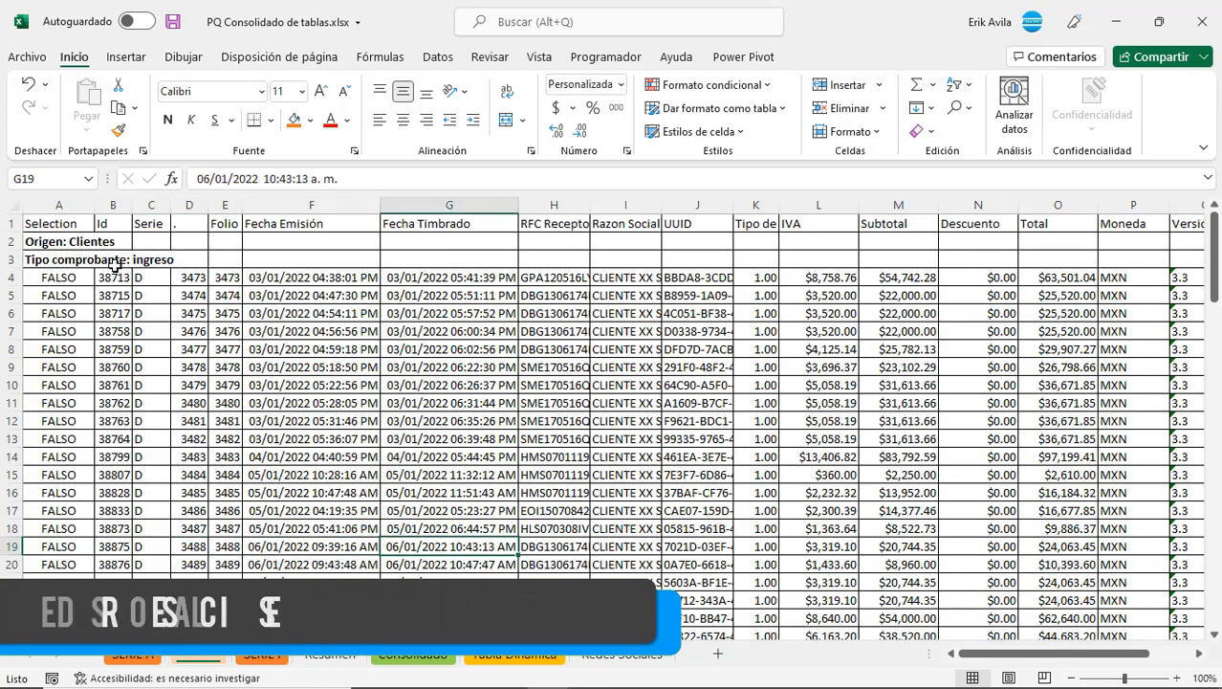
{"action": "key", "text": "ctrl+Right"}
{"action": "key", "text": "ctrl+Left"}
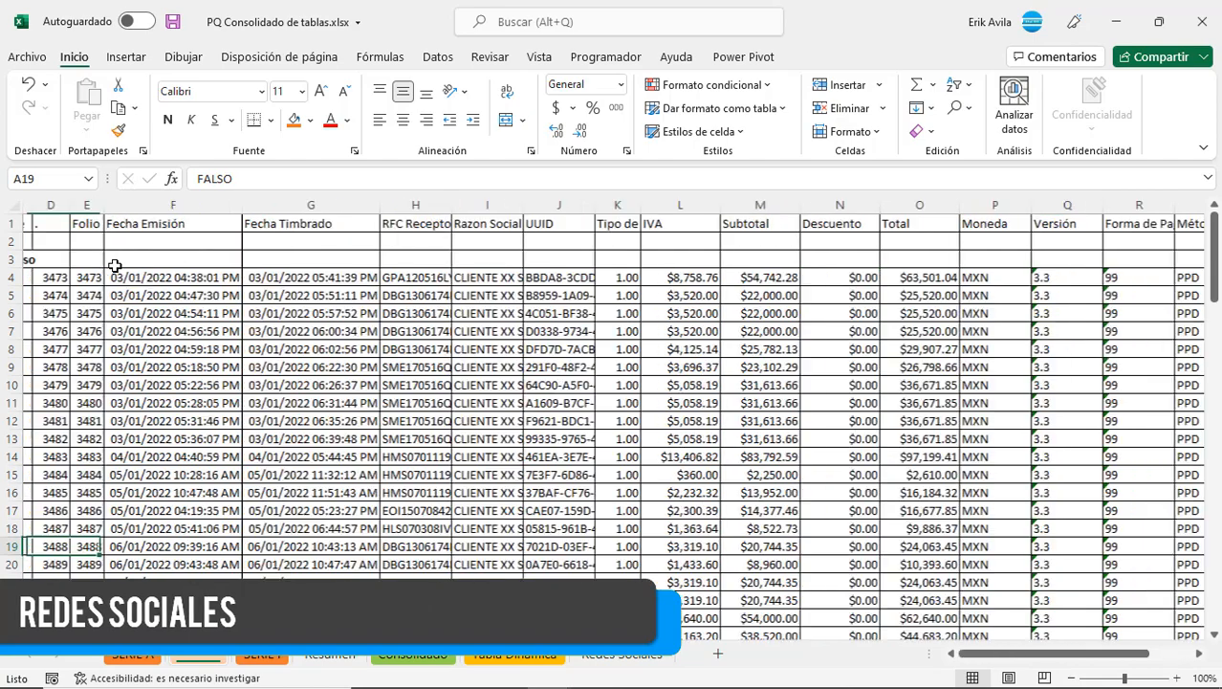
Compare the first and last columns of SERIE A, SERIE D and SERIE I.
{"action": "key", "text": "ctrl+Page_Up"}
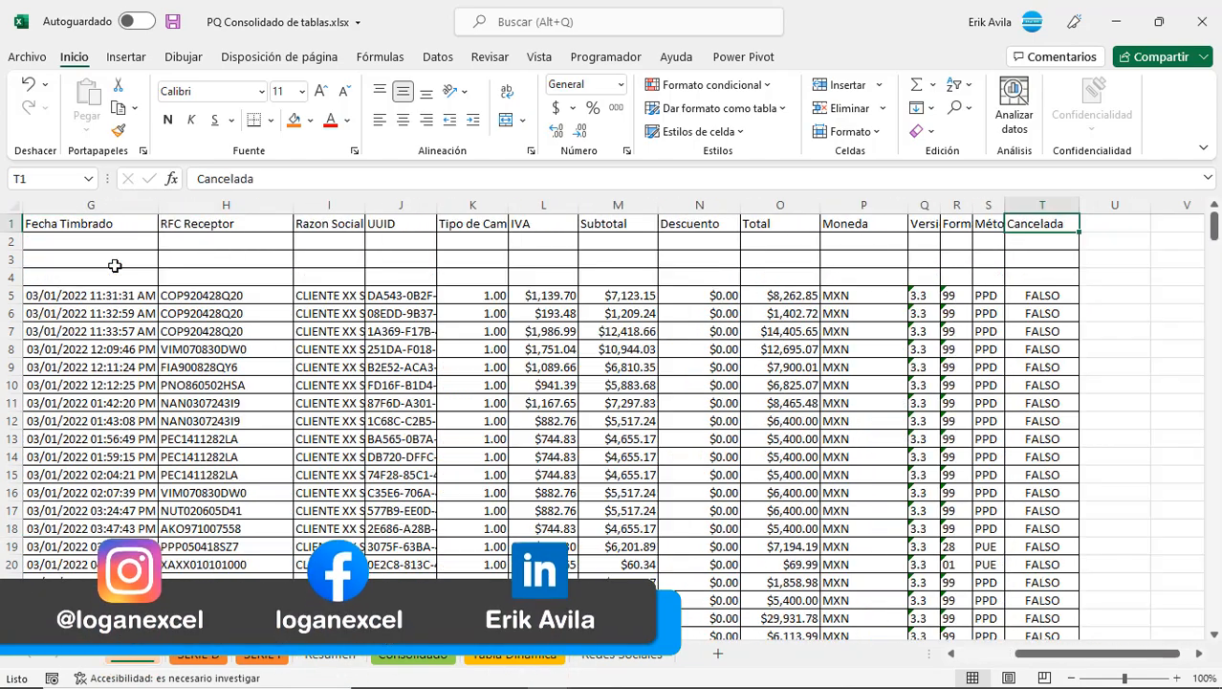
{"action": "key", "text": "ctrl+Left"}
{"action": "key", "text": "ctrl+Right"}
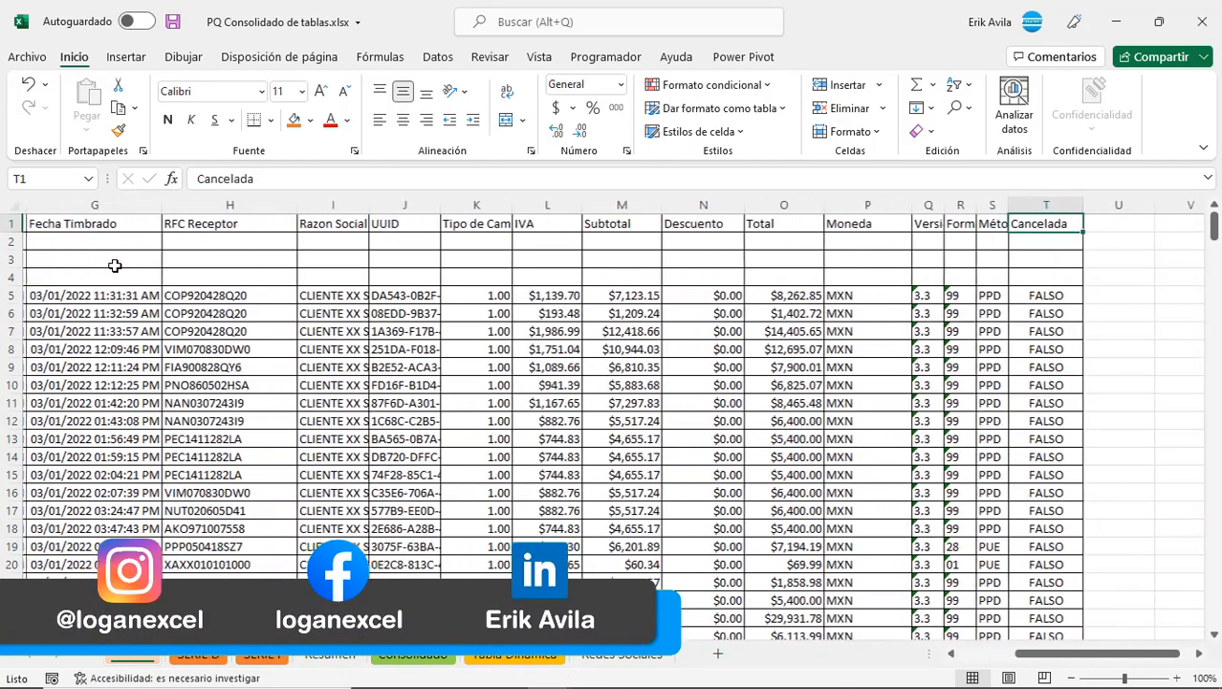
{"action": "key", "text": "ctrl+Page_Down"}
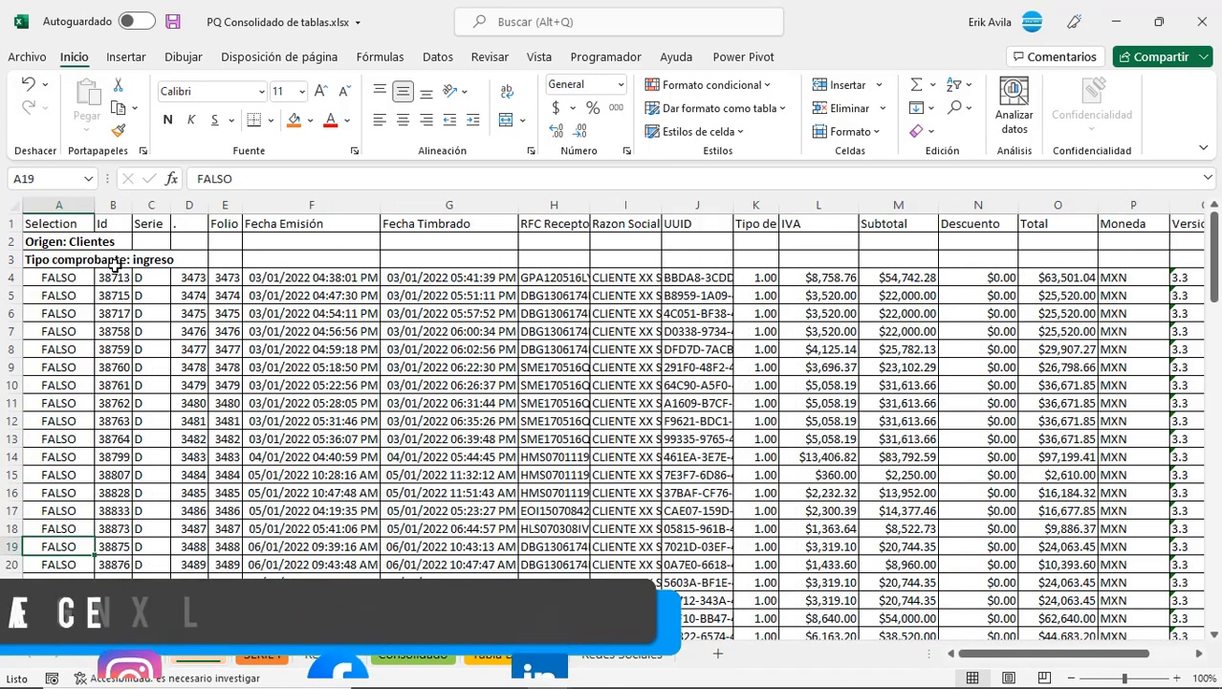
{"action": "key", "text": "ctrl+Right"}
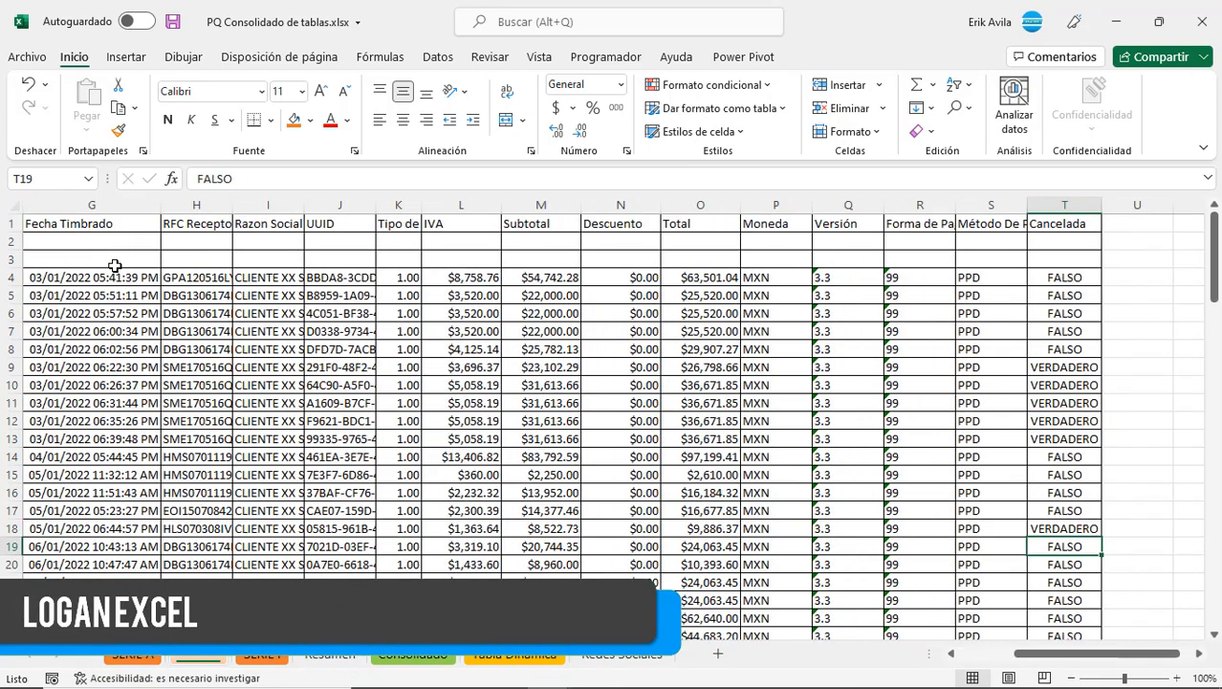
{"action": "key", "text": "ctrl+Page_Down"}
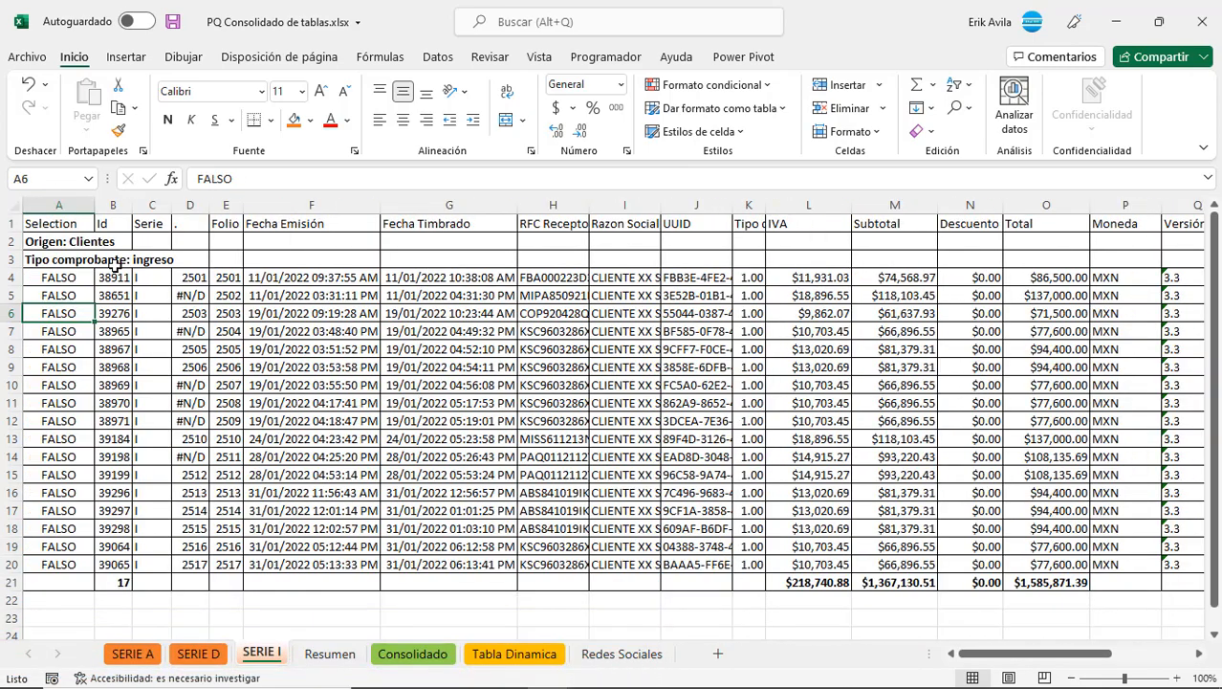
{"action": "key", "text": "ctrl+Right"}
{"action": "key", "text": "ctrl+Left"}
Compare the column order and headings on SERIE I with those on SERIE A and SERIE D.
{"action": "left_click_drag", "start_coordinate": [58, 204], "coordinate": [991, 243]}
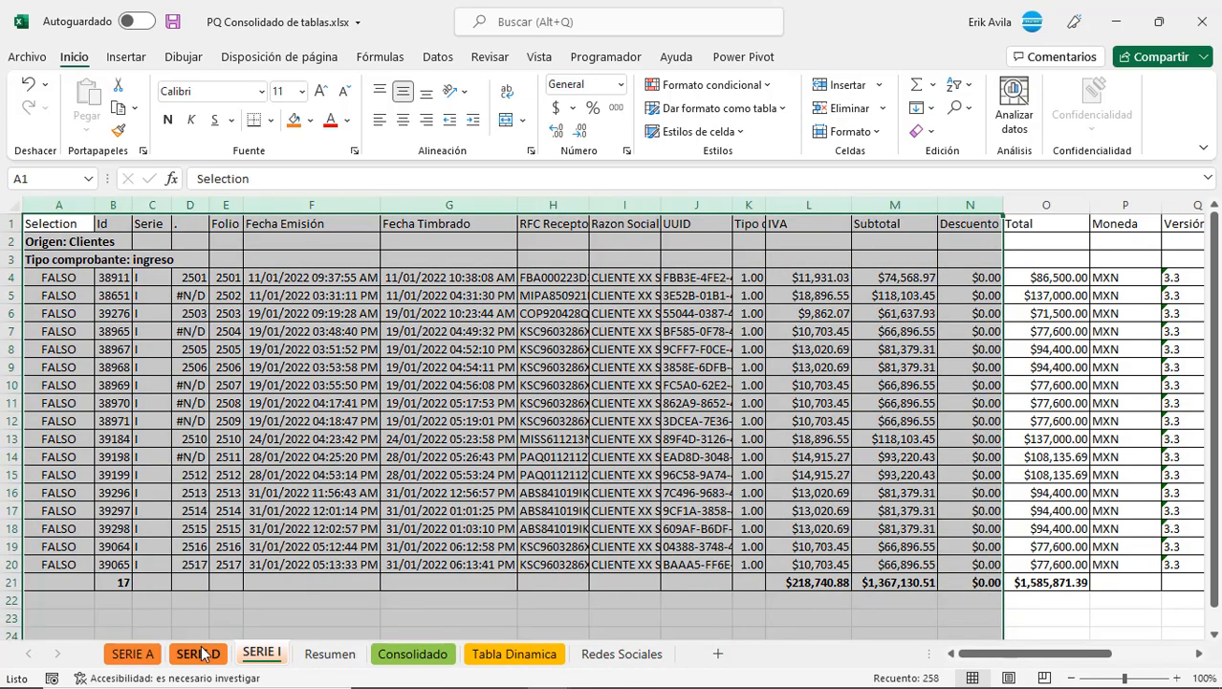
{"action": "left_click", "coordinate": [132, 653]}
{"action": "left_click_drag", "start_coordinate": [1056, 653], "coordinate": [828, 658]}
{"action": "left_click", "coordinate": [354, 422]}
{"action": "left_click", "coordinate": [118, 326]}
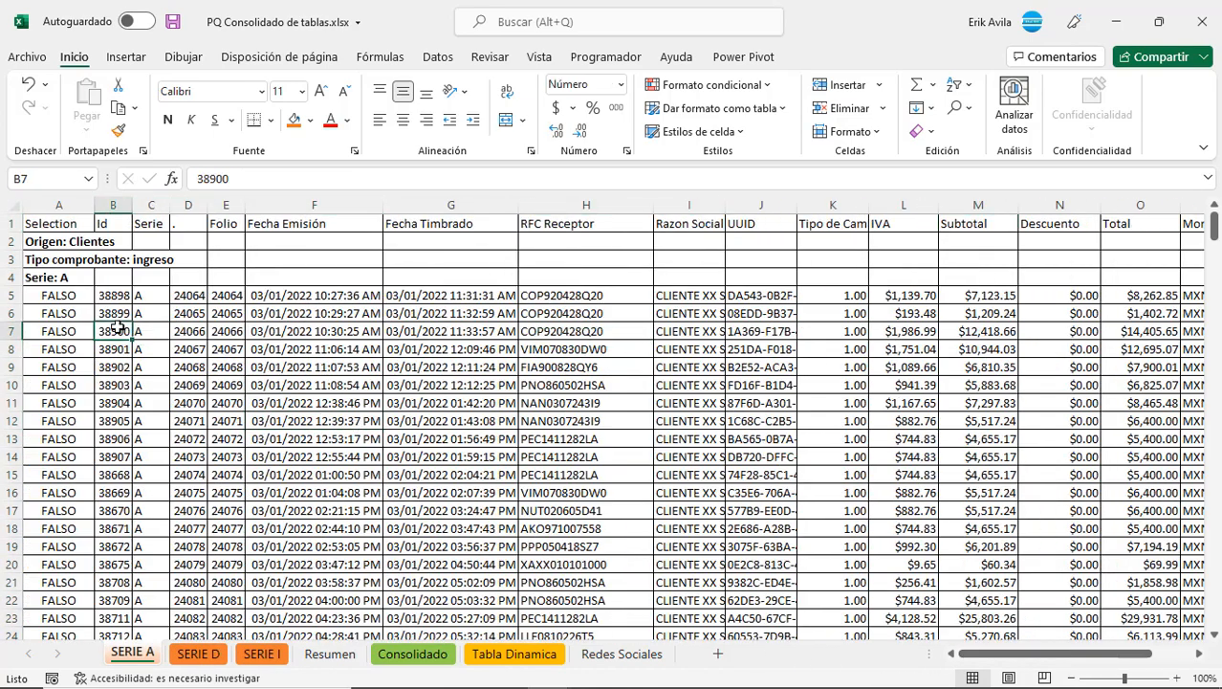
{"action": "left_click", "coordinate": [299, 318]}
{"action": "left_click", "coordinate": [198, 653]}
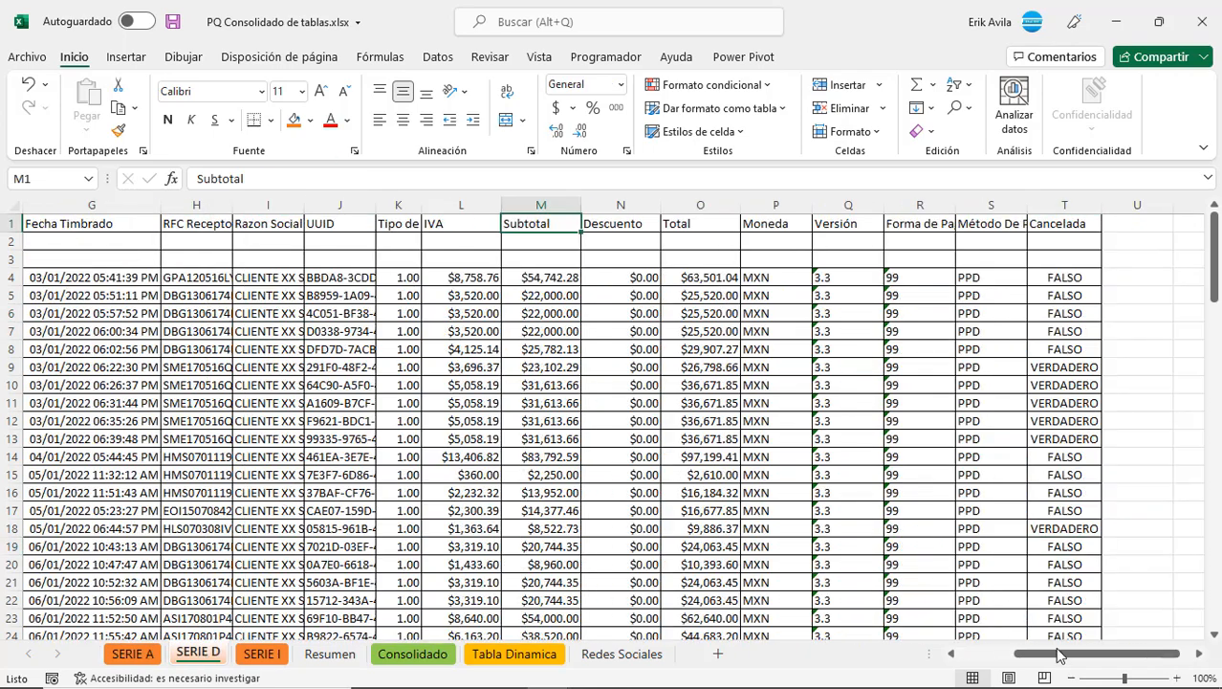
{"action": "left_click_drag", "start_coordinate": [1058, 653], "coordinate": [1004, 654]}
{"action": "left_click", "coordinate": [368, 368]}
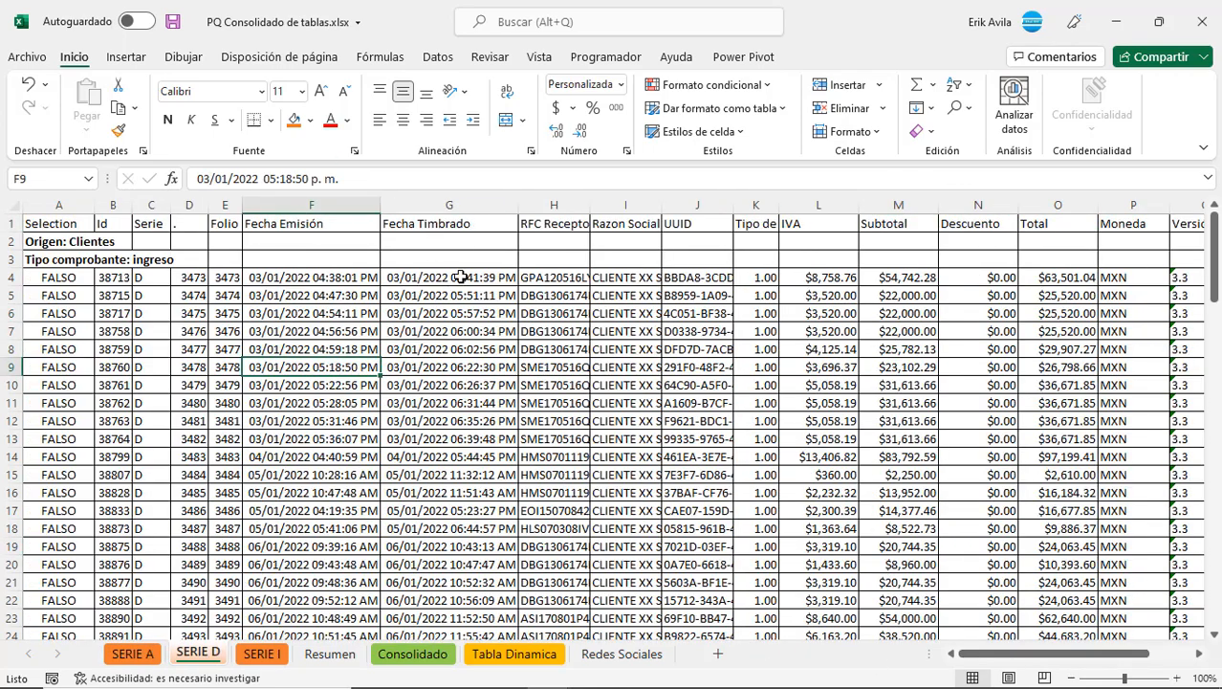
{"action": "left_click_drag", "start_coordinate": [474, 201], "coordinate": [571, 204]}
{"action": "left_click", "coordinate": [262, 654]}
{"action": "left_click", "coordinate": [254, 381]}
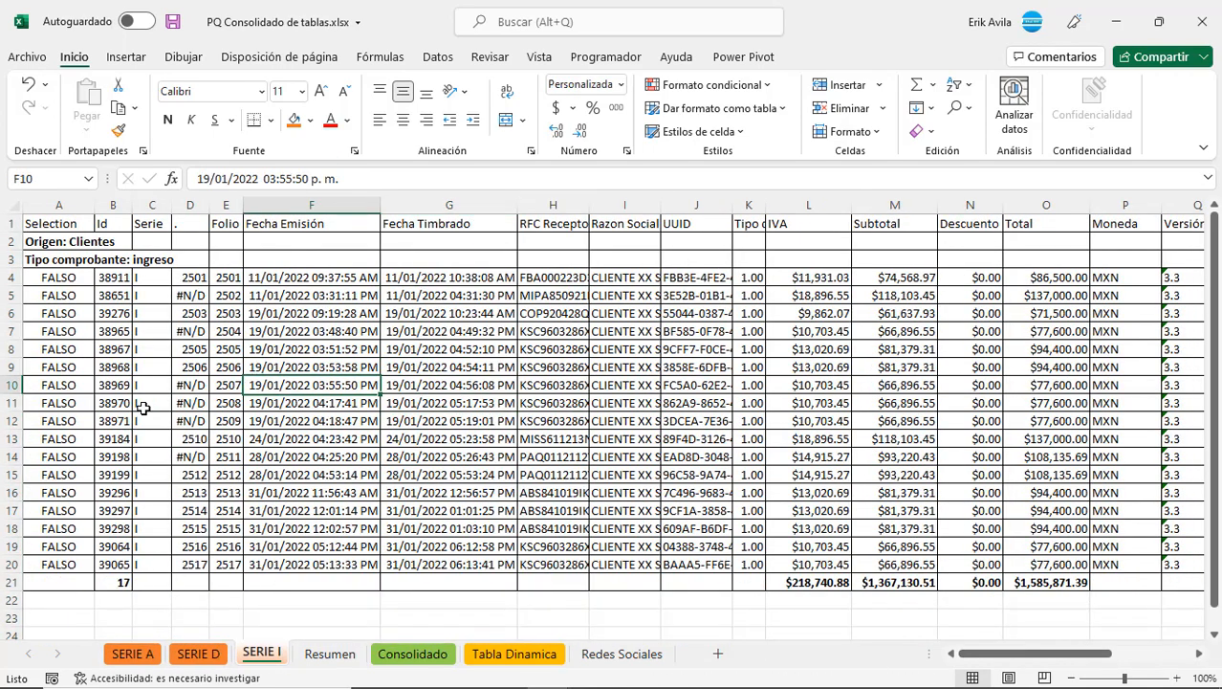
Compare the contents of the Serie column on the SERIE I, SERIE D and SERIE A sheets.
{"action": "left_click", "coordinate": [144, 407]}
{"action": "left_click", "coordinate": [191, 653]}
{"action": "left_click", "coordinate": [156, 349]}
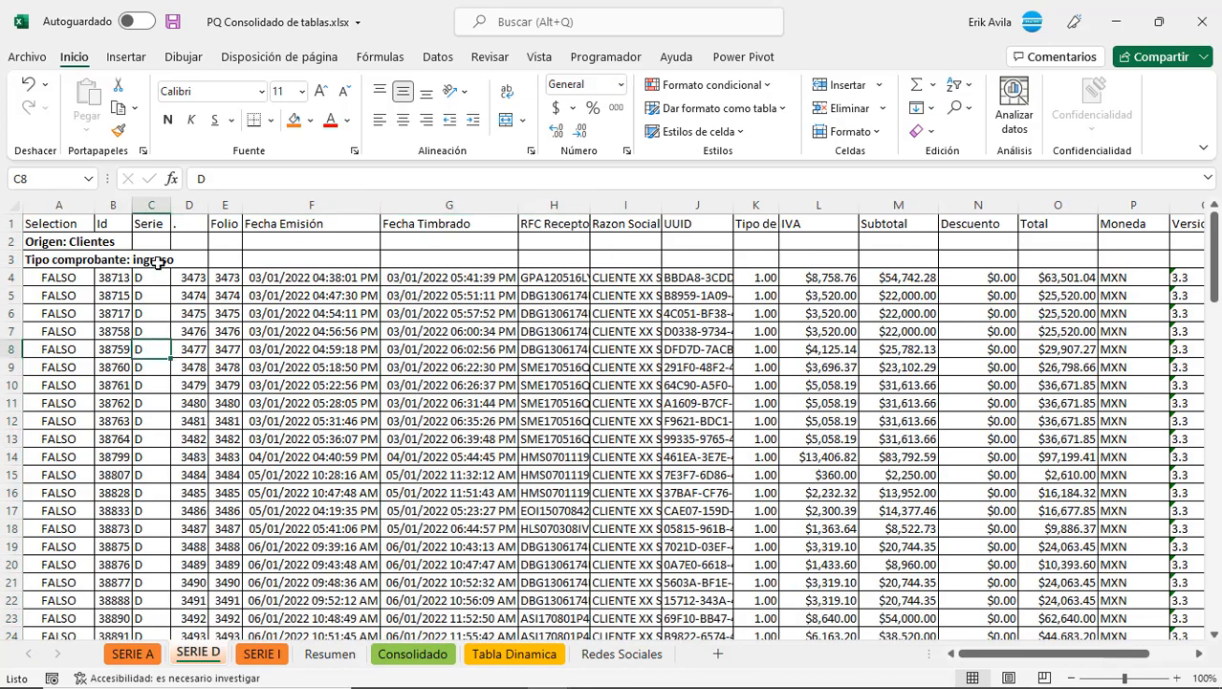
{"action": "left_click", "coordinate": [154, 200]}
{"action": "left_click", "coordinate": [143, 654]}
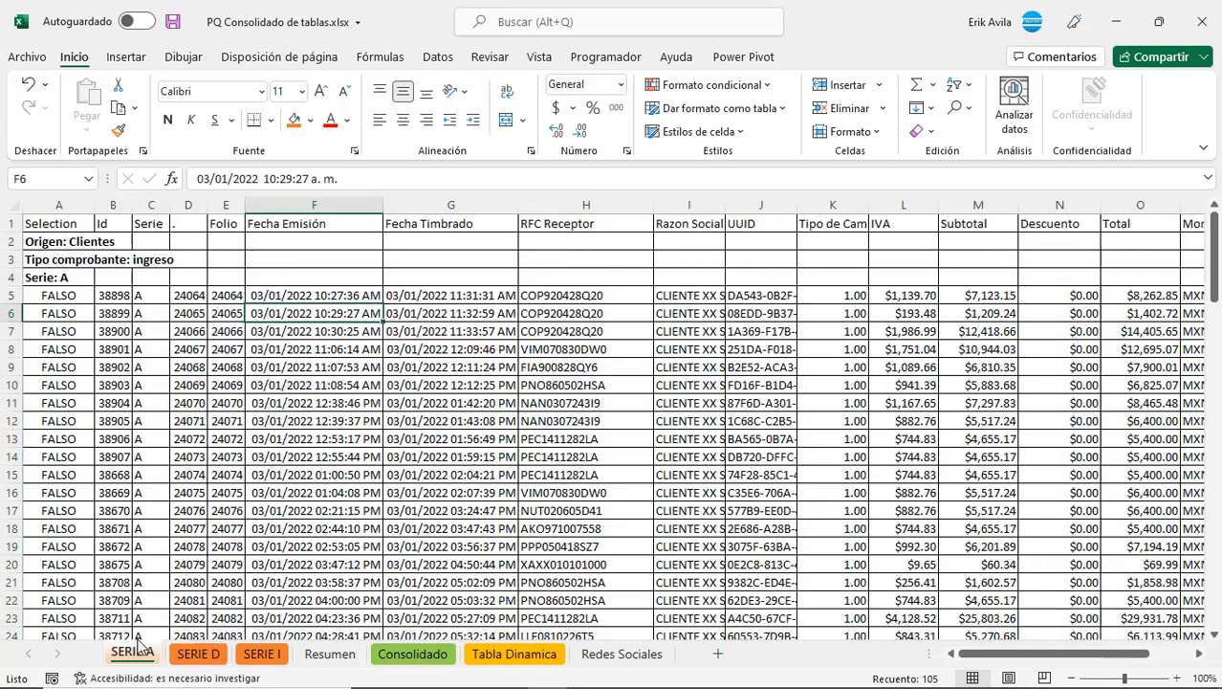
{"action": "left_click", "coordinate": [151, 204]}
{"action": "left_click", "coordinate": [261, 653]}
{"action": "left_click", "coordinate": [162, 425]}
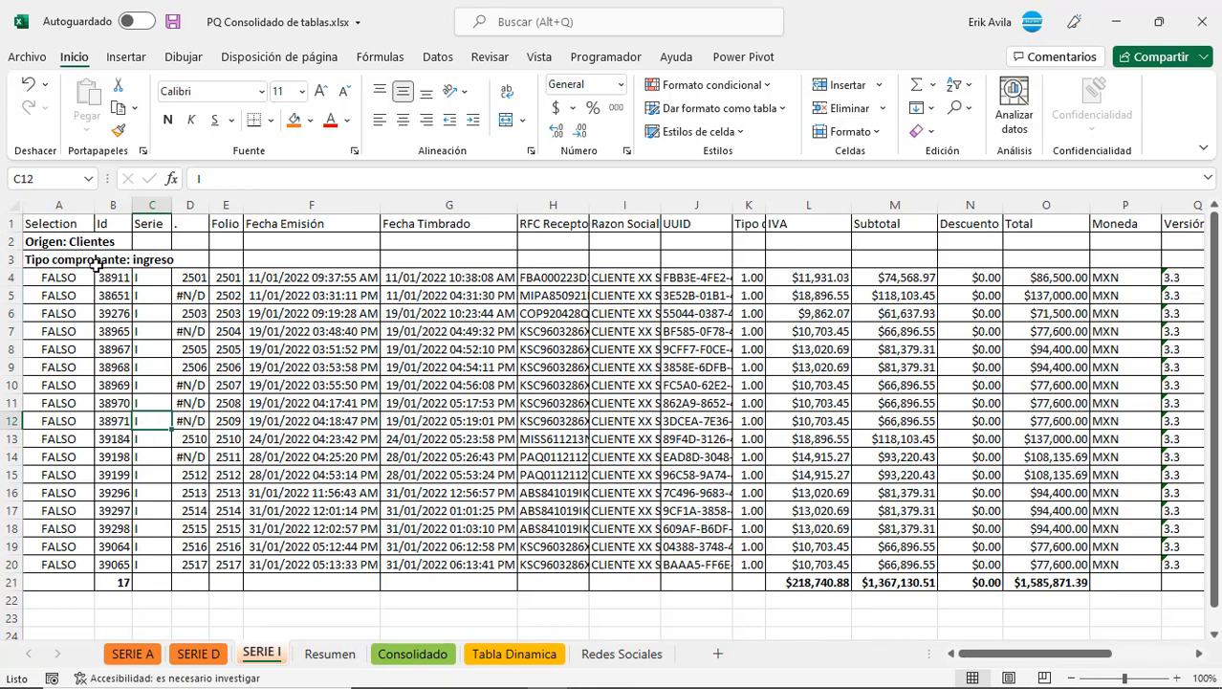
{"action": "key", "text": "ctrl+Home"}
{"action": "left_click", "coordinate": [130, 651]}
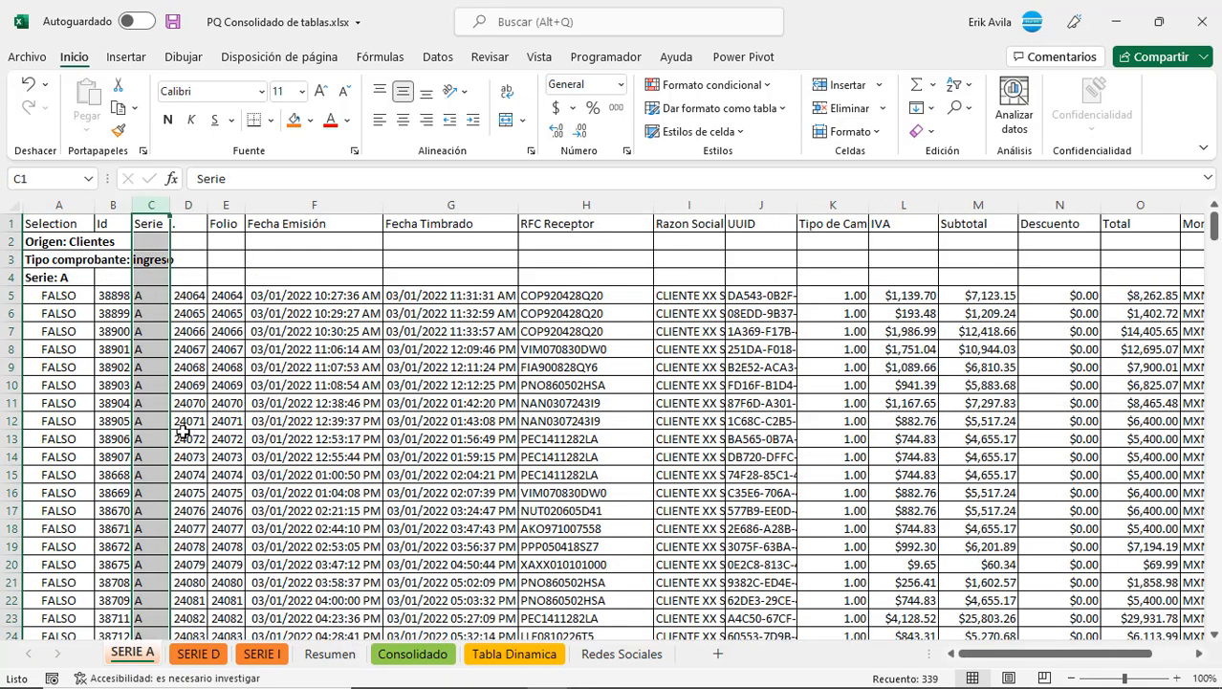
{"action": "left_click", "coordinate": [256, 378]}
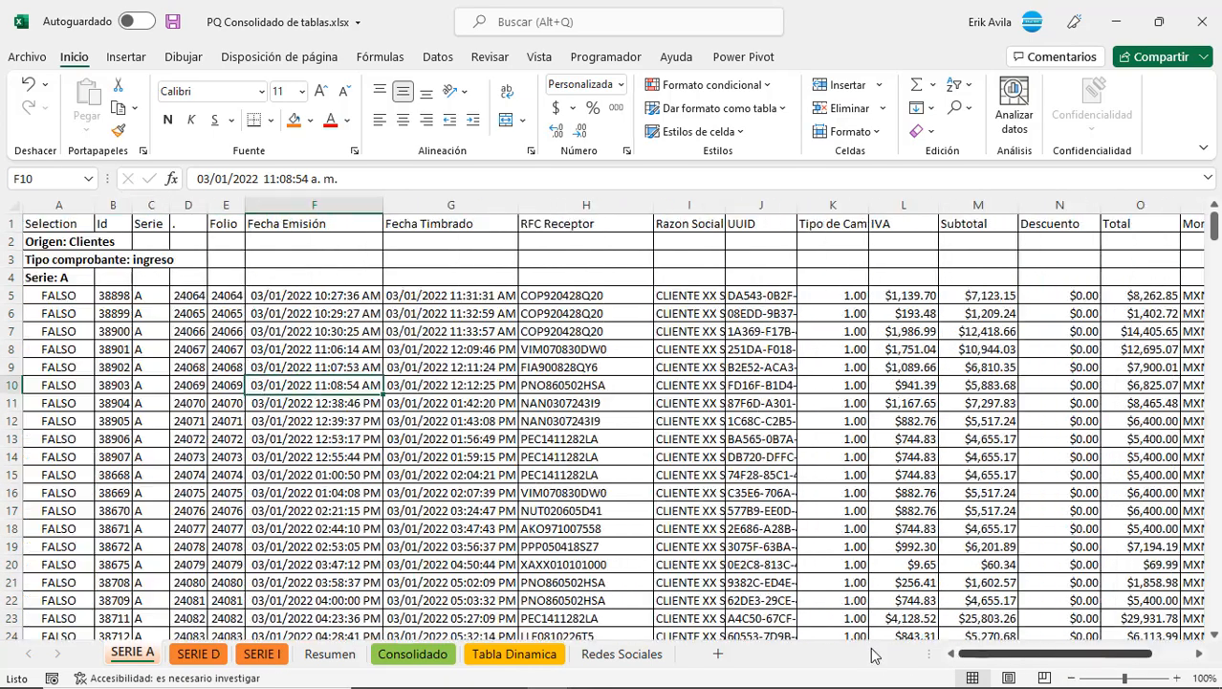
{"action": "left_click", "coordinate": [353, 421]}
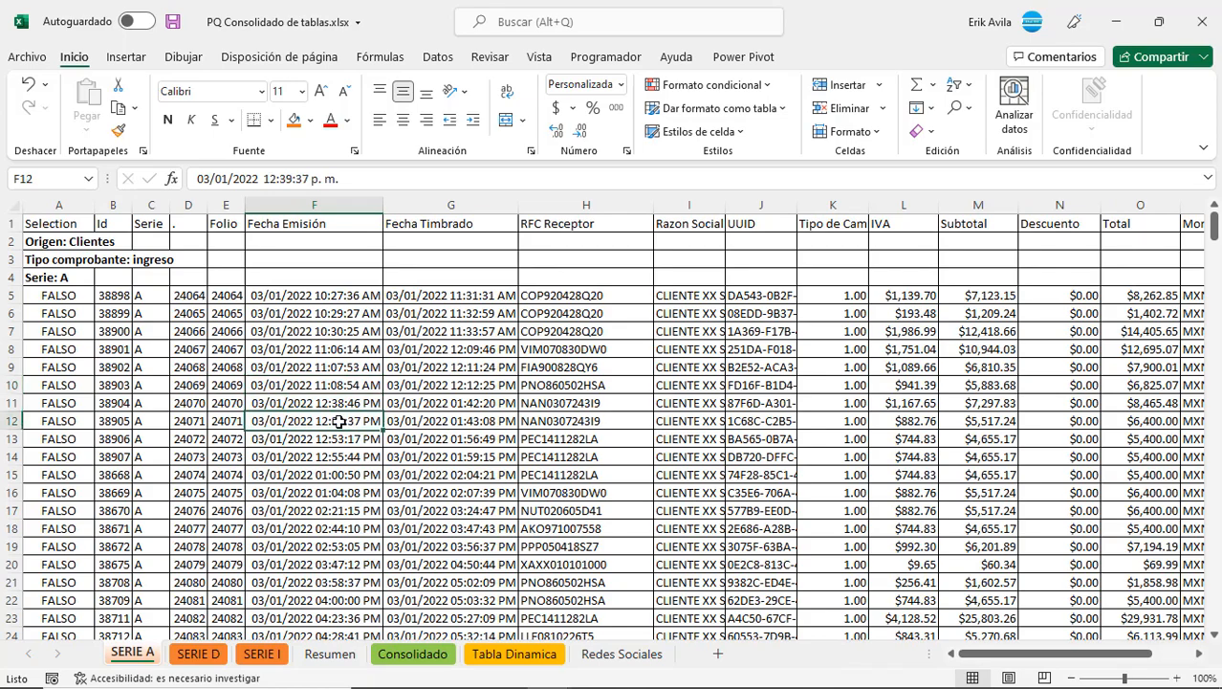
{"action": "left_click", "coordinate": [297, 363]}
{"action": "left_click", "coordinate": [122, 436]}
Convert the SERIE A data in A1:T343, including the totals row, into a table with headers.
{"action": "left_click", "coordinate": [63, 222]}
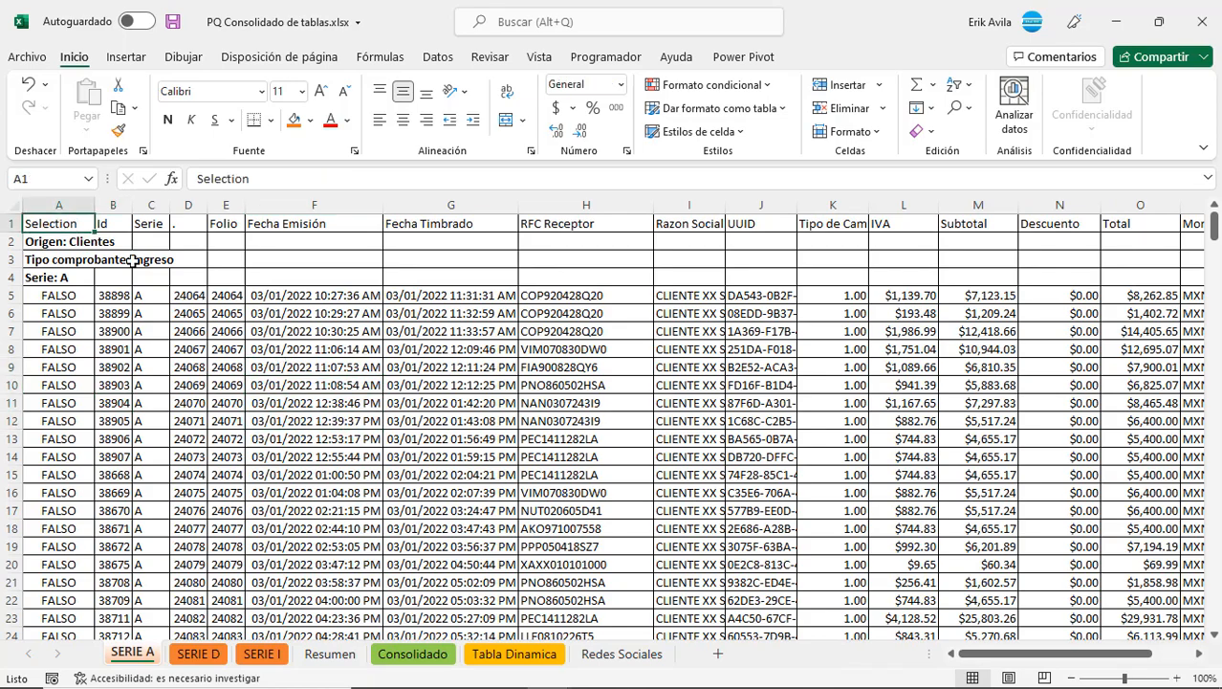
{"action": "key", "text": "ctrl+shift+End"}
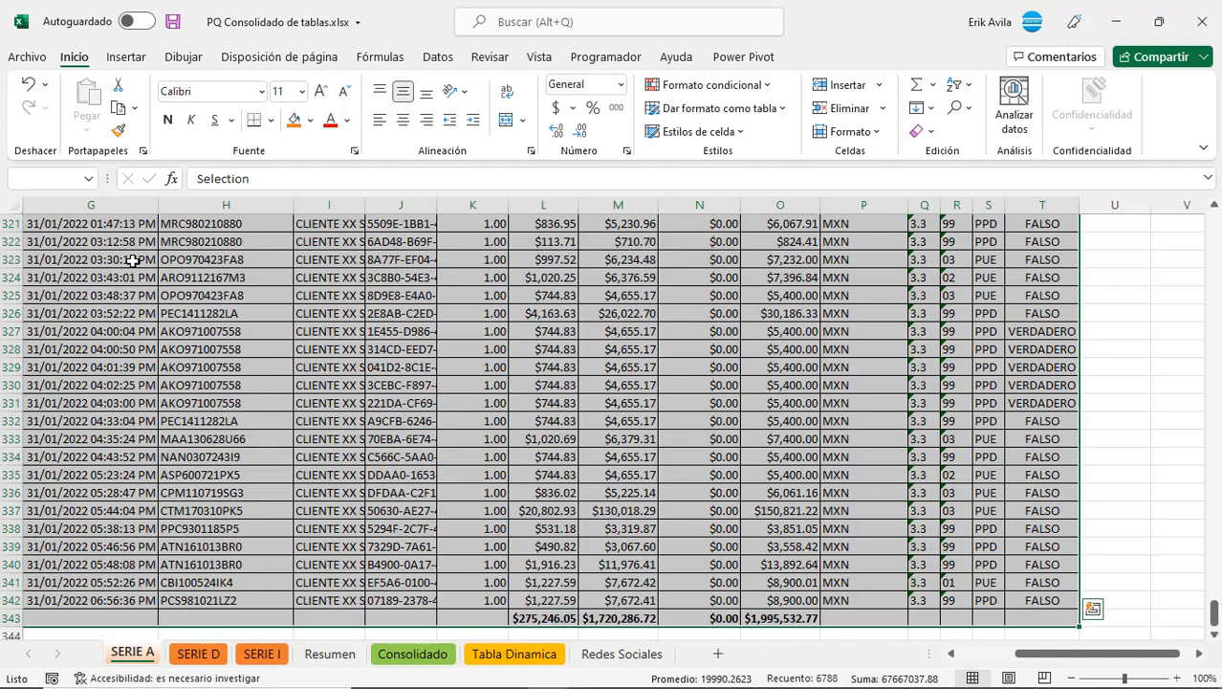
{"action": "key", "text": "ctrl+t"}
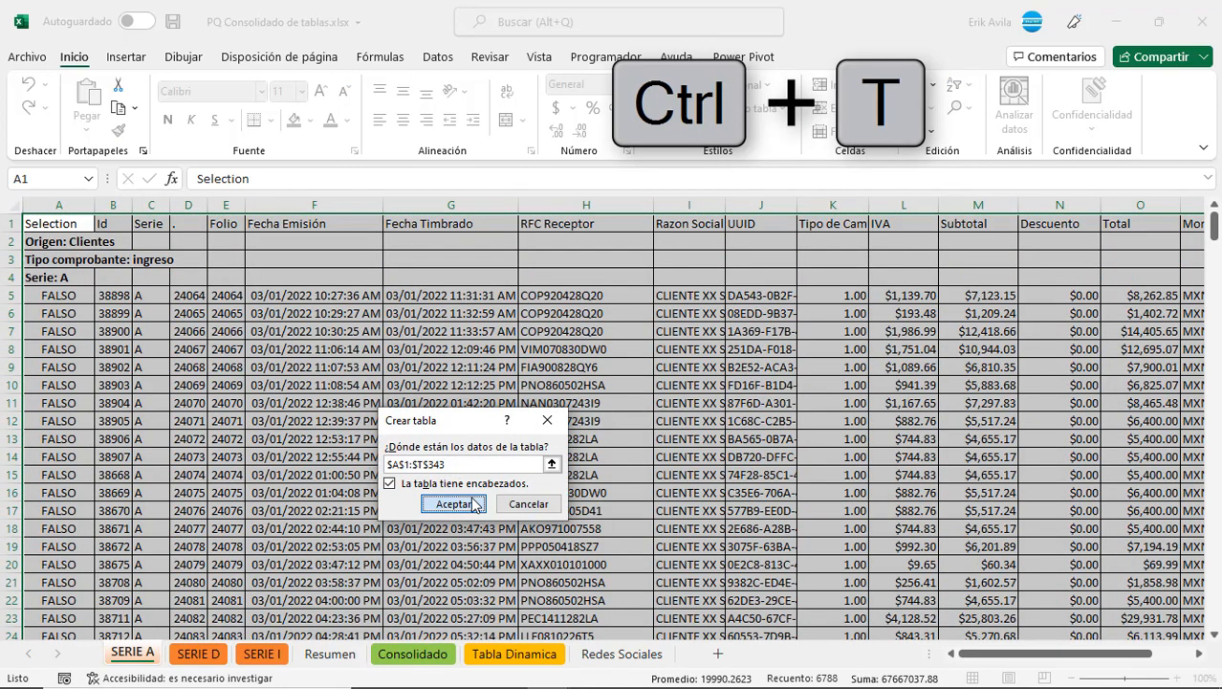
{"action": "key", "text": "Return"}
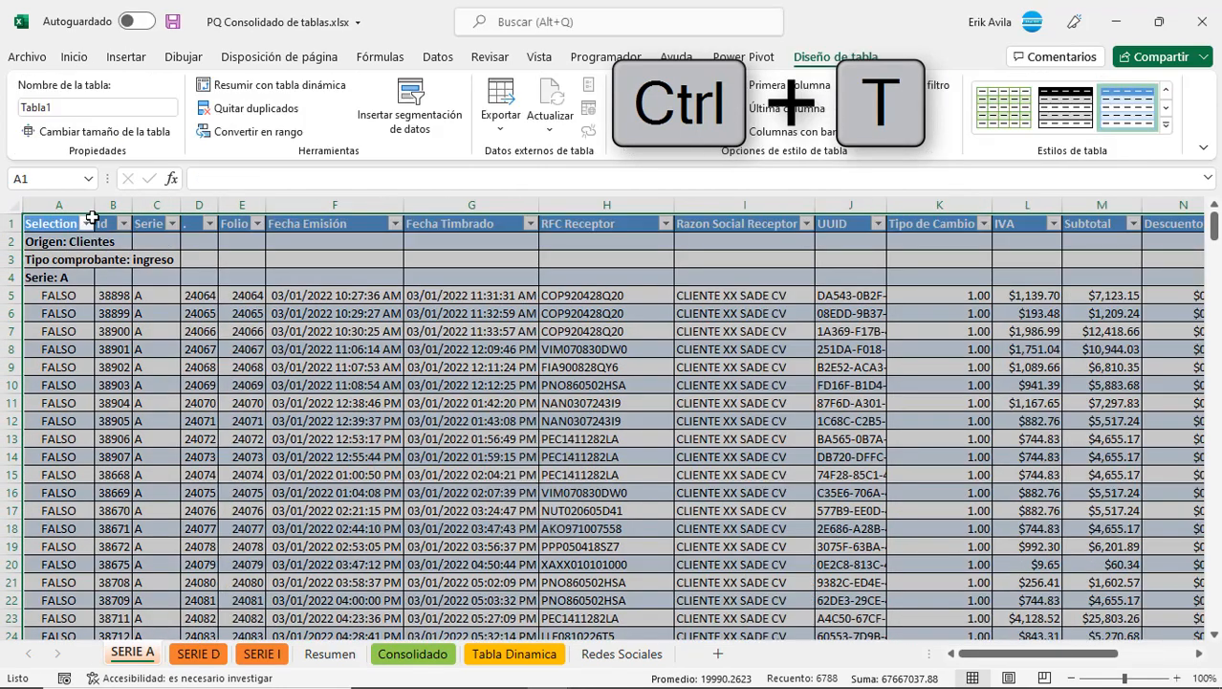
Convert the SERIE D data in A1:T108, including the totals row, into a table with headers.
{"action": "left_click", "coordinate": [205, 654]}
{"action": "key", "text": "ctrl+shift+End"}
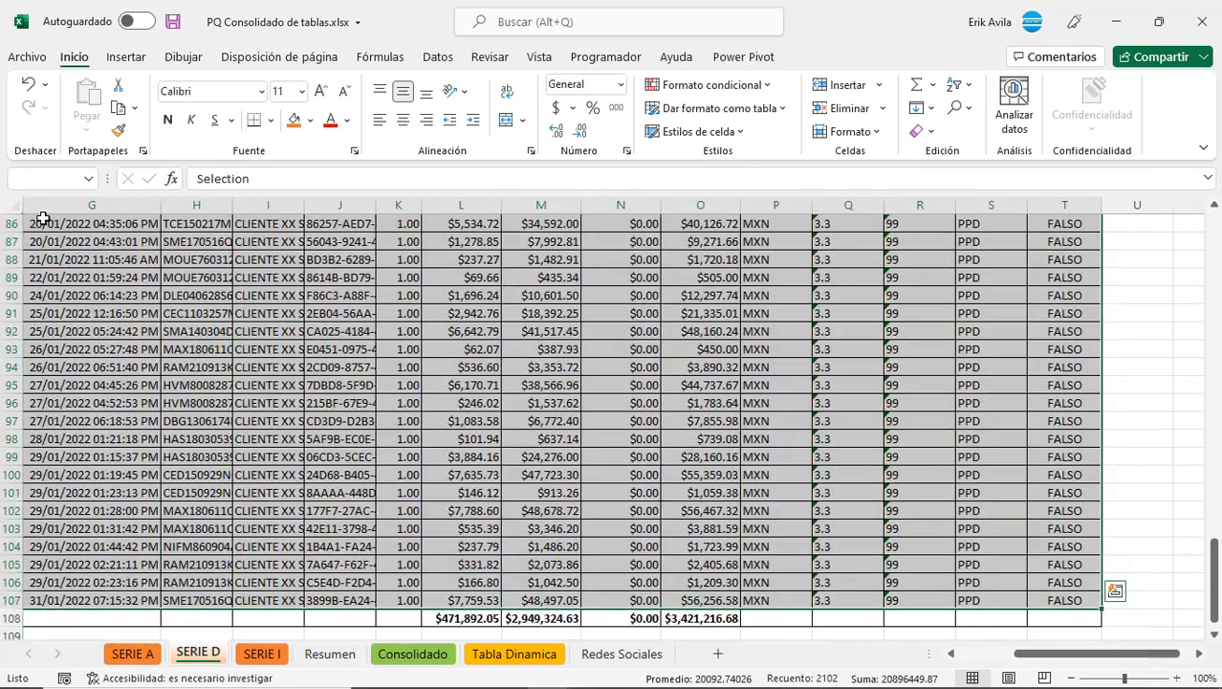
{"action": "key", "text": "shift+Down"}
{"action": "key", "text": "ctrl+t"}
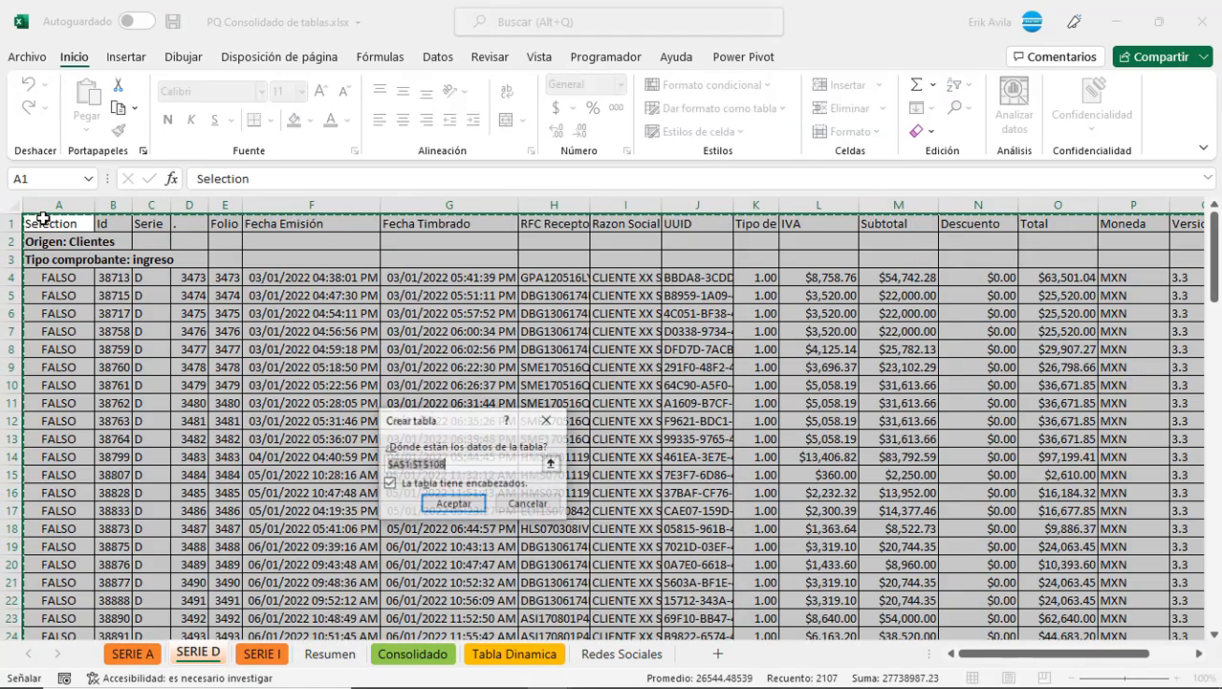
{"action": "left_click", "coordinate": [454, 504]}
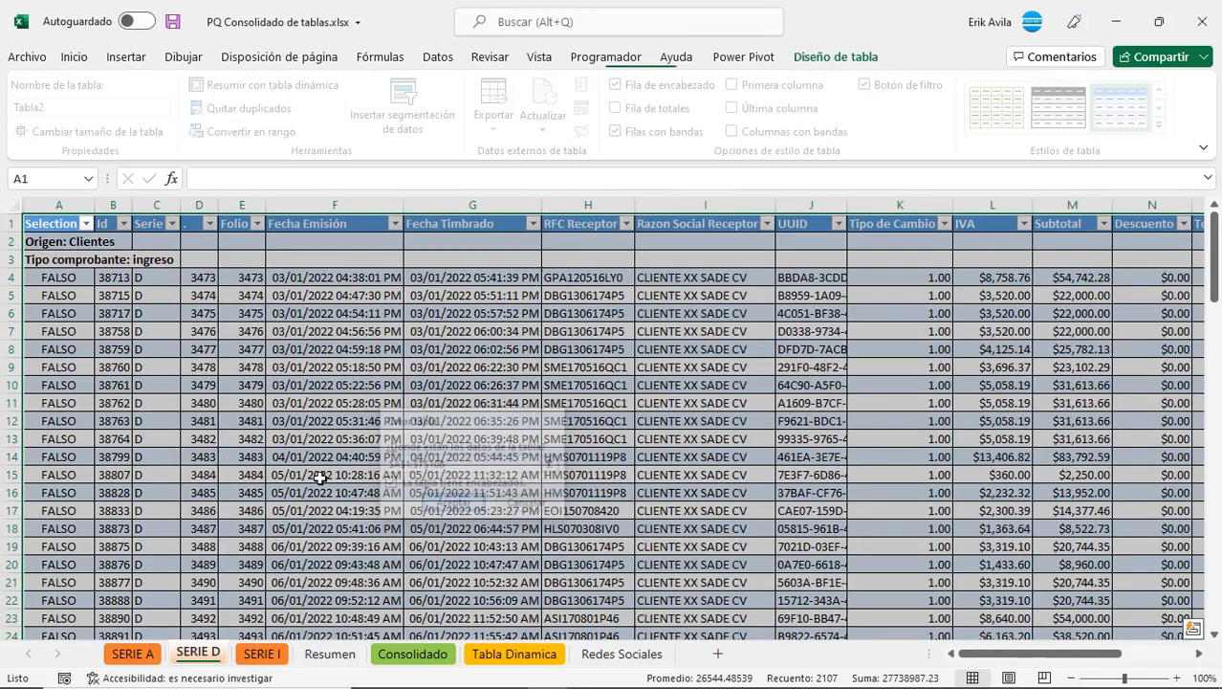
Convert the SERIE I data in A1:T21, including the totals row, into a table with headers.
{"action": "left_click", "coordinate": [278, 652]}
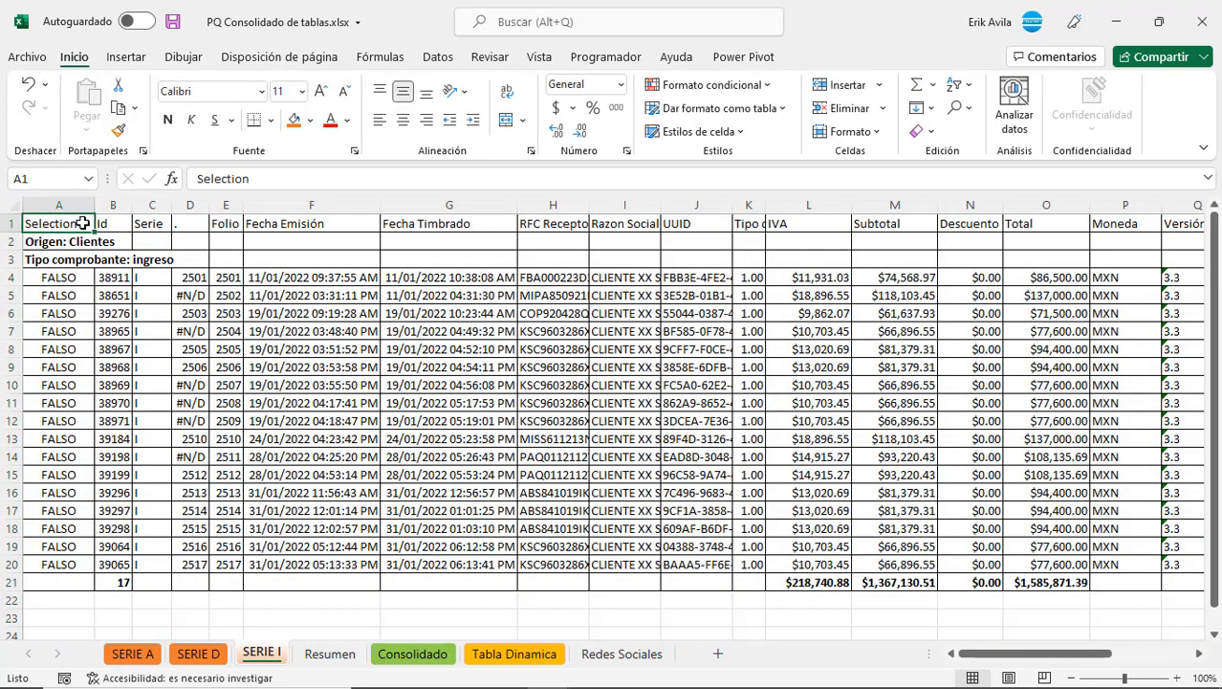
{"action": "key", "text": "ctrl+shift+Down"}
{"action": "key", "text": "shift+Down"}
{"action": "key", "text": "ctrl+shift+Right"}
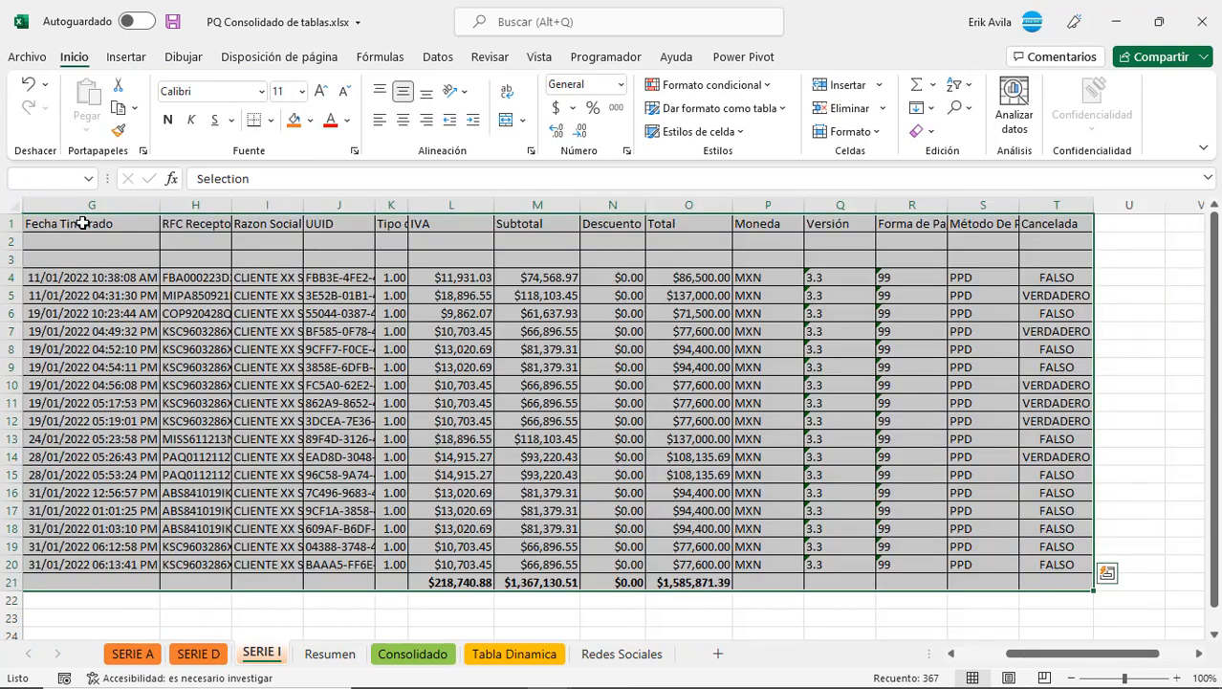
{"action": "key", "text": "ctrl+t"}
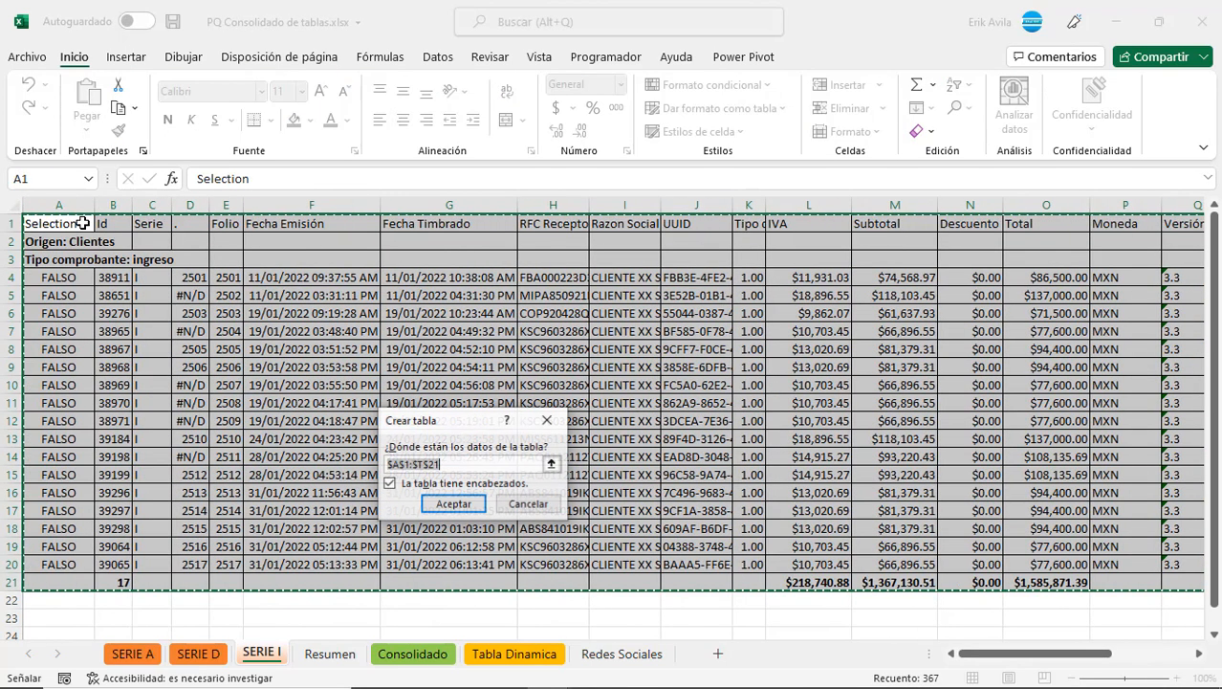
{"action": "left_click", "coordinate": [454, 504]}
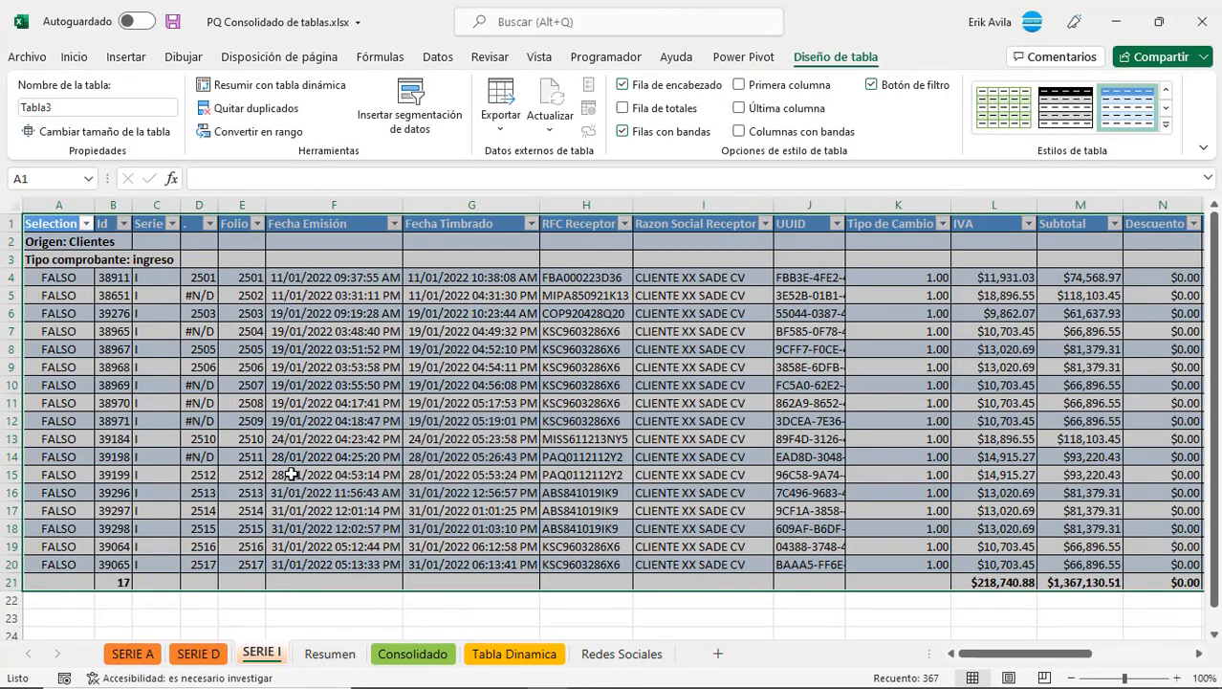
Create a new Power Query query from the table on the SERIE A sheet.
{"action": "key", "text": "ctrl+Page_Up"}
{"action": "key", "text": "ctrl+Page_Up"}
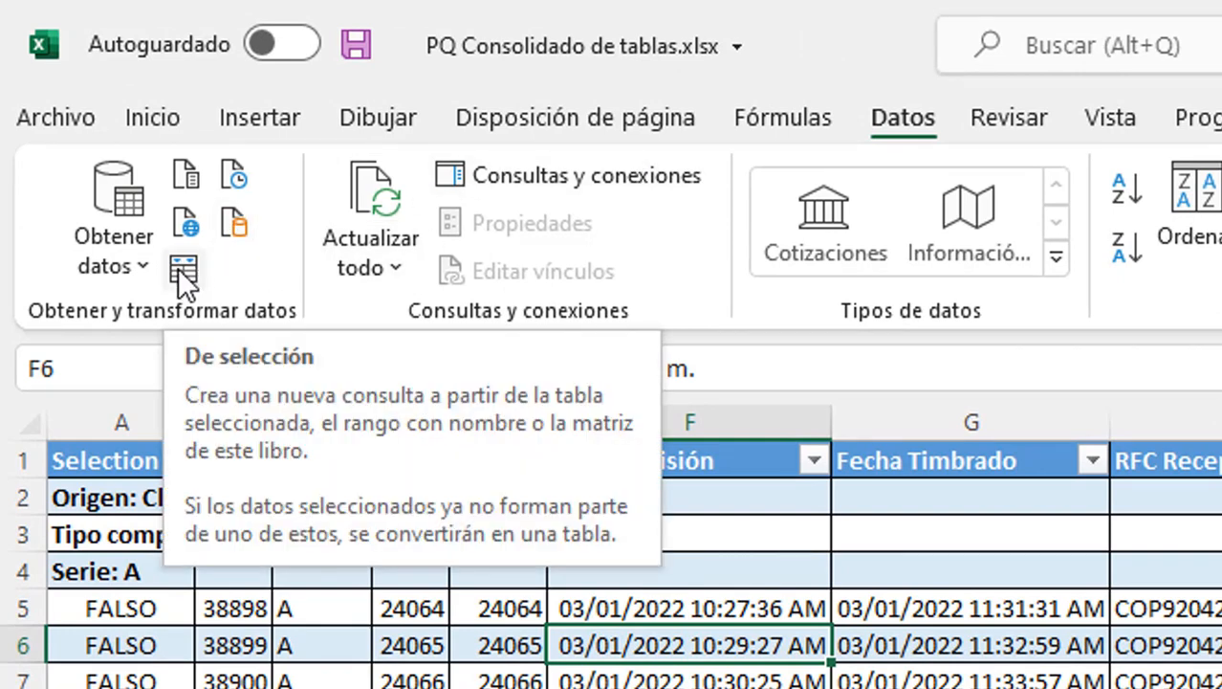
{"action": "left_click", "coordinate": [181, 271]}
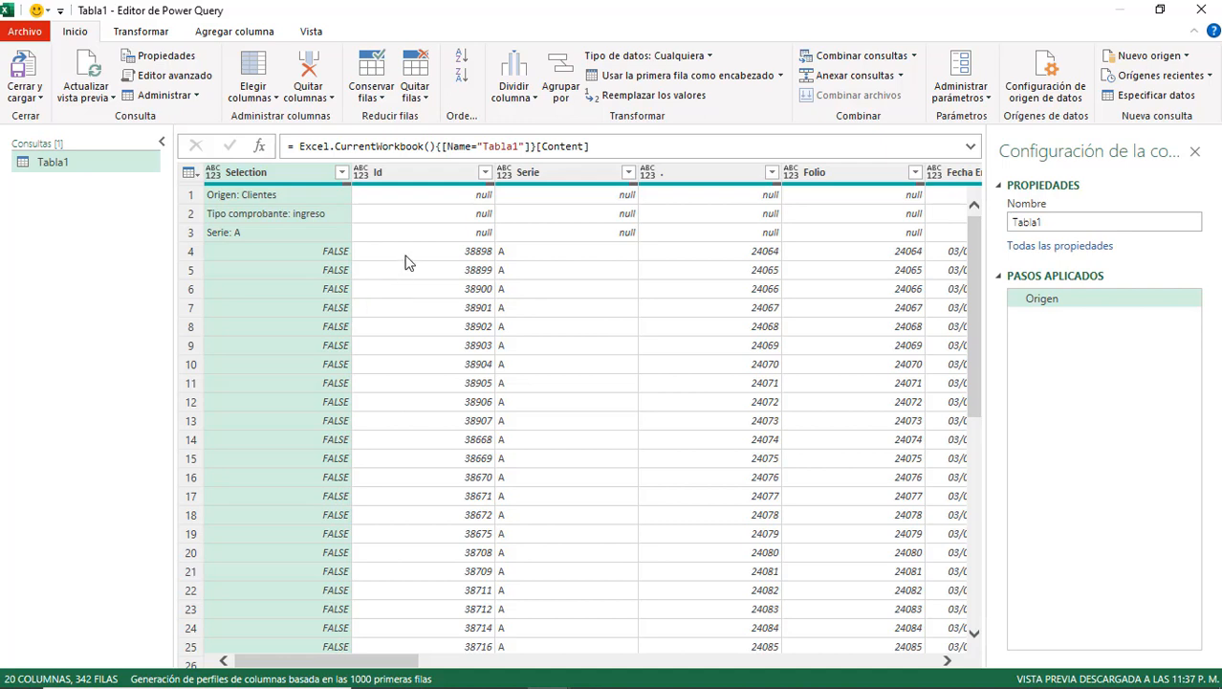
Filter the null values out of the Id column in the Tabla1 query.
{"action": "left_click", "coordinate": [405, 256]}
{"action": "left_click", "coordinate": [411, 213]}
{"action": "left_click", "coordinate": [380, 277]}
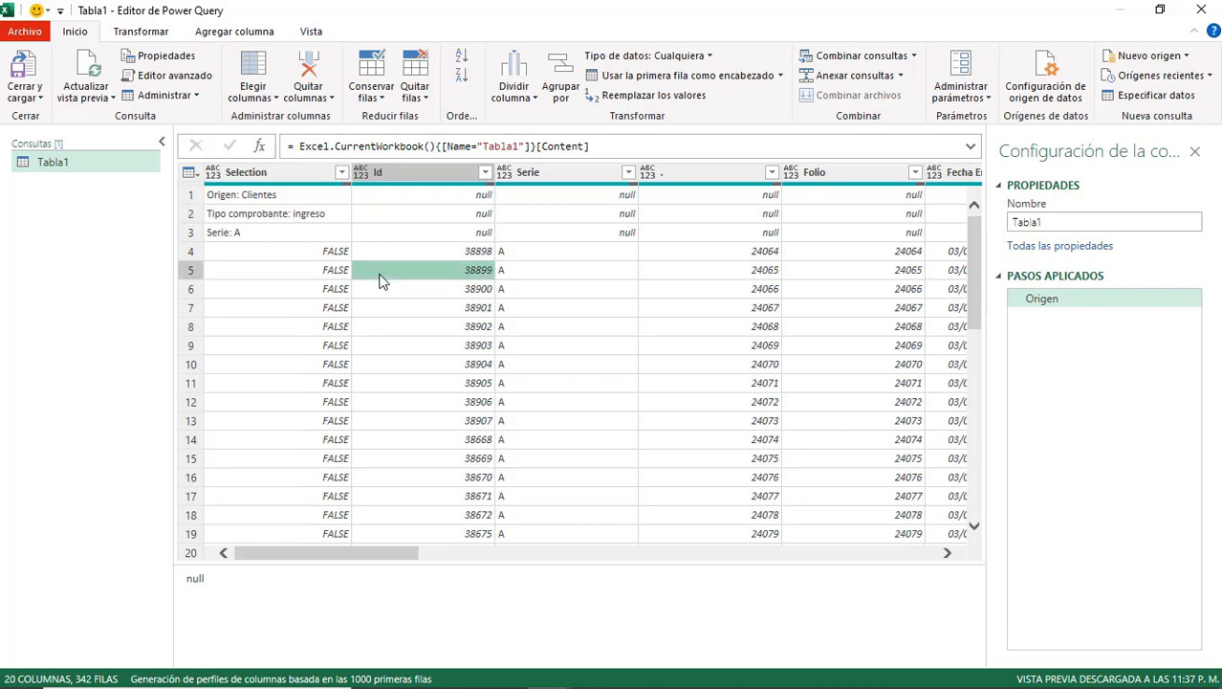
{"action": "left_click", "coordinate": [415, 174]}
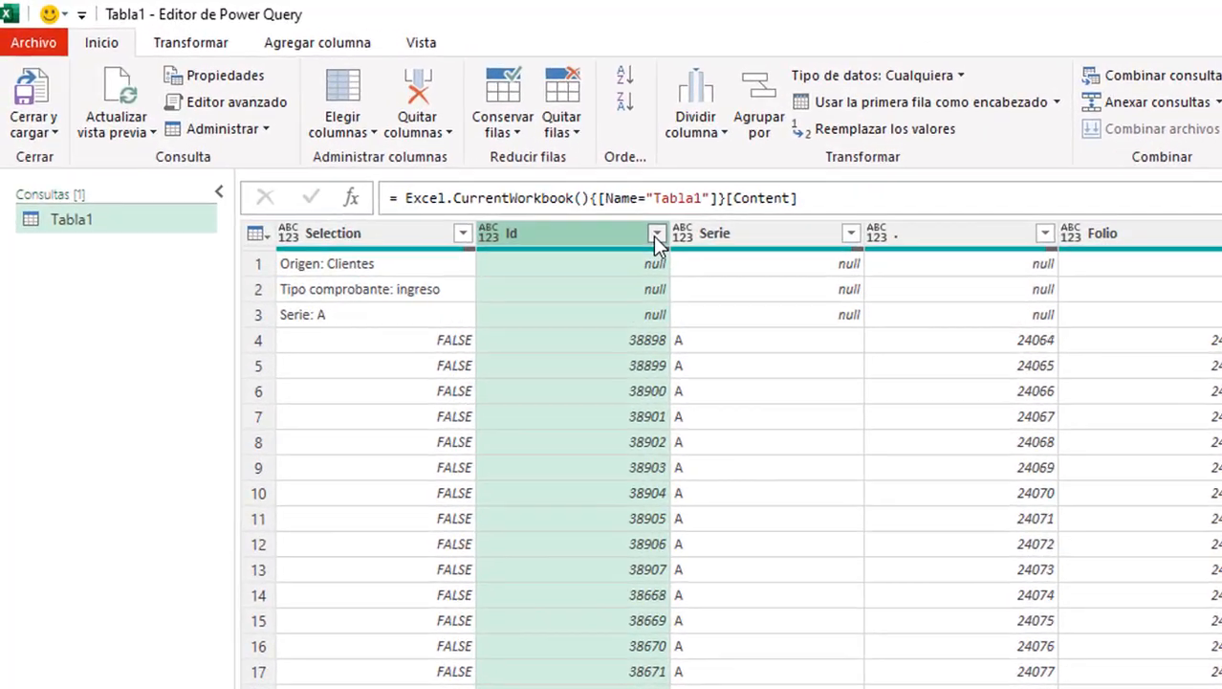
{"action": "left_click", "coordinate": [656, 234]}
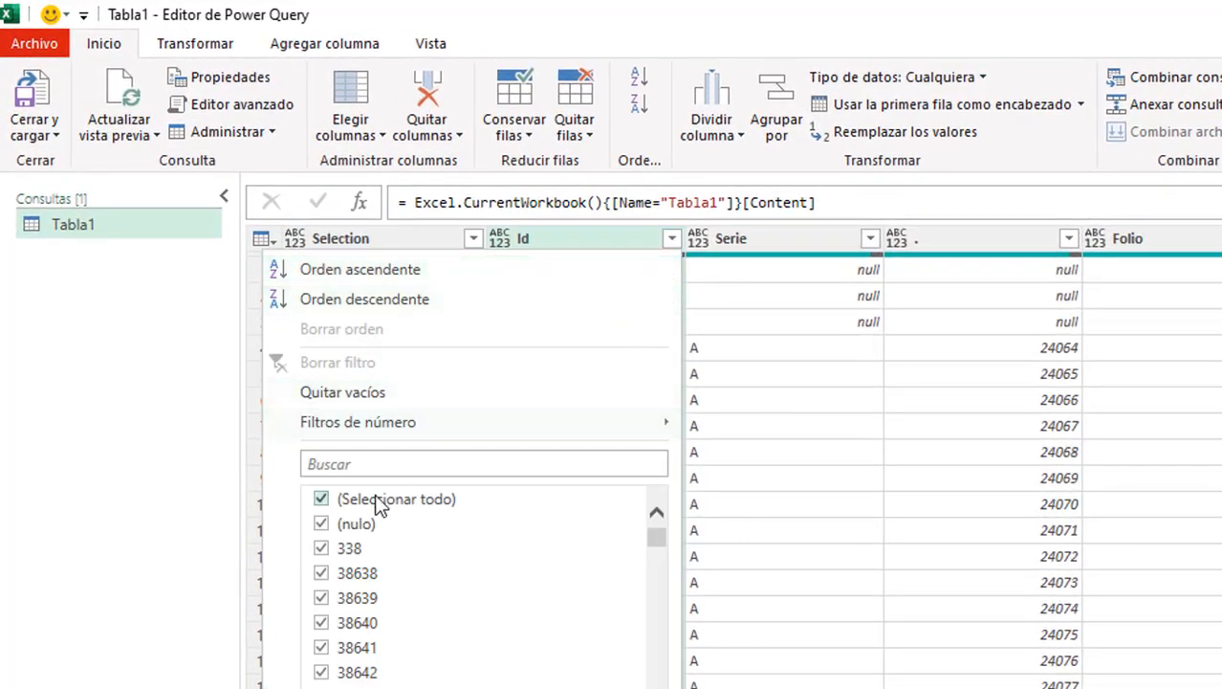
{"action": "left_click", "coordinate": [321, 524]}
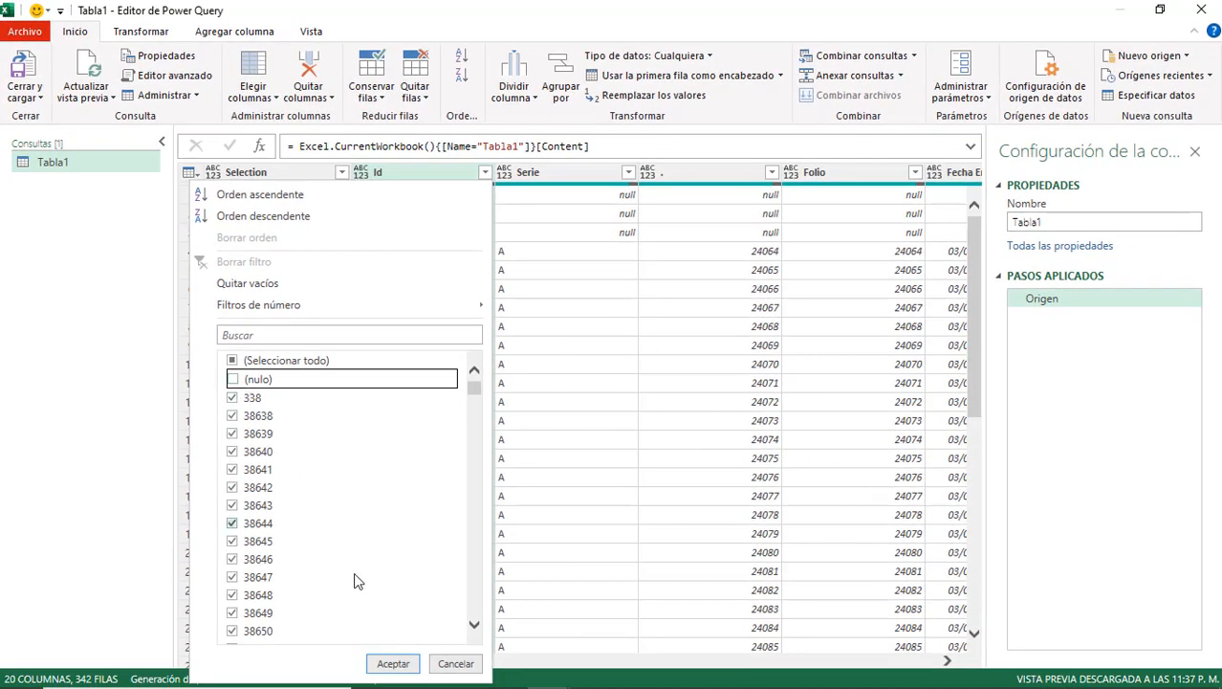
{"action": "left_click", "coordinate": [393, 664]}
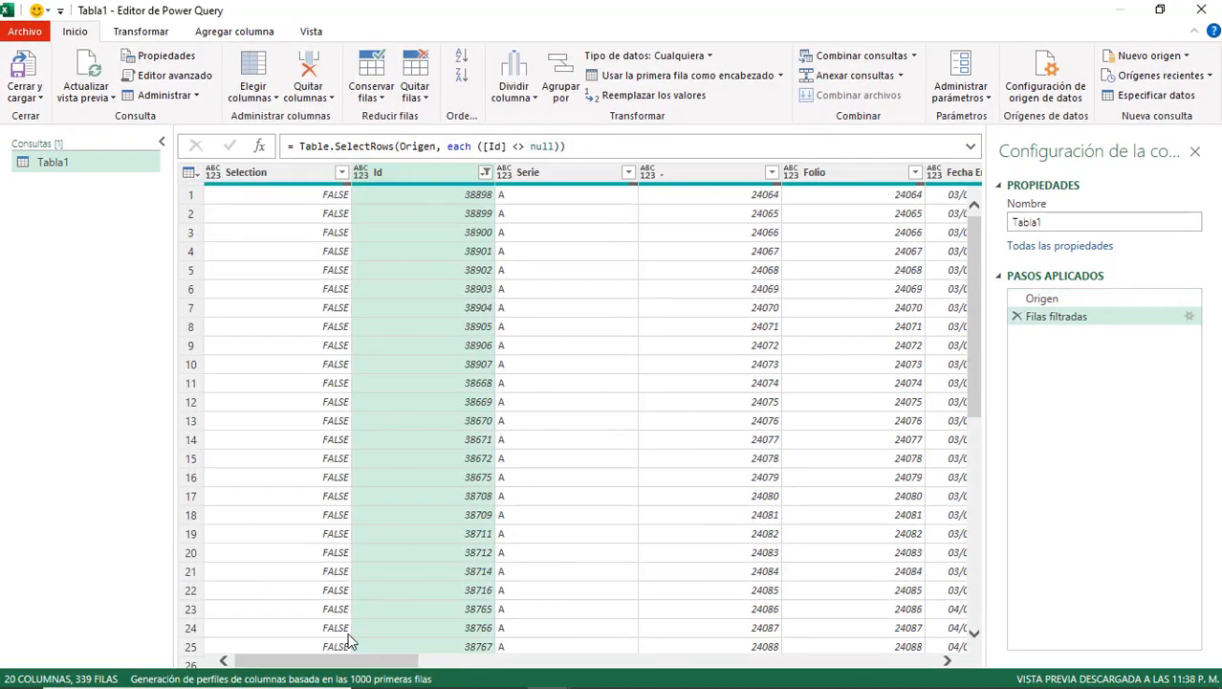
Set the data type of the Fecha Emisión and Fecha Timbrado columns to Fecha.
{"action": "left_click_drag", "start_coordinate": [366, 656], "coordinate": [519, 660]}
{"action": "left_click", "coordinate": [440, 277]}
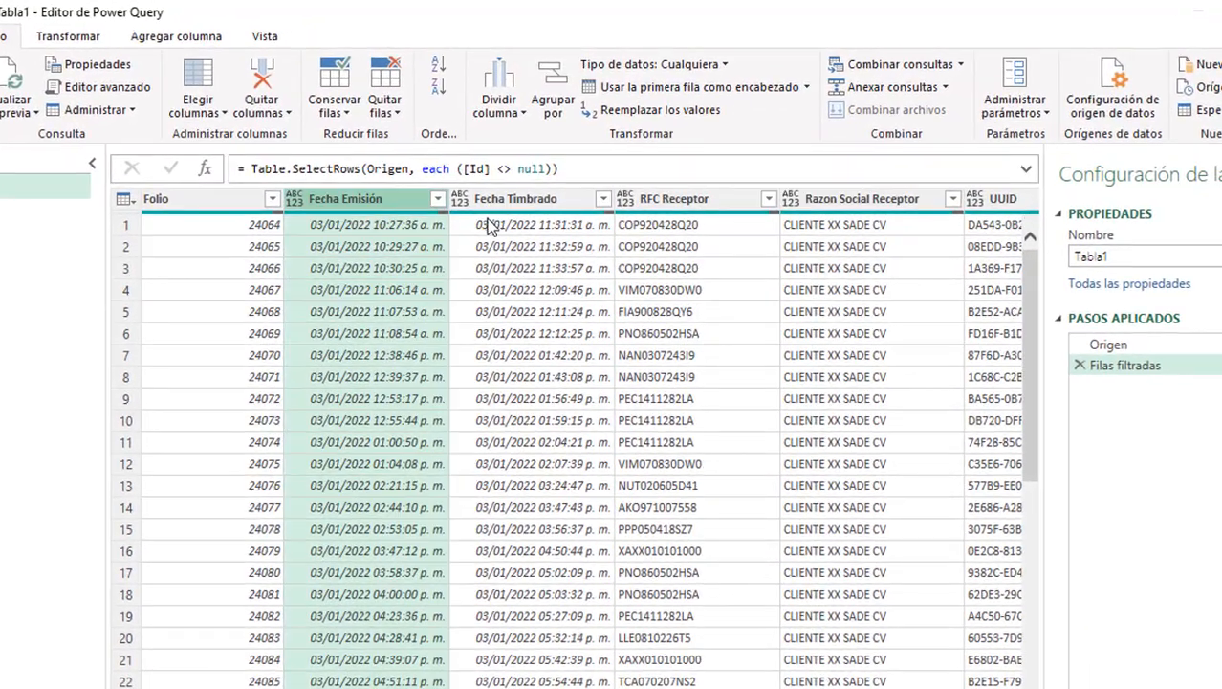
{"action": "left_click", "coordinate": [510, 201], "text": "ctrl"}
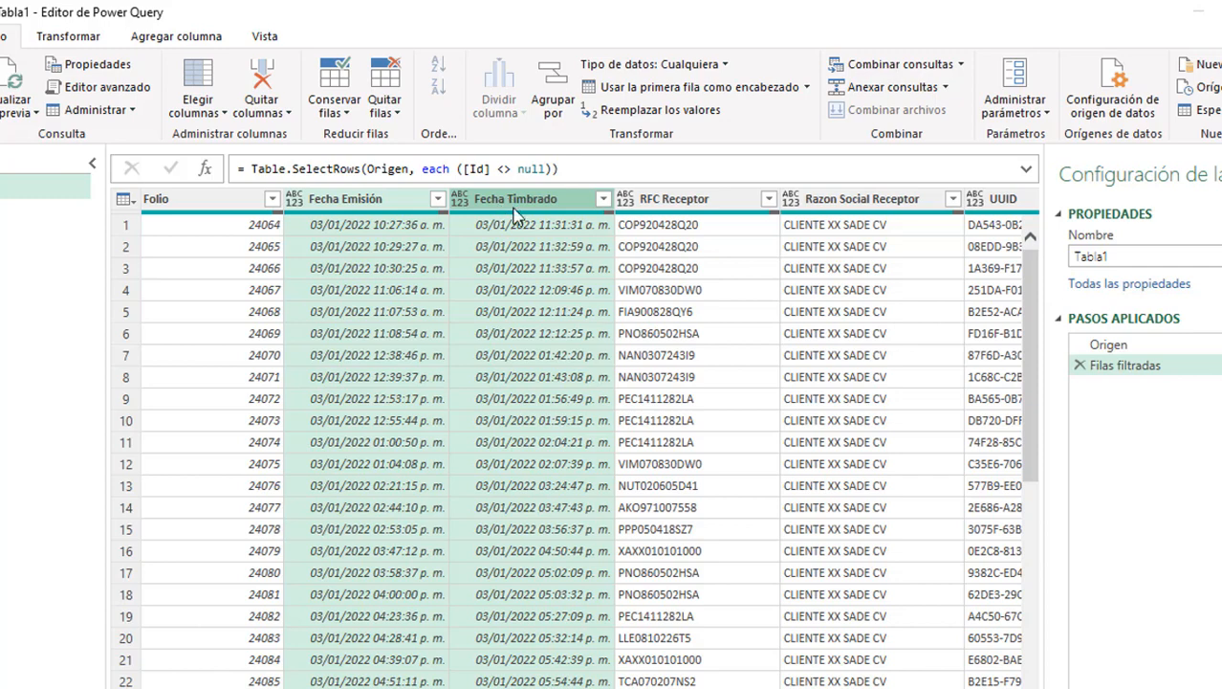
{"action": "left_click", "coordinate": [725, 64]}
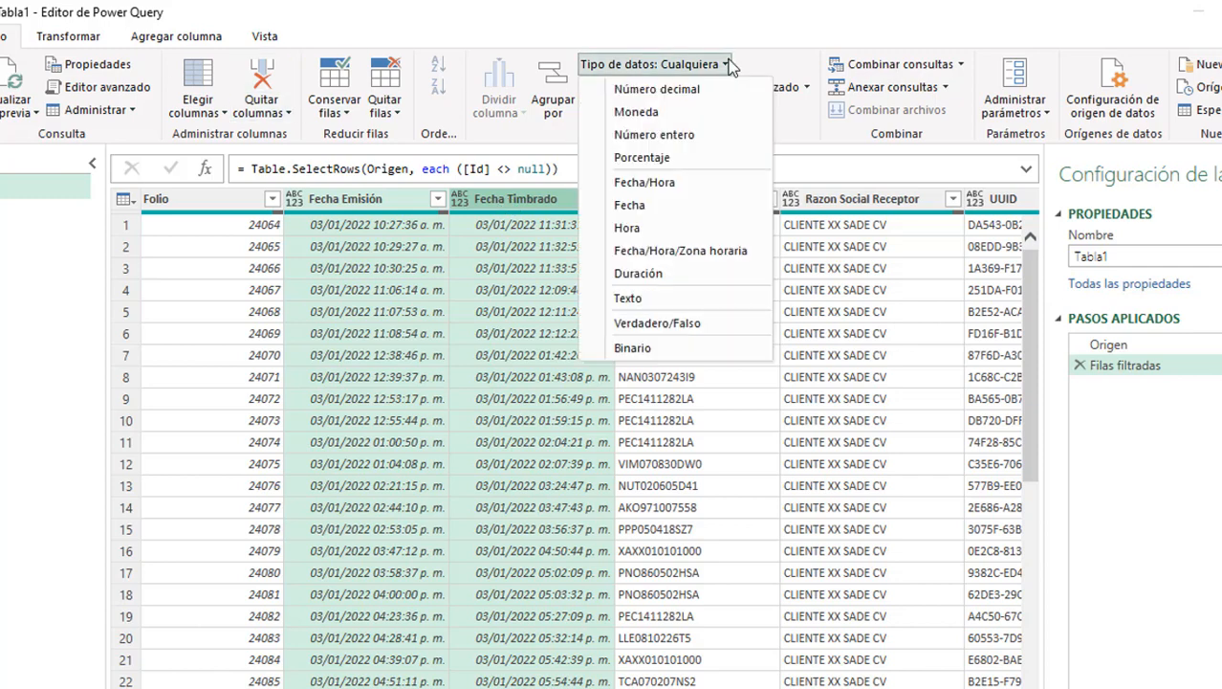
{"action": "left_click", "coordinate": [630, 205]}
Set the data type of the IVA, Subtotal, Descuento and Total columns to Moneda.
{"action": "scroll", "coordinate": [574, 430], "scroll_direction": "right", "scroll_amount": 10}
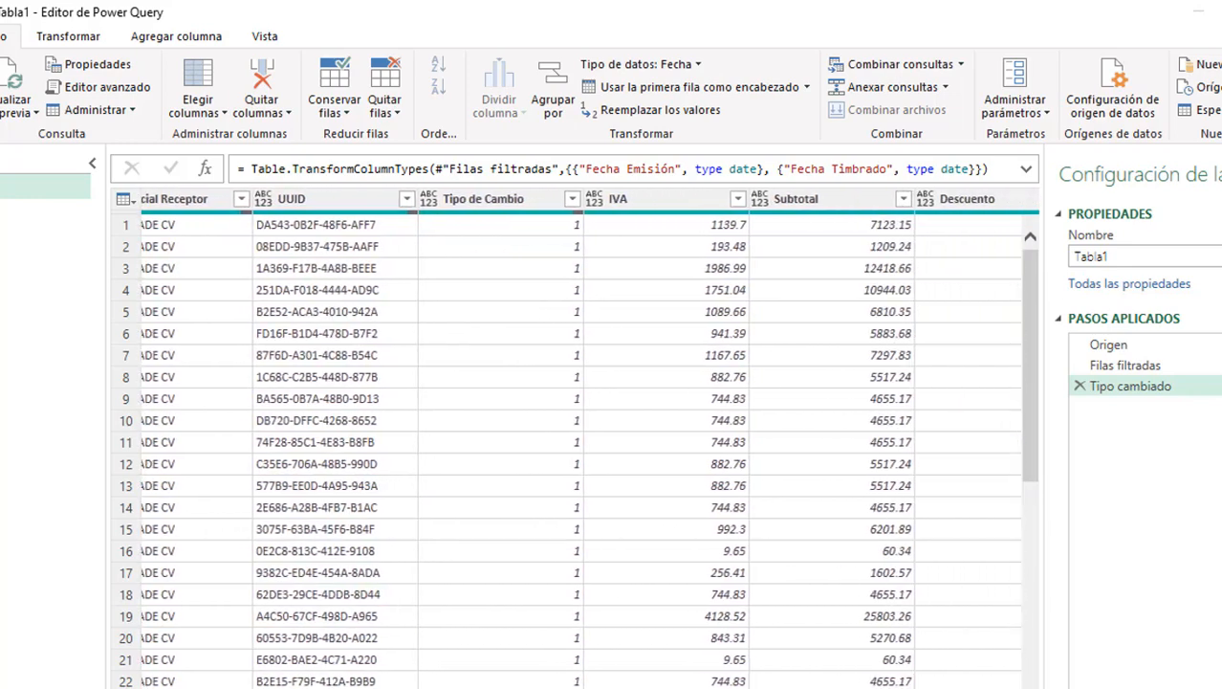
{"action": "scroll", "coordinate": [415, 325], "scroll_direction": "right", "scroll_amount": 2}
{"action": "left_click", "coordinate": [400, 199]}
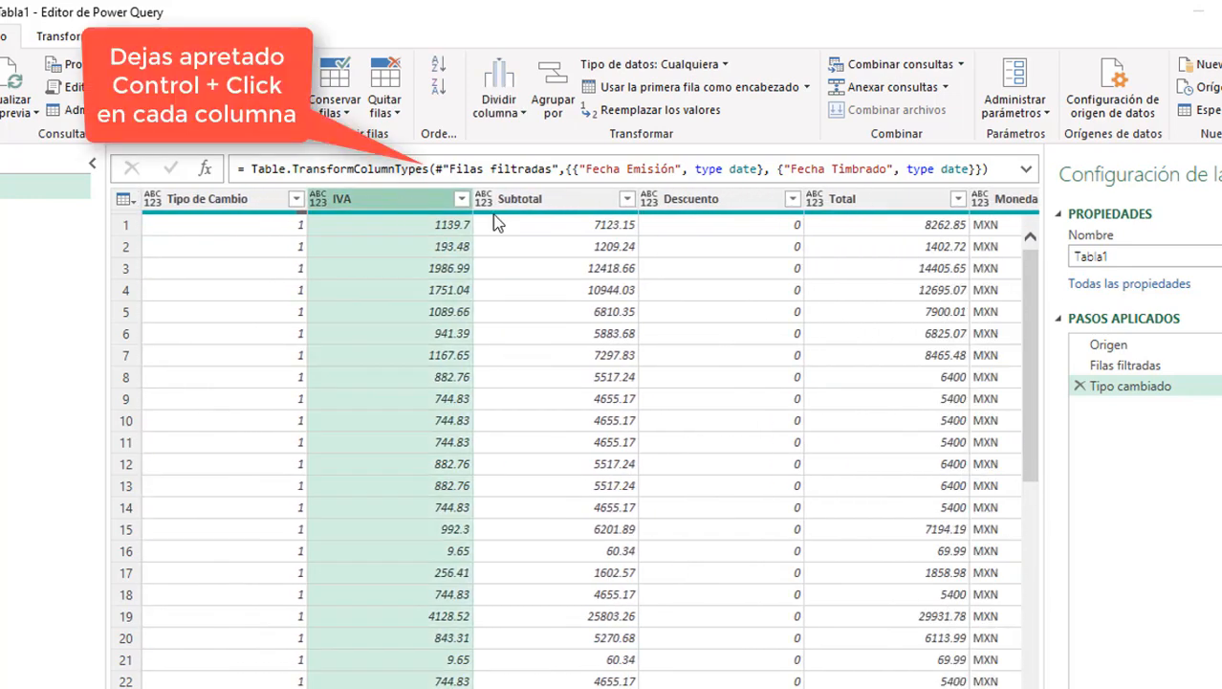
{"action": "left_click", "coordinate": [567, 199], "text": "ctrl"}
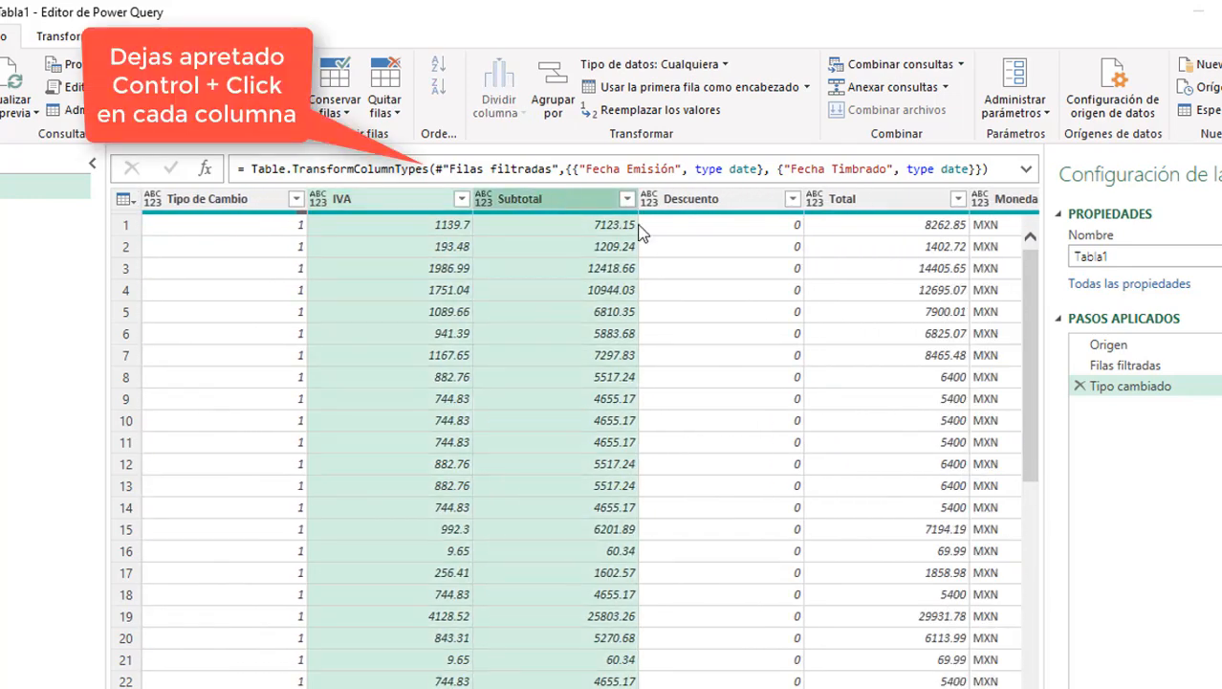
{"action": "left_click", "coordinate": [724, 201], "text": "ctrl"}
{"action": "left_click", "coordinate": [885, 198], "text": "ctrl"}
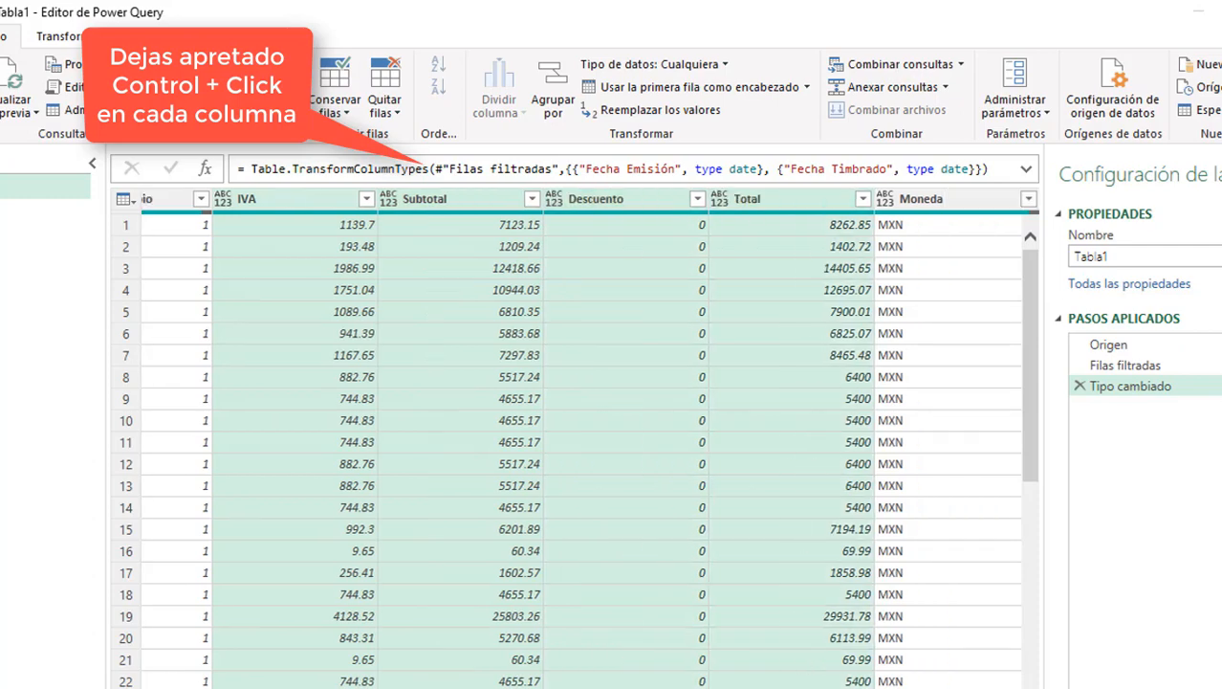
{"action": "left_click", "coordinate": [725, 65]}
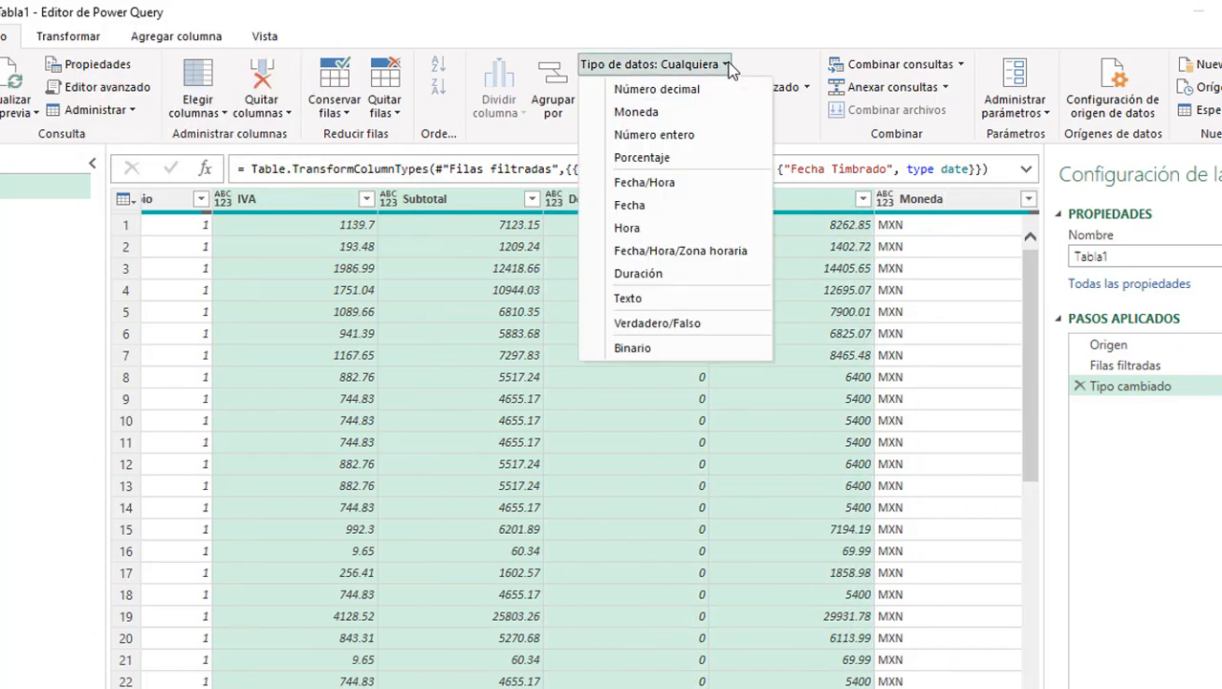
{"action": "left_click", "coordinate": [639, 111]}
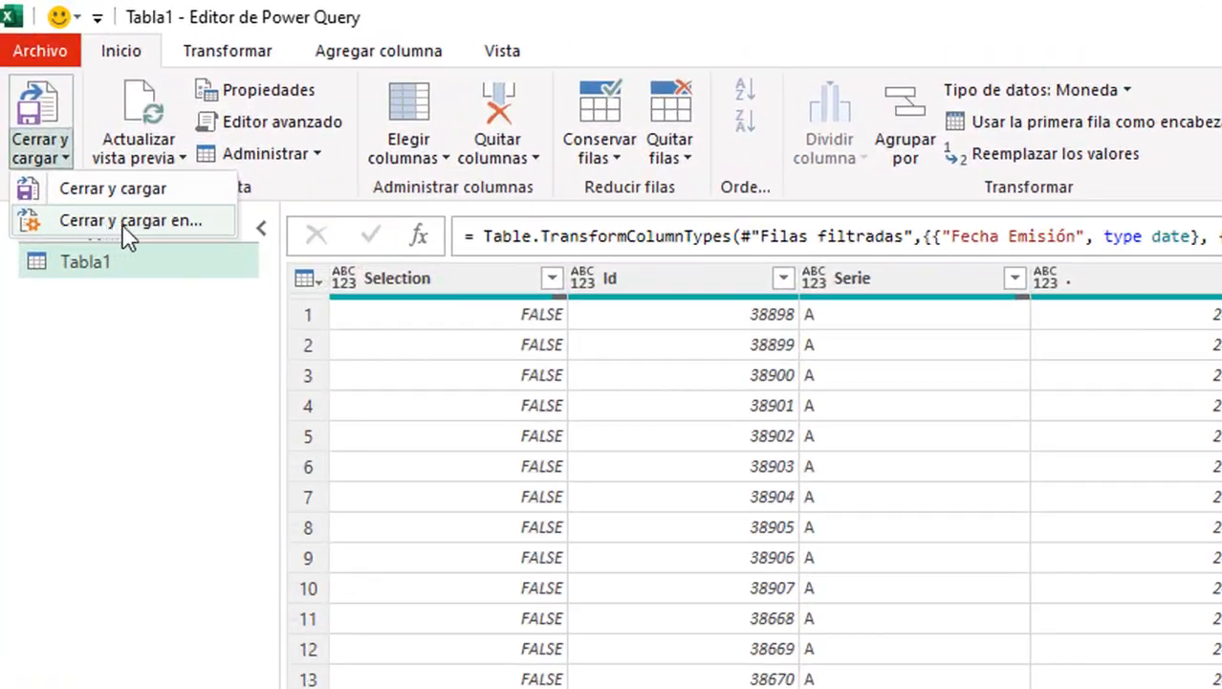
Close the query editor and load the query as a table at cell B5 of the existing Consolidado sheet.
{"action": "left_click", "coordinate": [169, 238]}
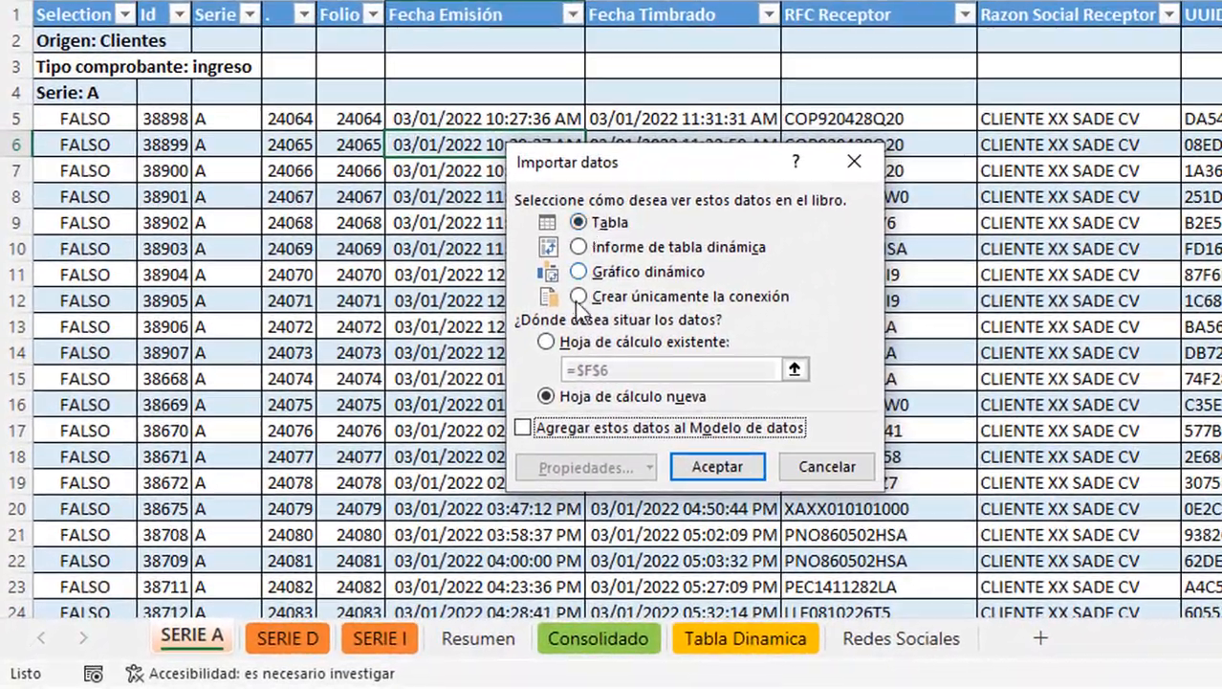
{"action": "left_click", "coordinate": [377, 448]}
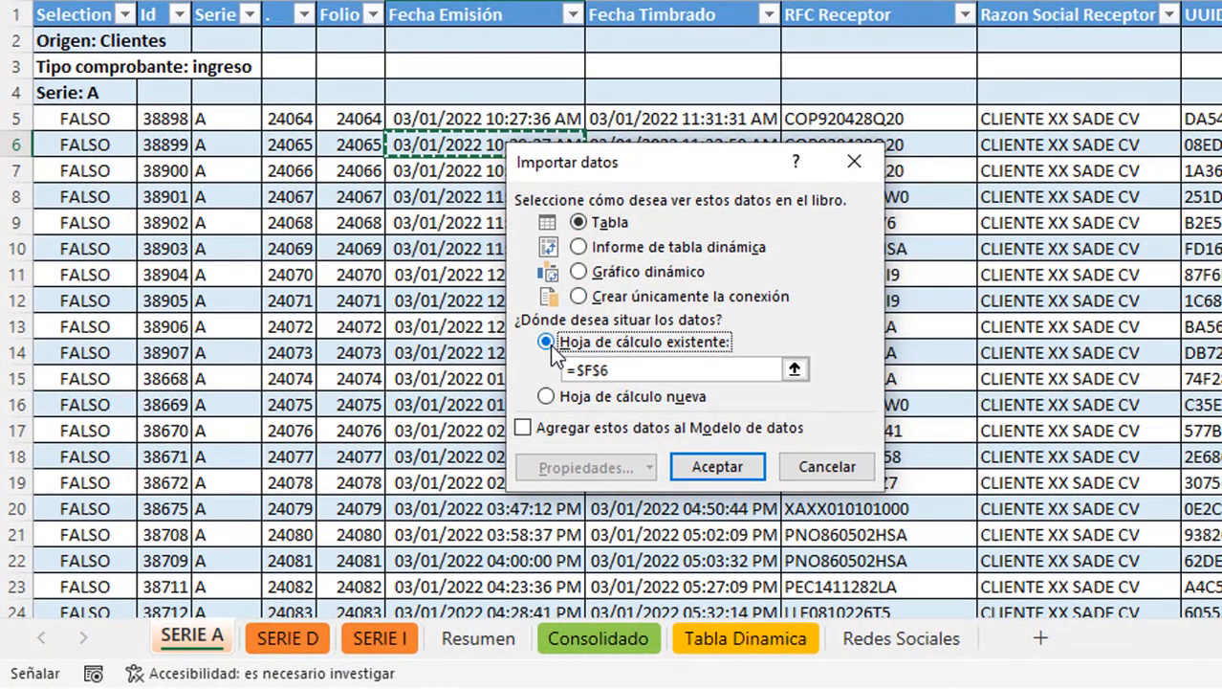
{"action": "left_click_drag", "start_coordinate": [632, 372], "coordinate": [576, 369]}
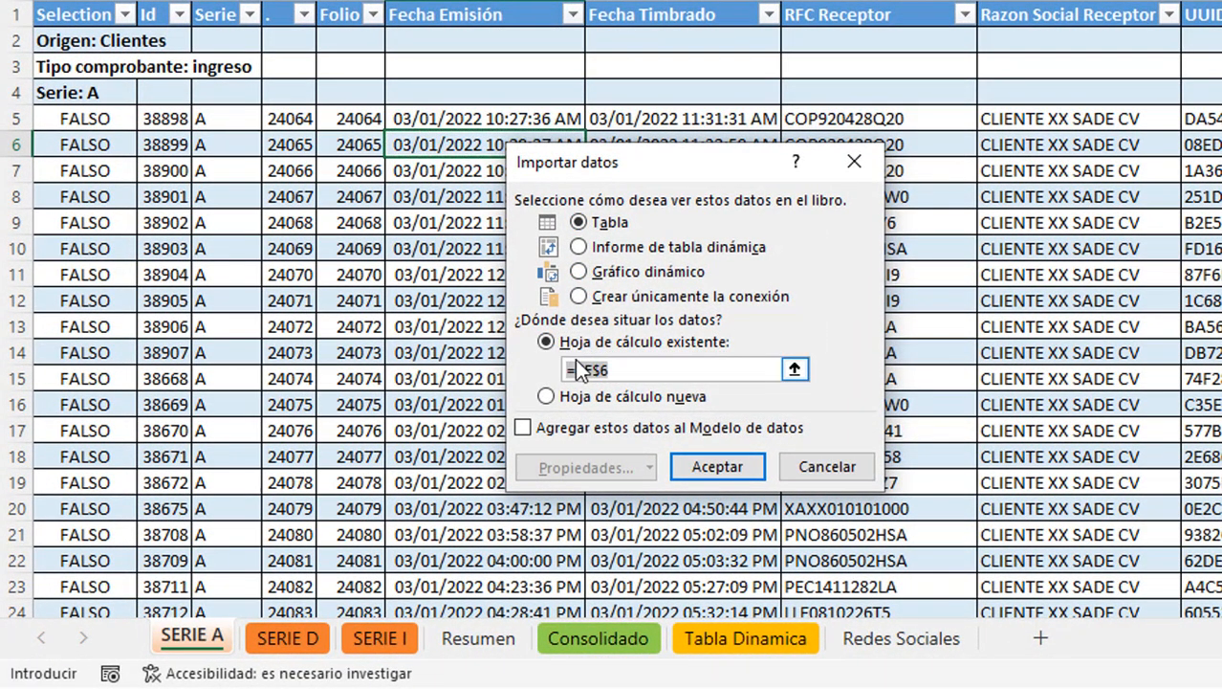
{"action": "left_click", "coordinate": [564, 637]}
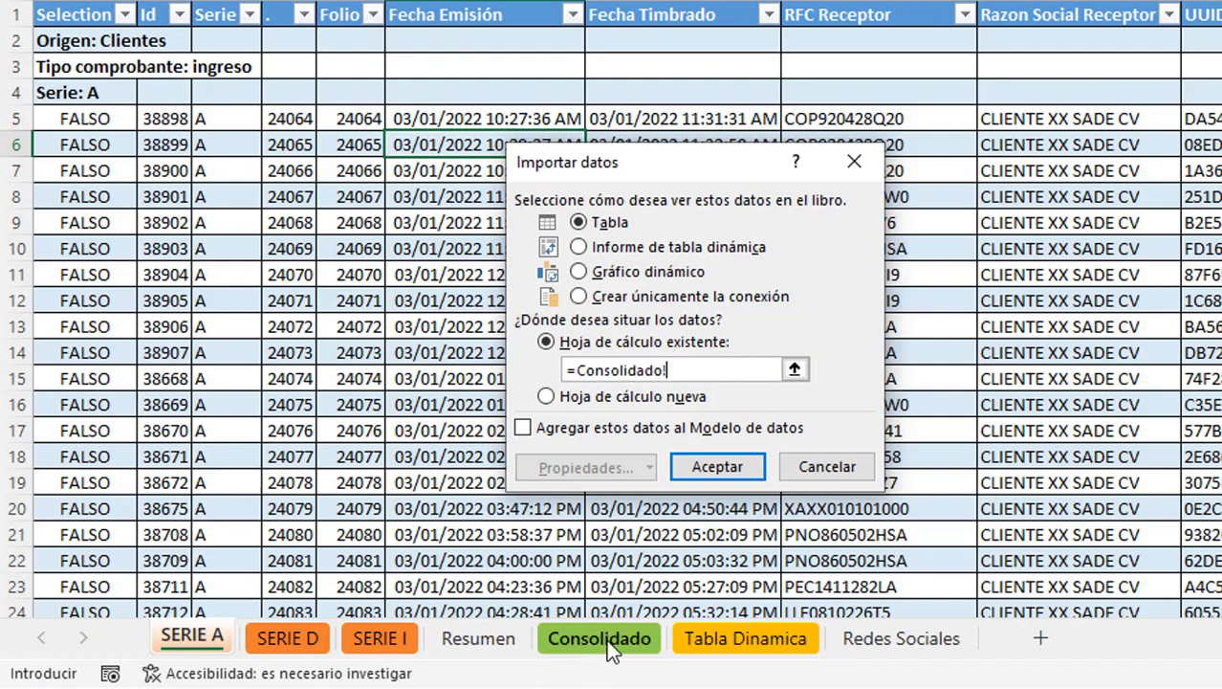
{"action": "left_click", "coordinate": [103, 157]}
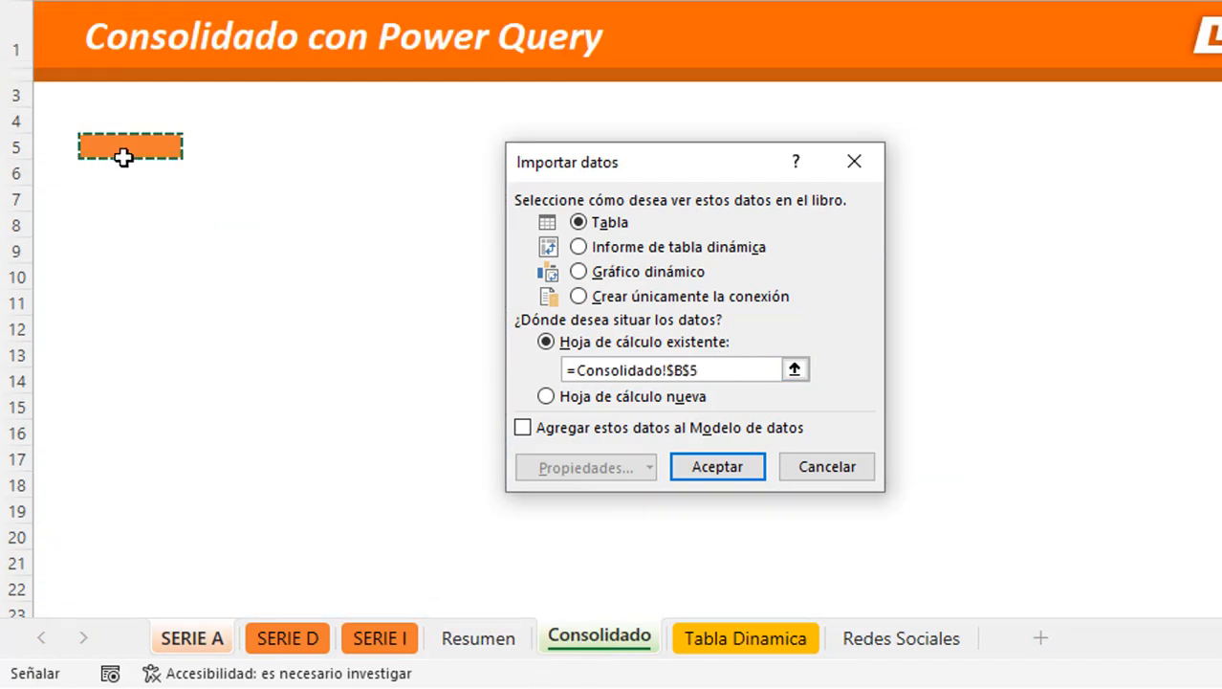
{"action": "left_click", "coordinate": [715, 466]}
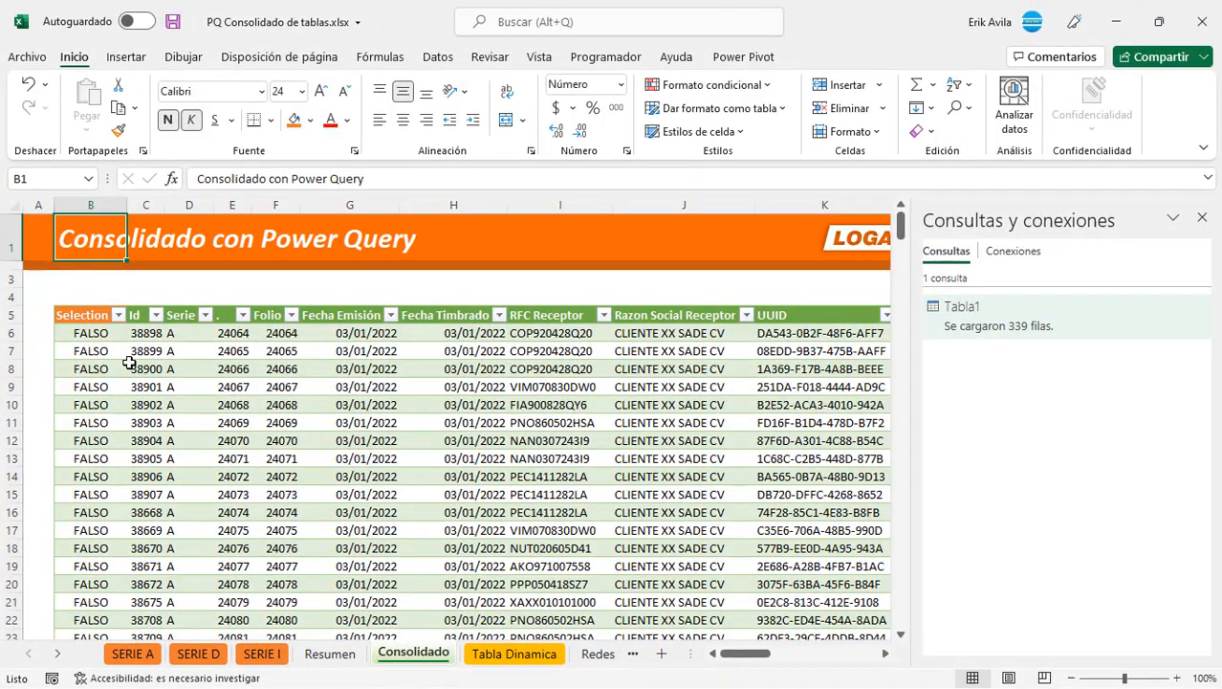
Compare the table loaded on the Consolidado sheet with the source table on the SERIE A sheet.
{"action": "left_click", "coordinate": [105, 346]}
{"action": "left_click", "coordinate": [94, 317]}
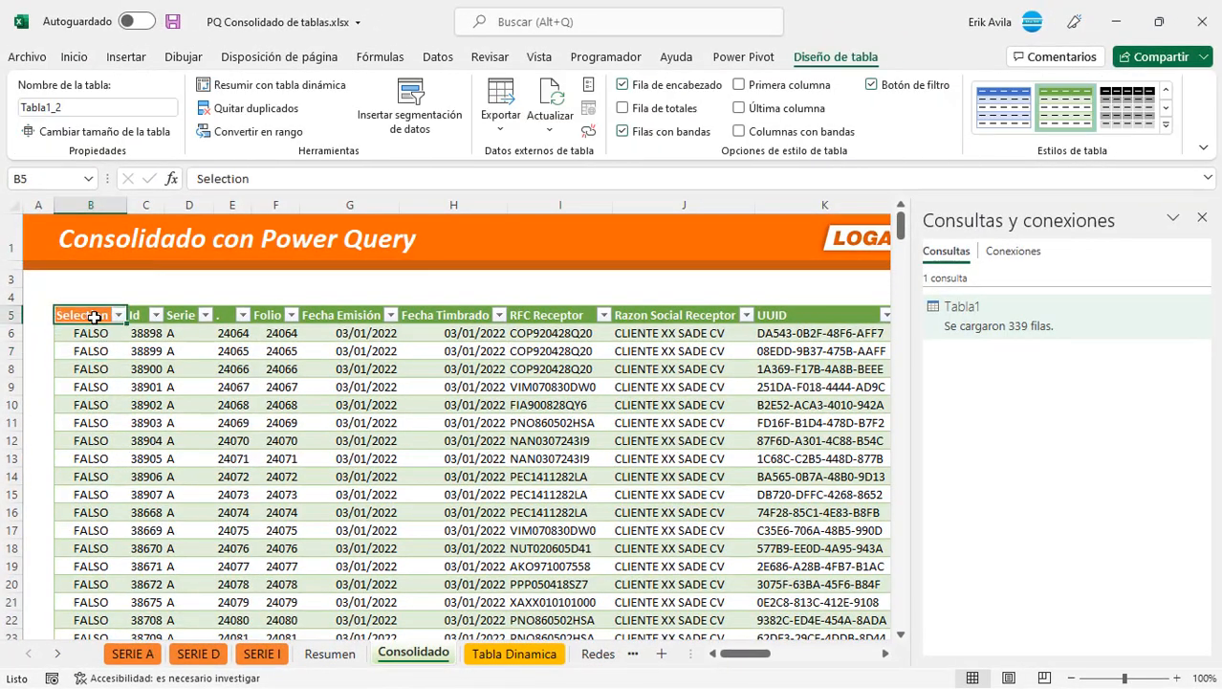
{"action": "left_click", "coordinate": [327, 398]}
{"action": "left_click", "coordinate": [245, 419]}
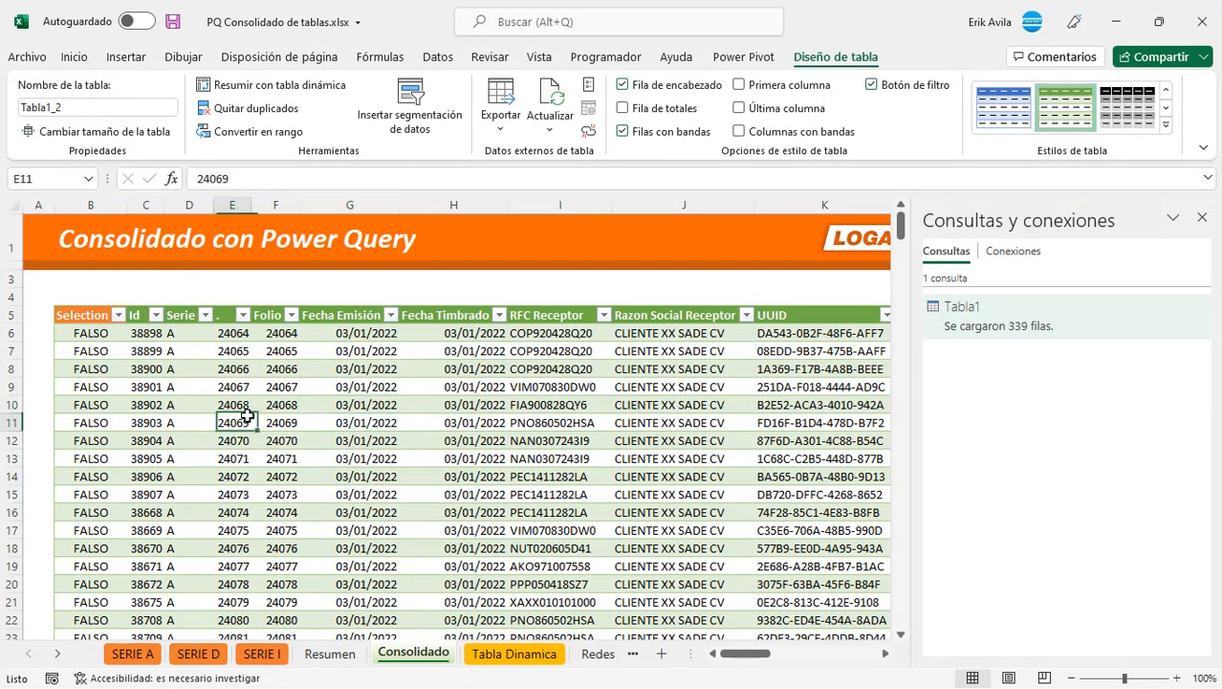
{"action": "left_click", "coordinate": [133, 653]}
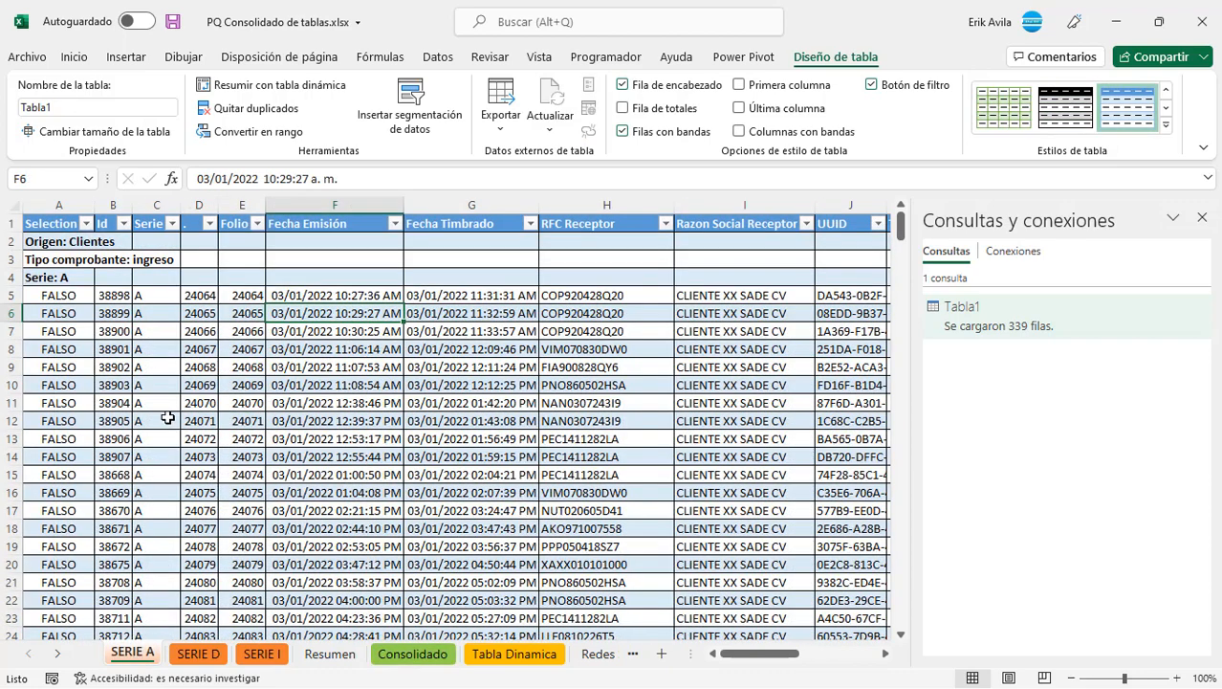
{"action": "left_click", "coordinate": [167, 403]}
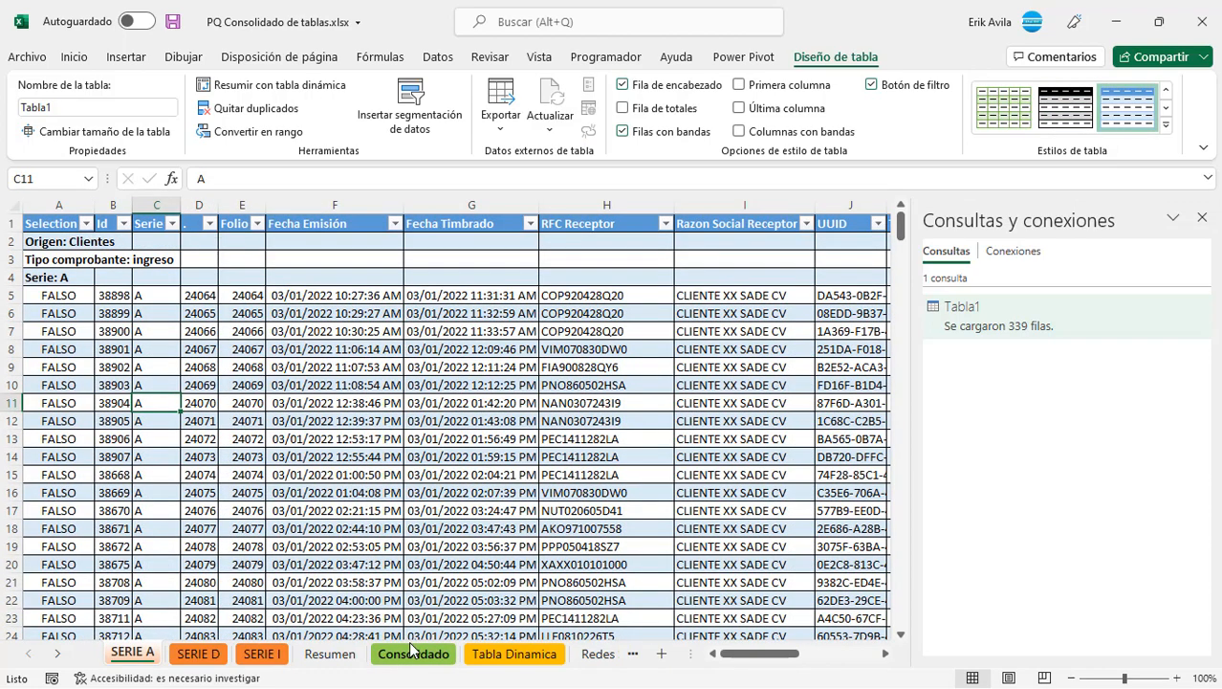
{"action": "left_click", "coordinate": [411, 650]}
{"action": "left_click", "coordinate": [351, 457]}
{"action": "left_click", "coordinate": [305, 352]}
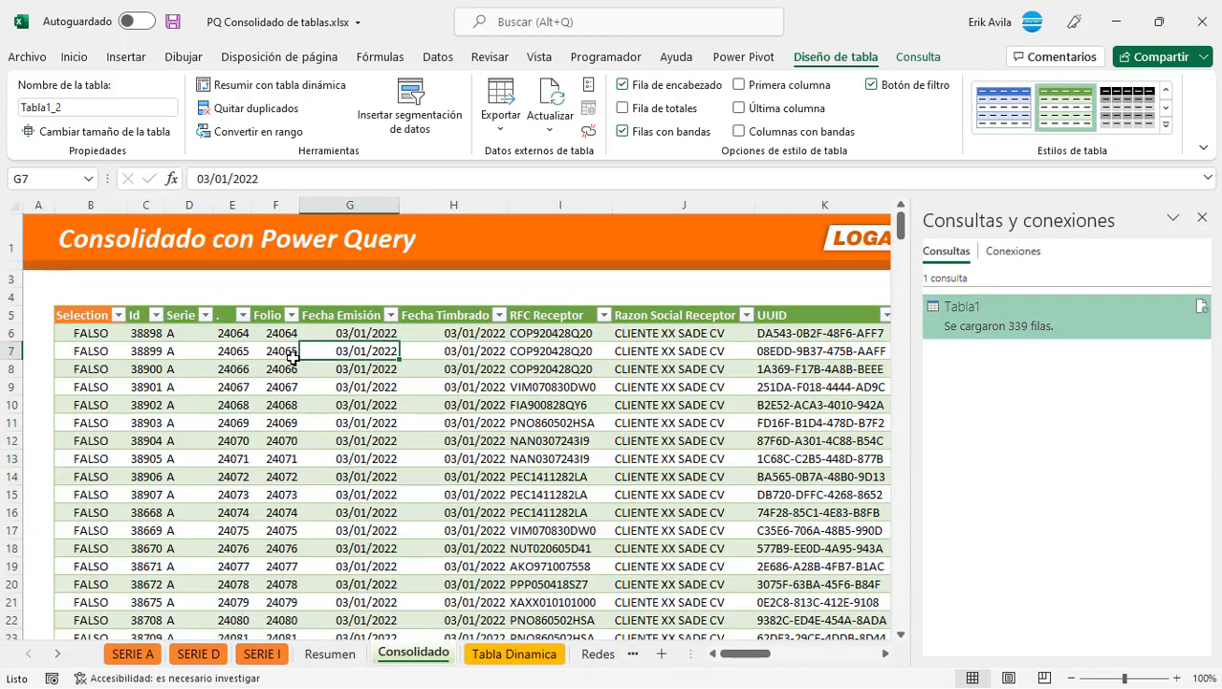
Examine the Consolidado table's first and last records along the Fecha Emisión column and its full width.
{"action": "key", "text": "ctrl+Down"}
{"action": "key", "text": "Down"}
{"action": "key", "text": "Down"}
{"action": "key", "text": "Up"}
{"action": "key", "text": "Up"}
{"action": "key", "text": "Up"}
{"action": "key", "text": "ctrl+Up"}
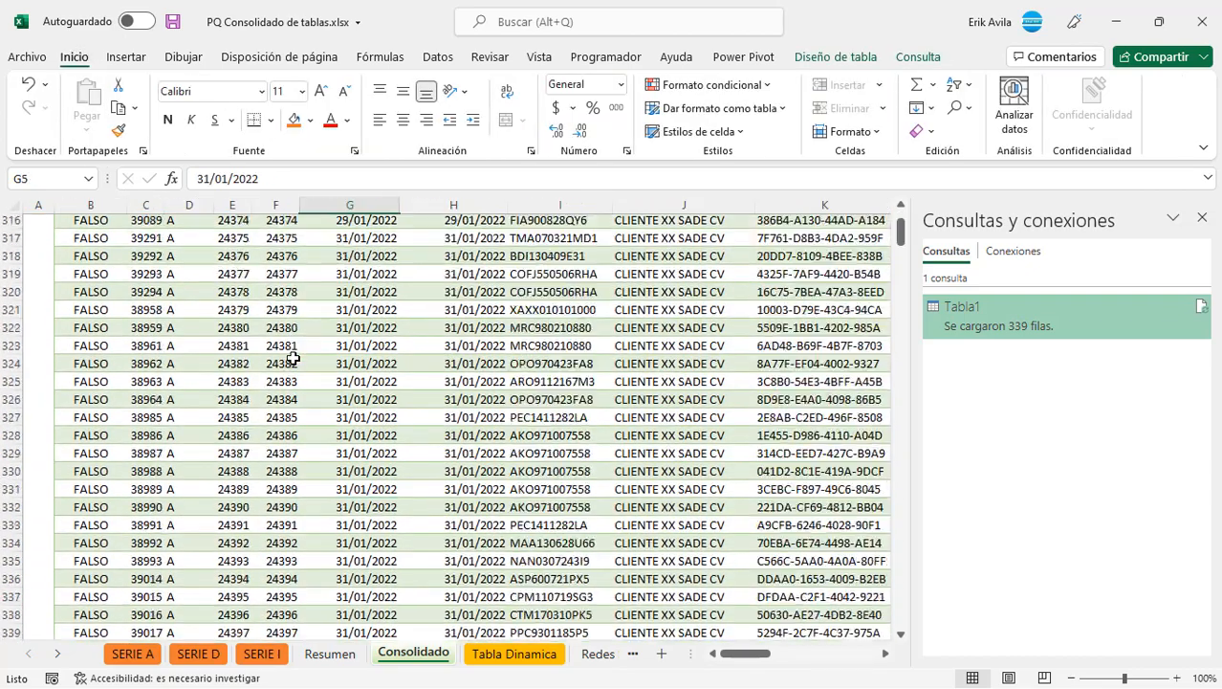
{"action": "key", "text": "Up"}
{"action": "key", "text": "Up"}
{"action": "key", "text": "Down"}
{"action": "key", "text": "Down"}
{"action": "key", "text": "Down"}
{"action": "key", "text": "Down"}
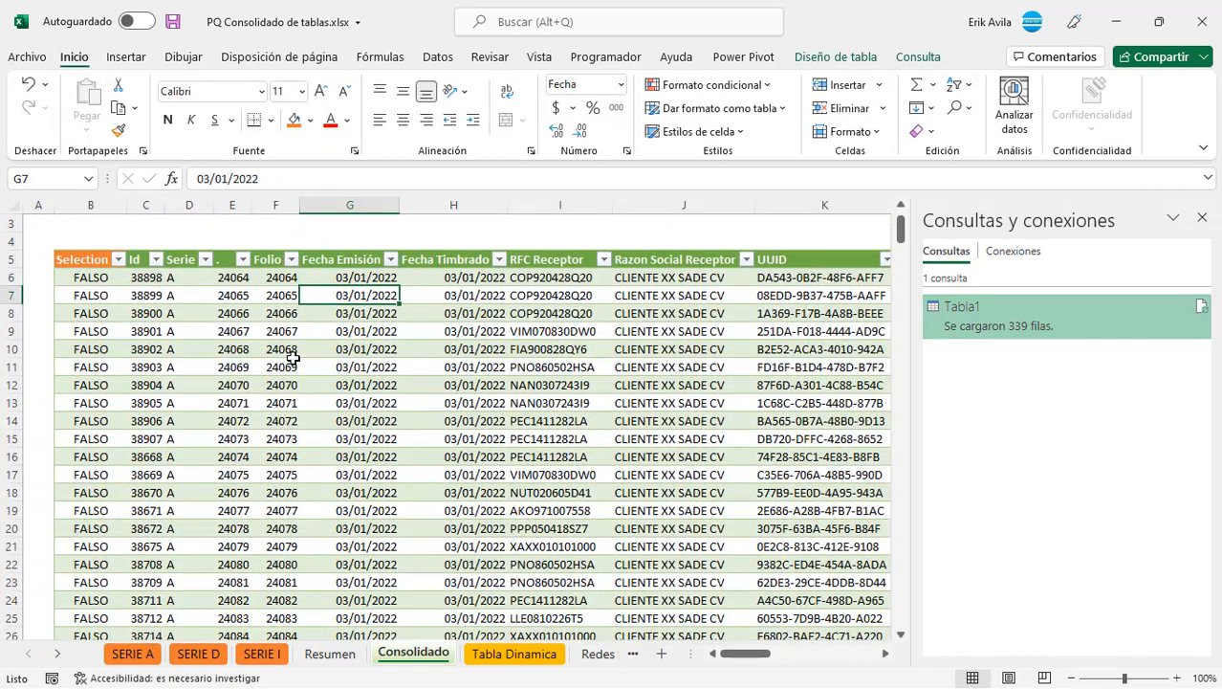
{"action": "key", "text": "ctrl+Down"}
{"action": "key", "text": "Down"}
{"action": "key", "text": "Down"}
{"action": "key", "text": "Down"}
{"action": "key", "text": "Up"}
{"action": "key", "text": "Up"}
{"action": "key", "text": "Up"}
{"action": "key", "text": "Up"}
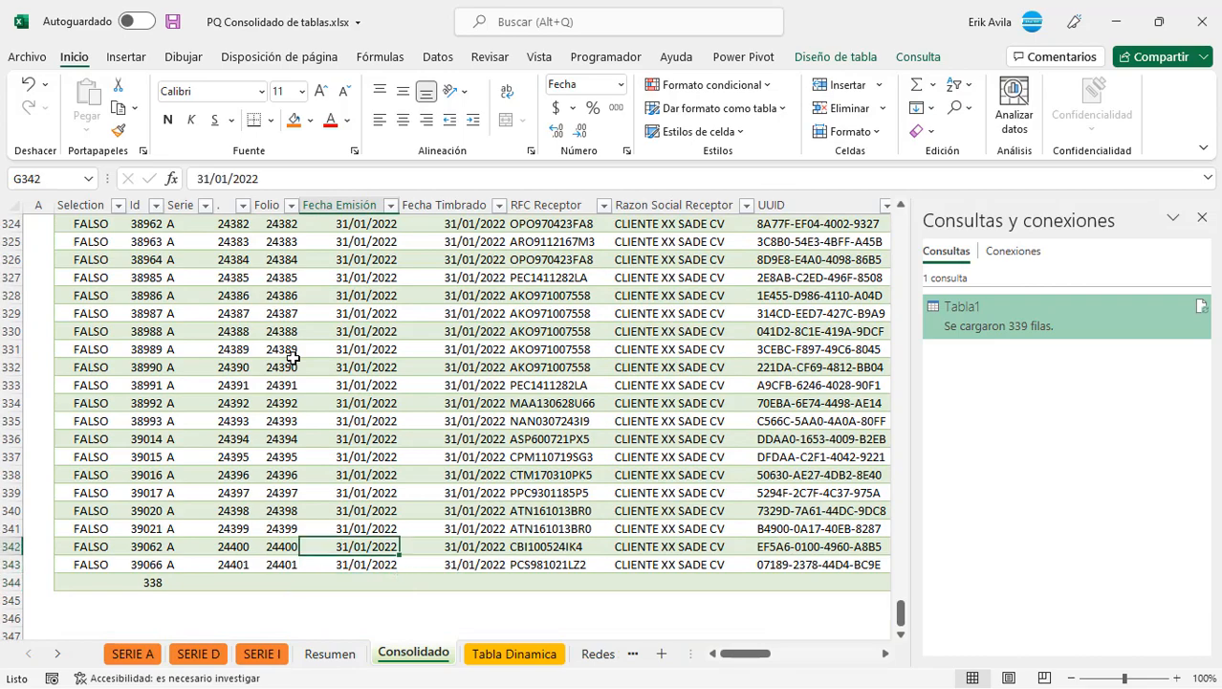
{"action": "key", "text": "ctrl+Up"}
{"action": "key", "text": "Down"}
{"action": "key", "text": "Up"}
{"action": "key", "text": "ctrl+Right"}
{"action": "key", "text": "ctrl+Left"}
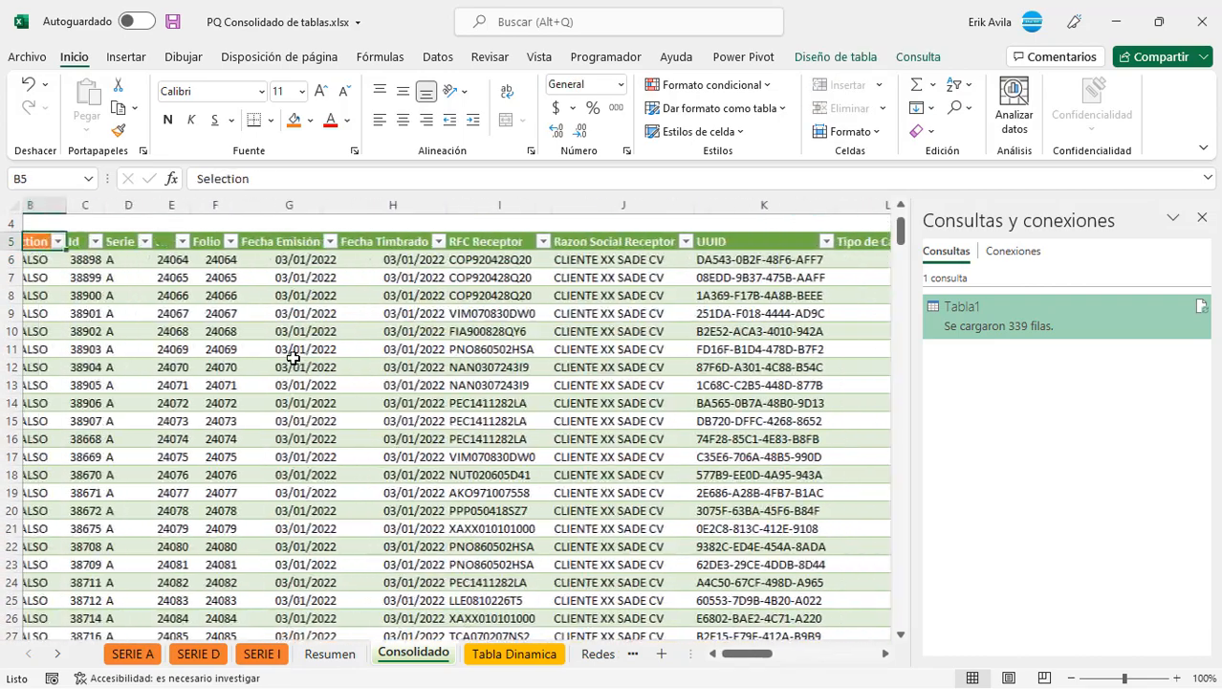
Inspect the final row of the Consolidado table in the Id, IVA, Subtotal, Descuento and Total columns.
{"action": "key", "text": "ctrl+Down"}
{"action": "key", "text": "Down"}
{"action": "key", "text": "Up"}
{"action": "key", "text": "Right"}
{"action": "key", "text": "Down"}
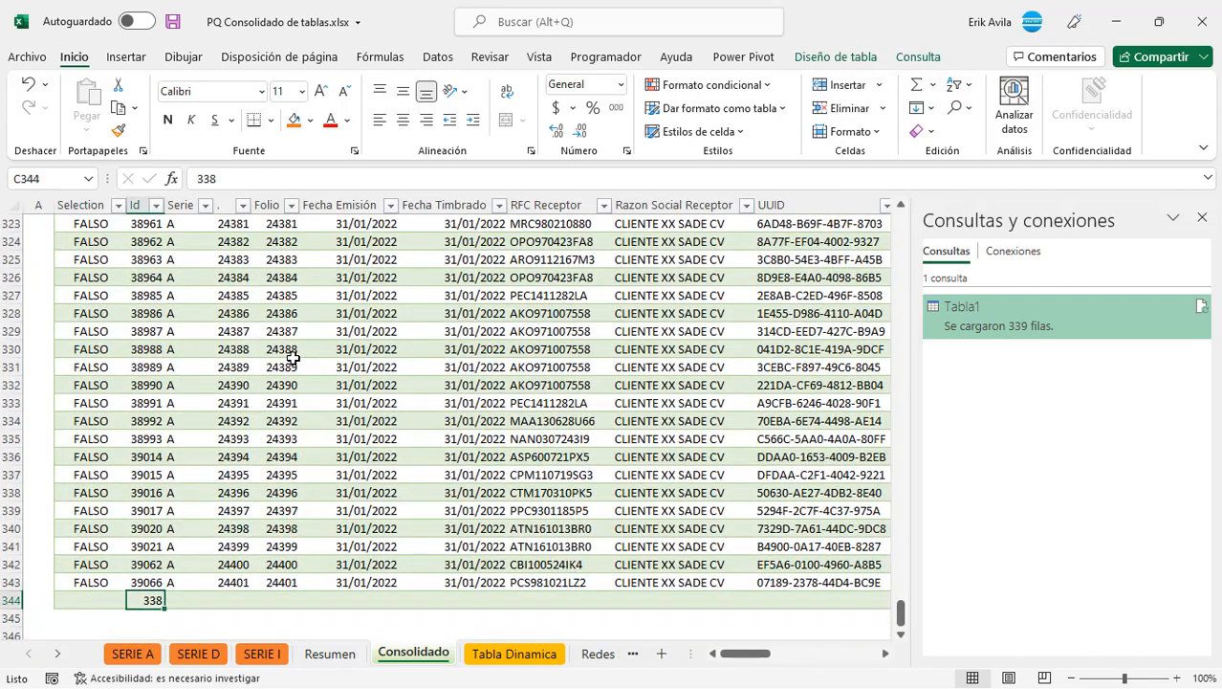
{"action": "key", "text": "ctrl+Right"}
{"action": "key", "text": "Right"}
{"action": "key", "text": "Right"}
{"action": "key", "text": "Right"}
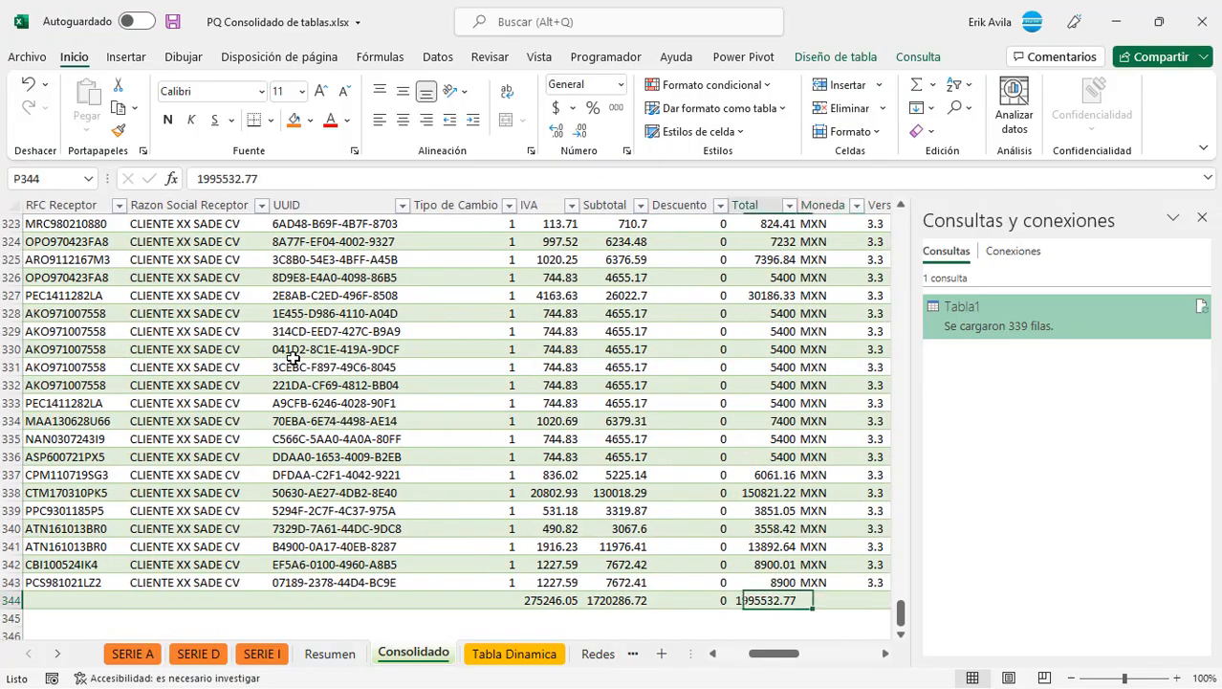
{"action": "key", "text": "Left"}
{"action": "key", "text": "Left"}
{"action": "key", "text": "Left"}
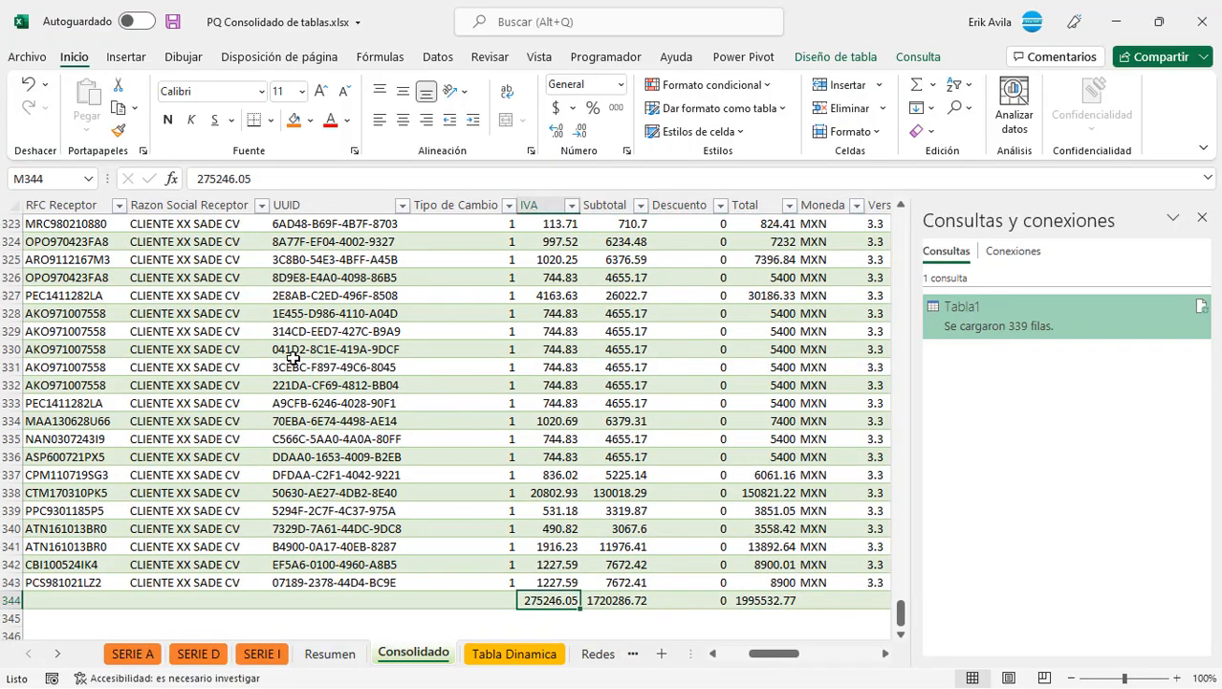
{"action": "key", "text": "ctrl+Left"}
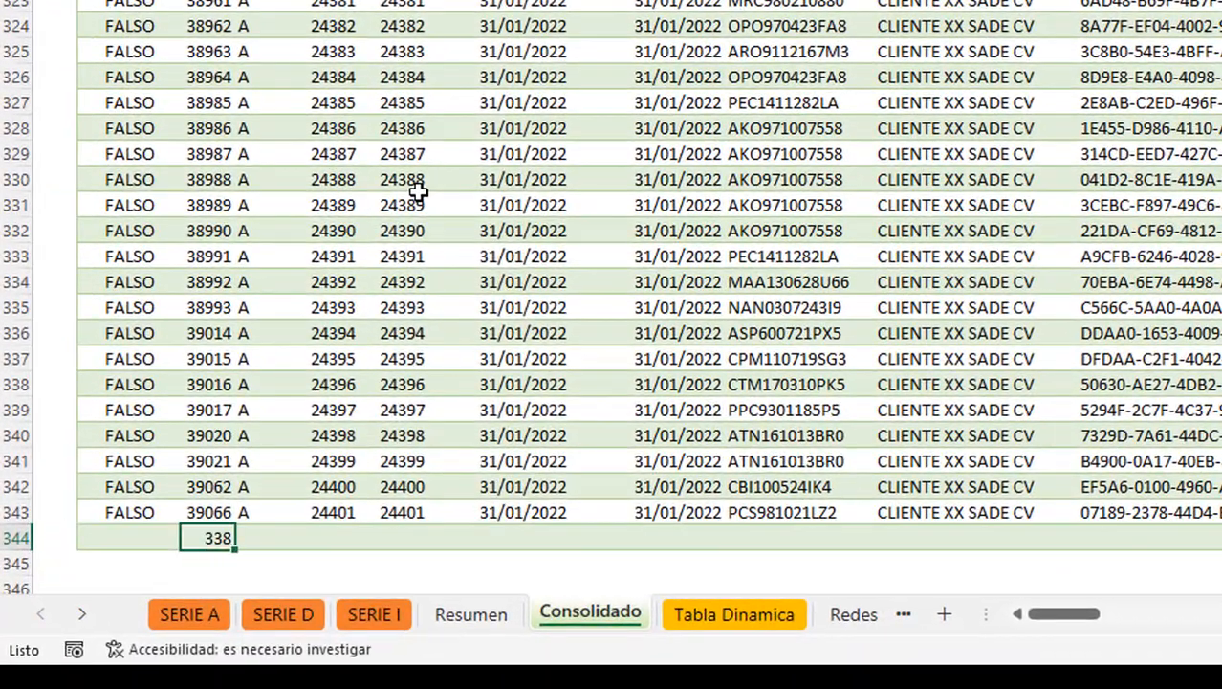
{"action": "key", "text": "Right"}
{"action": "key", "text": "Right"}
{"action": "key", "text": "Left"}
{"action": "key", "text": "Left"}
{"action": "key", "text": "Right"}
{"action": "key", "text": "Up"}
{"action": "key", "text": "Down"}
{"action": "key", "text": "ctrl+Up"}
{"action": "key", "text": "ctrl+Up"}
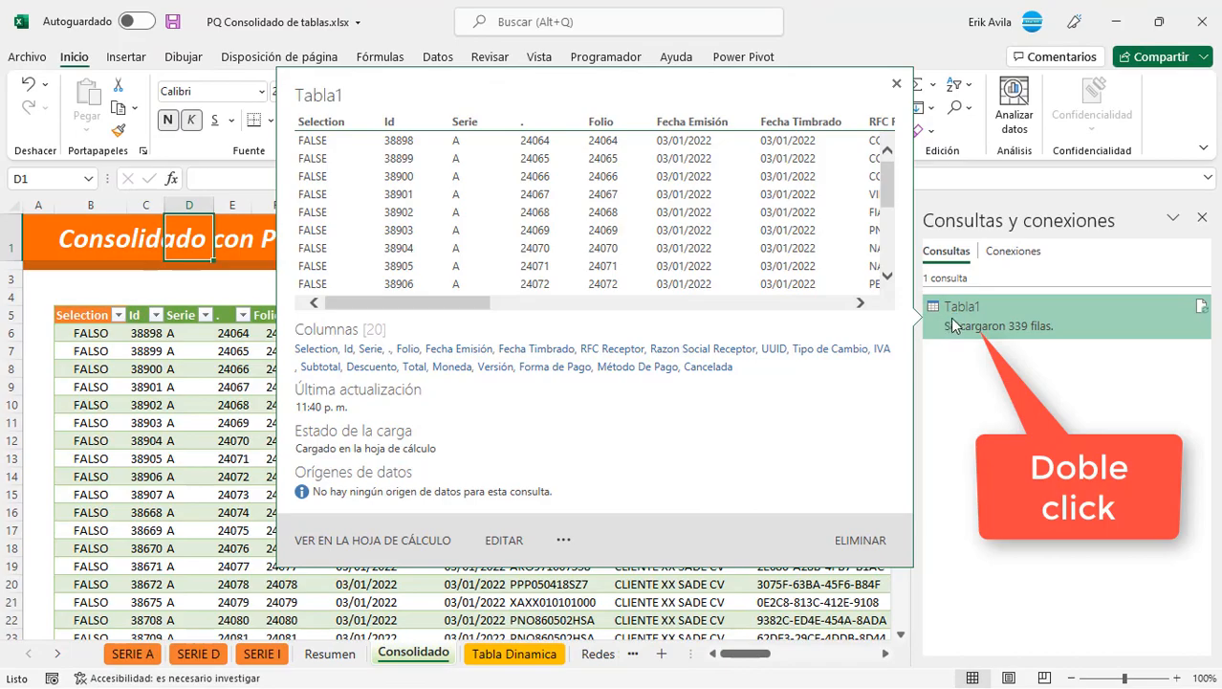
Reopen the Tabla1 query for editing and filter the null values out of the Folio column.
{"action": "double_click", "coordinate": [952, 320]}
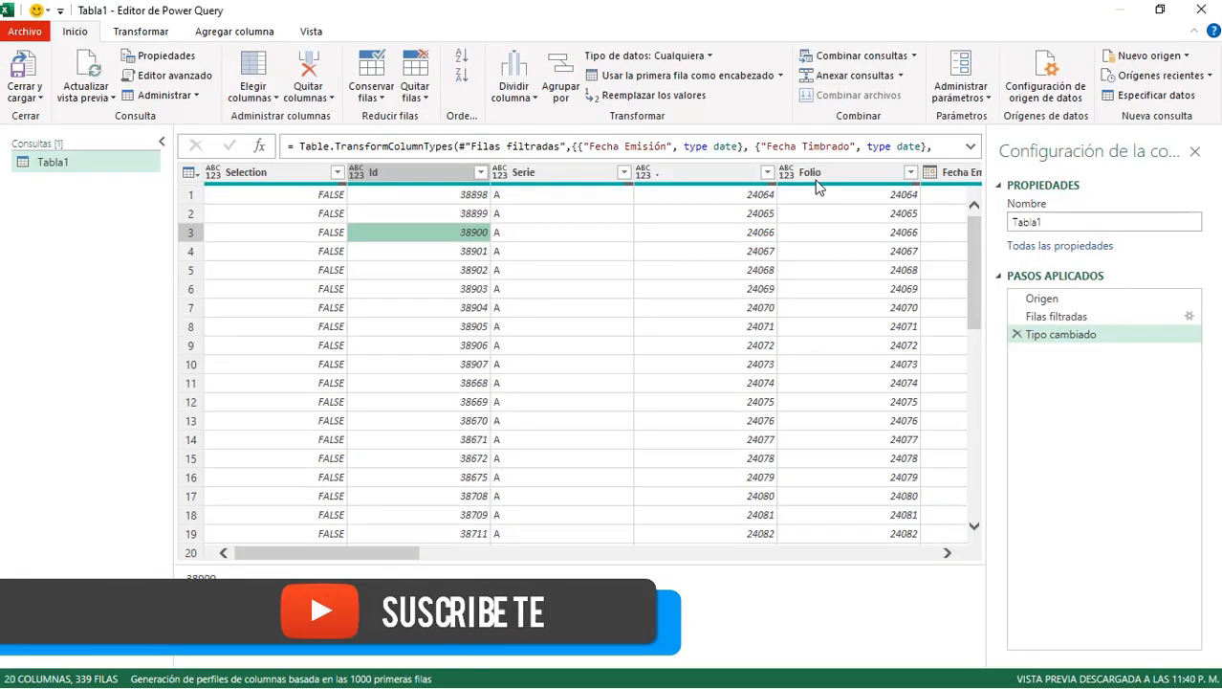
{"action": "left_click", "coordinate": [817, 178]}
{"action": "left_click", "coordinate": [910, 172]}
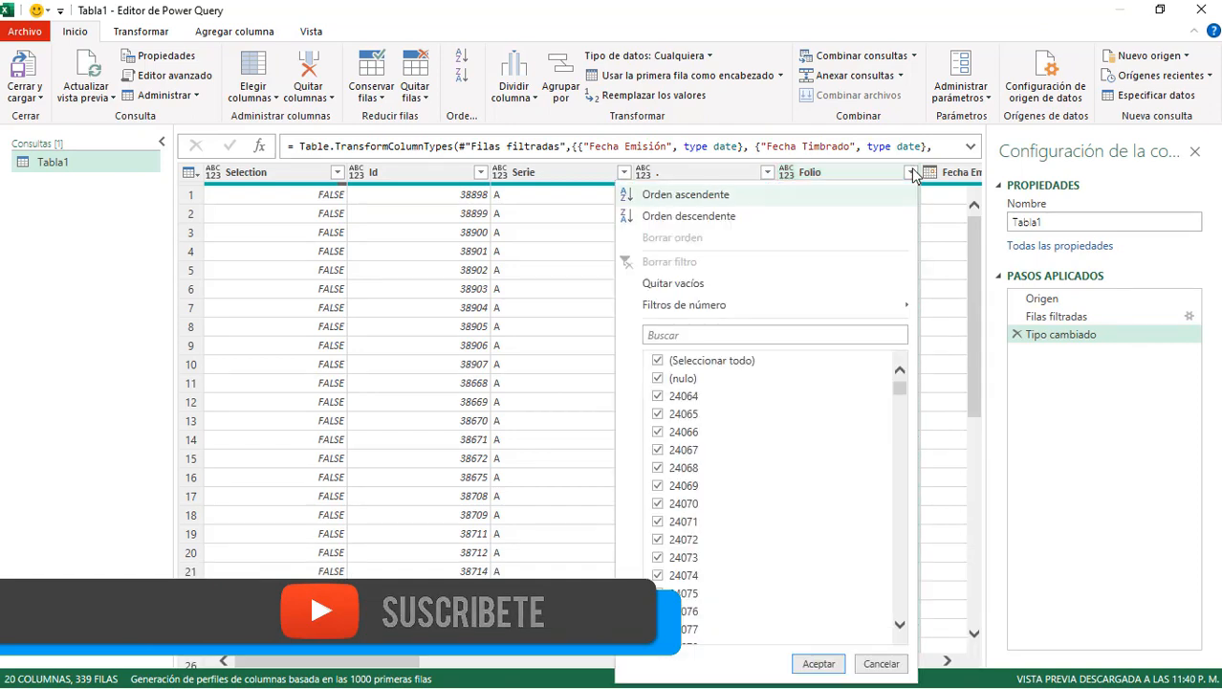
{"action": "left_click", "coordinate": [667, 380]}
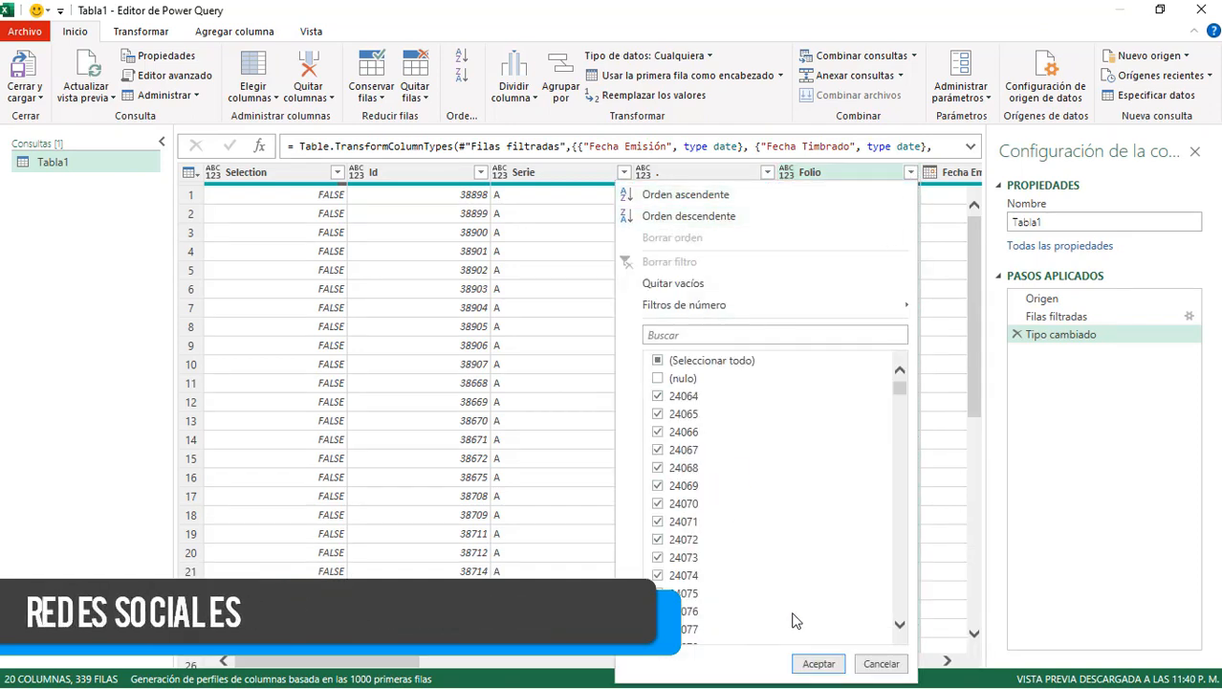
{"action": "left_click", "coordinate": [818, 664]}
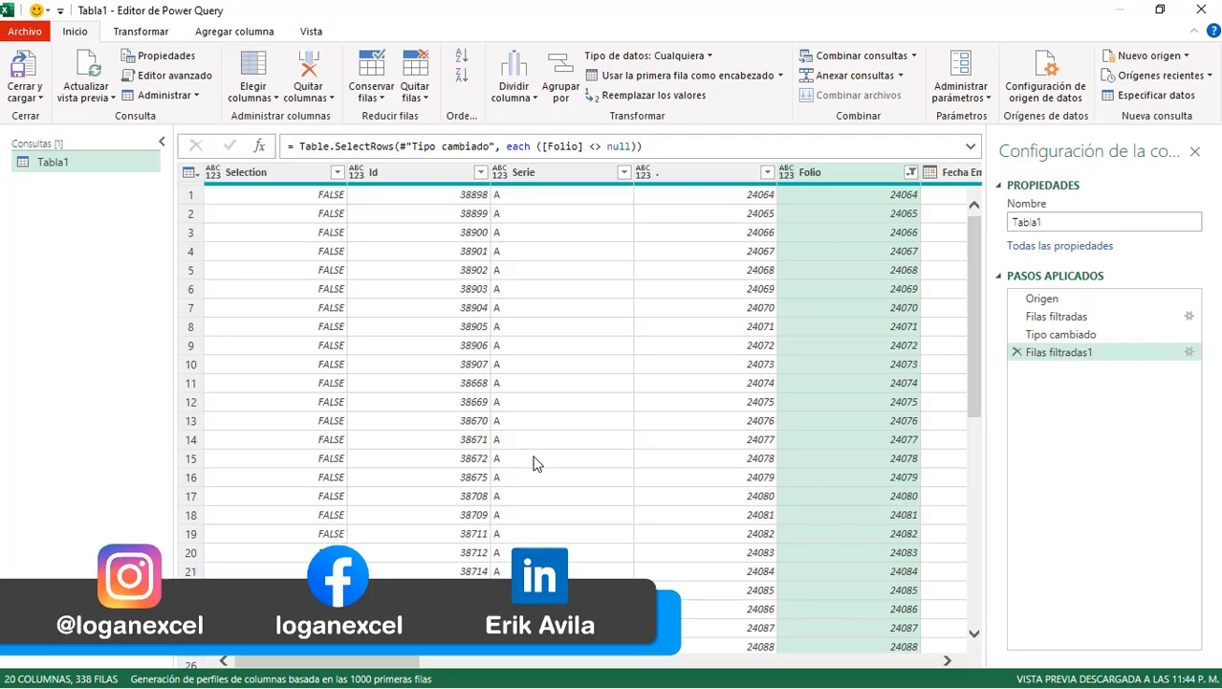
Close and load the edited query, and check the end of the refreshed Consolidado table.
{"action": "left_click", "coordinate": [27, 93]}
{"action": "left_click", "coordinate": [69, 116]}
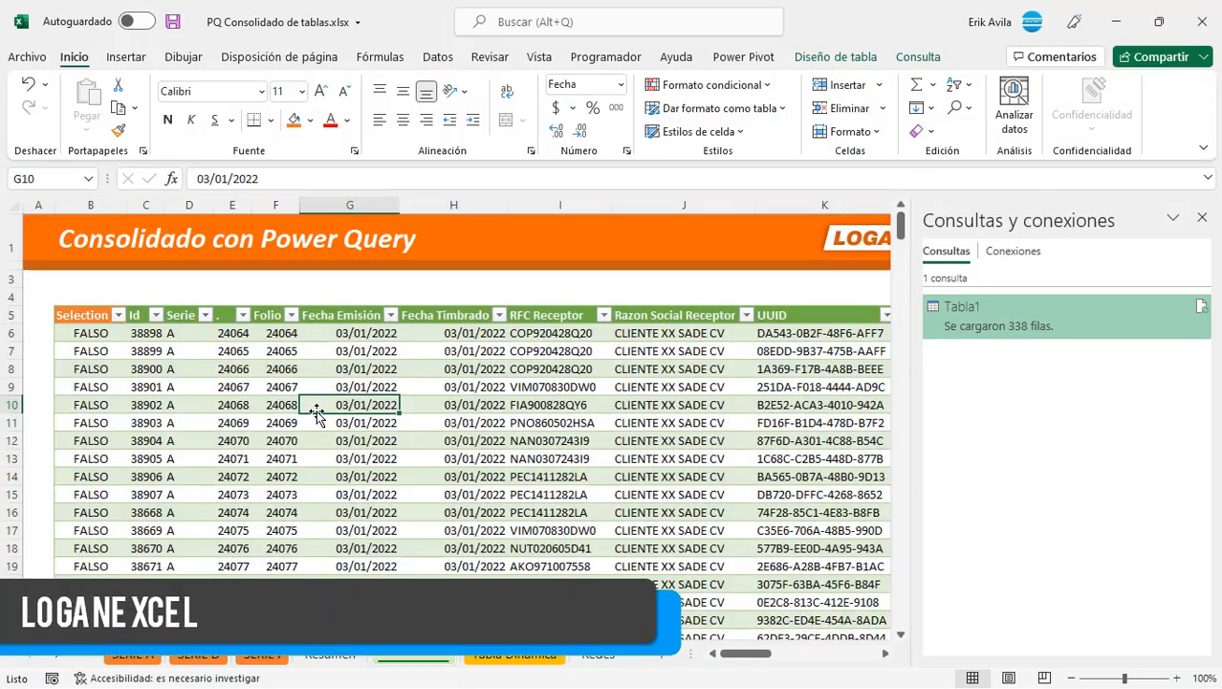
{"action": "key", "text": "ctrl+Down"}
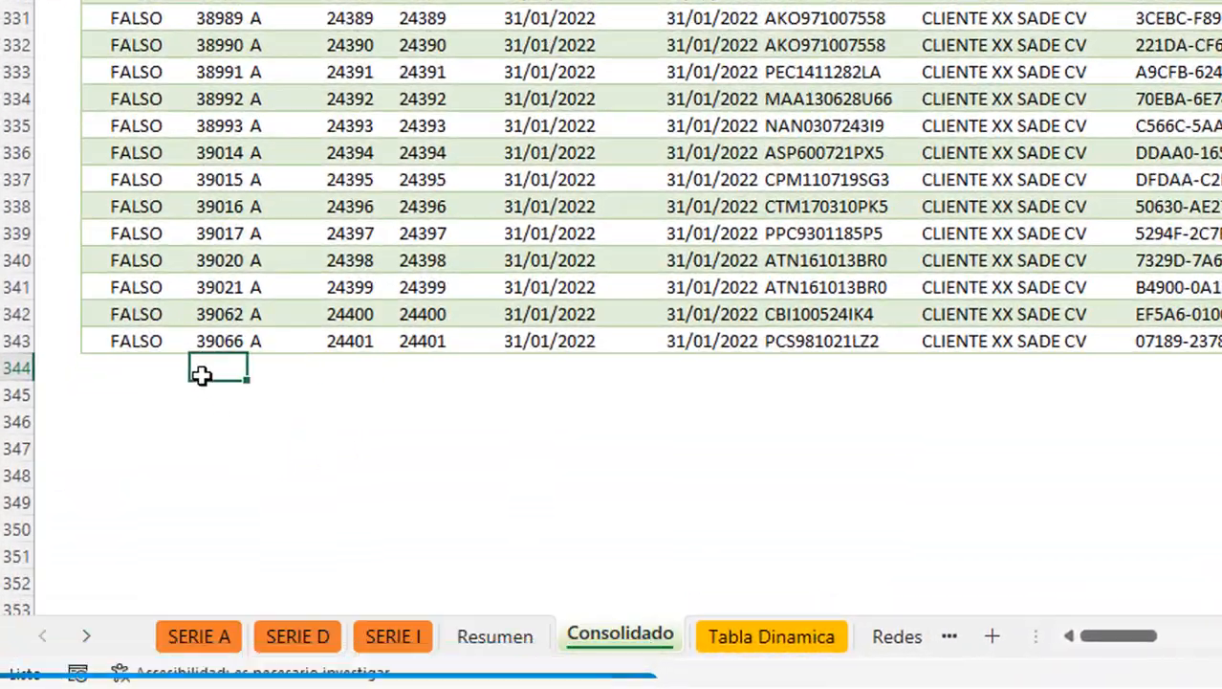
{"action": "left_click", "coordinate": [19, 371]}
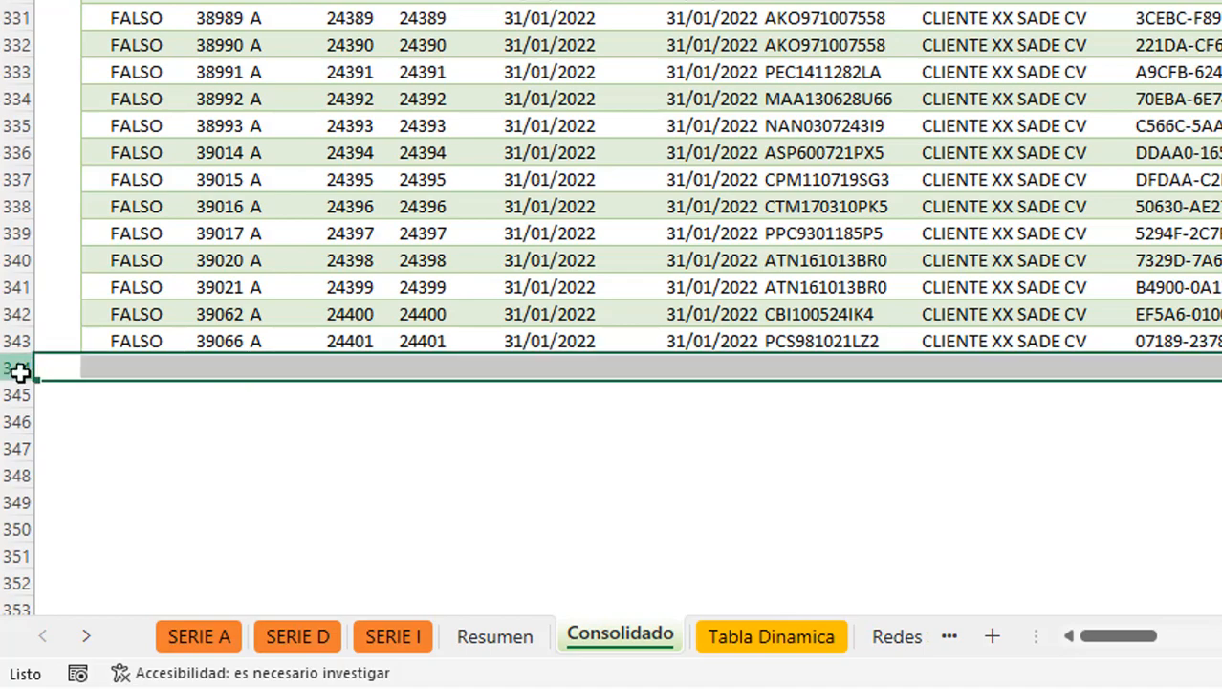
{"action": "left_click", "coordinate": [507, 432]}
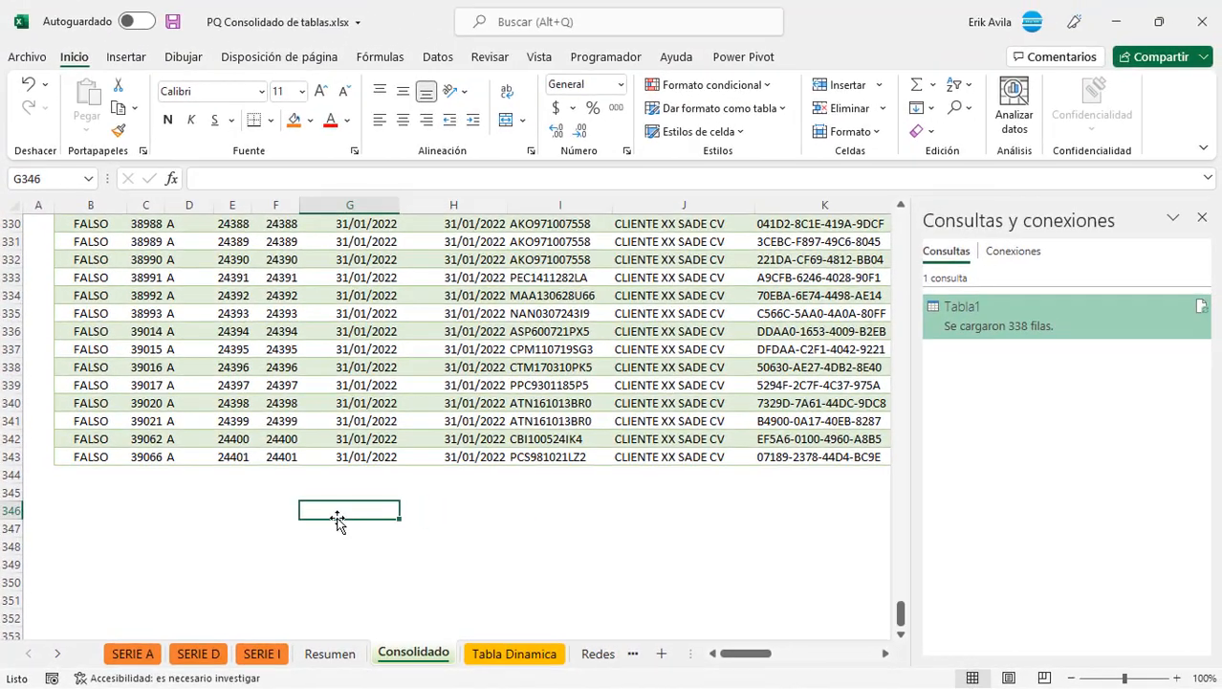
{"action": "left_click", "coordinate": [354, 424]}
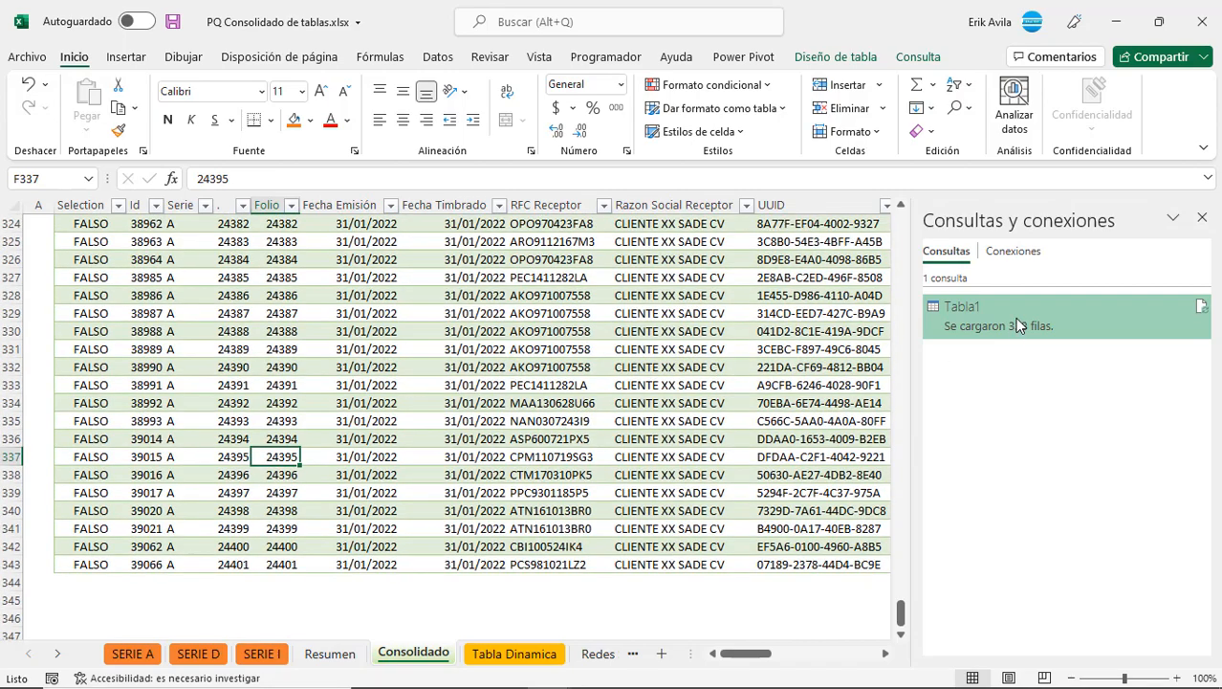
Reopen the Tabla1 query in the editor, duplicate it and rename the copy Tabla2.
{"action": "double_click", "coordinate": [1020, 325]}
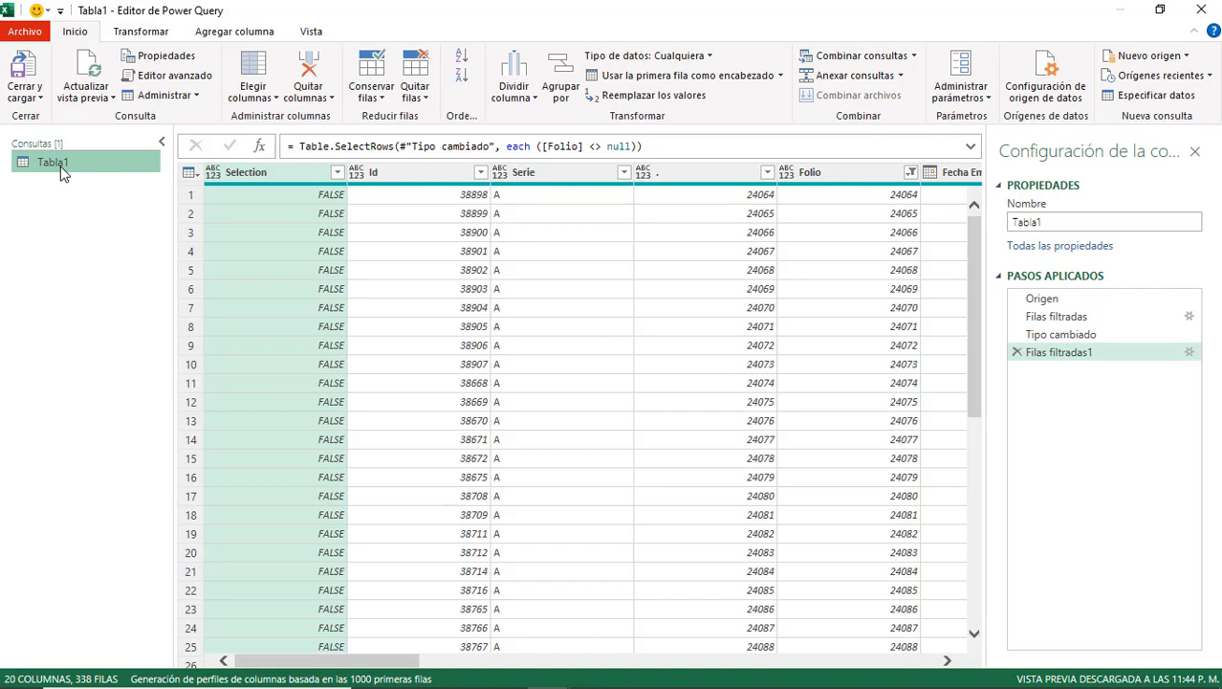
{"action": "right_click", "coordinate": [61, 169]}
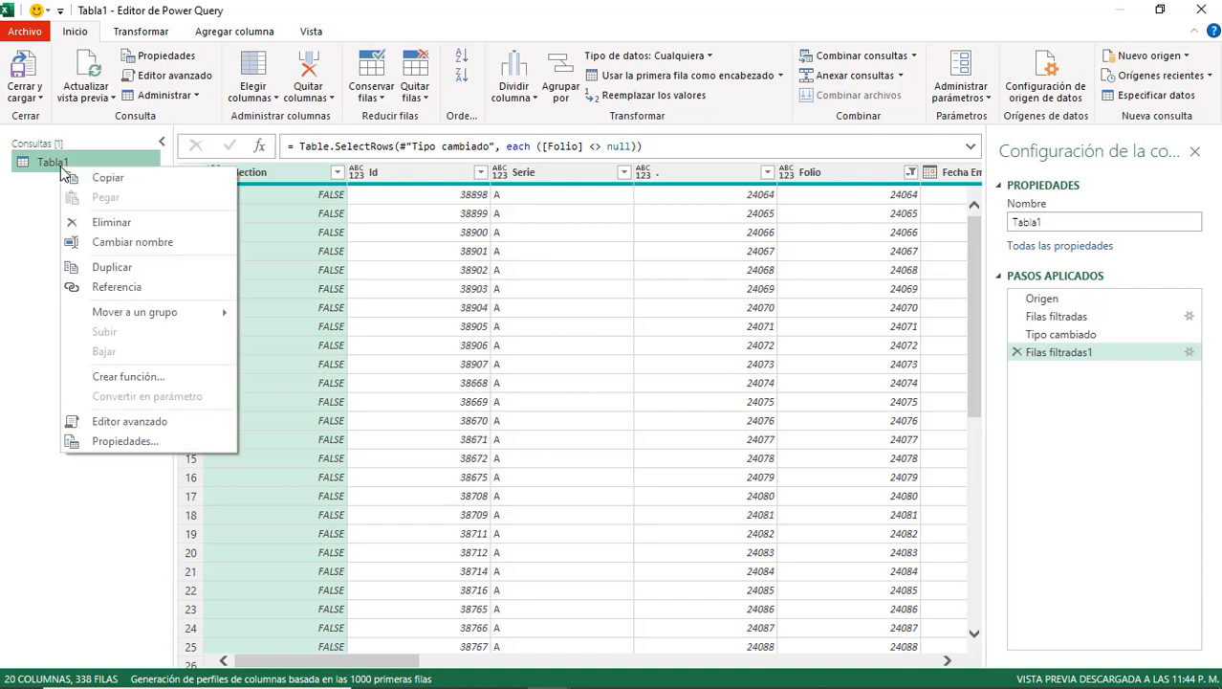
{"action": "left_click", "coordinate": [117, 270]}
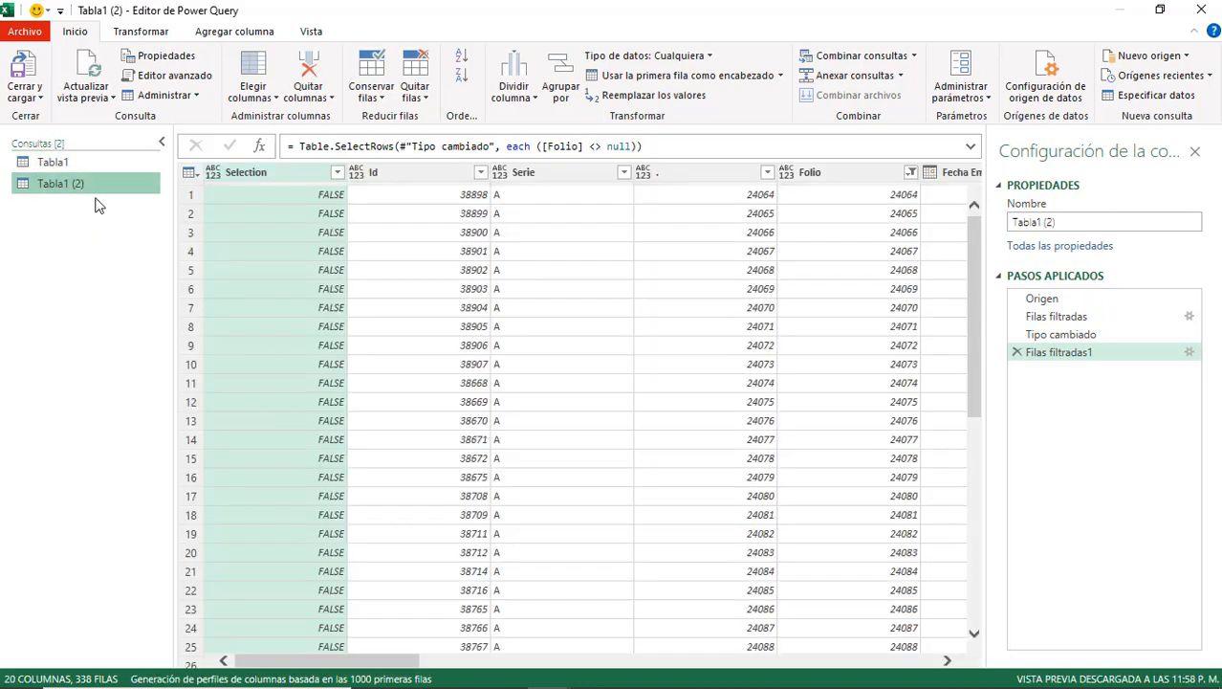
{"action": "double_click", "coordinate": [88, 189]}
{"action": "left_click", "coordinate": [88, 188]}
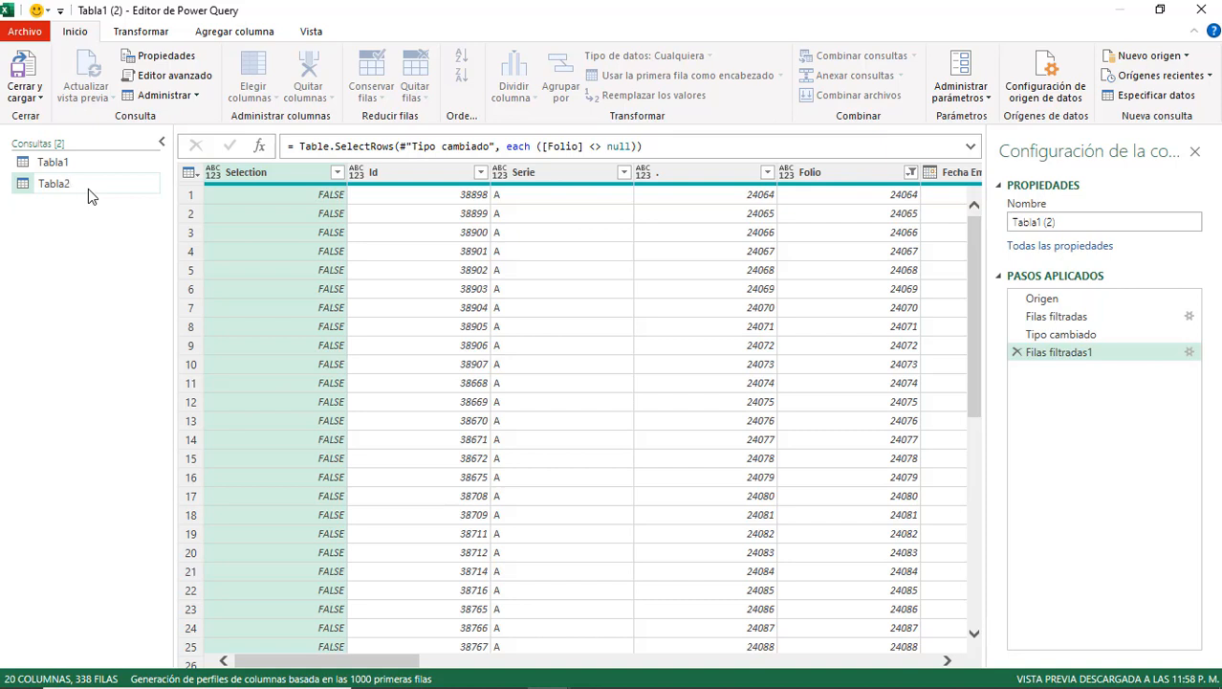
{"action": "key", "text": "Return"}
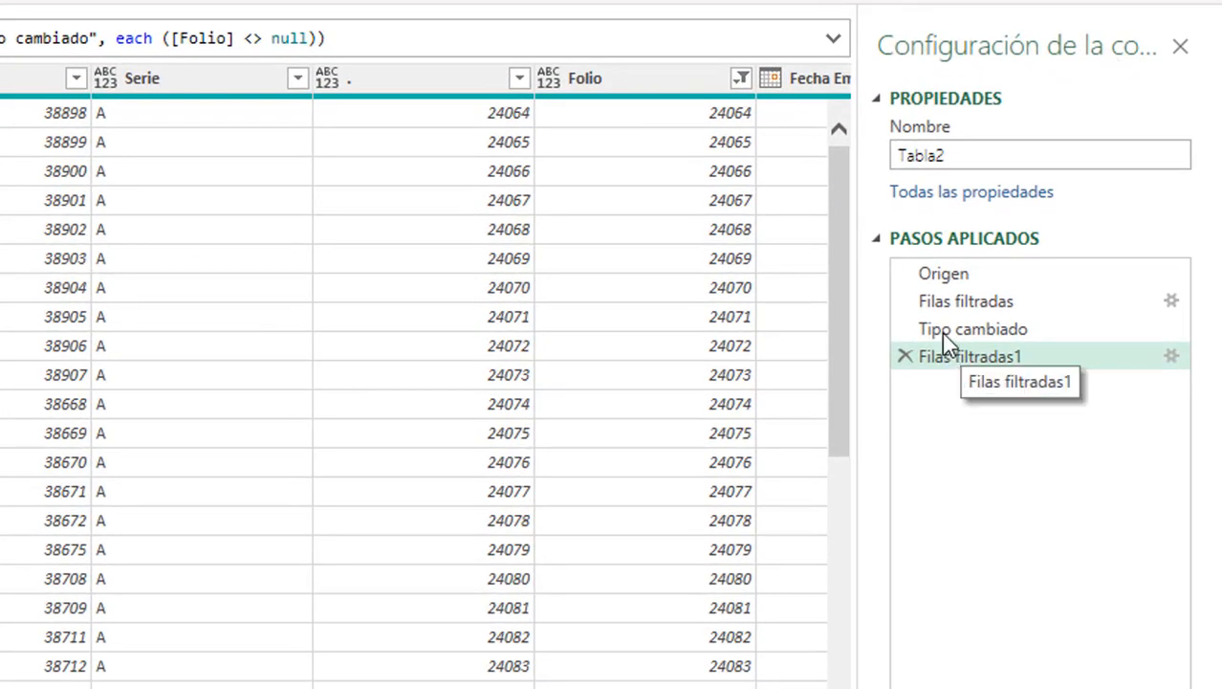
Change the table name in the Tabla2 query's Origen step to "Tabla2" and review its last applied step, Filas filtradas1.
{"action": "left_click", "coordinate": [943, 275]}
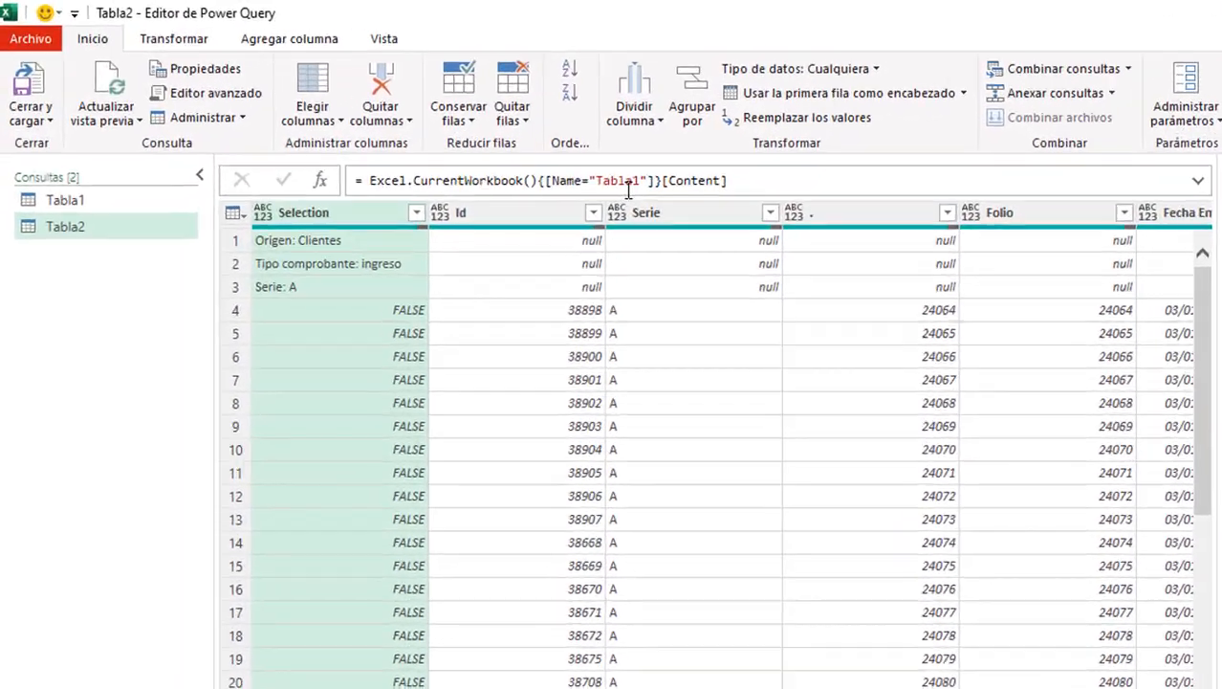
{"action": "left_click", "coordinate": [514, 147]}
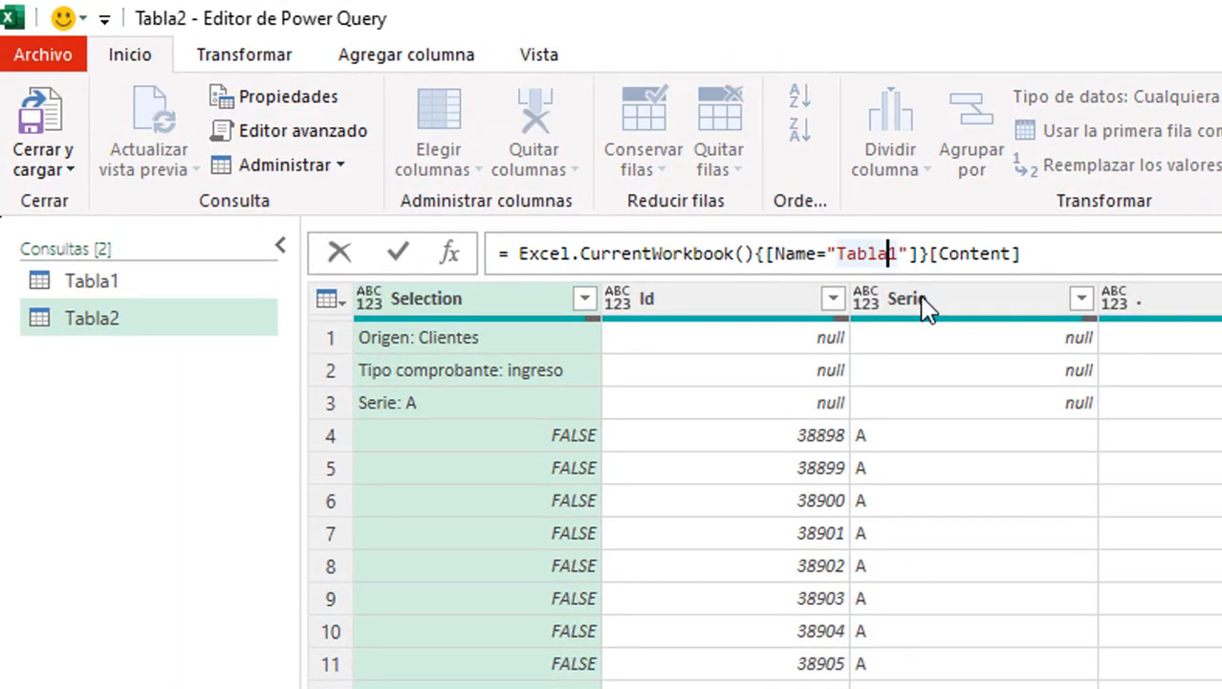
{"action": "key", "text": "BackSpace"}
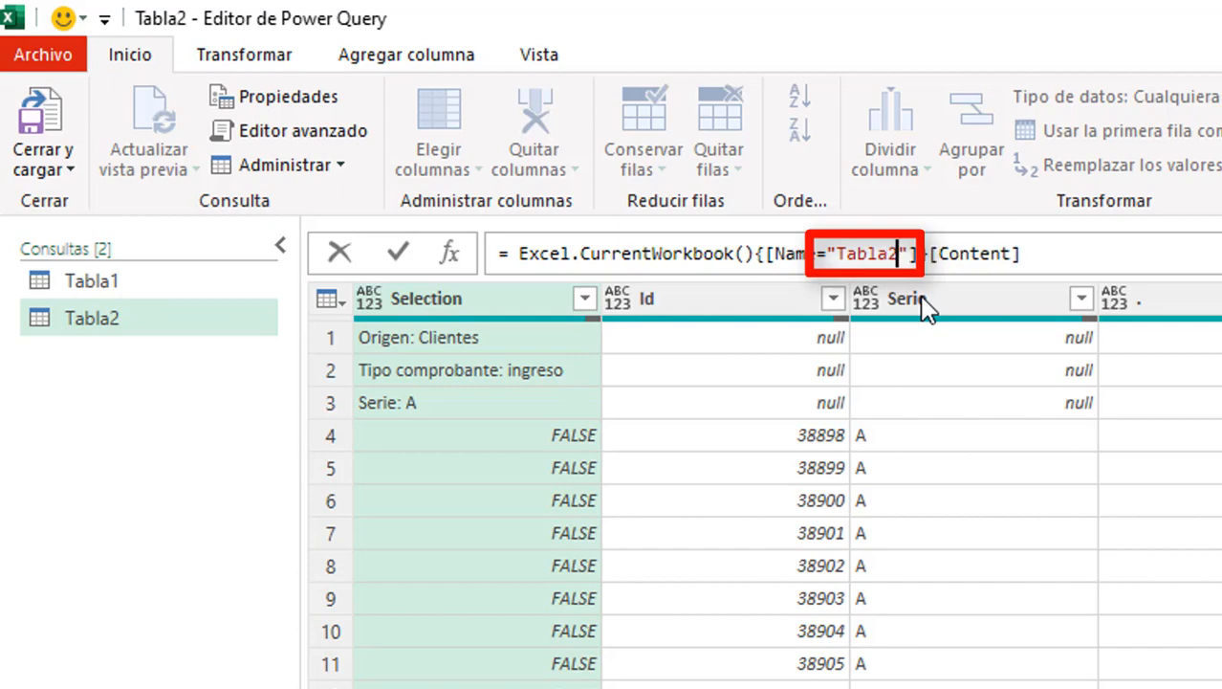
{"action": "type", "text": "2"}
{"action": "key", "text": "Return"}
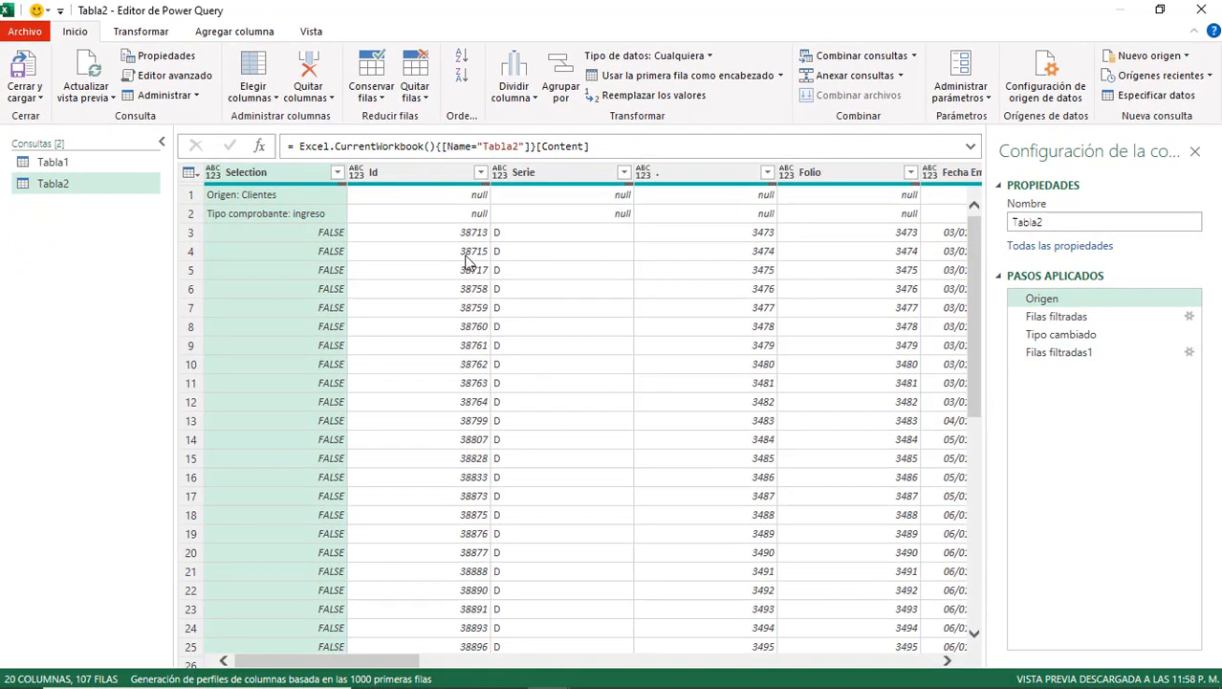
{"action": "left_click", "coordinate": [1059, 352]}
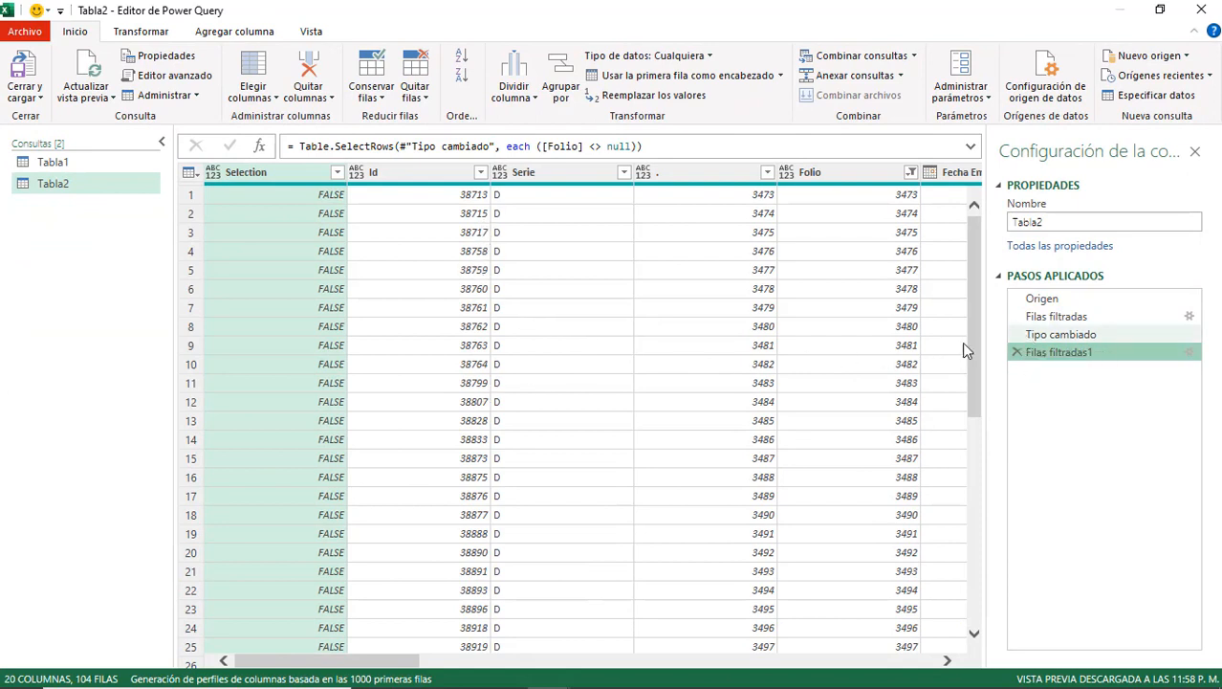
Duplicate the Tabla2 query and rename the copy Tabla3.
{"action": "right_click", "coordinate": [54, 186]}
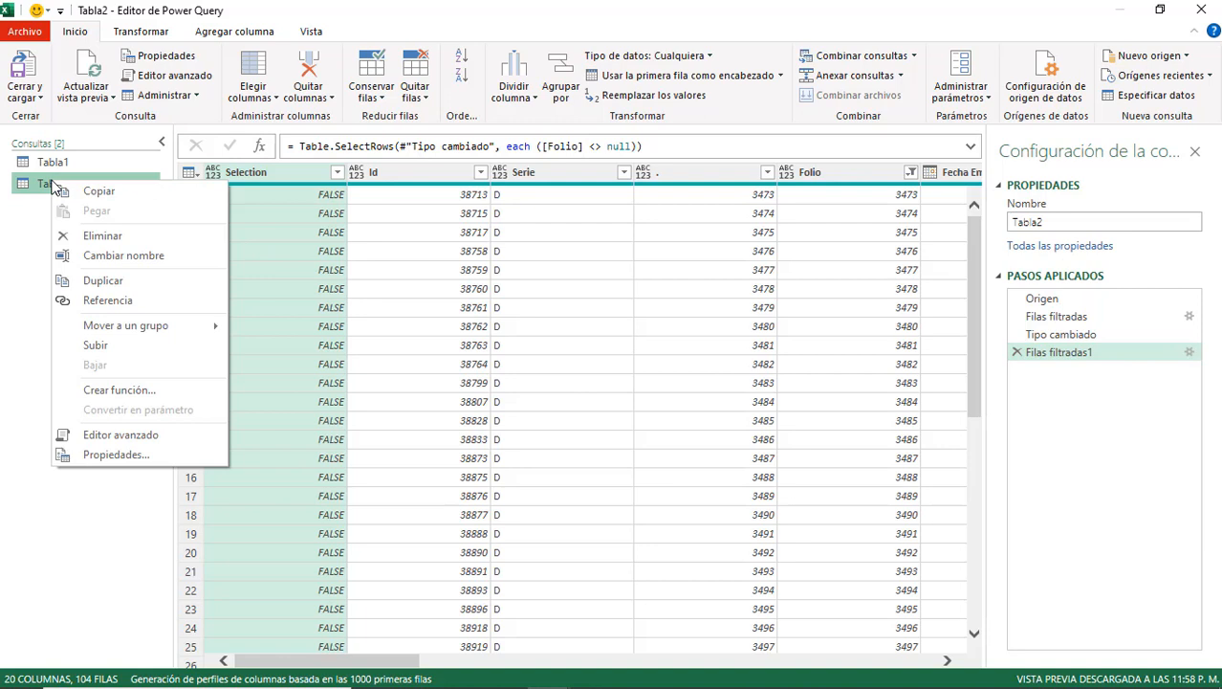
{"action": "left_click", "coordinate": [101, 282]}
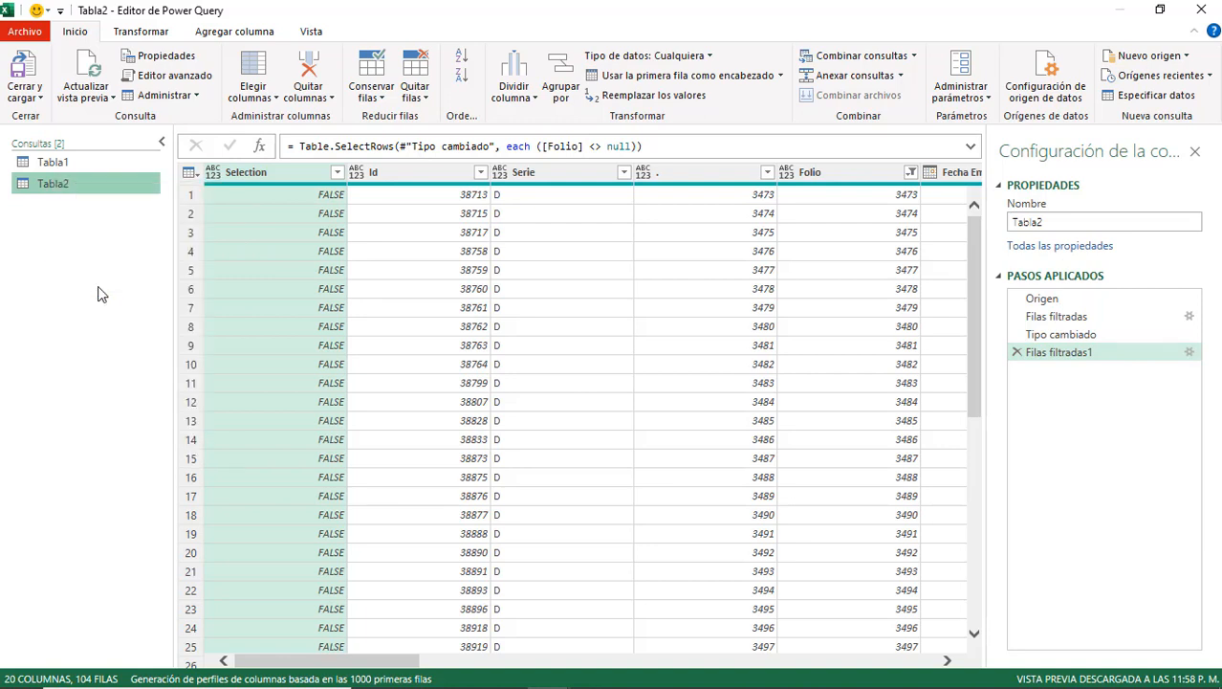
{"action": "double_click", "coordinate": [80, 211]}
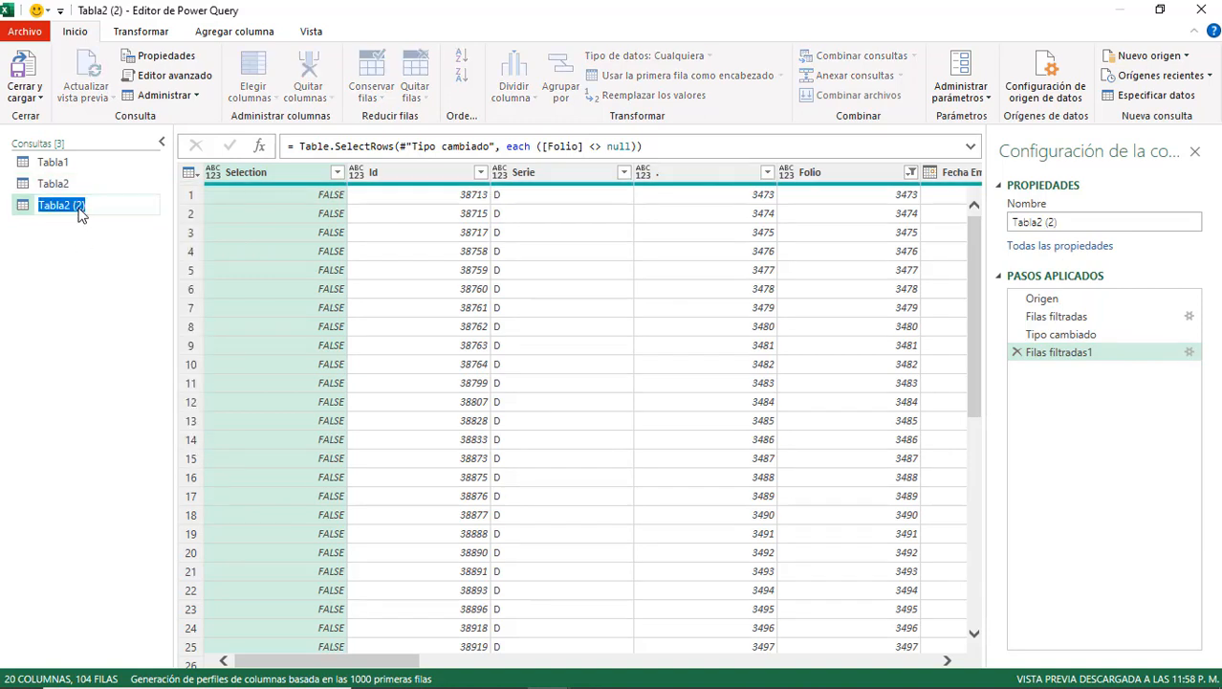
{"action": "key", "text": "Right"}
{"action": "key", "text": "Return"}
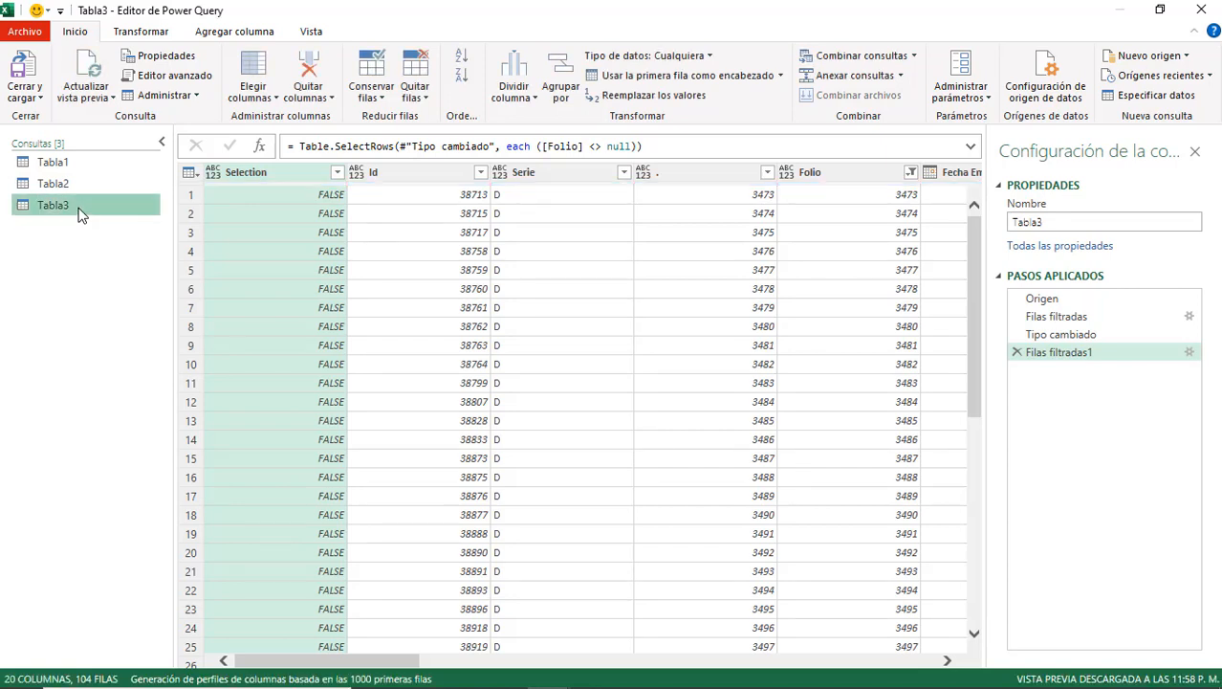
Change the table name in the Tabla3 query's Origen step to "Tabla3".
{"action": "left_click", "coordinate": [1045, 301]}
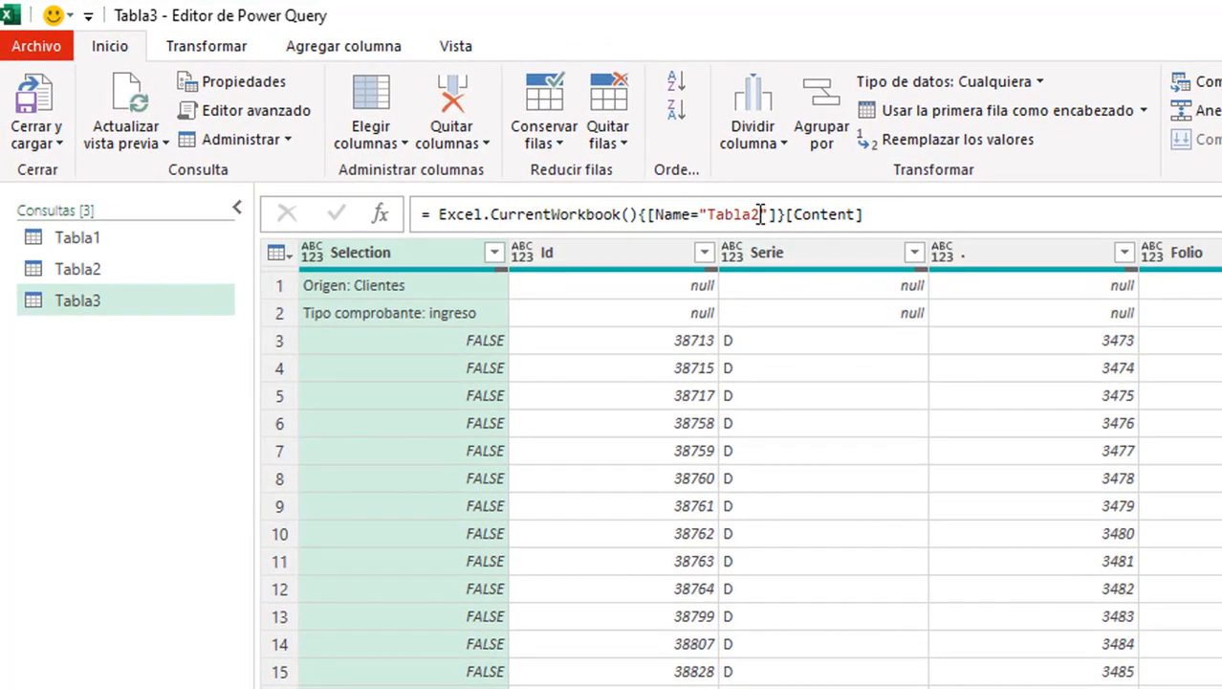
{"action": "left_click", "coordinate": [760, 214]}
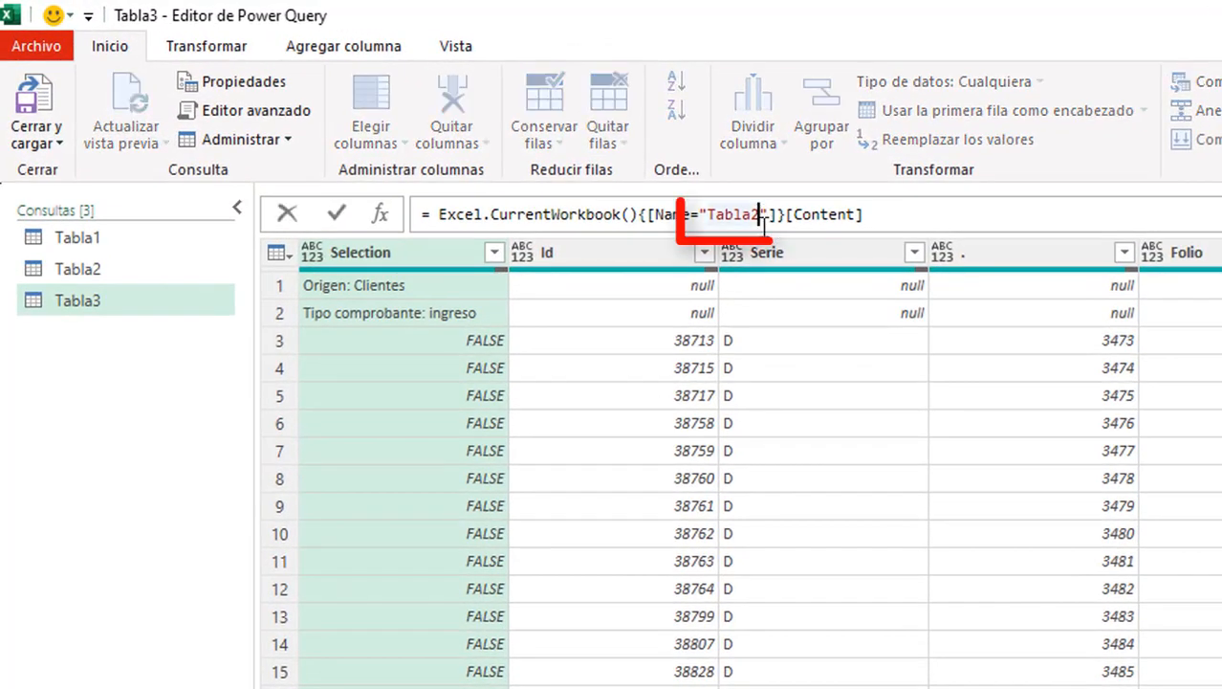
{"action": "key", "text": "BackSpace"}
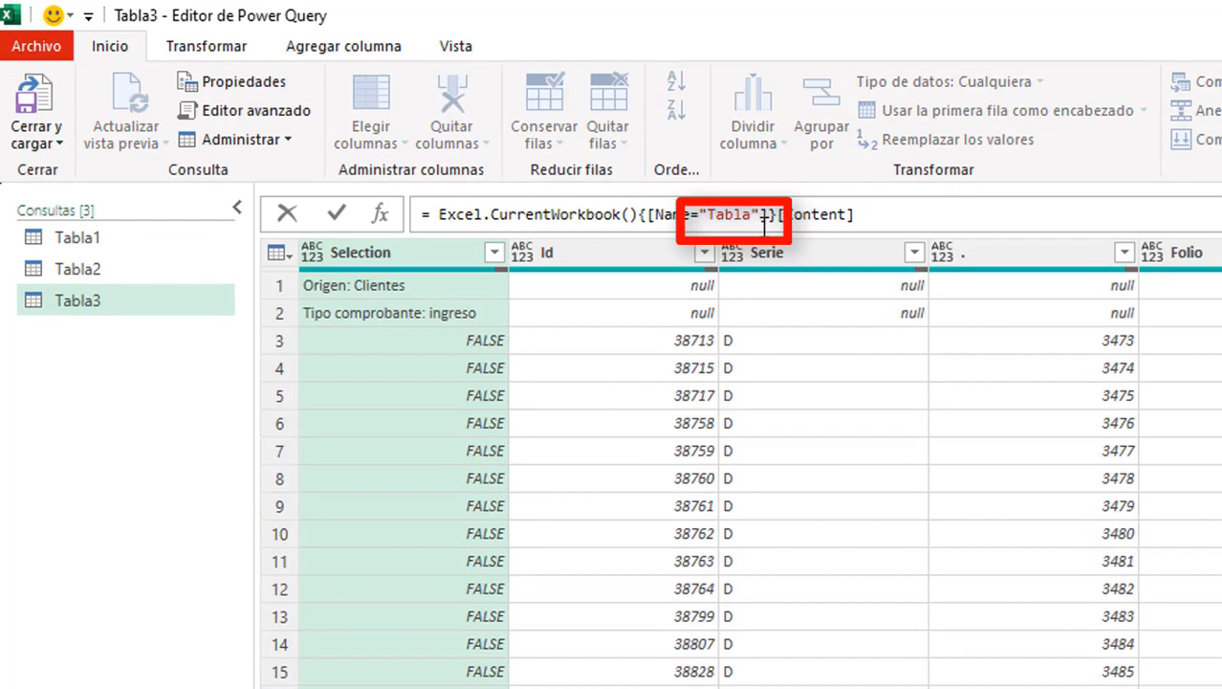
{"action": "type", "text": "3"}
{"action": "key", "text": "Return"}
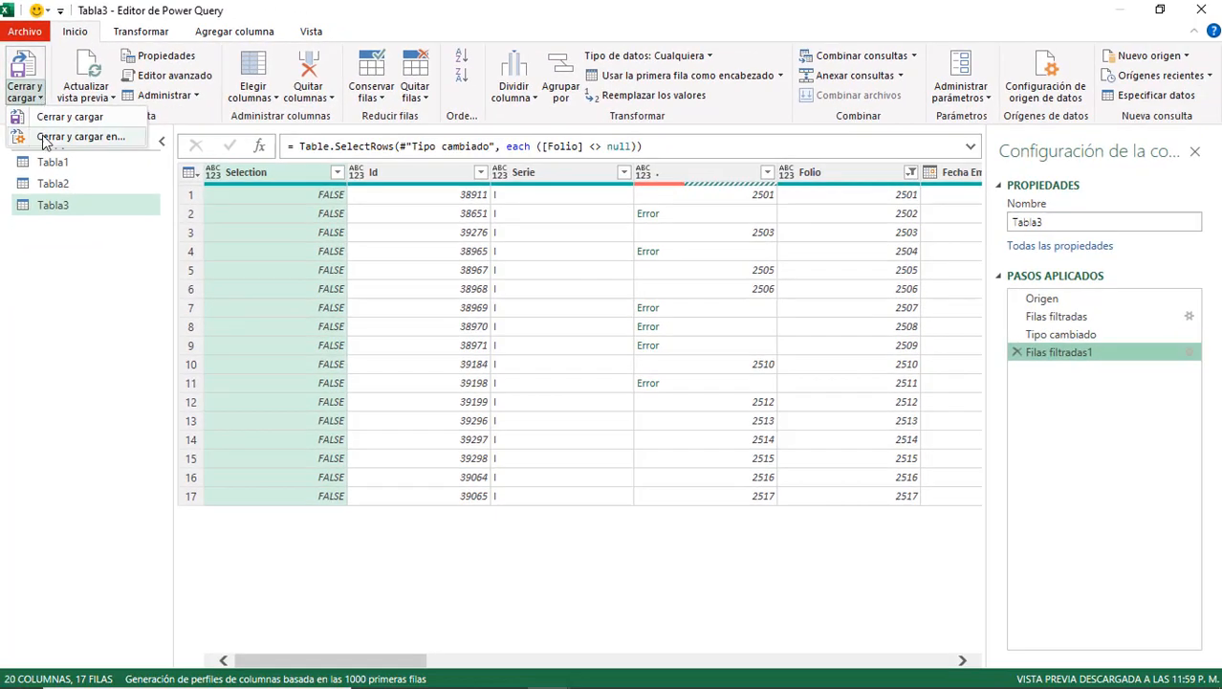
Close the query editor and load the new queries as tables on new worksheets.
{"action": "left_click", "coordinate": [44, 138]}
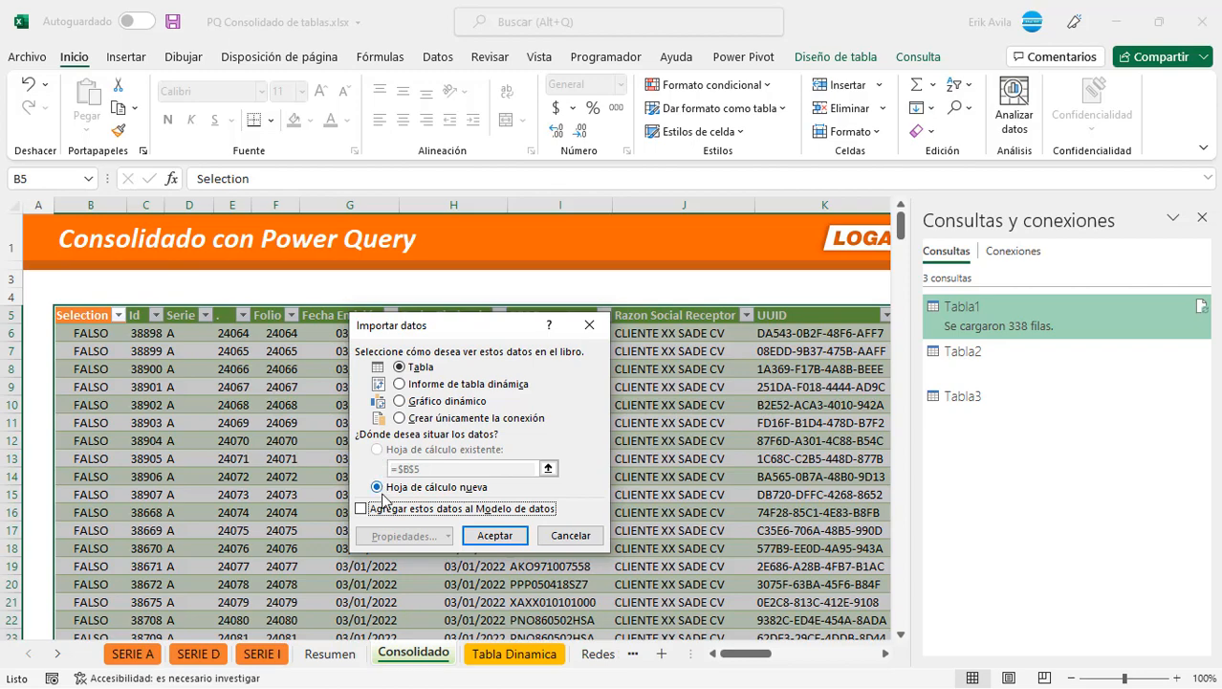
{"action": "left_click", "coordinate": [495, 535]}
{"action": "key", "text": "ctrl+Page_Down"}
{"action": "key", "text": "ctrl+Page_Down"}
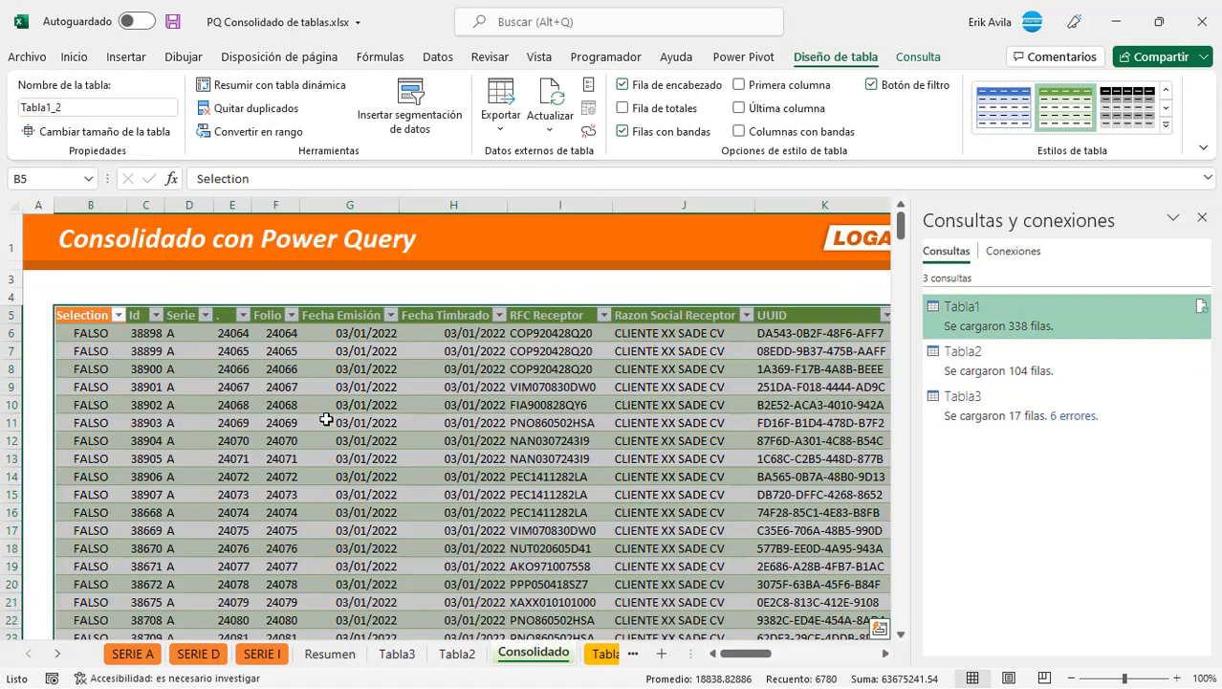
Review the loaded data on the Tabla2 and Tabla3 sheets and return to the Consolidado sheet.
{"action": "left_click", "coordinate": [346, 380]}
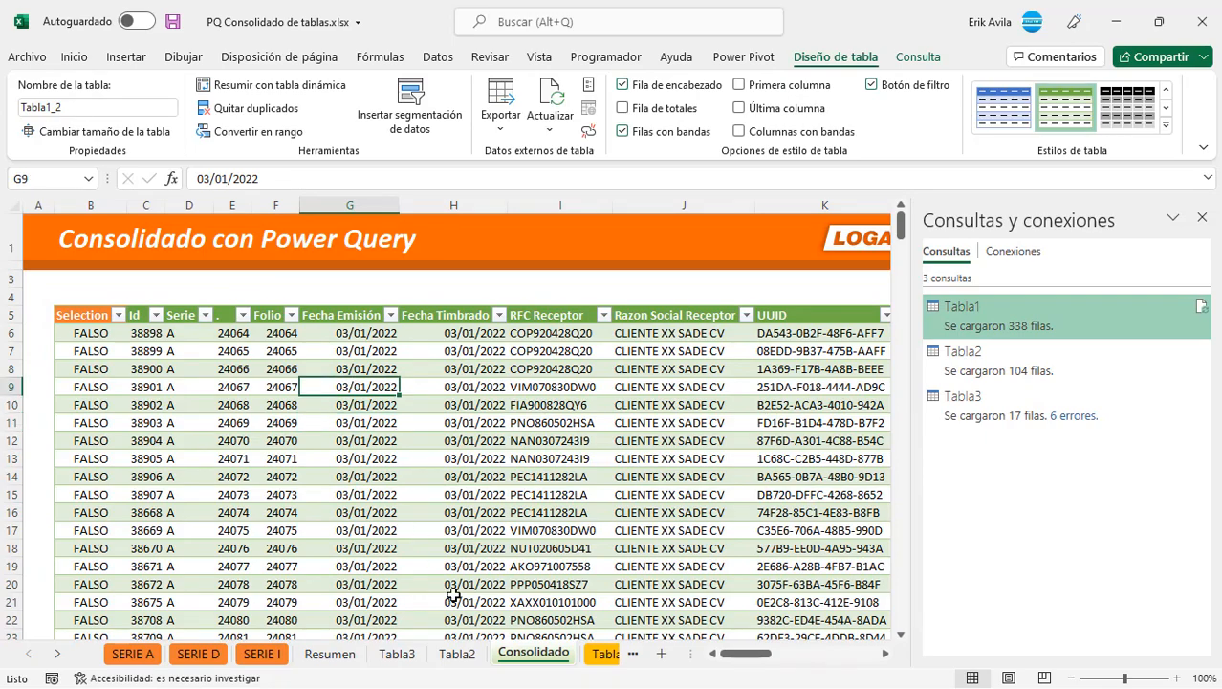
{"action": "left_click", "coordinate": [456, 654]}
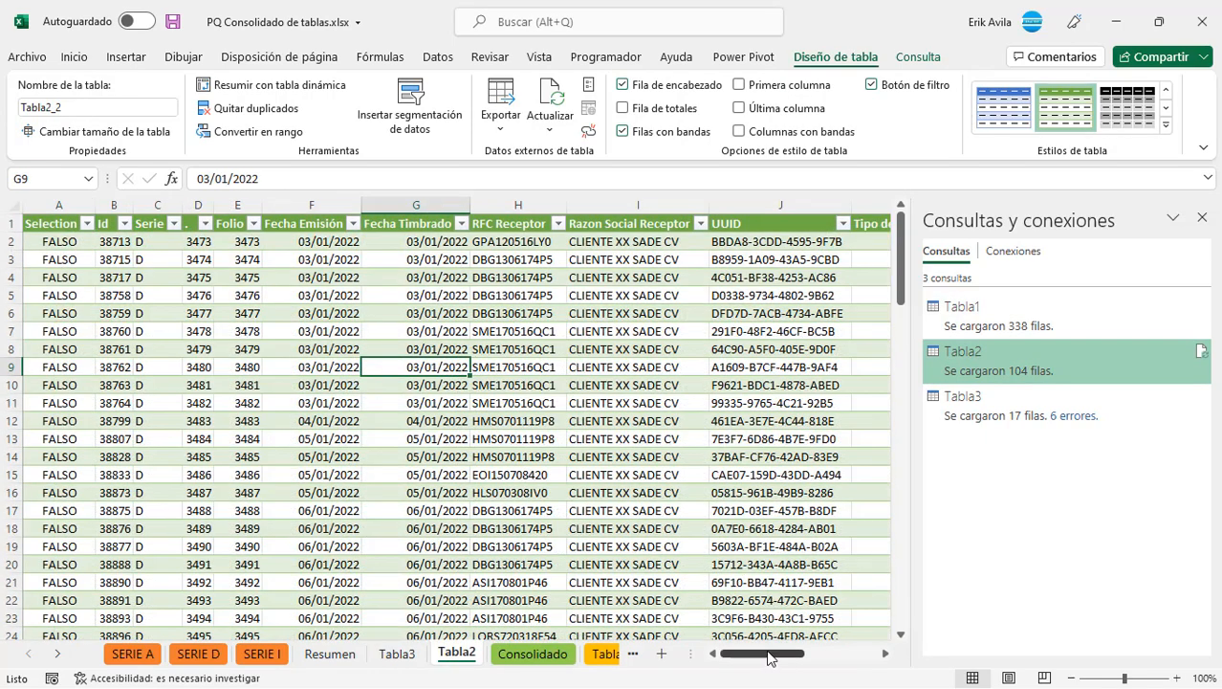
{"action": "mouse_move", "coordinate": [770, 656]}
{"action": "left_mouse_down"}
{"action": "mouse_move", "coordinate": [819, 655]}
{"action": "mouse_move", "coordinate": [762, 657]}
{"action": "left_mouse_up"}
{"action": "left_click", "coordinate": [411, 659]}
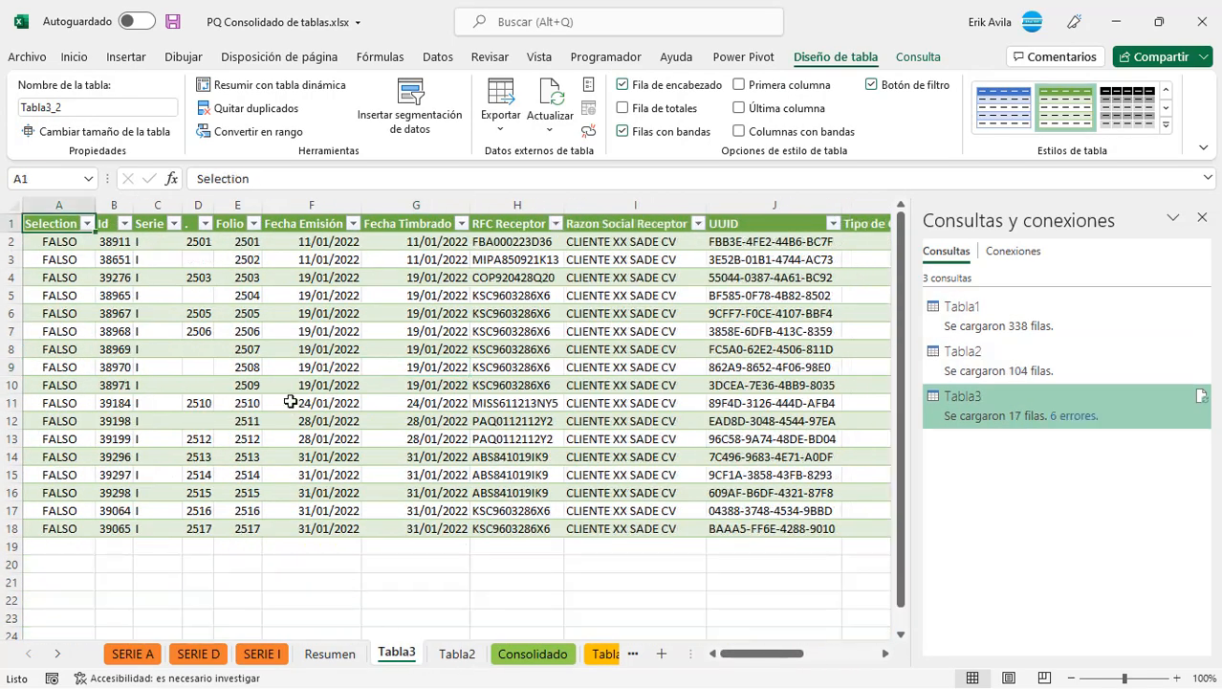
{"action": "left_click", "coordinate": [286, 401]}
{"action": "left_click", "coordinate": [309, 331]}
{"action": "left_click", "coordinate": [387, 401]}
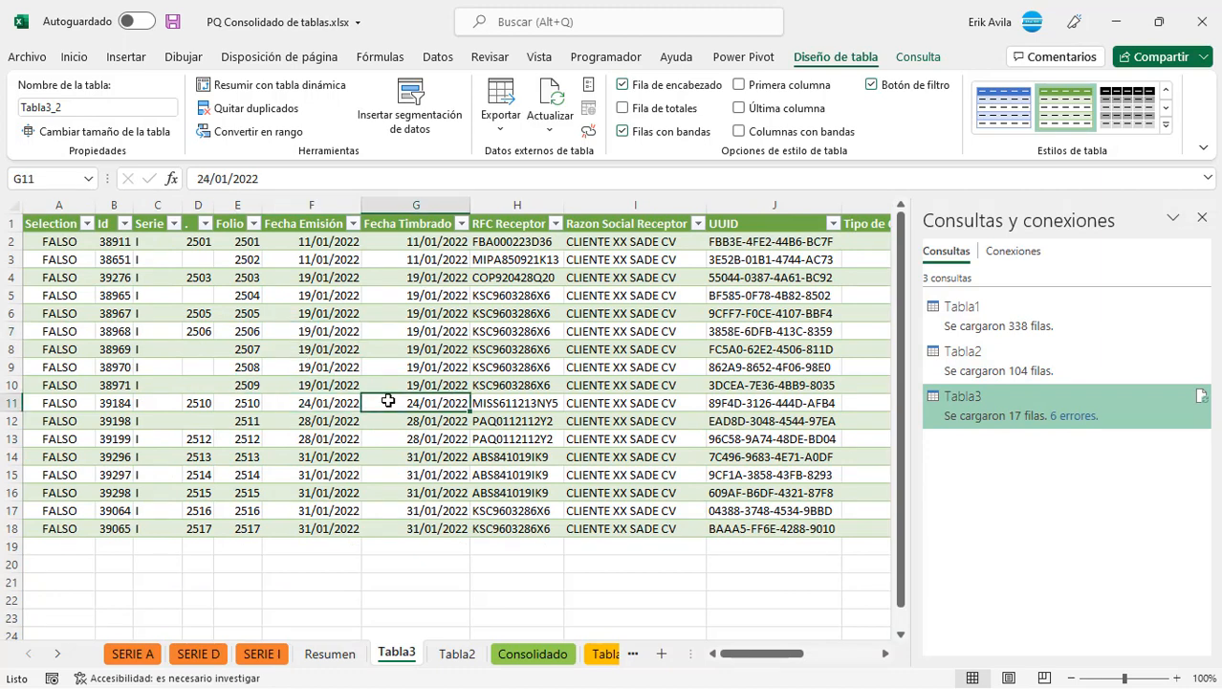
{"action": "left_click", "coordinate": [445, 334]}
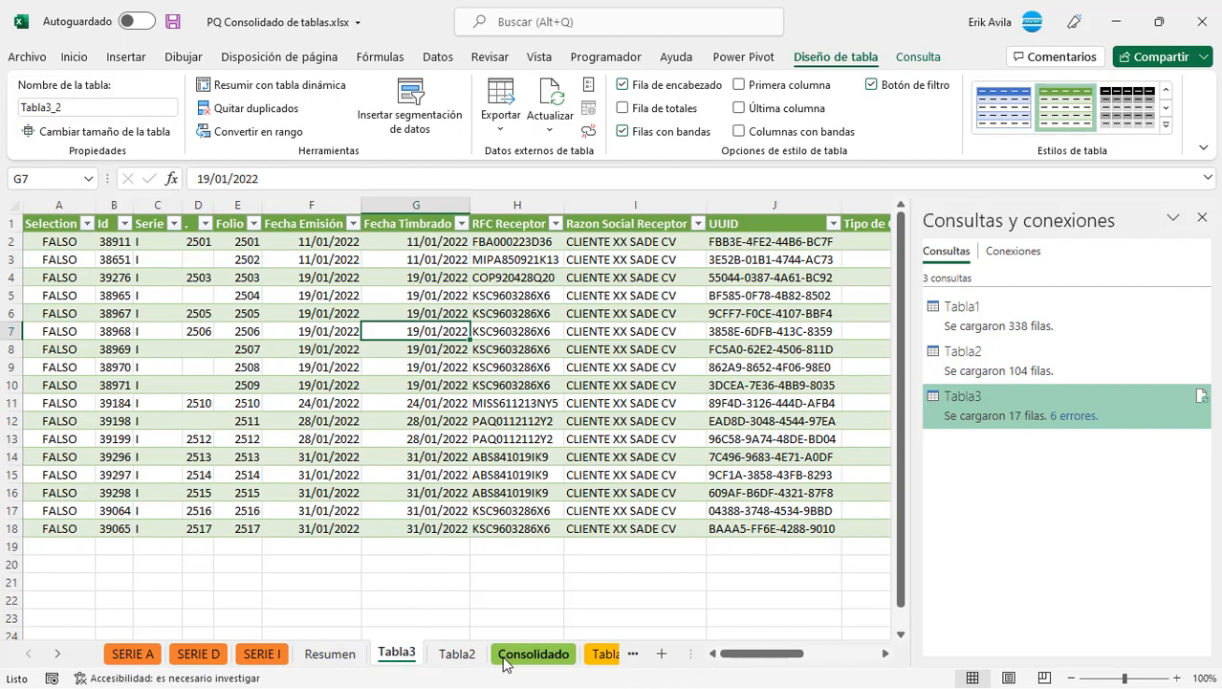
{"action": "left_click", "coordinate": [456, 656]}
{"action": "left_click", "coordinate": [503, 658]}
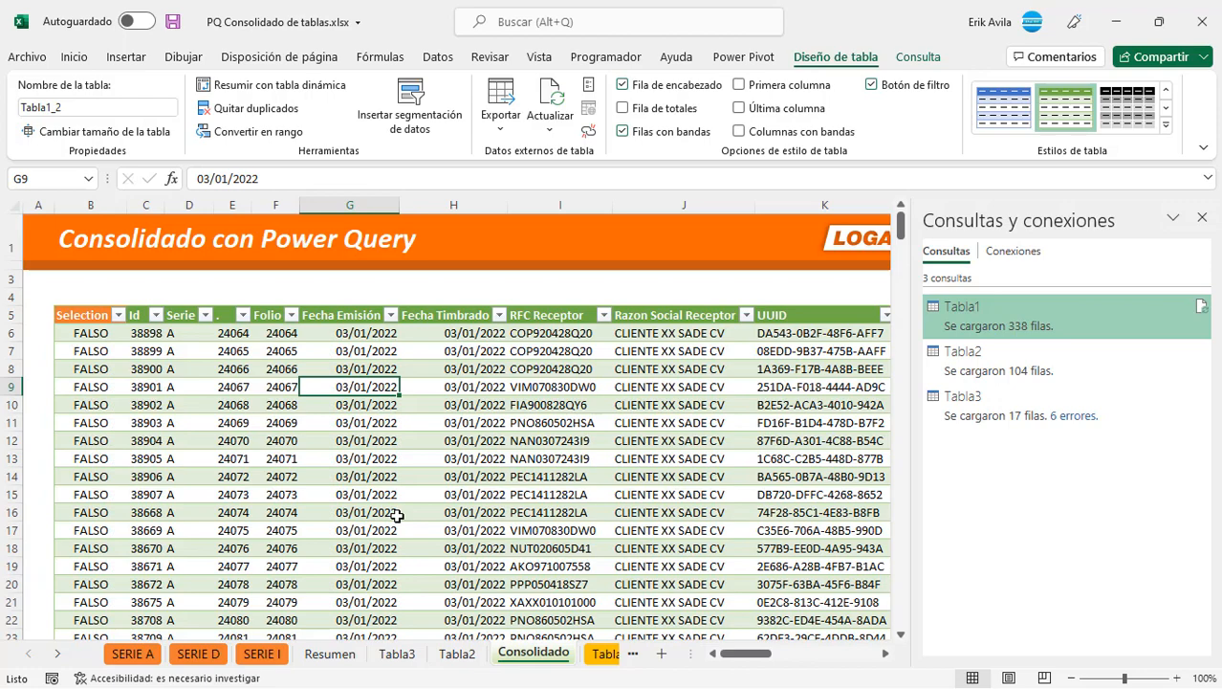
Reopen the Tabla1 query in the editor and append Tabla1, Tabla2 and Tabla3 as a new query using the three-or-more-tables option.
{"action": "mouse_move", "coordinate": [972, 328]}
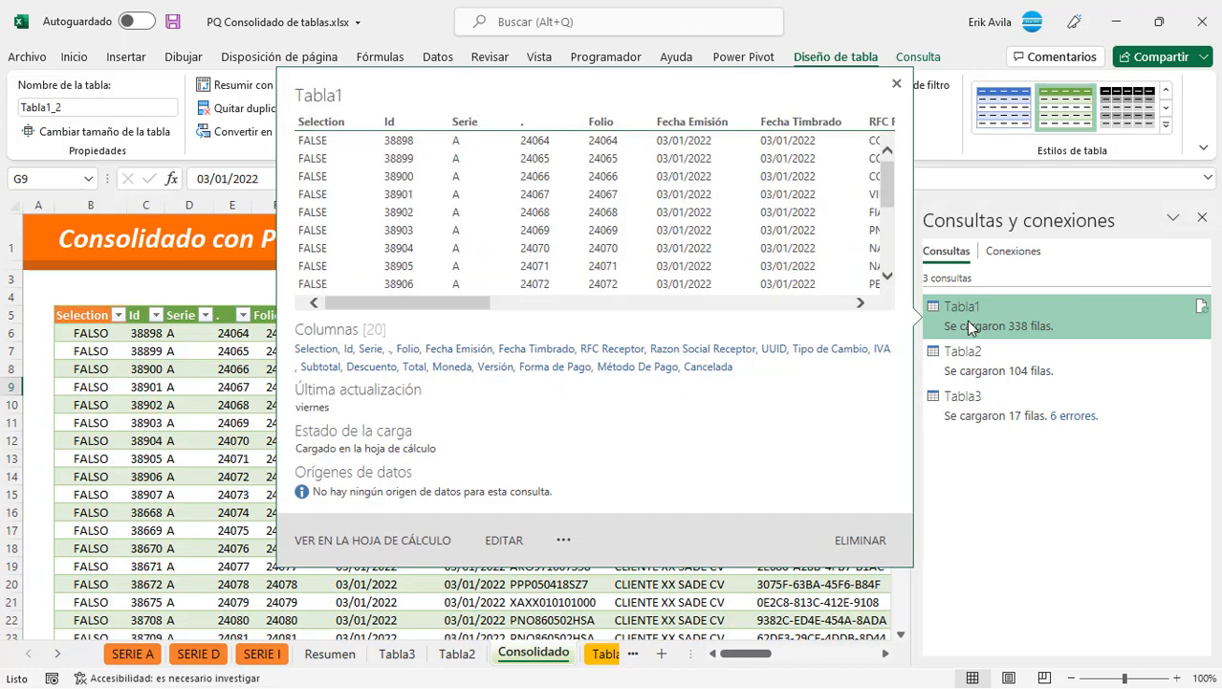
{"action": "double_click", "coordinate": [968, 325]}
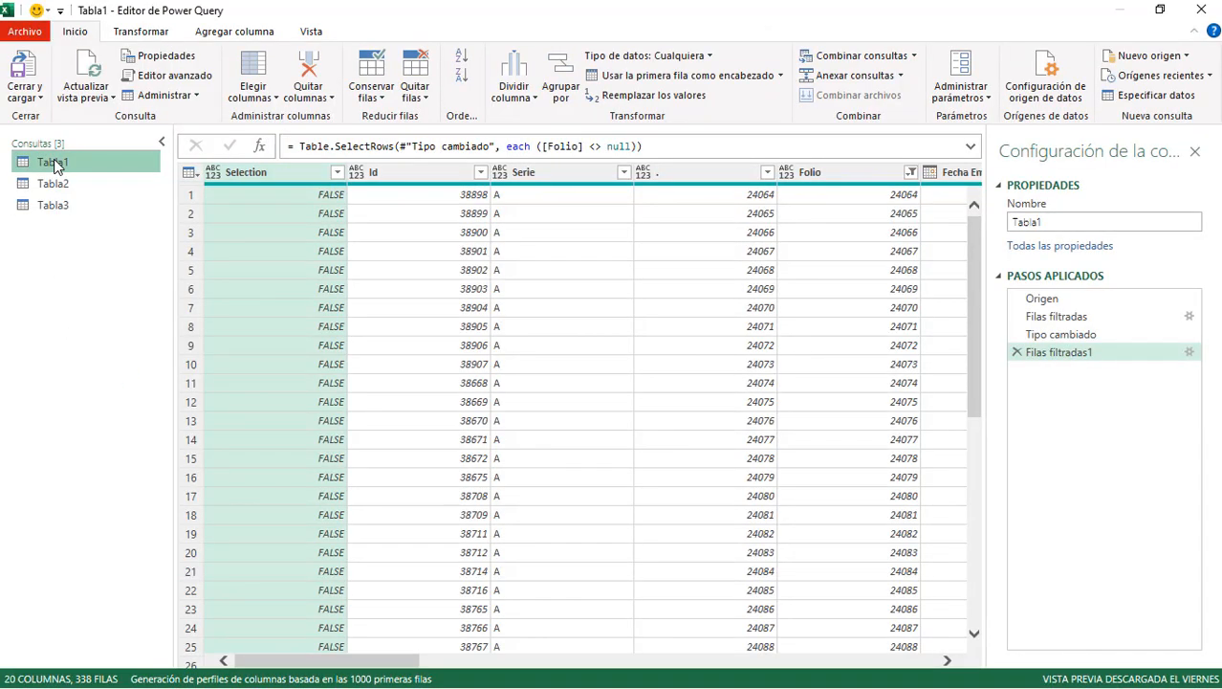
{"action": "left_click", "coordinate": [915, 58]}
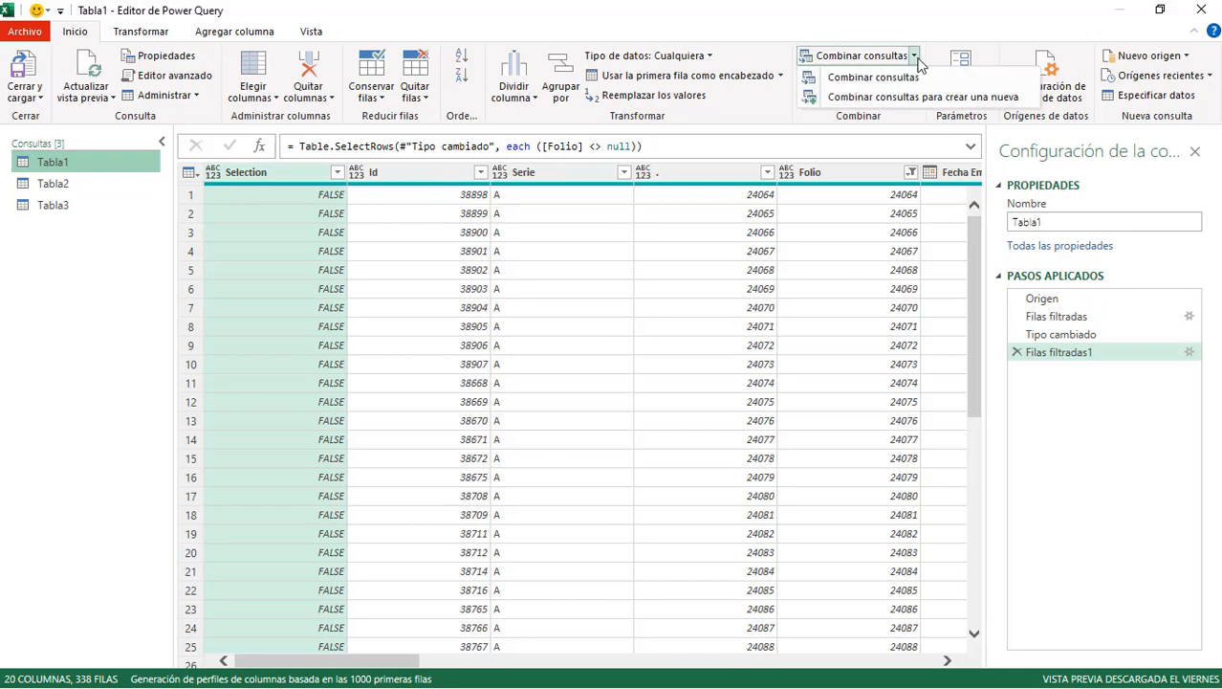
{"action": "left_click", "coordinate": [898, 31]}
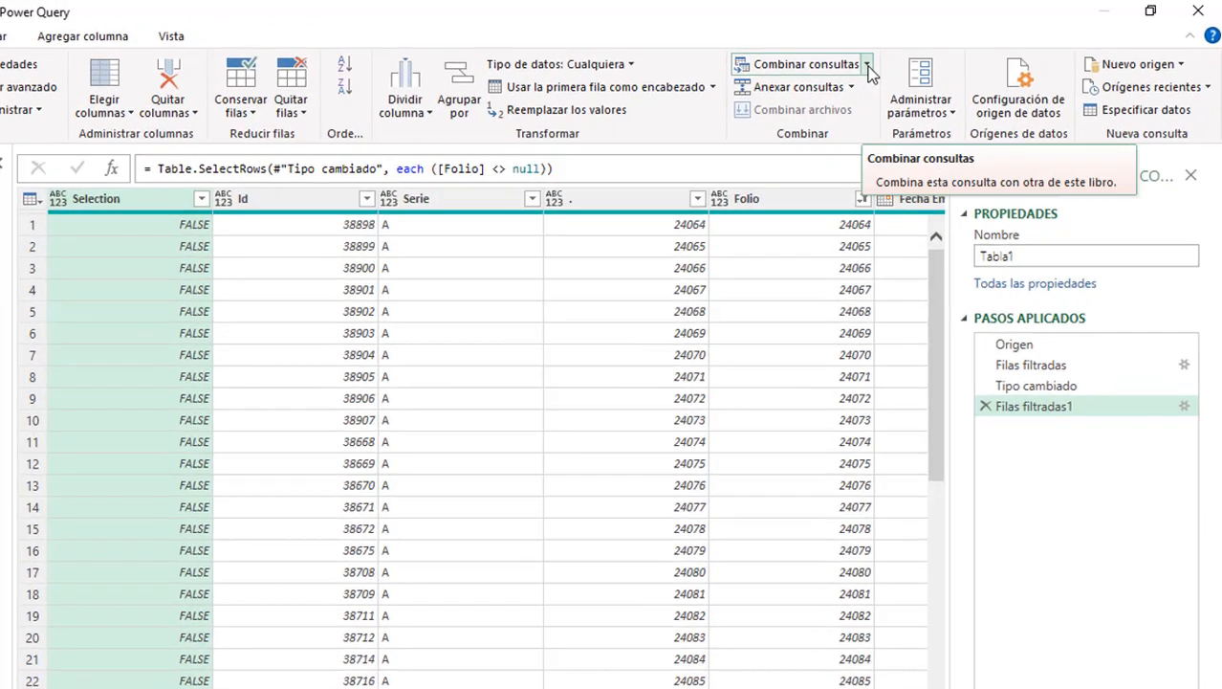
{"action": "left_click", "coordinate": [851, 87]}
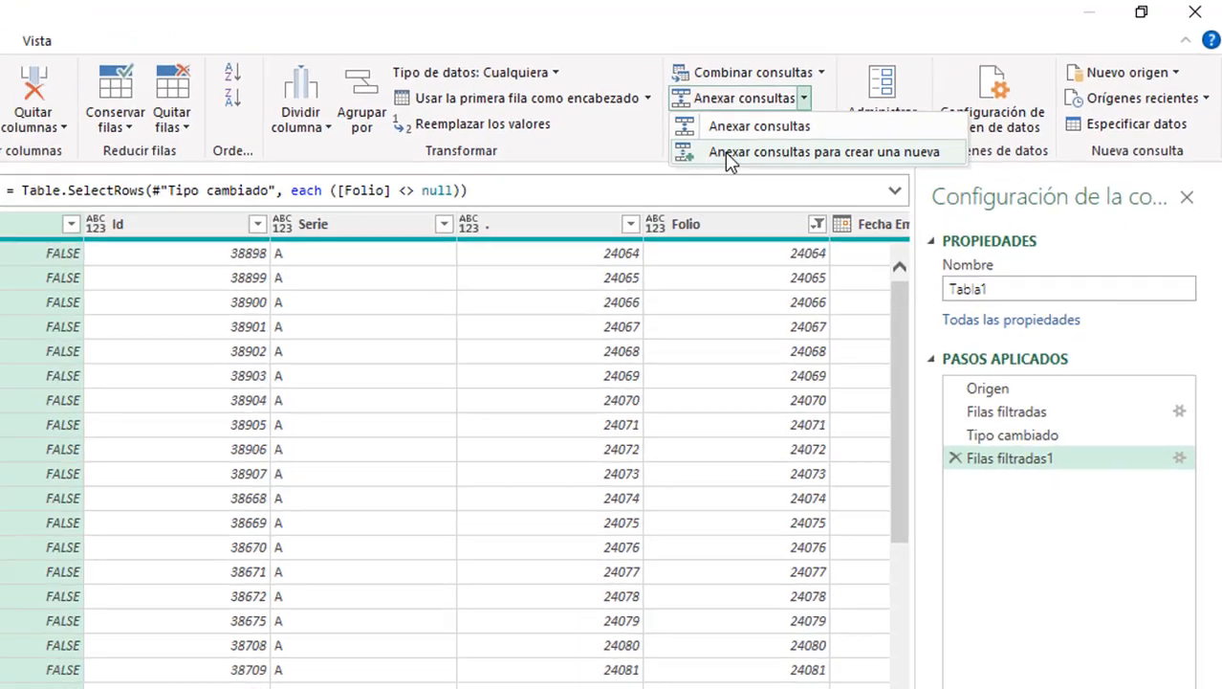
{"action": "left_click", "coordinate": [582, 198]}
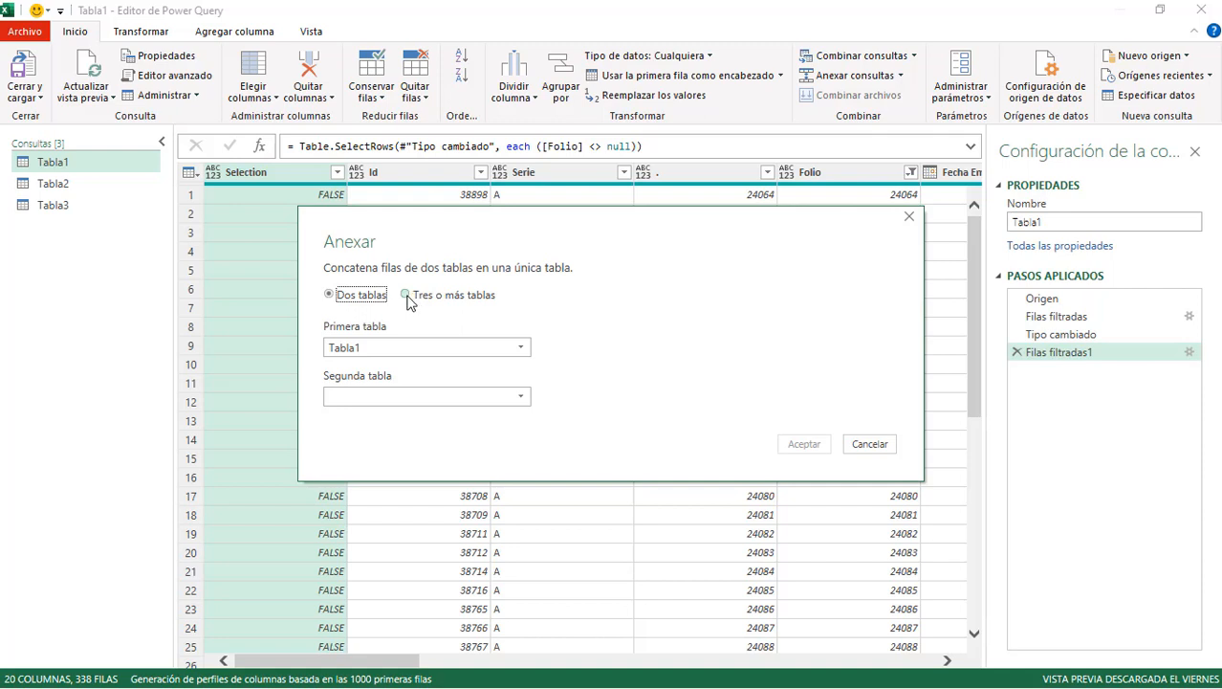
{"action": "left_click", "coordinate": [407, 297]}
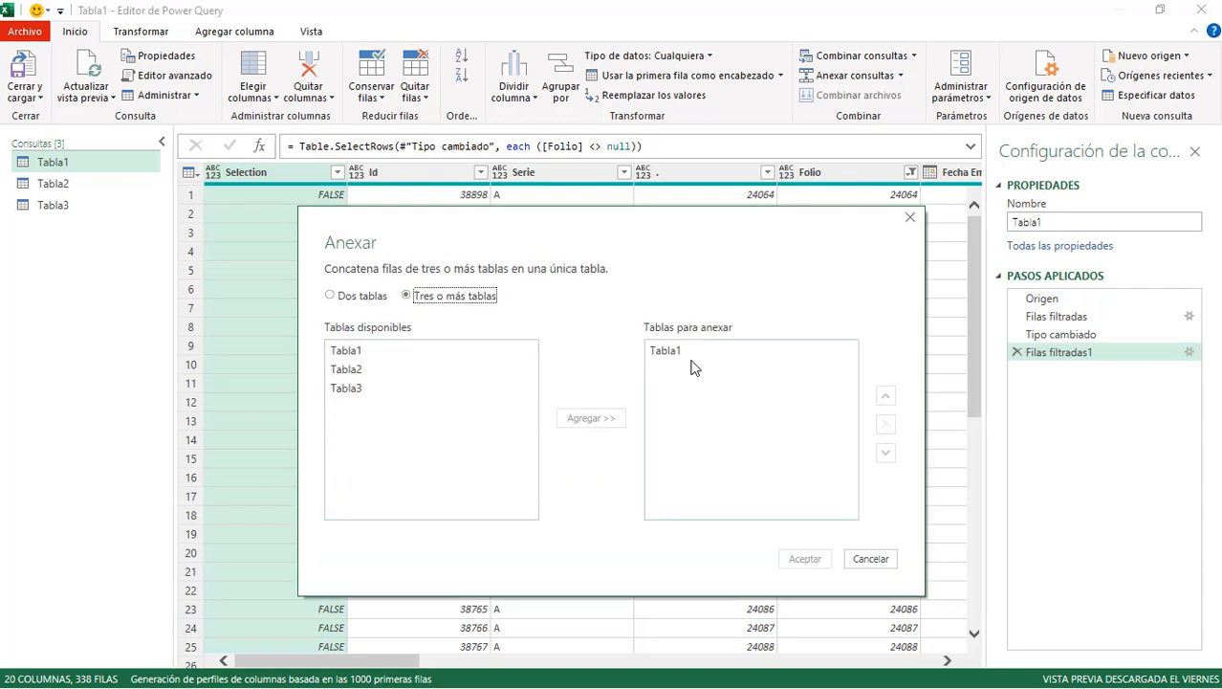
{"action": "double_click", "coordinate": [345, 371]}
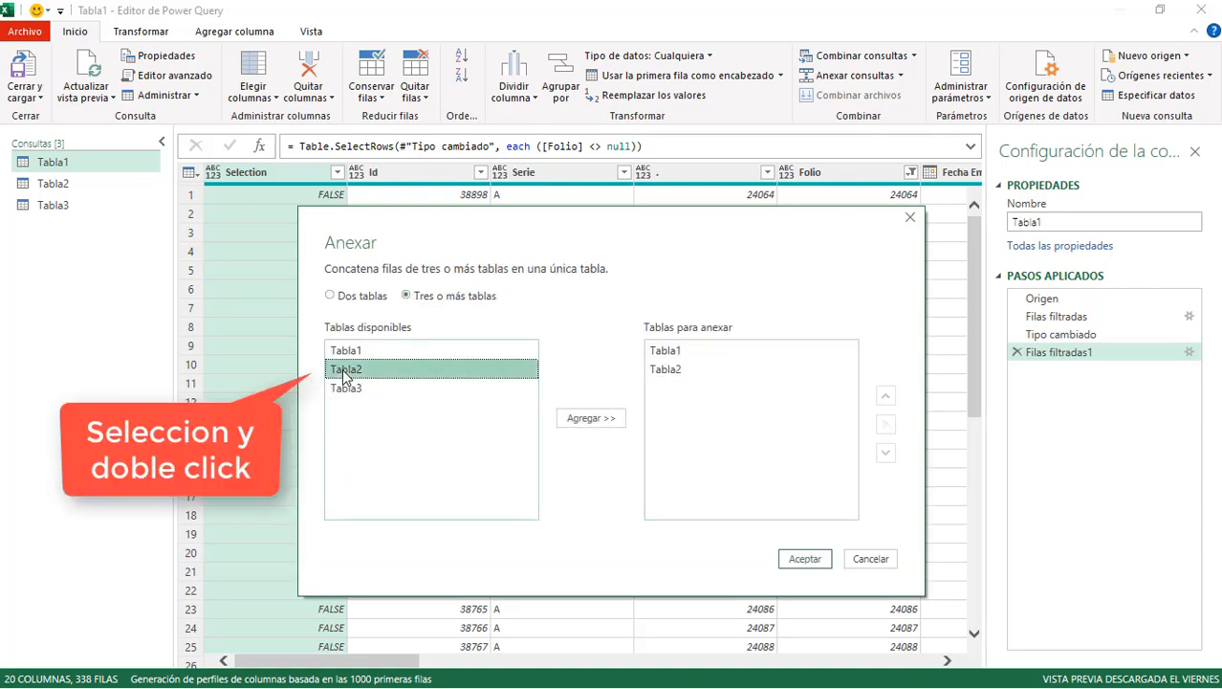
{"action": "double_click", "coordinate": [347, 390]}
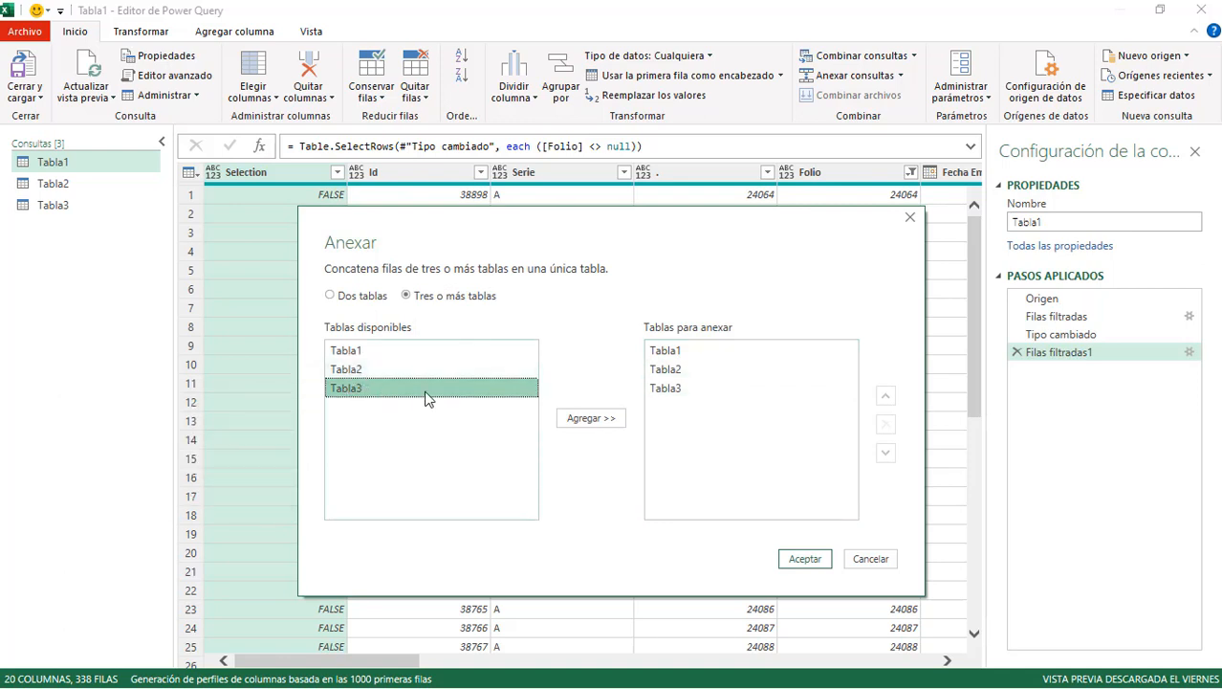
{"action": "left_click", "coordinate": [806, 559]}
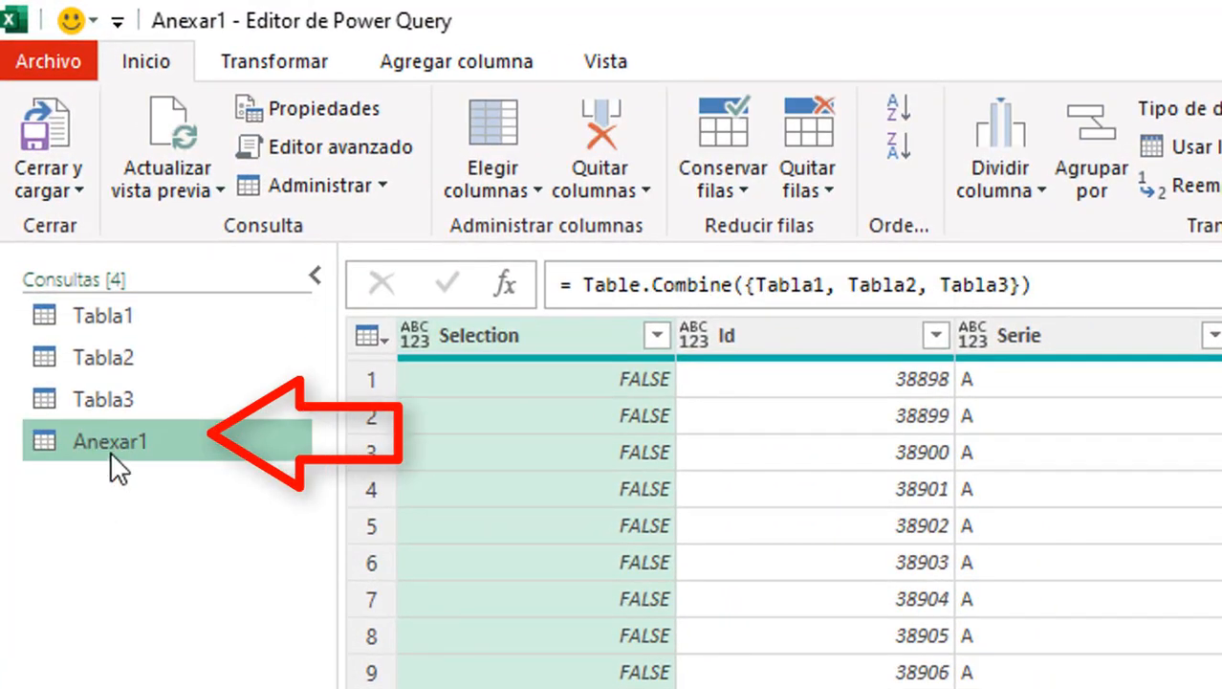
Rename the appended query as Consolidado.
{"action": "double_click", "coordinate": [110, 450]}
{"action": "type", "text": "Consol"}
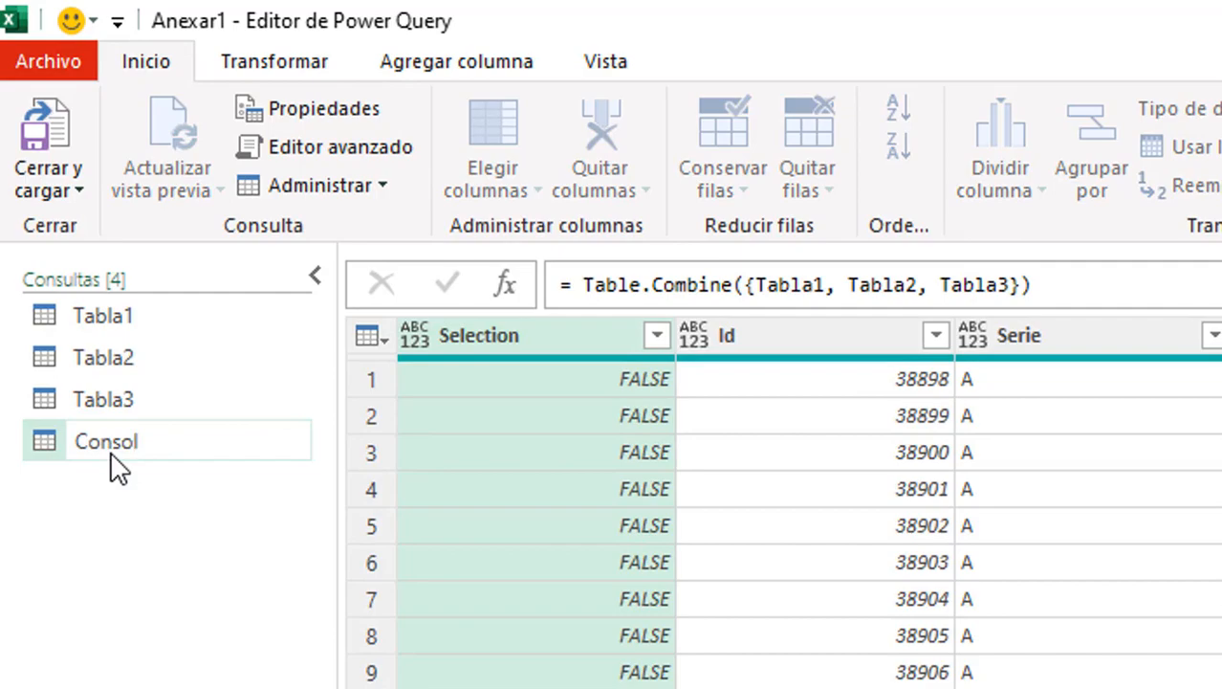
{"action": "type", "text": "idado"}
Close the query editor and load the Consolidado query as a table on a new worksheet.
{"action": "left_click", "coordinate": [84, 184]}
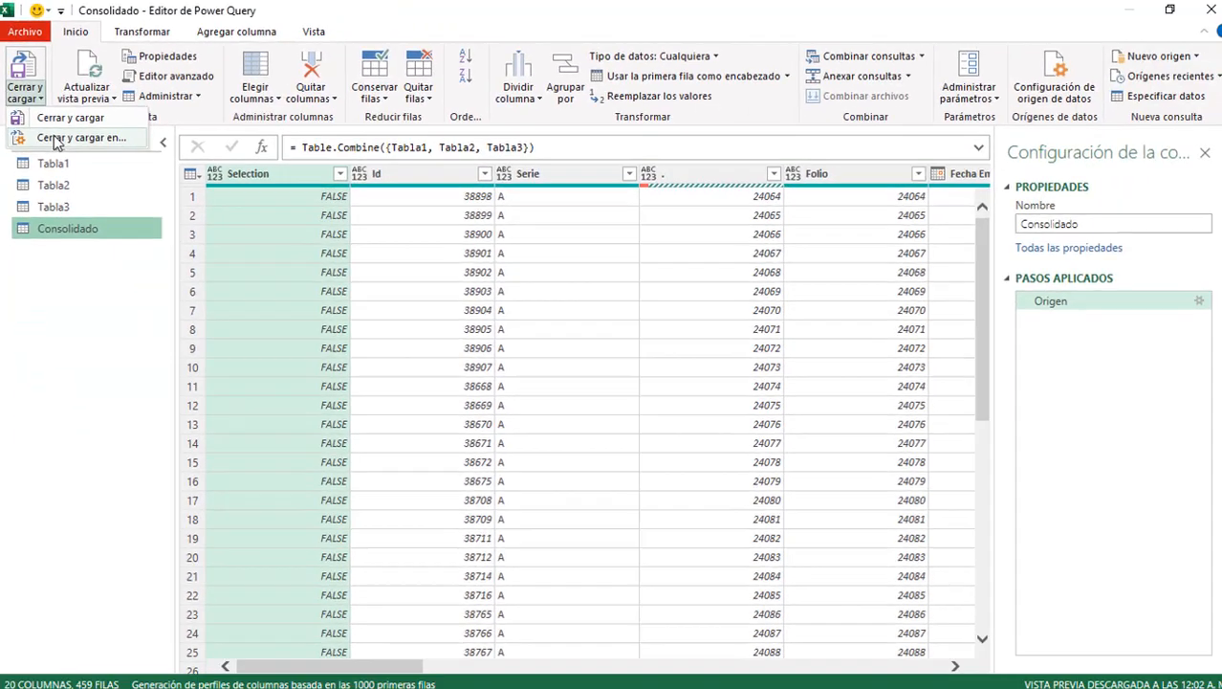
{"action": "left_click", "coordinate": [95, 265]}
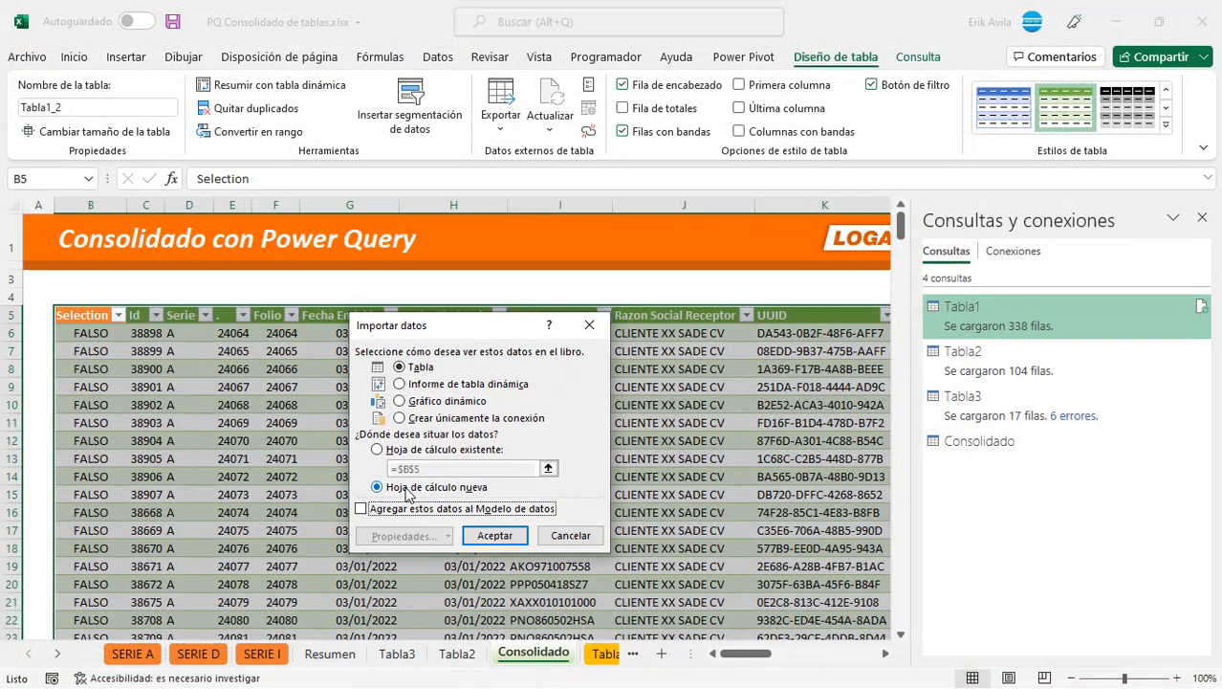
{"action": "left_click", "coordinate": [495, 536]}
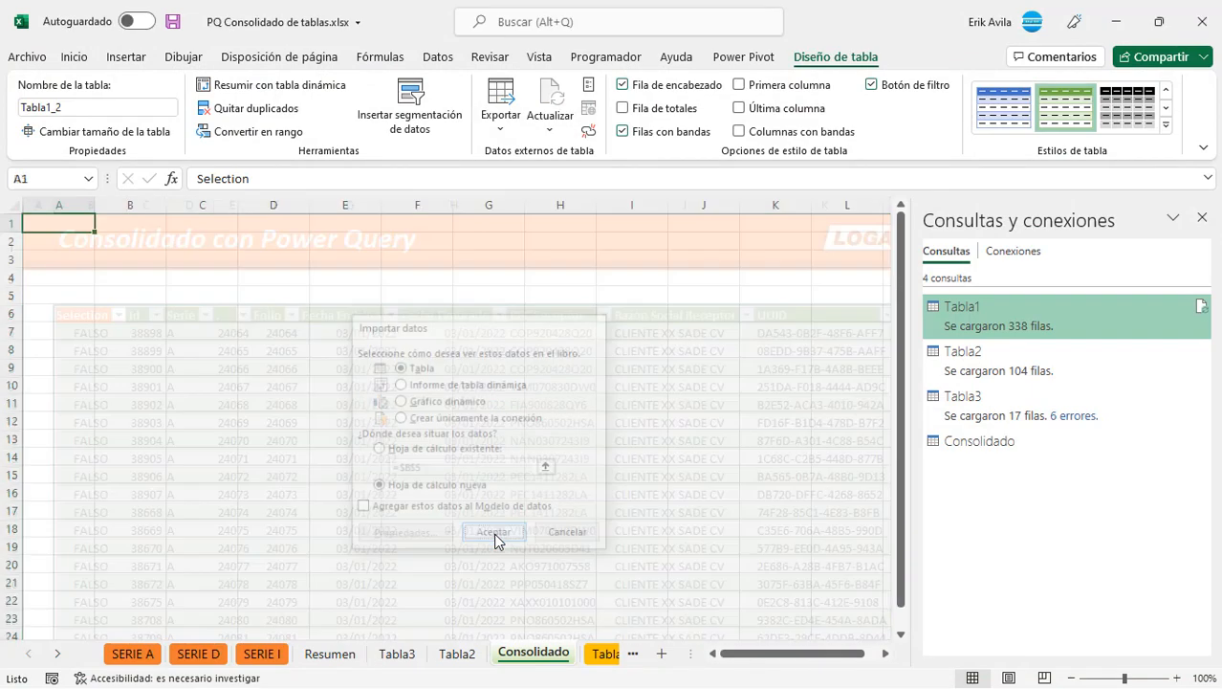
Move the original Consolidado sheet to directly after Resumen and rename it Tabla1.
{"action": "left_click", "coordinate": [640, 660]}
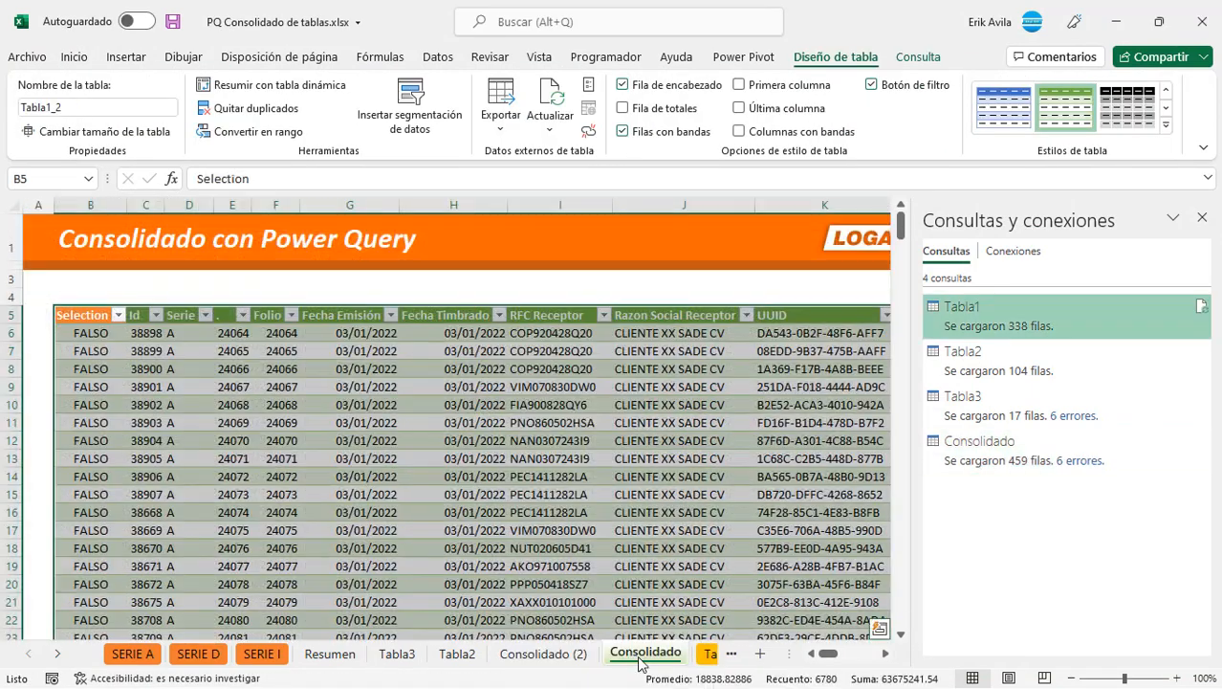
{"action": "left_click_drag", "start_coordinate": [631, 660], "coordinate": [393, 658]}
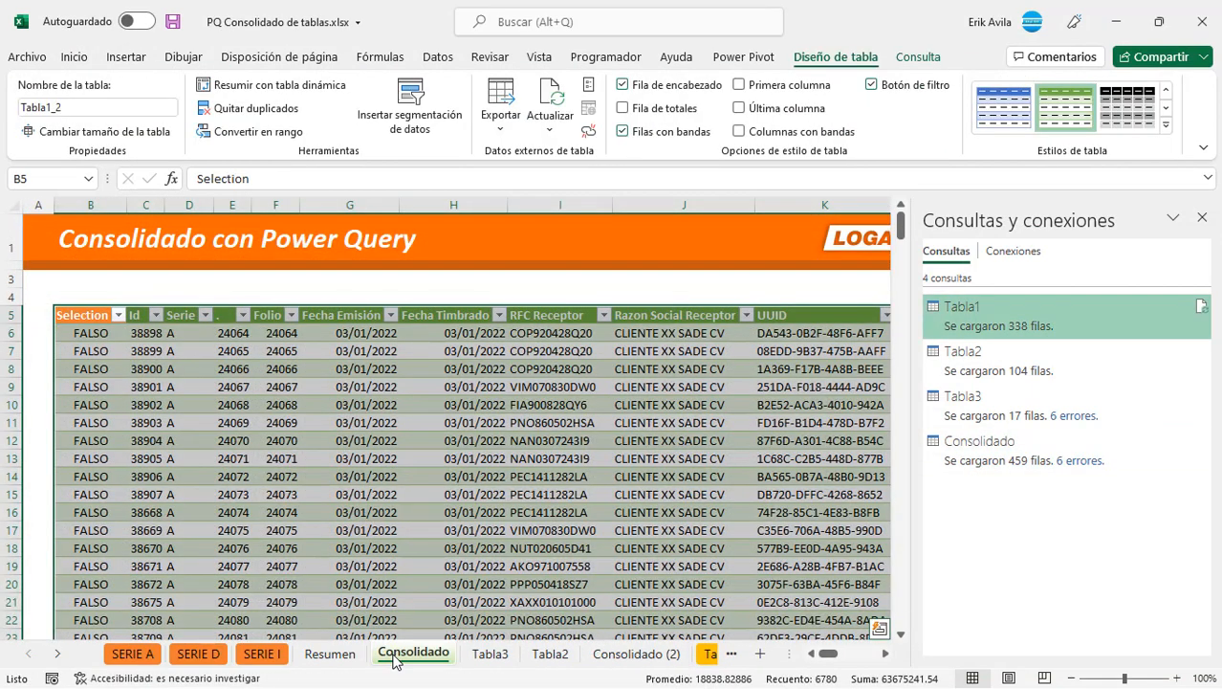
{"action": "double_click", "coordinate": [412, 652]}
{"action": "type", "text": "Tabla1"}
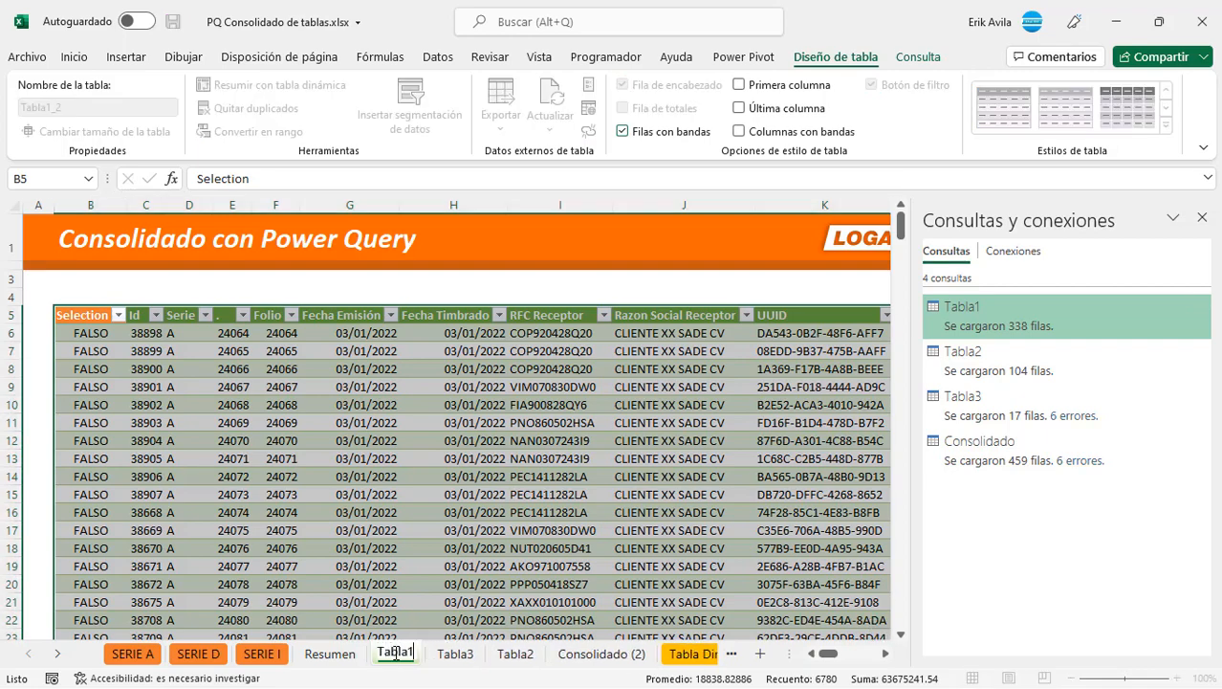
{"action": "key", "text": "Return"}
Move the Tabla2 sheet between Tabla1 and Tabla3, and show the Tabla3 sheet.
{"action": "left_click", "coordinate": [515, 654]}
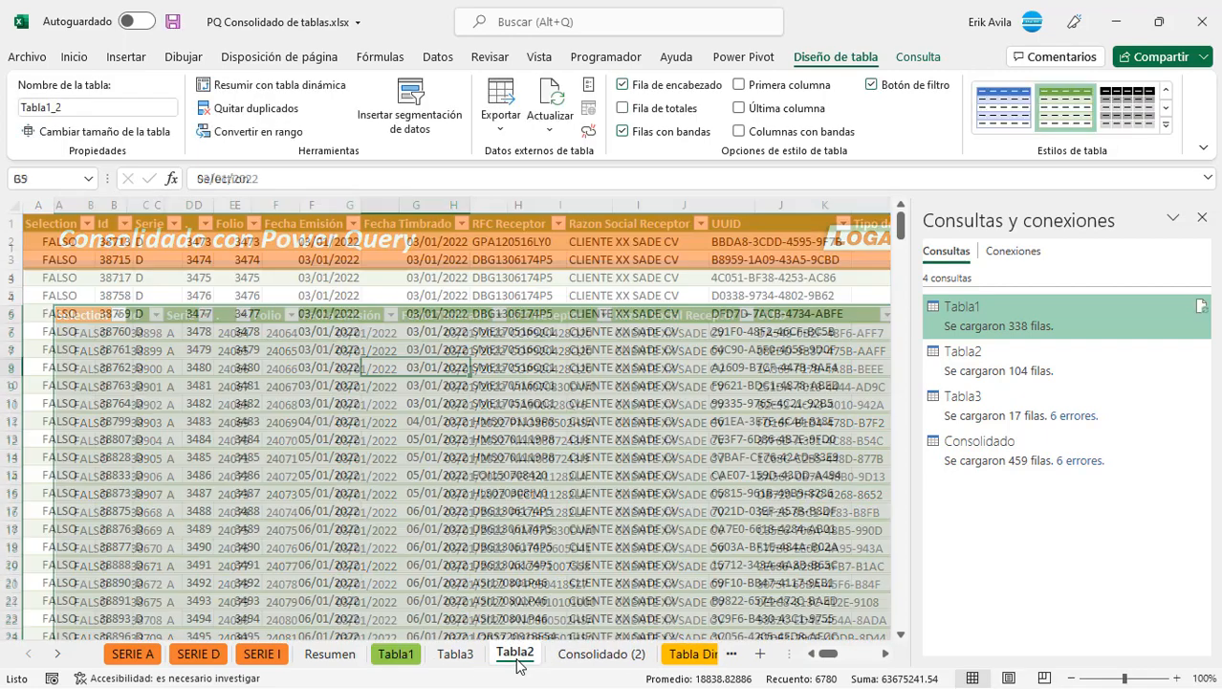
{"action": "left_click_drag", "start_coordinate": [513, 656], "coordinate": [449, 658]}
{"action": "left_click", "coordinate": [514, 653]}
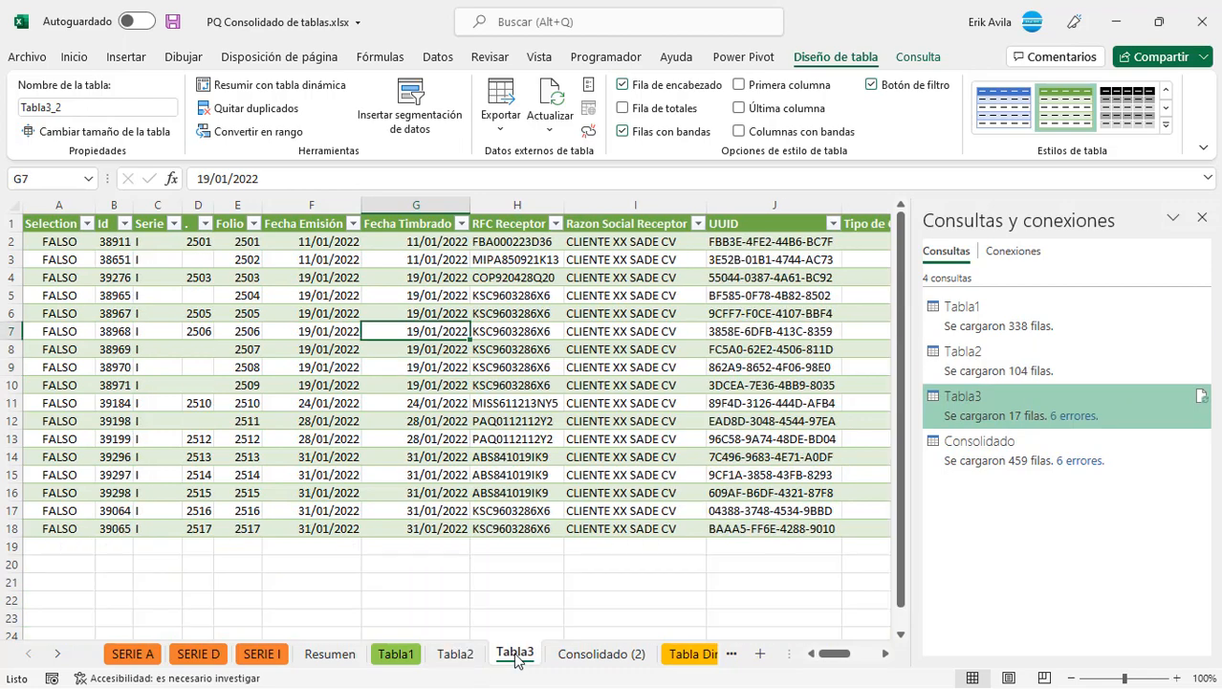
Rename the Consolidado (2) sheet as Consolidado.
{"action": "left_click", "coordinate": [593, 653]}
{"action": "double_click", "coordinate": [589, 656]}
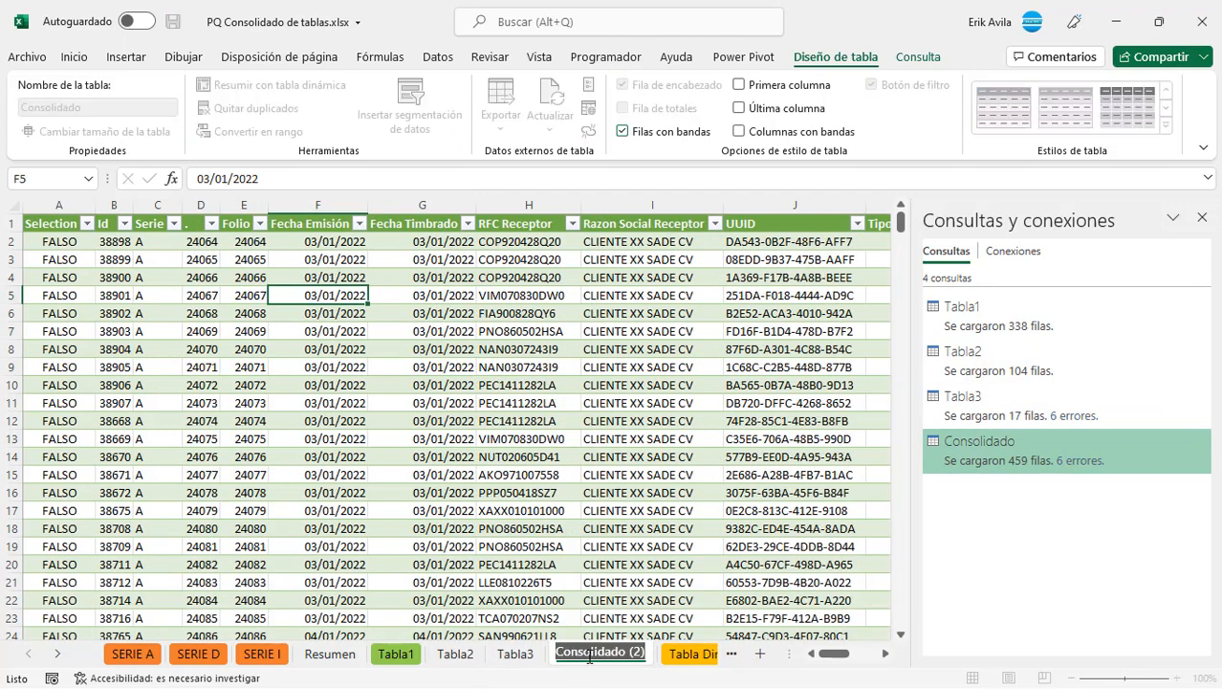
{"action": "type", "text": "Consolidado"}
{"action": "key", "text": "Return"}
Insert a blank column A and a blank row 1 around the Consolidado table, and narrow column A.
{"action": "left_click", "coordinate": [43, 203]}
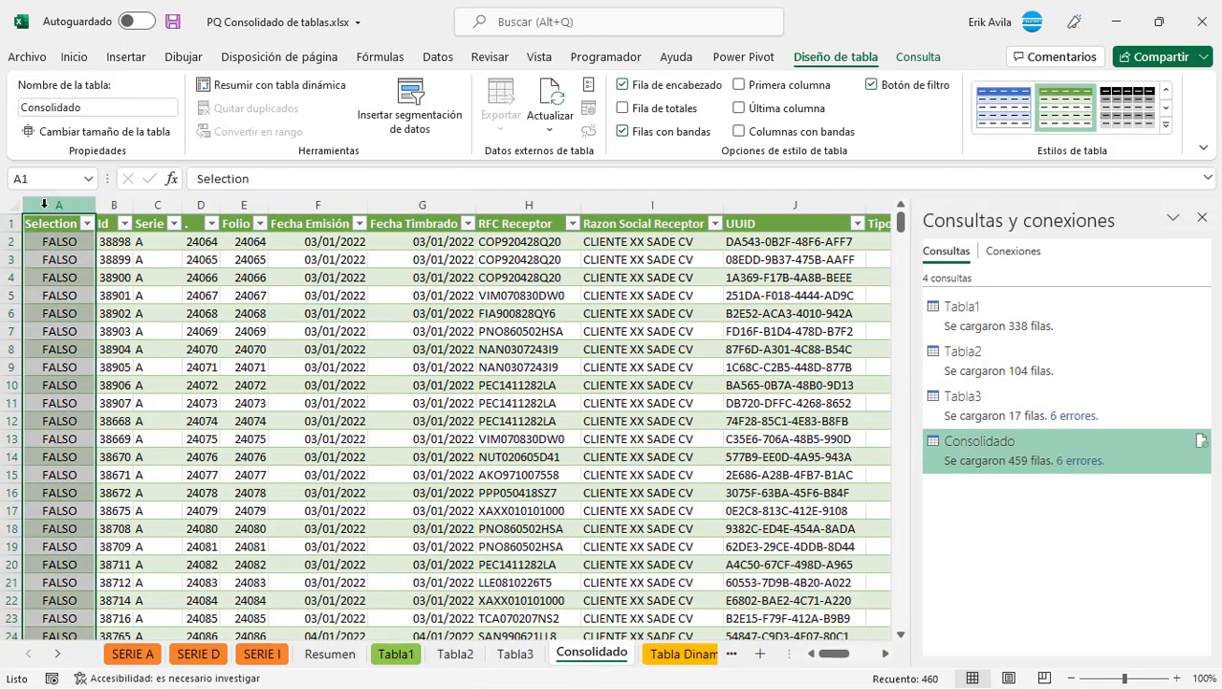
{"action": "right_click", "coordinate": [43, 203]}
{"action": "left_click", "coordinate": [87, 385]}
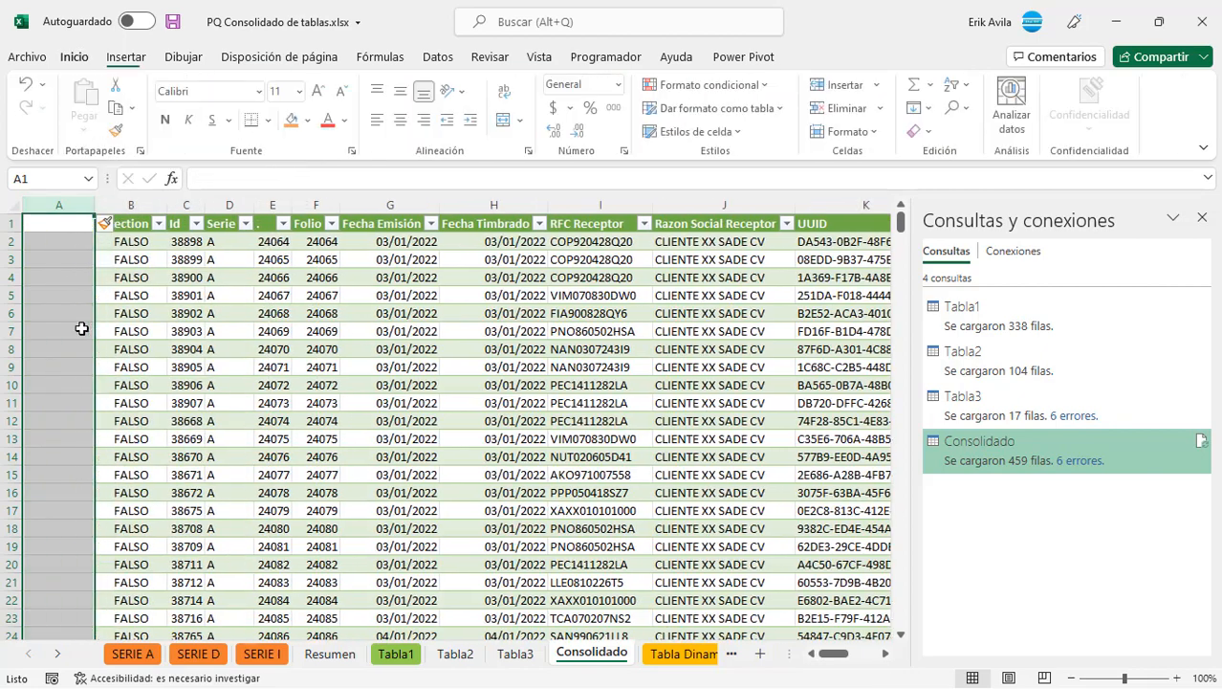
{"action": "left_click", "coordinate": [11, 223]}
{"action": "right_click", "coordinate": [11, 223]}
{"action": "left_click", "coordinate": [63, 394]}
{"action": "left_click", "coordinate": [67, 331]}
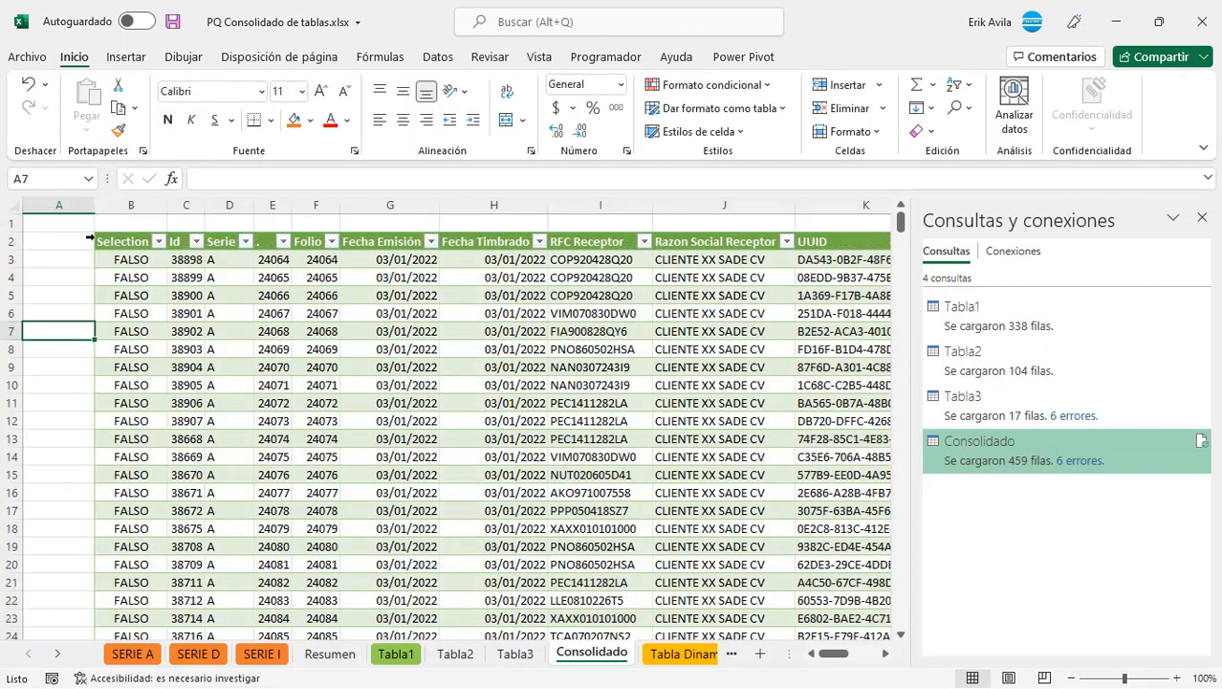
{"action": "left_click_drag", "start_coordinate": [95, 204], "coordinate": [60, 204]}
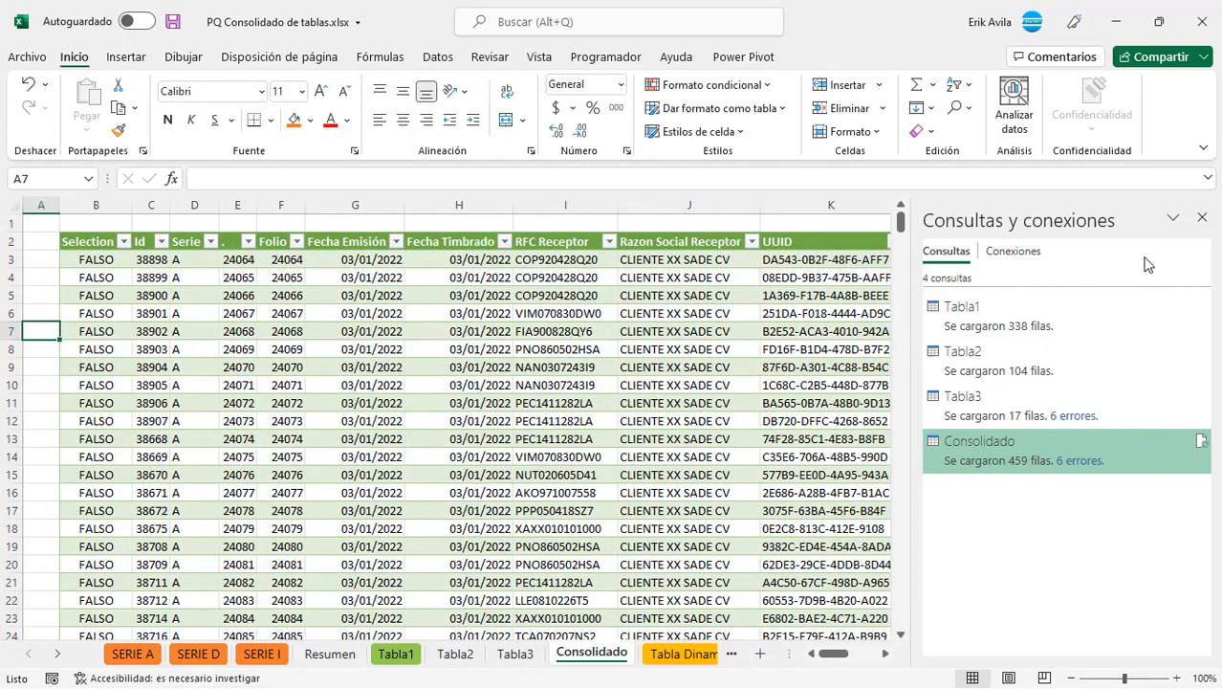
Close the queries and connections list, and examine the Consolidado table's last rows and the filter values of Serie and Fecha Emisión.
{"action": "left_click", "coordinate": [1204, 220]}
{"action": "left_click", "coordinate": [341, 325]}
{"action": "key", "text": "ctrl+Down"}
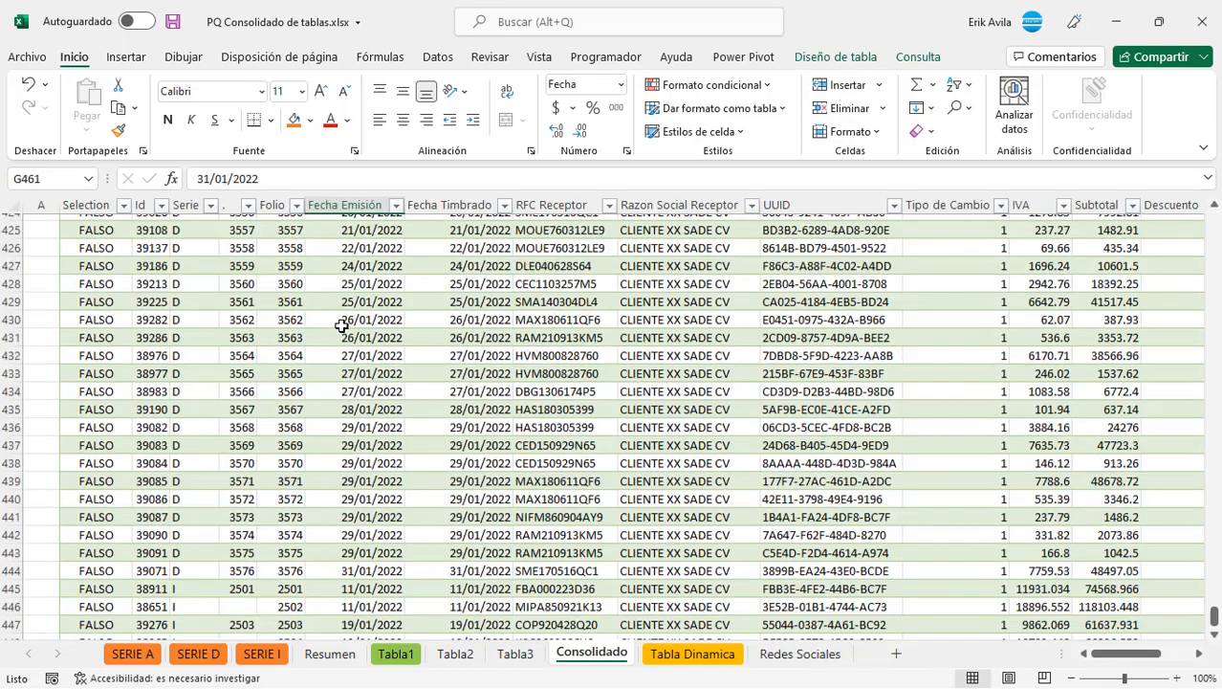
{"action": "key", "text": "ctrl+Up"}
{"action": "key", "text": "ctrl+Up"}
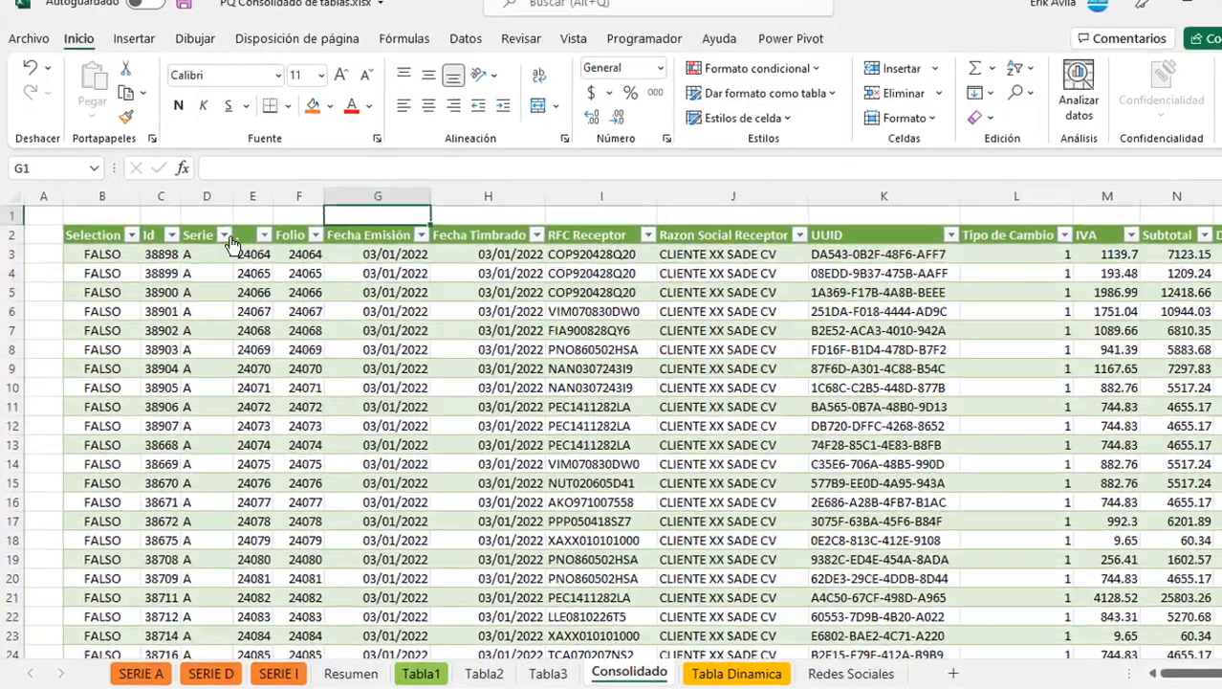
{"action": "left_click", "coordinate": [209, 241]}
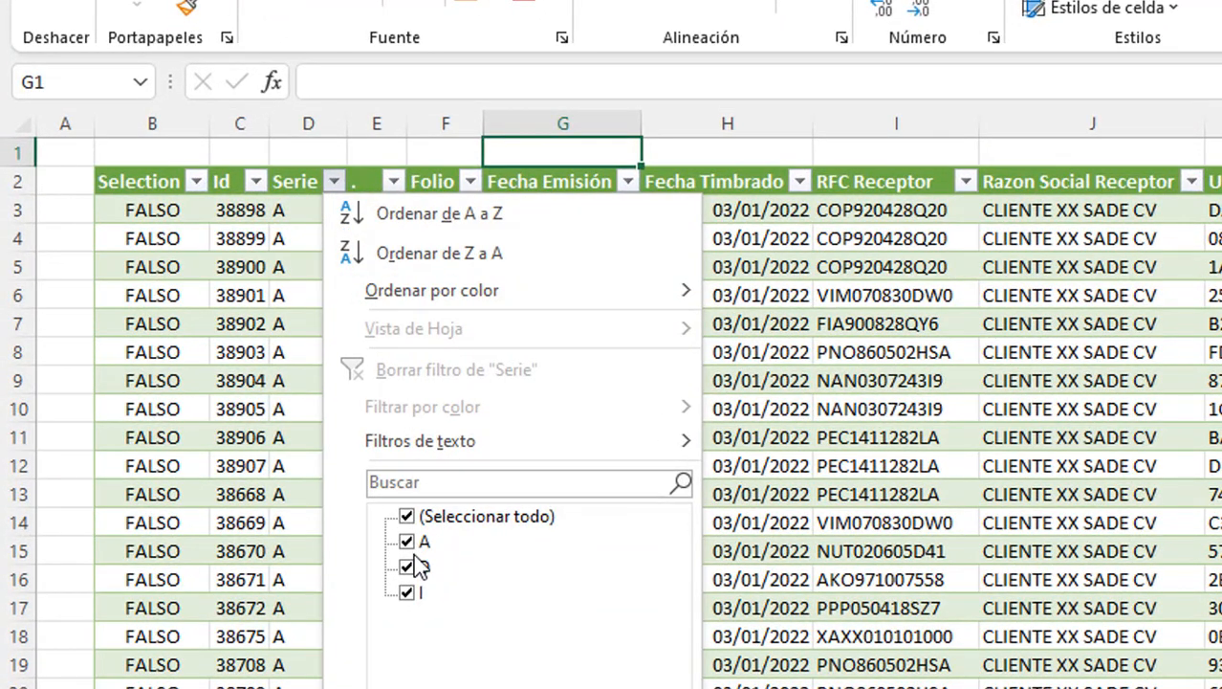
{"action": "left_click", "coordinate": [276, 304]}
{"action": "left_click", "coordinate": [333, 181]}
{"action": "left_click", "coordinate": [727, 466]}
{"action": "left_click", "coordinate": [628, 181]}
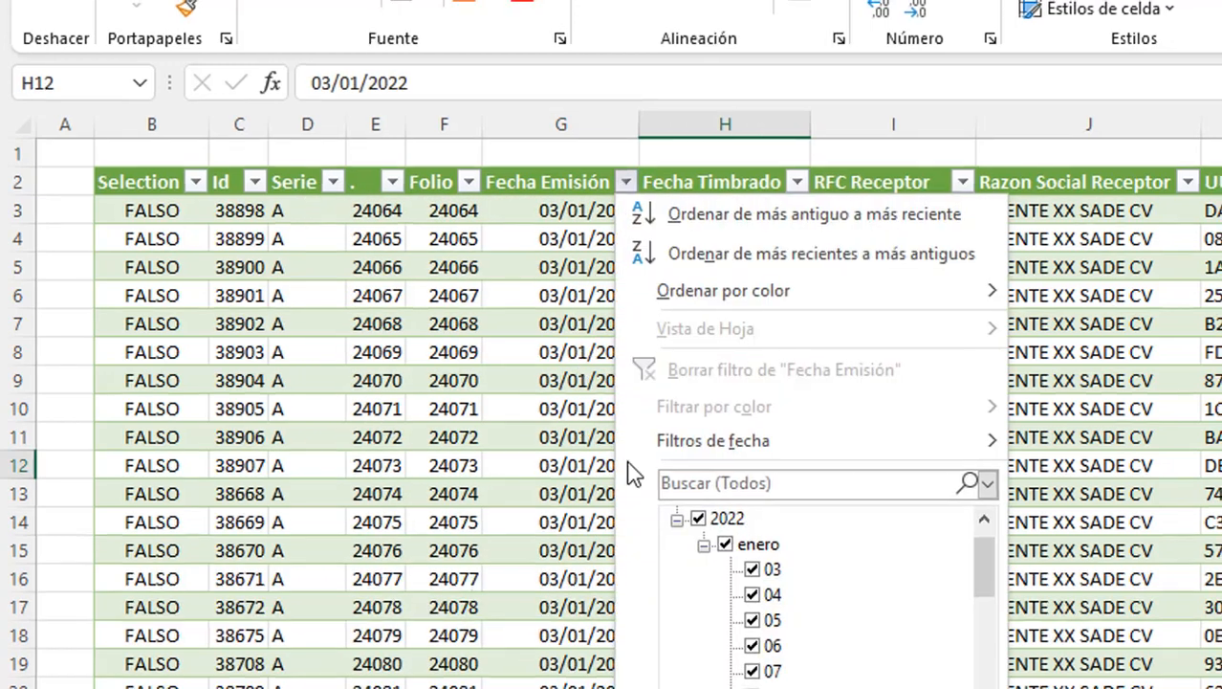
{"action": "left_click_drag", "start_coordinate": [995, 575], "coordinate": [994, 628]}
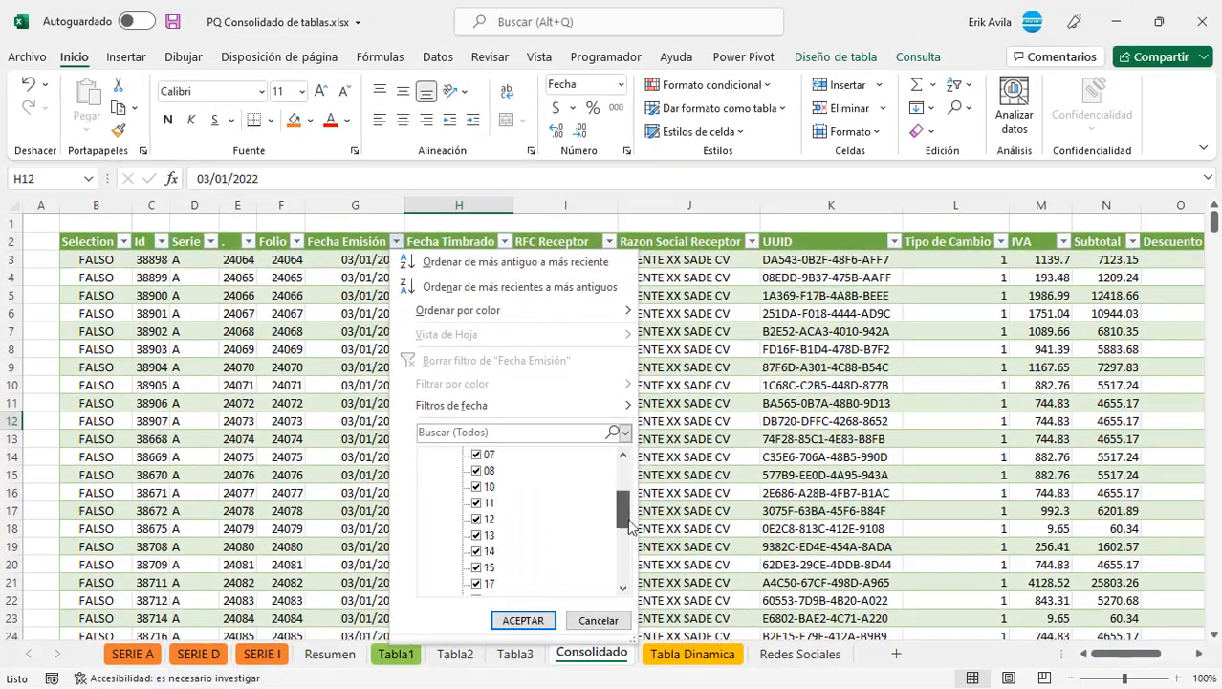
{"action": "left_click", "coordinate": [831, 367]}
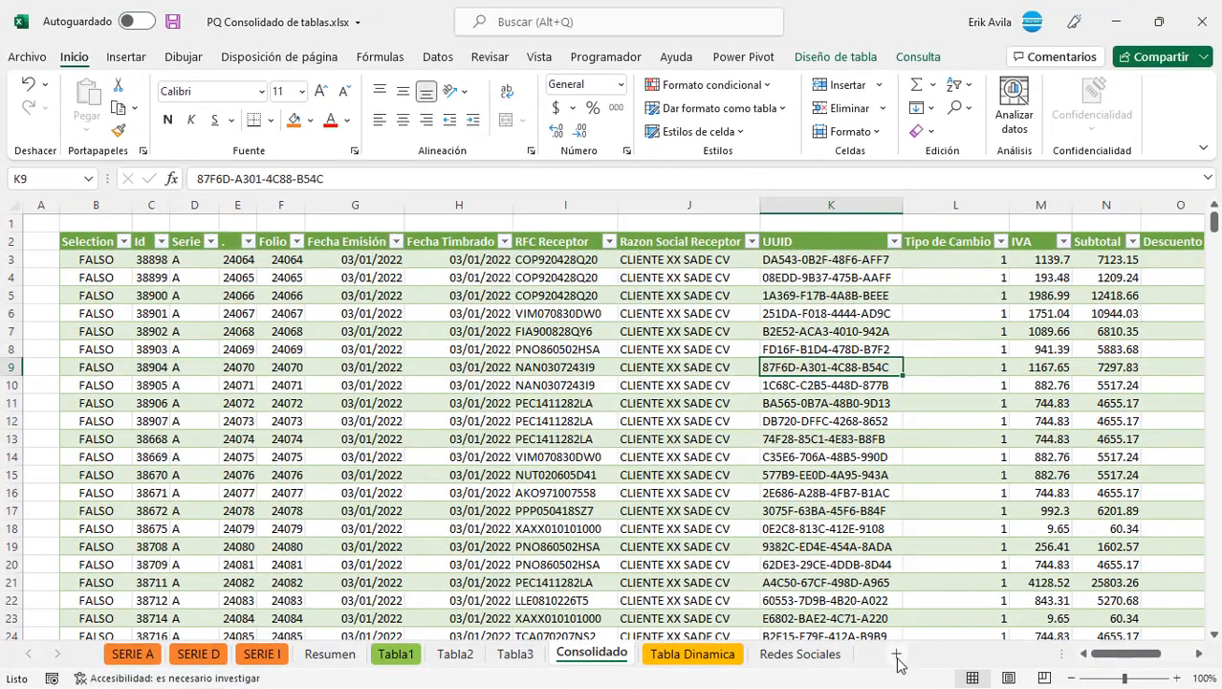
Examine the filter lists of the IVA and Total columns in the Consolidado table.
{"action": "scroll", "coordinate": [899, 660], "scroll_direction": "right", "scroll_amount": 3}
{"action": "left_click", "coordinate": [734, 246]}
{"action": "left_click", "coordinate": [734, 246]}
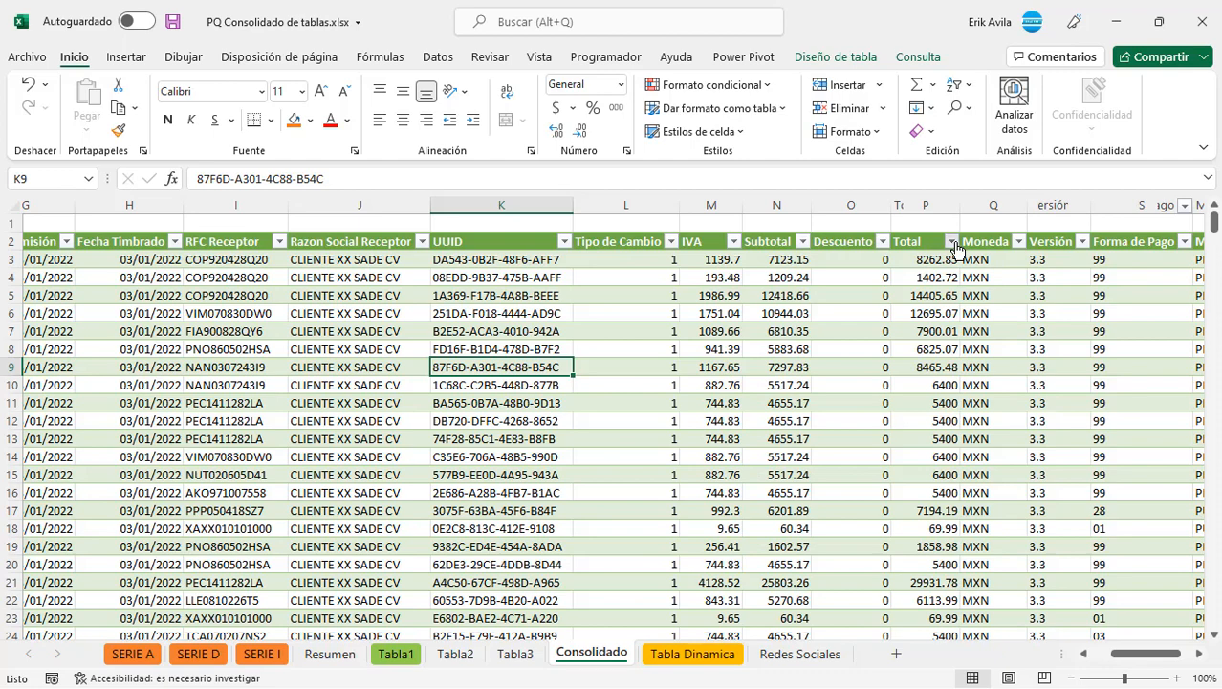
{"action": "left_click", "coordinate": [953, 242]}
{"action": "left_click", "coordinate": [953, 242]}
{"action": "scroll", "coordinate": [339, 287], "scroll_direction": "left", "scroll_amount": 5}
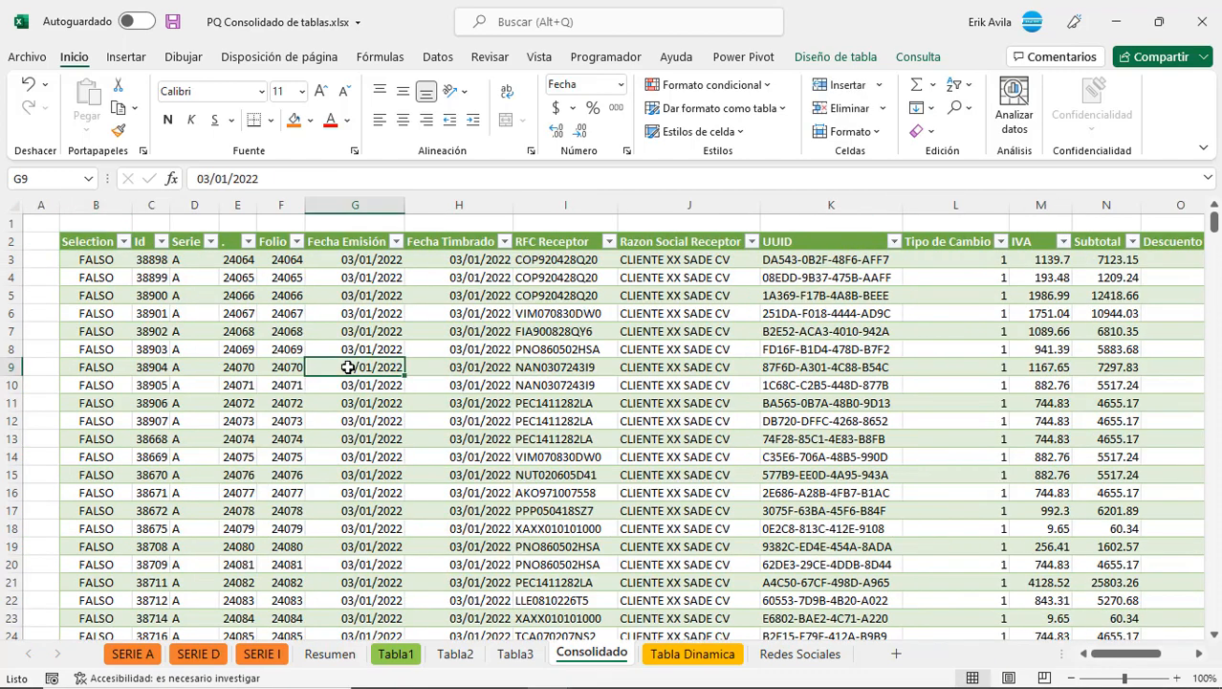
{"action": "left_click", "coordinate": [343, 295]}
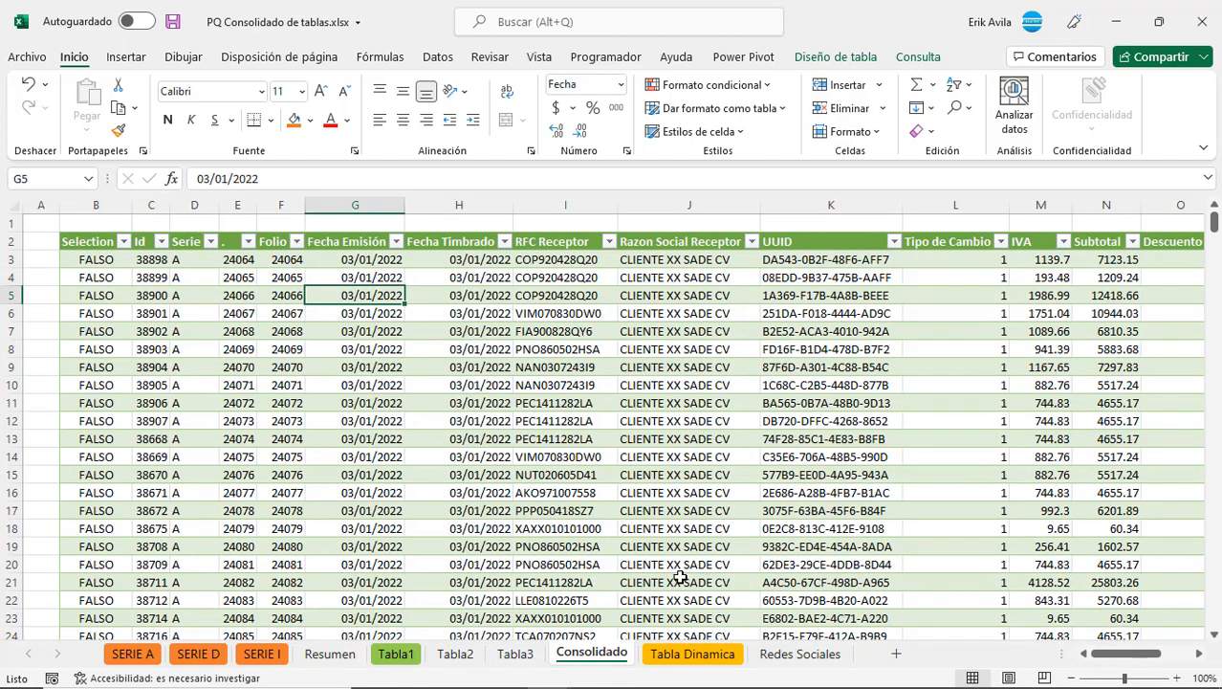
Create a pivot table from the Consolidado table on the existing Tabla Dinamica sheet at cell B8.
{"action": "left_click", "coordinate": [250, 313]}
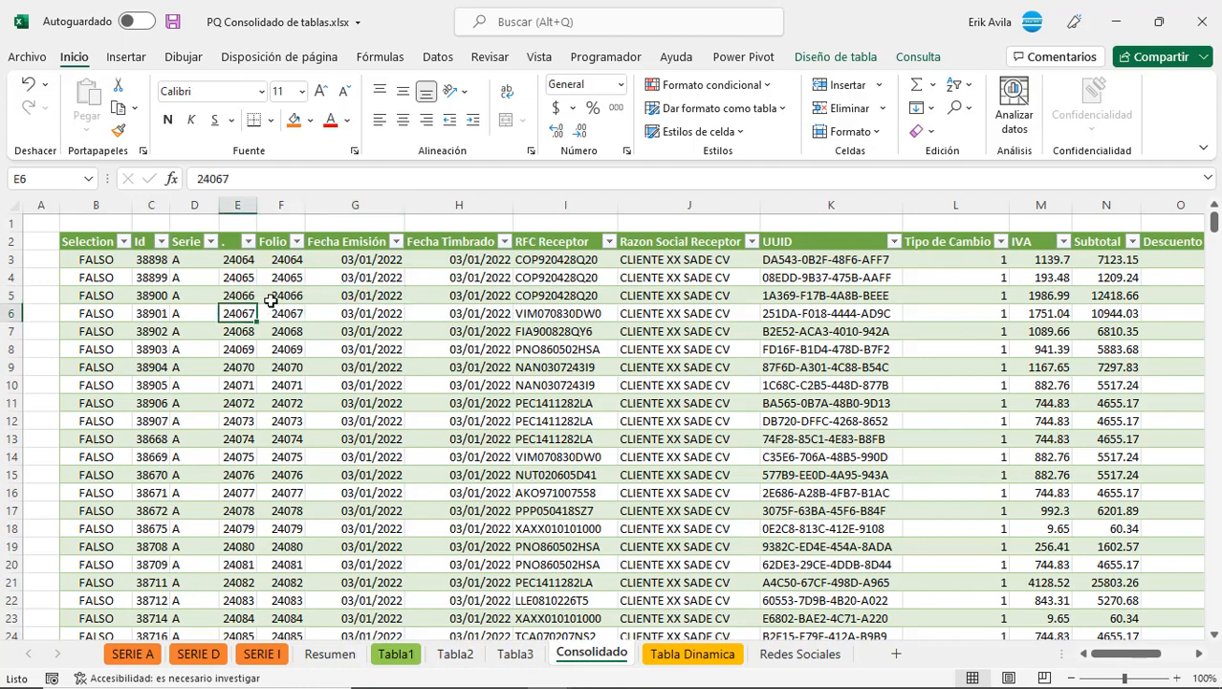
{"action": "left_click", "coordinate": [122, 57]}
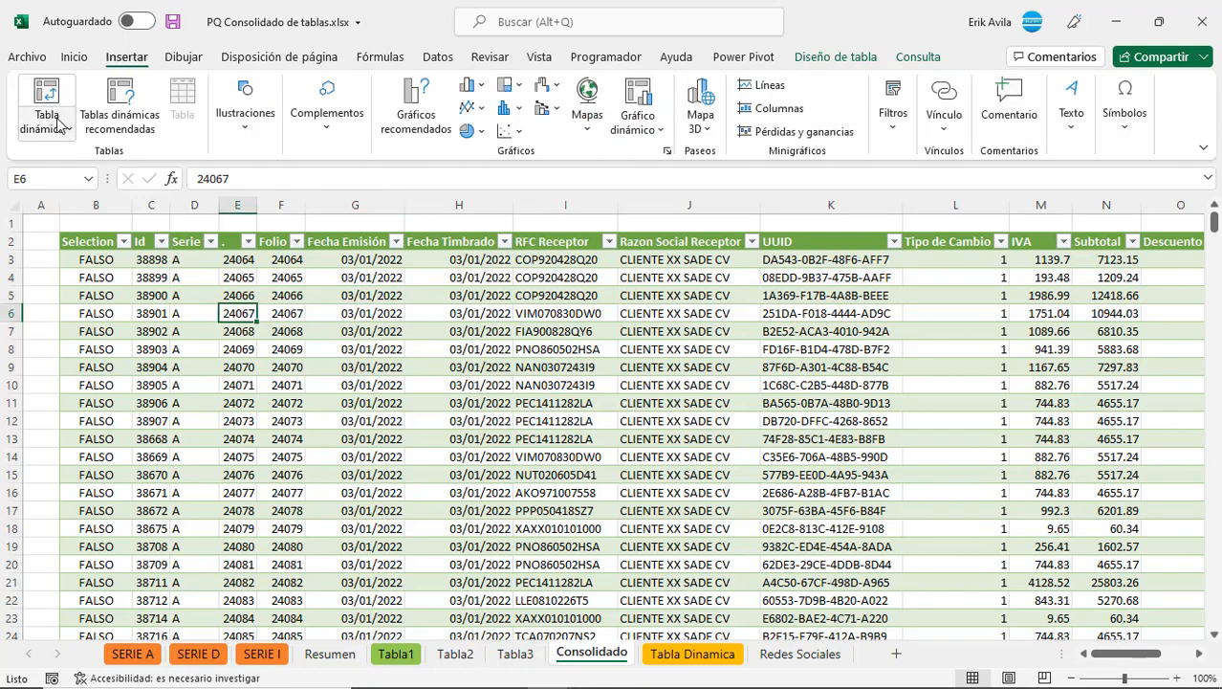
{"action": "left_click", "coordinate": [45, 123]}
{"action": "left_click", "coordinate": [88, 157]}
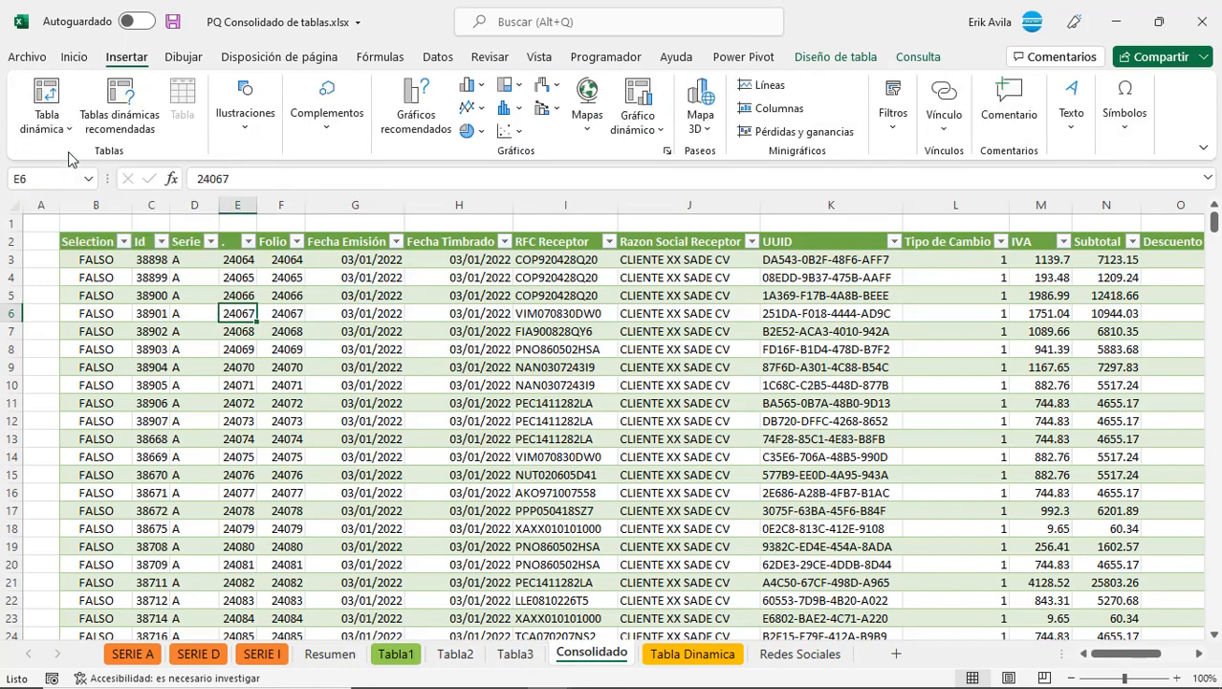
{"action": "left_click", "coordinate": [350, 473]}
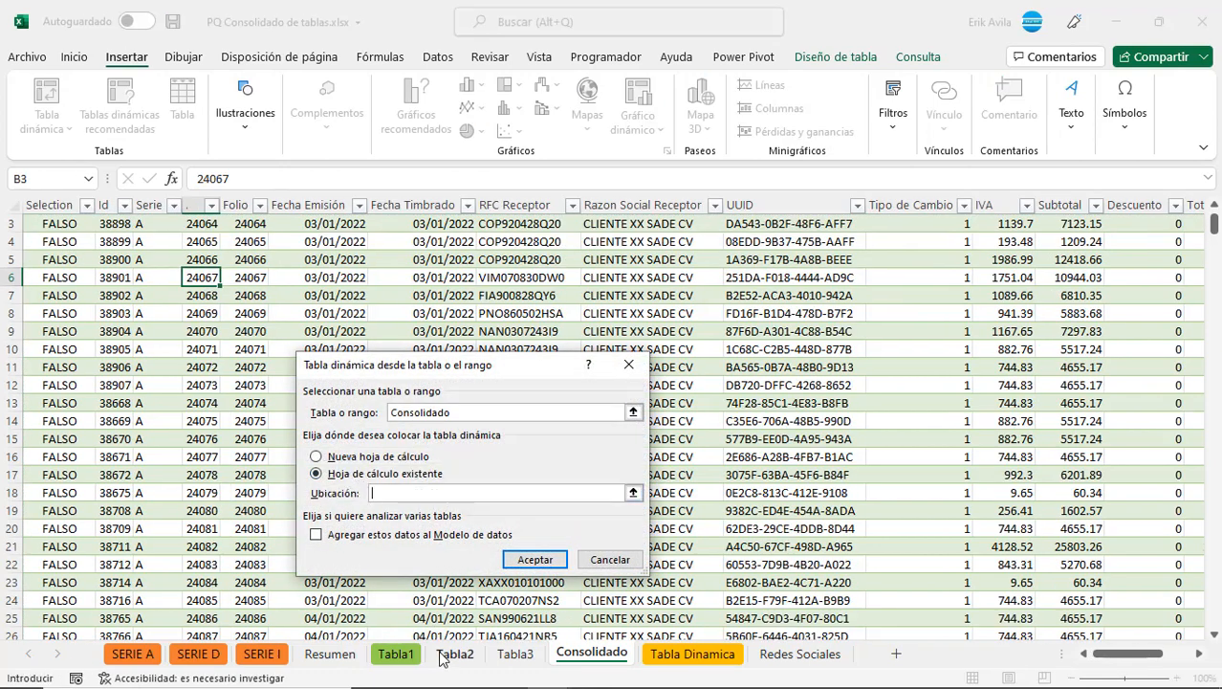
{"action": "left_click", "coordinate": [696, 658]}
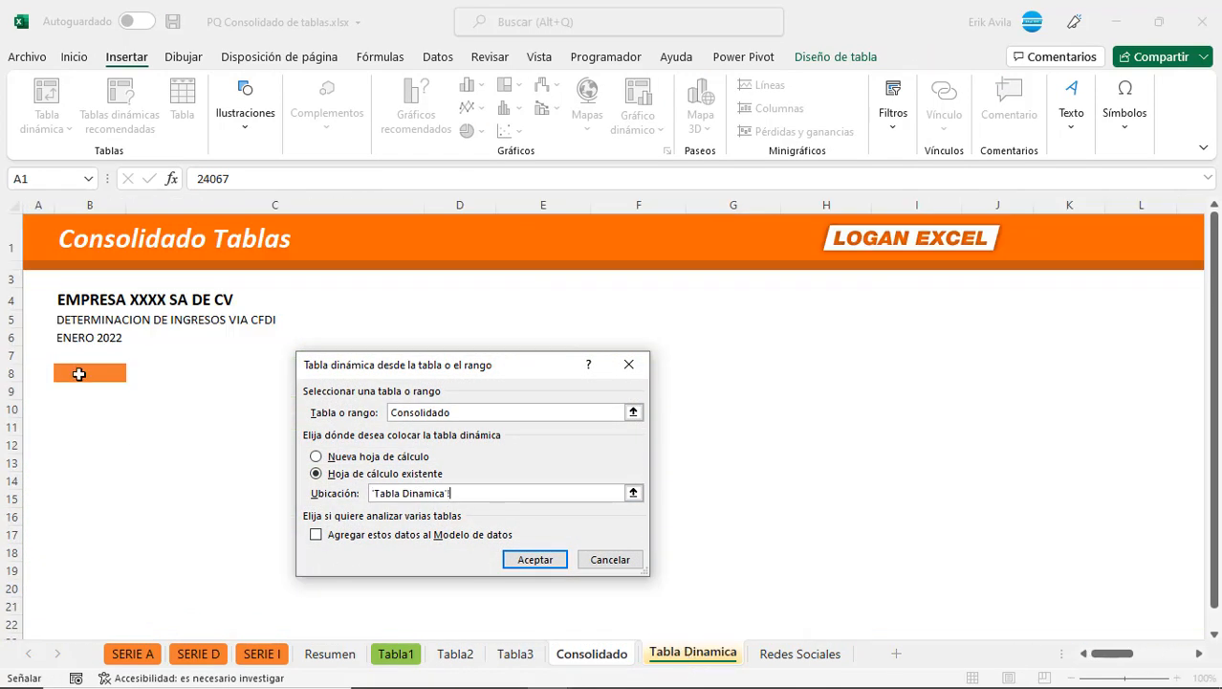
{"action": "left_click", "coordinate": [78, 374]}
{"action": "left_click", "coordinate": [547, 565]}
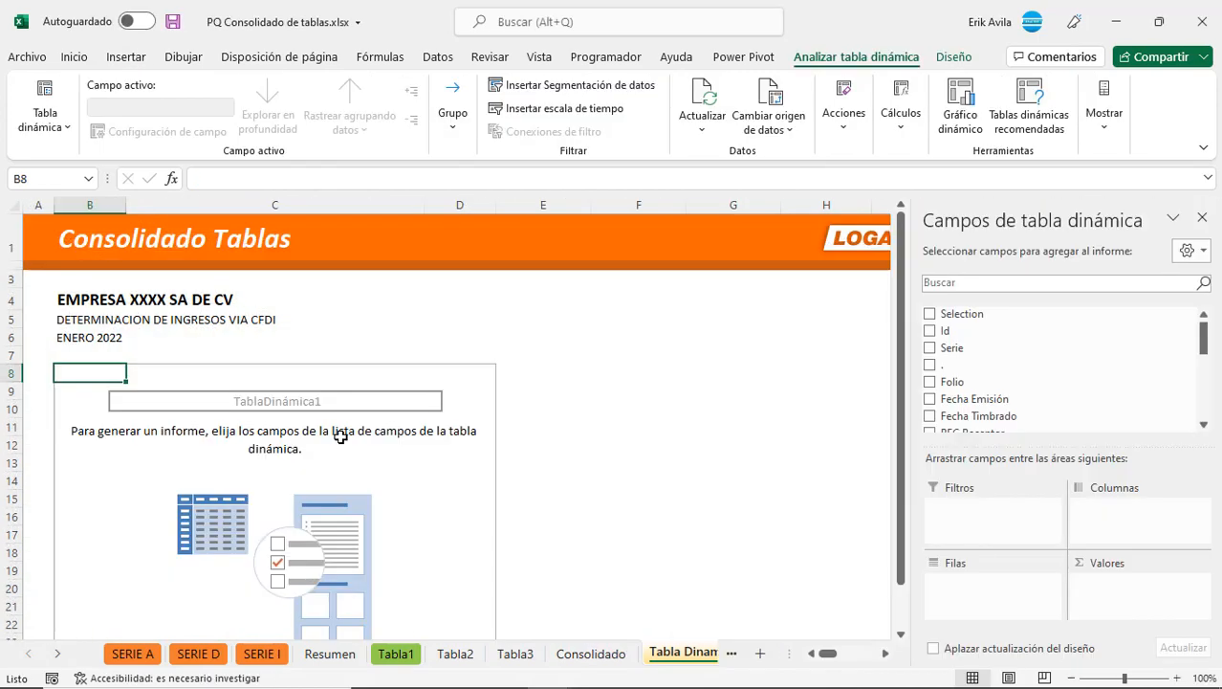
Consult the Resumen sheet and add the Serie field to the pivot table's rows.
{"action": "left_click", "coordinate": [344, 655]}
{"action": "left_click", "coordinate": [677, 658]}
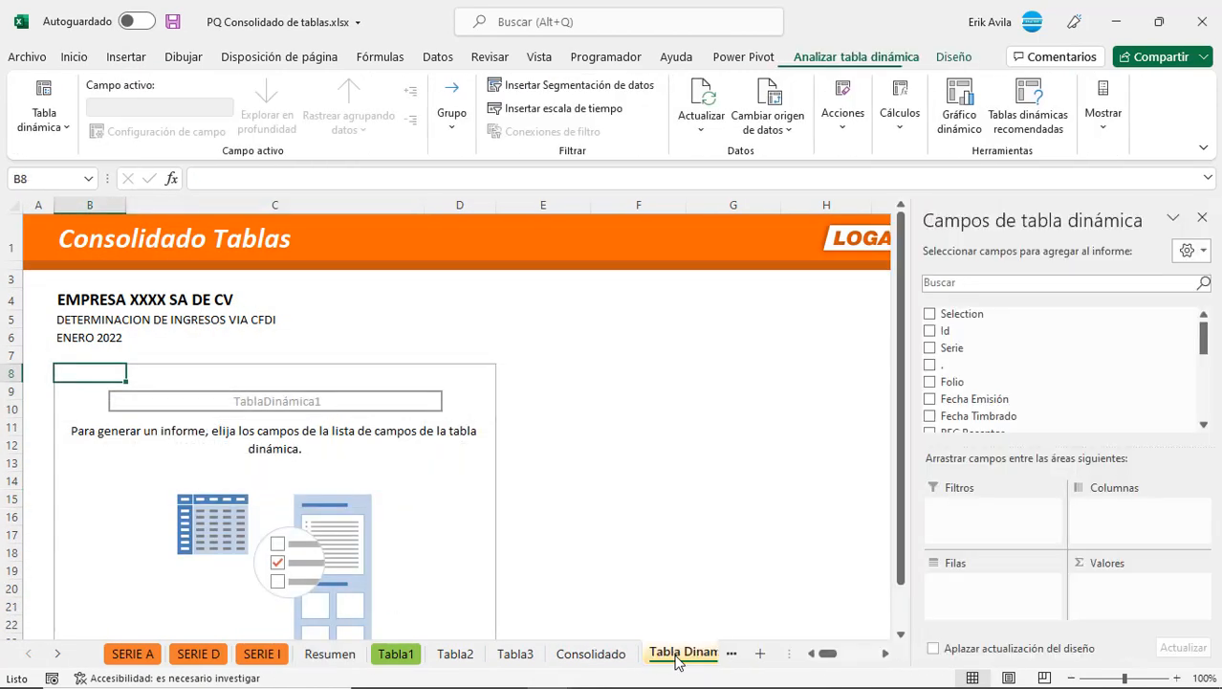
{"action": "left_click_drag", "start_coordinate": [946, 349], "coordinate": [1010, 598]}
Add Folio to the pivot table's values and summarize it by Recuento, to match the N° CFDI column of Resumen.
{"action": "left_click", "coordinate": [330, 653]}
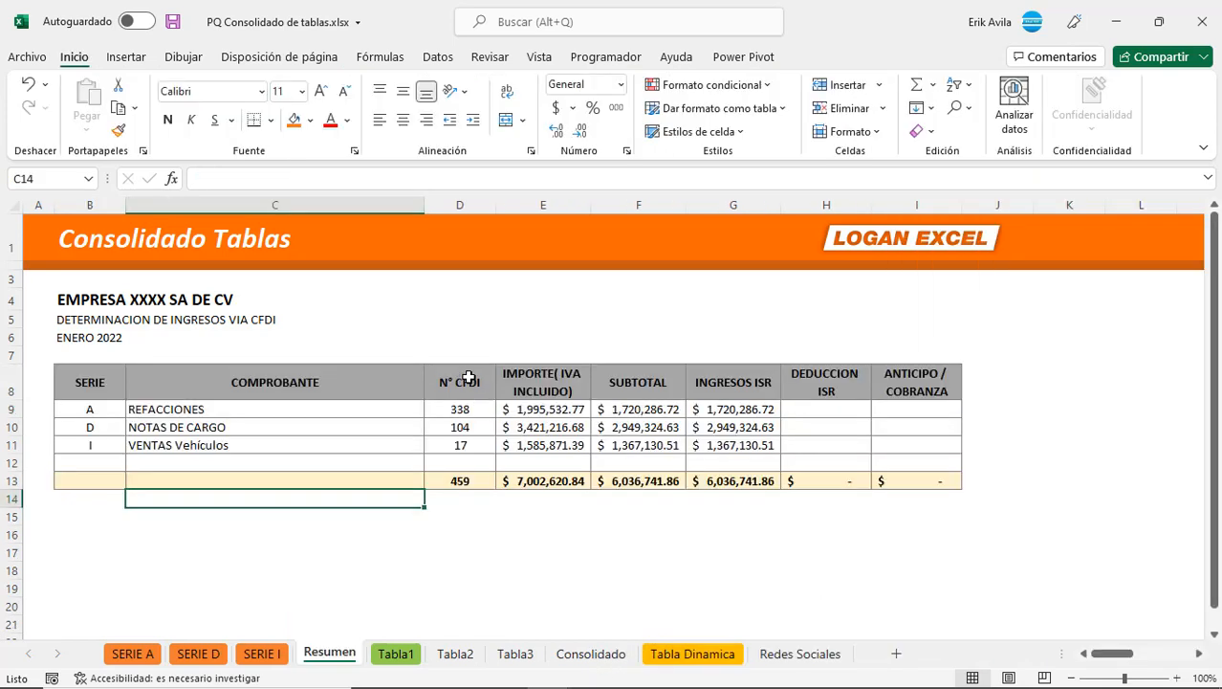
{"action": "left_click_drag", "start_coordinate": [463, 378], "coordinate": [464, 468]}
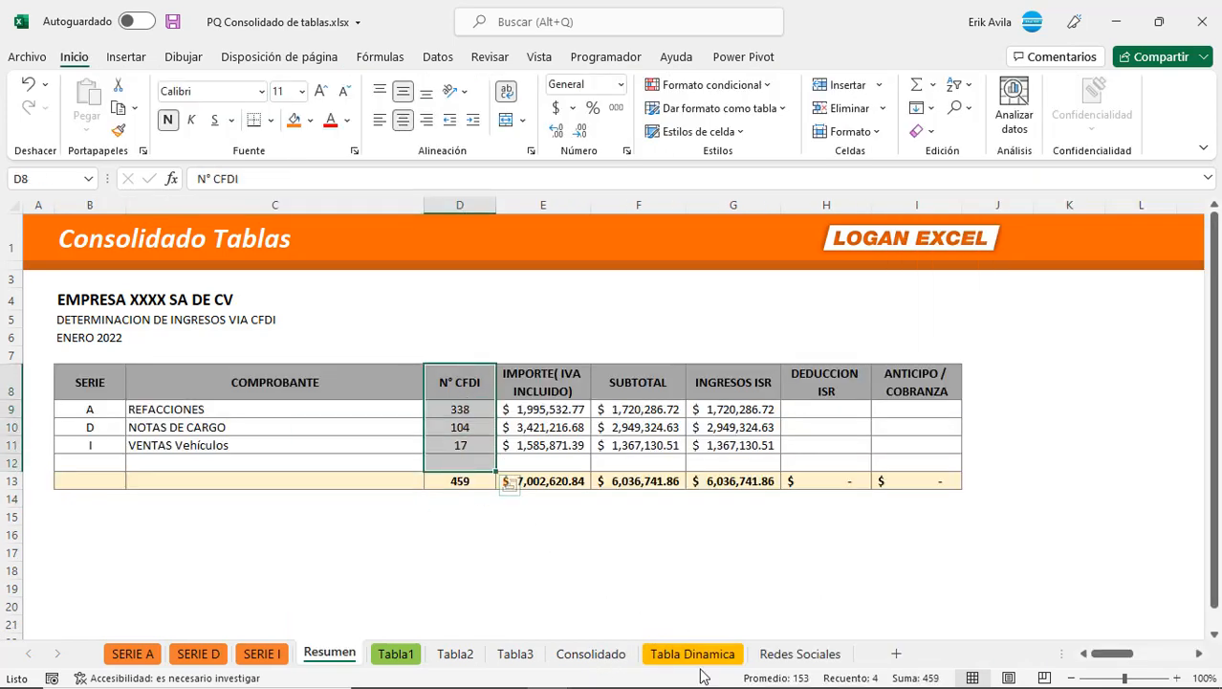
{"action": "left_click", "coordinate": [673, 653]}
{"action": "left_click", "coordinate": [159, 419]}
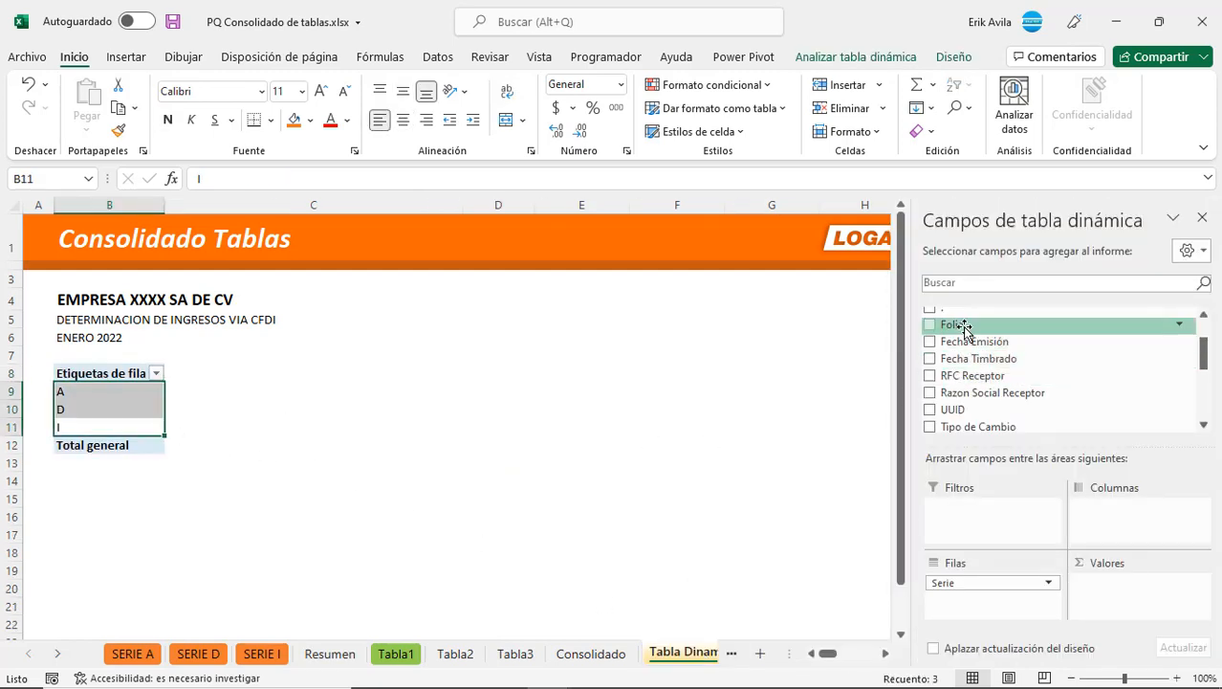
{"action": "left_click_drag", "start_coordinate": [963, 328], "coordinate": [1136, 605]}
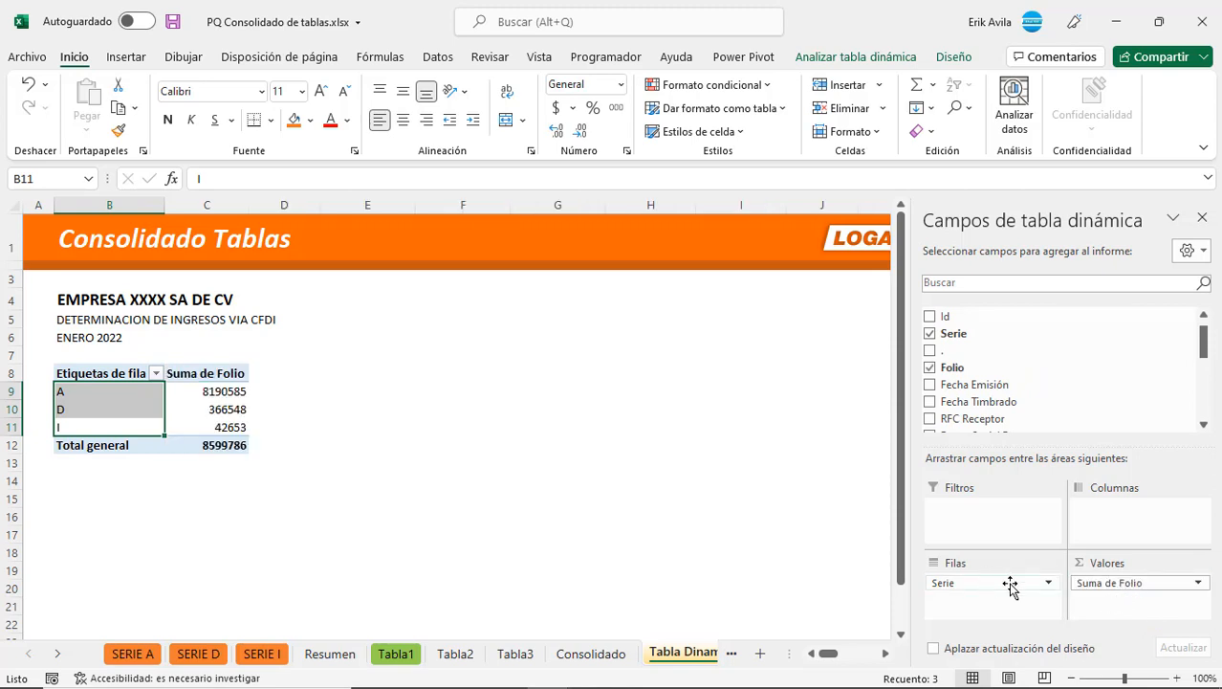
{"action": "left_click", "coordinate": [1119, 584]}
{"action": "left_click", "coordinate": [1110, 563]}
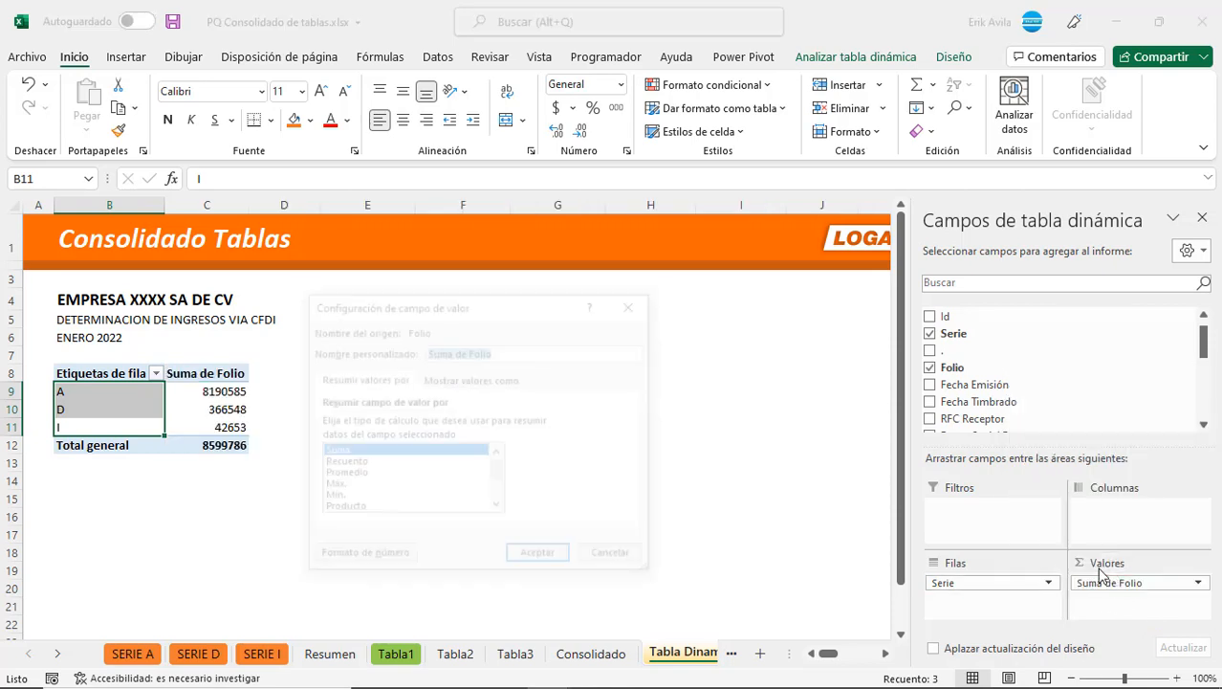
{"action": "left_click", "coordinate": [342, 463]}
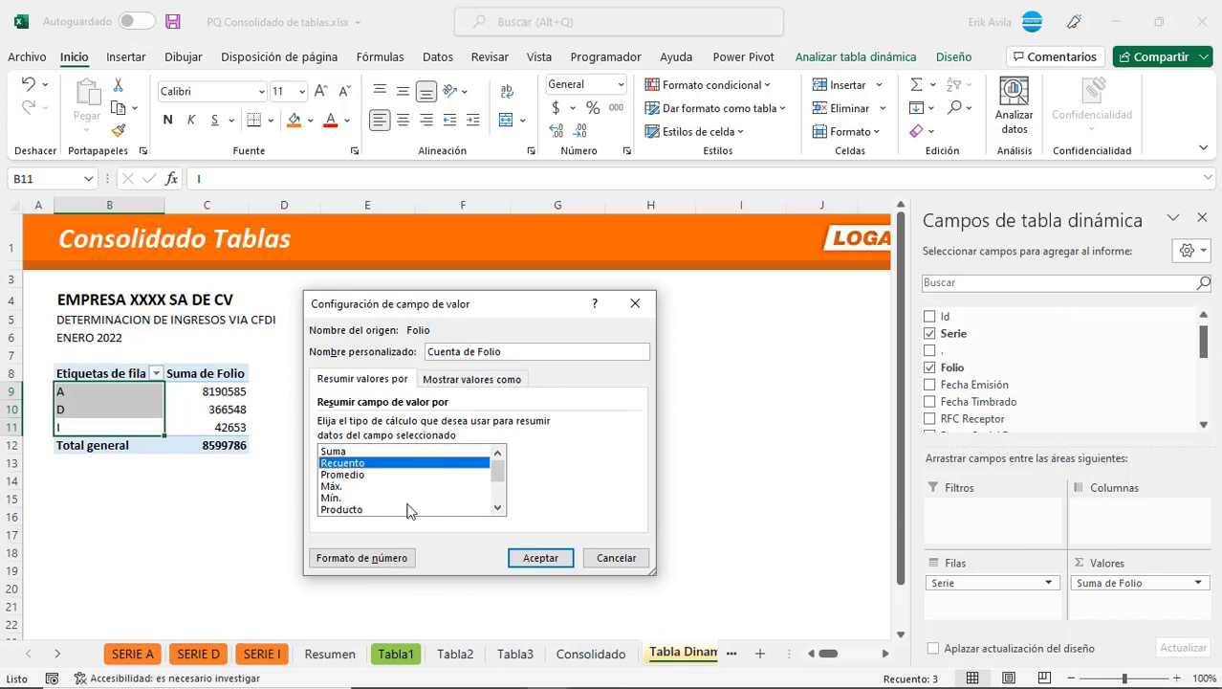
{"action": "left_click", "coordinate": [541, 557]}
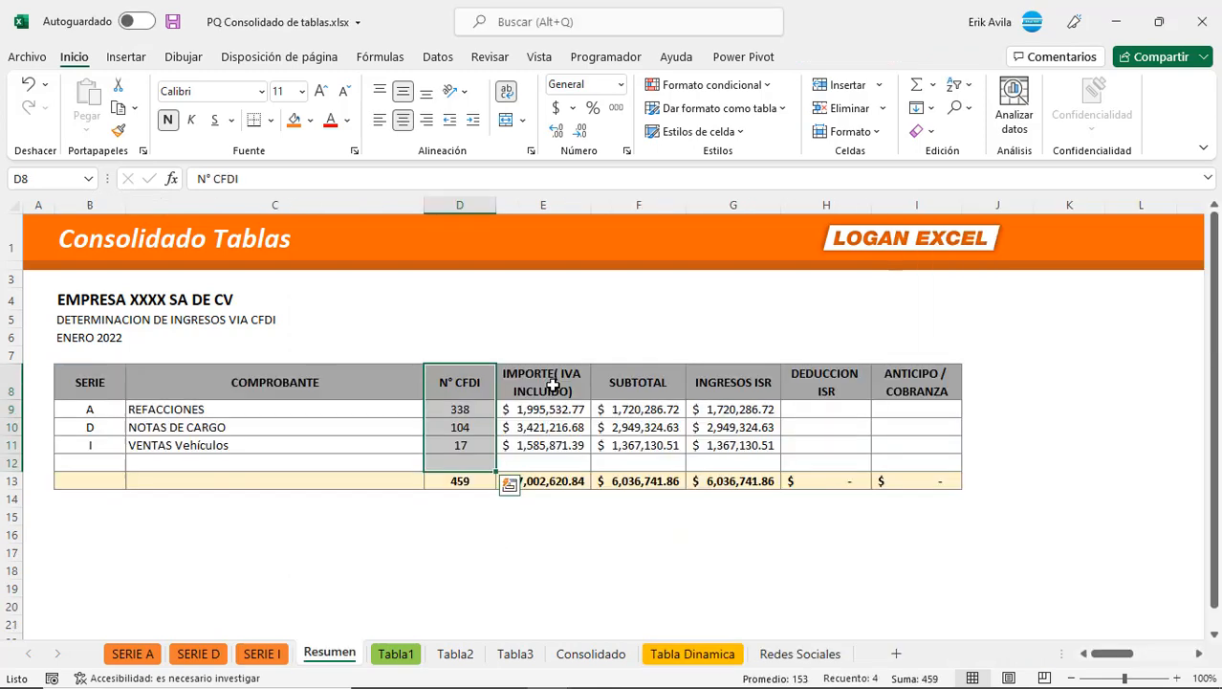
Add Total as a sum to the pivot table's values and apply the accounting number format to its amounts.
{"action": "key", "text": "Right"}
{"action": "left_click", "coordinate": [582, 458]}
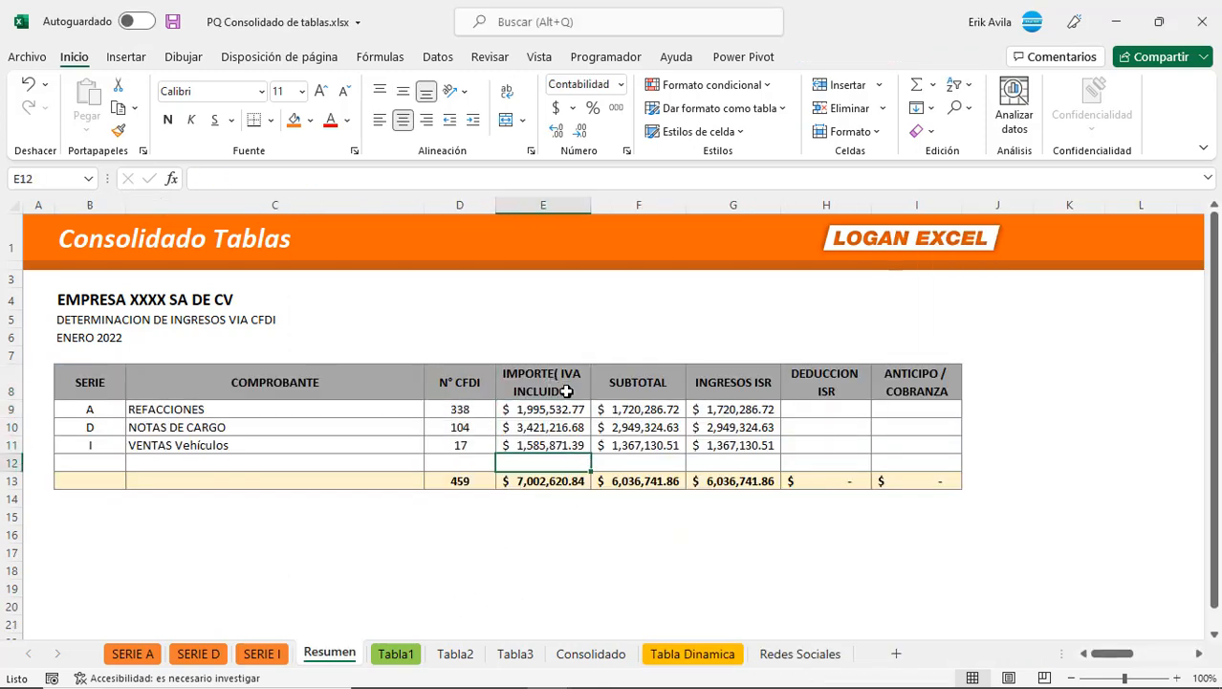
{"action": "left_click", "coordinate": [567, 390]}
{"action": "left_click", "coordinate": [701, 654]}
{"action": "left_click_drag", "start_coordinate": [952, 355], "coordinate": [1132, 600]}
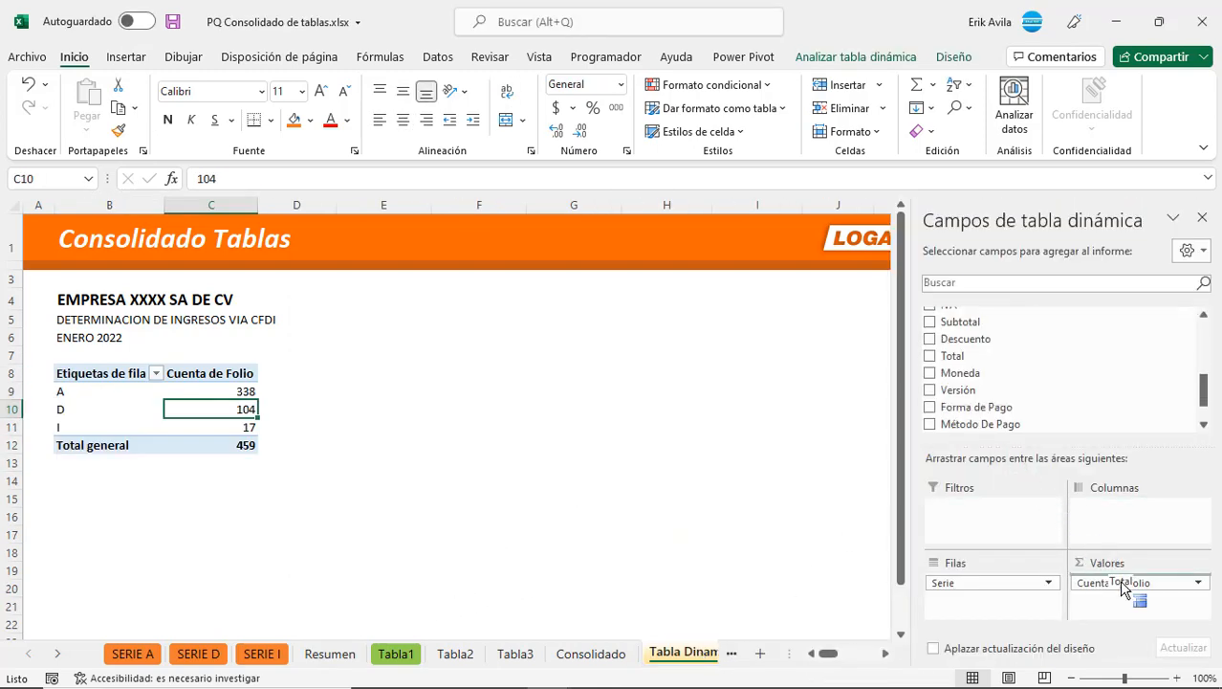
{"action": "left_click_drag", "start_coordinate": [306, 391], "coordinate": [320, 442]}
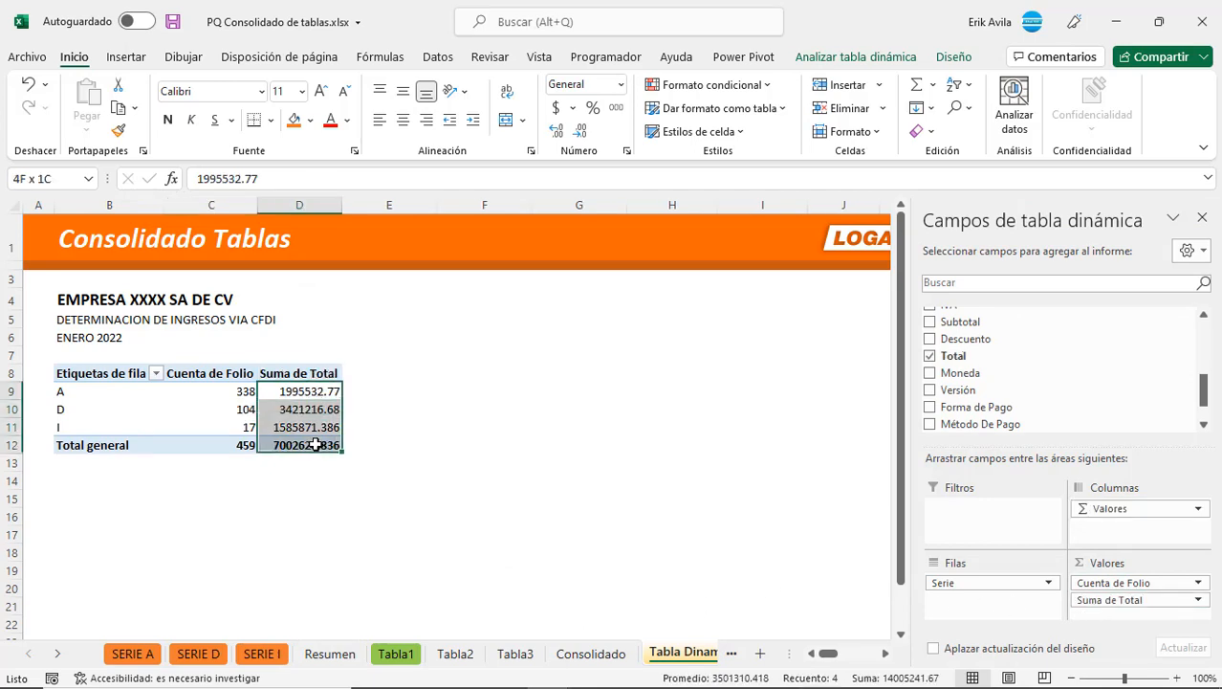
{"action": "left_click", "coordinate": [555, 108]}
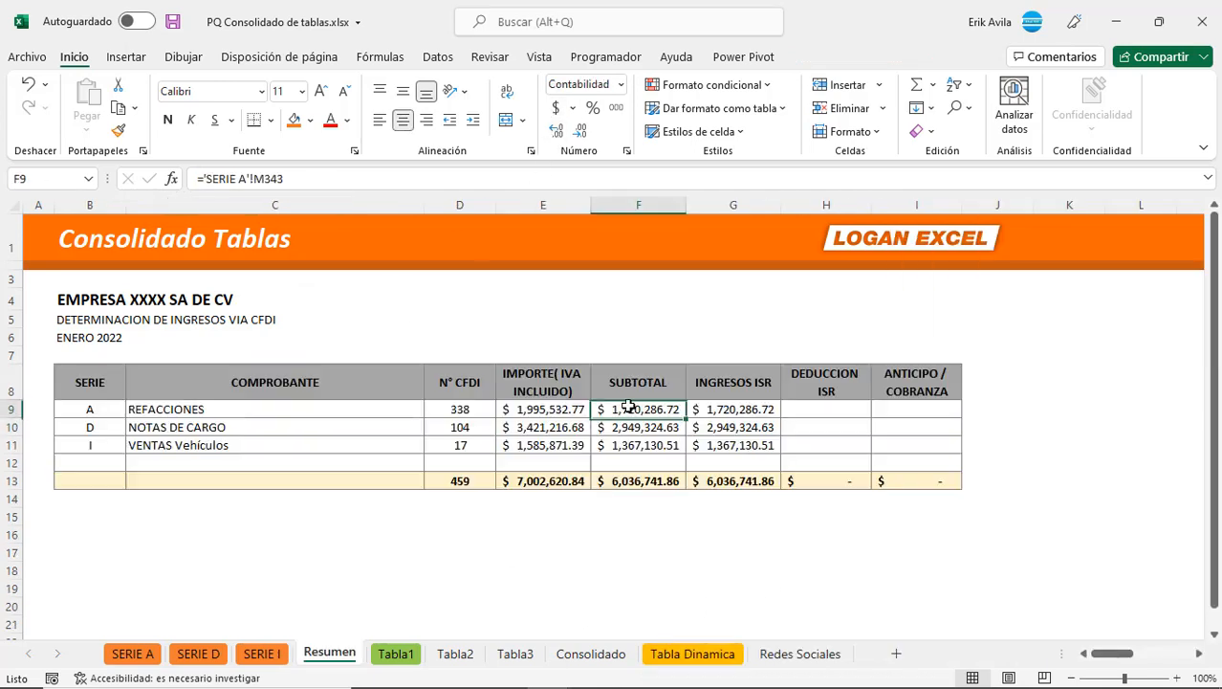
Consult SUBTOTAL and INGRESOS ISR on the Resumen sheet and add Subtotal twice to the pivot table's values as sums in accounting format.
{"action": "left_click_drag", "start_coordinate": [633, 407], "coordinate": [631, 447]}
{"action": "left_click", "coordinate": [689, 653]}
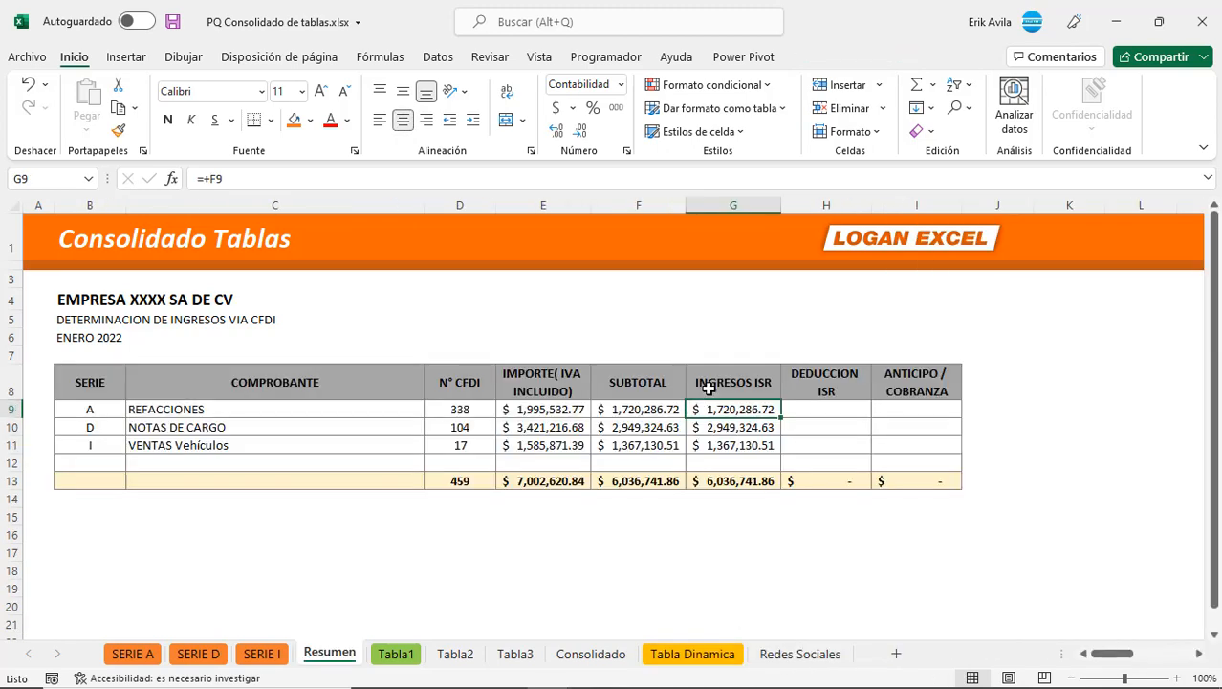
{"action": "left_click", "coordinate": [709, 388]}
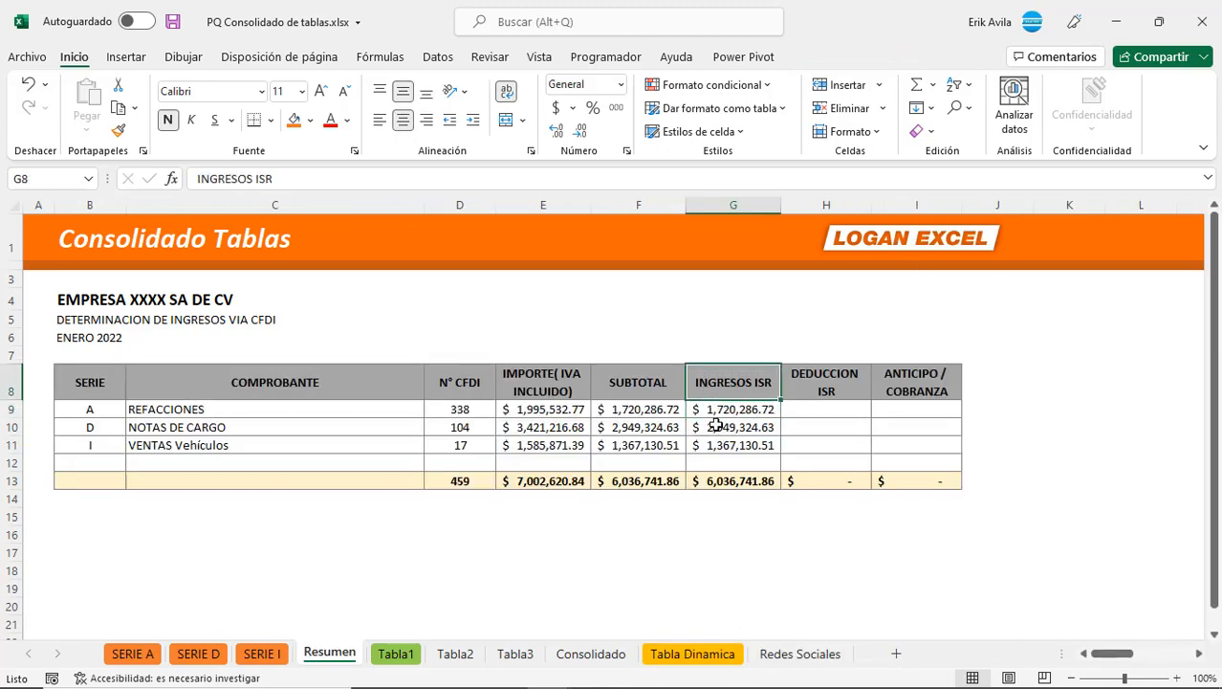
{"action": "left_click", "coordinate": [715, 411]}
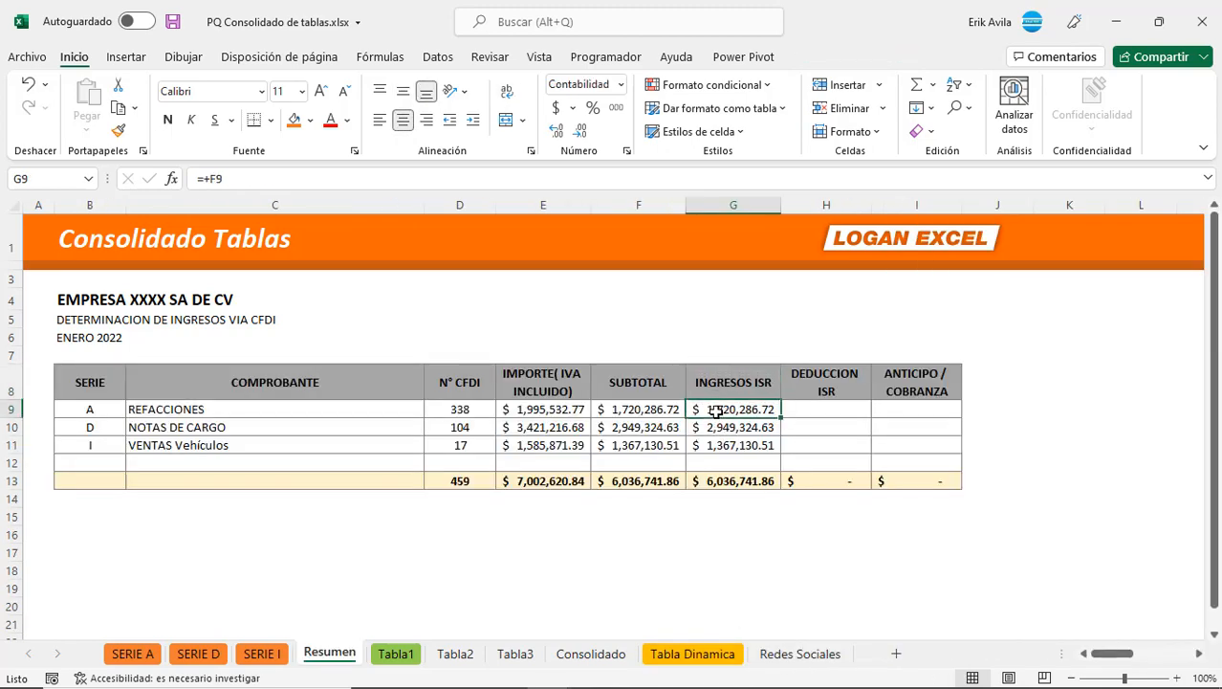
{"action": "left_click", "coordinate": [655, 412]}
{"action": "left_click", "coordinate": [756, 421]}
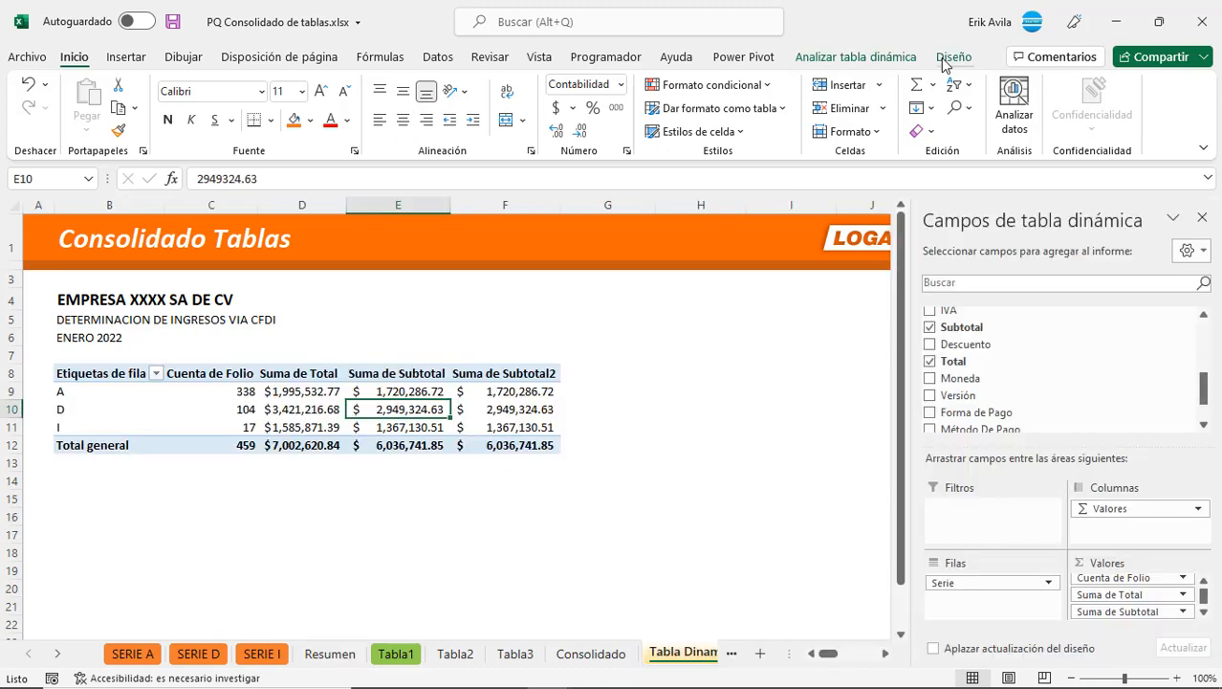
Apply the light grey pivot table style and centre the Cuenta de Folio values.
{"action": "left_click", "coordinate": [953, 57]}
{"action": "left_click", "coordinate": [844, 106]}
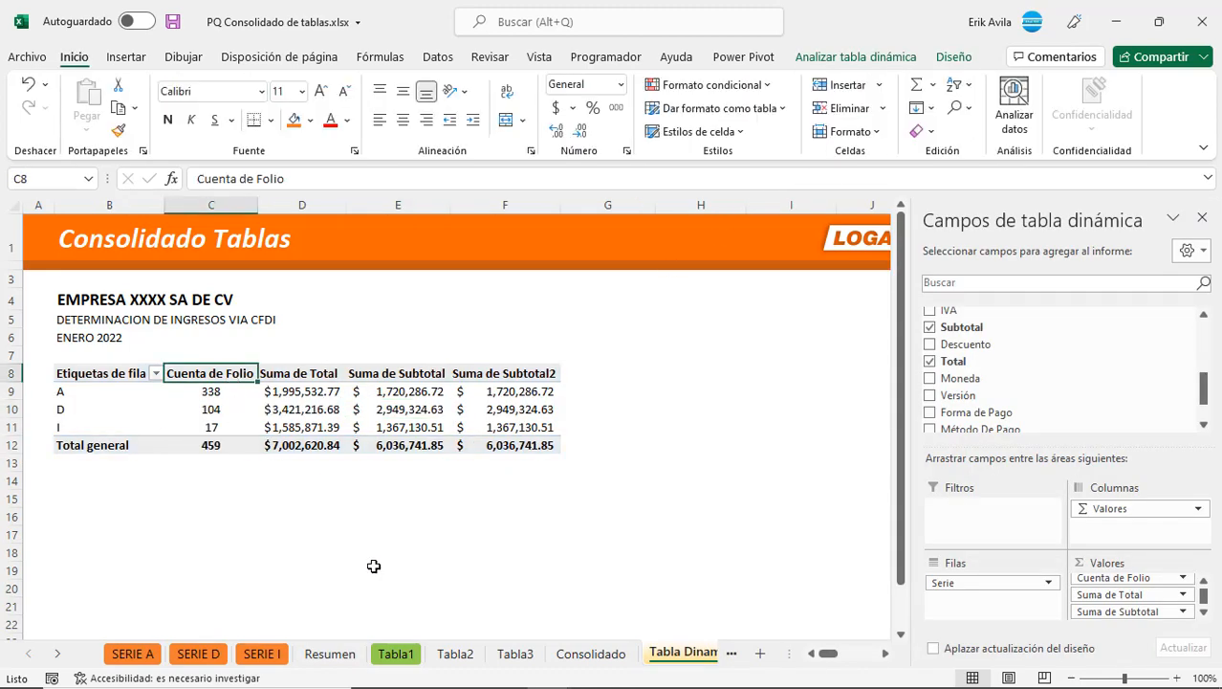
Copy the headers N° CFDI through INGRESOS ISR from Resumen and paste them as values above the pivot table, starting at C7.
{"action": "left_click", "coordinate": [342, 656]}
{"action": "left_click_drag", "start_coordinate": [469, 392], "coordinate": [702, 390]}
{"action": "key", "text": "ctrl+c"}
{"action": "left_click", "coordinate": [692, 653]}
{"action": "right_click", "coordinate": [232, 354]}
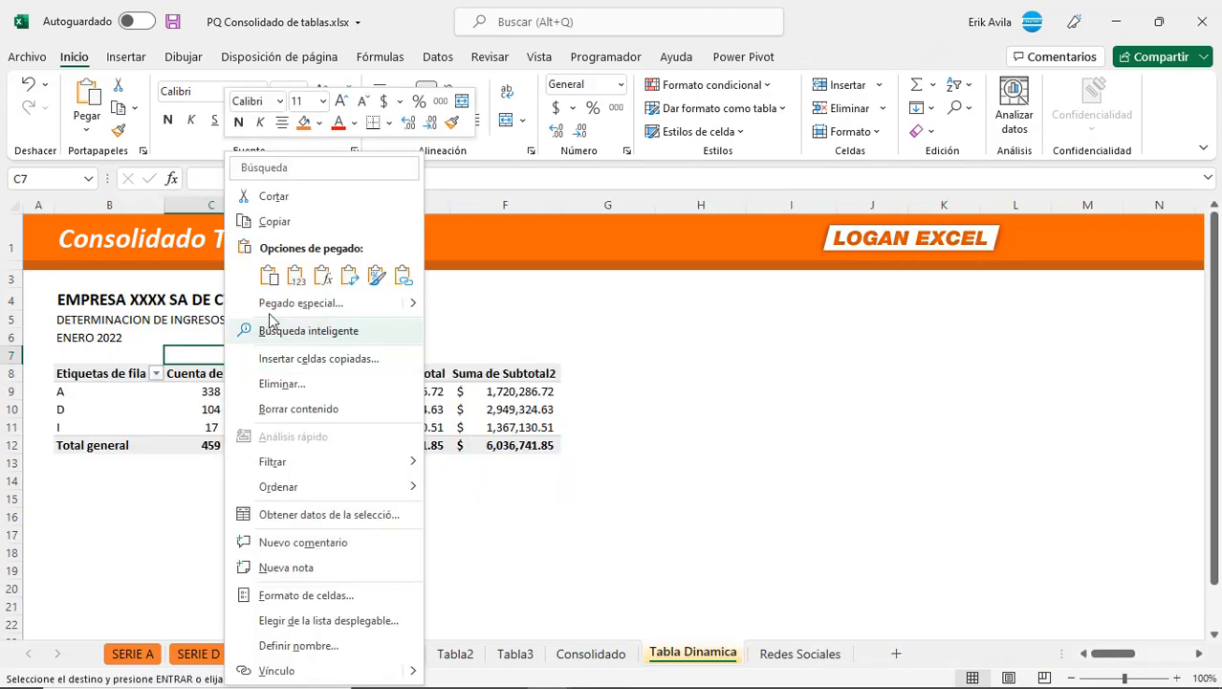
{"action": "left_click", "coordinate": [292, 275]}
Rename the pivot headers Cuenta de Folio and Suma de Total as N° CFDI and IMPORTE( IVA INCLUIDO), using the texts in row 7.
{"action": "left_click", "coordinate": [219, 365]}
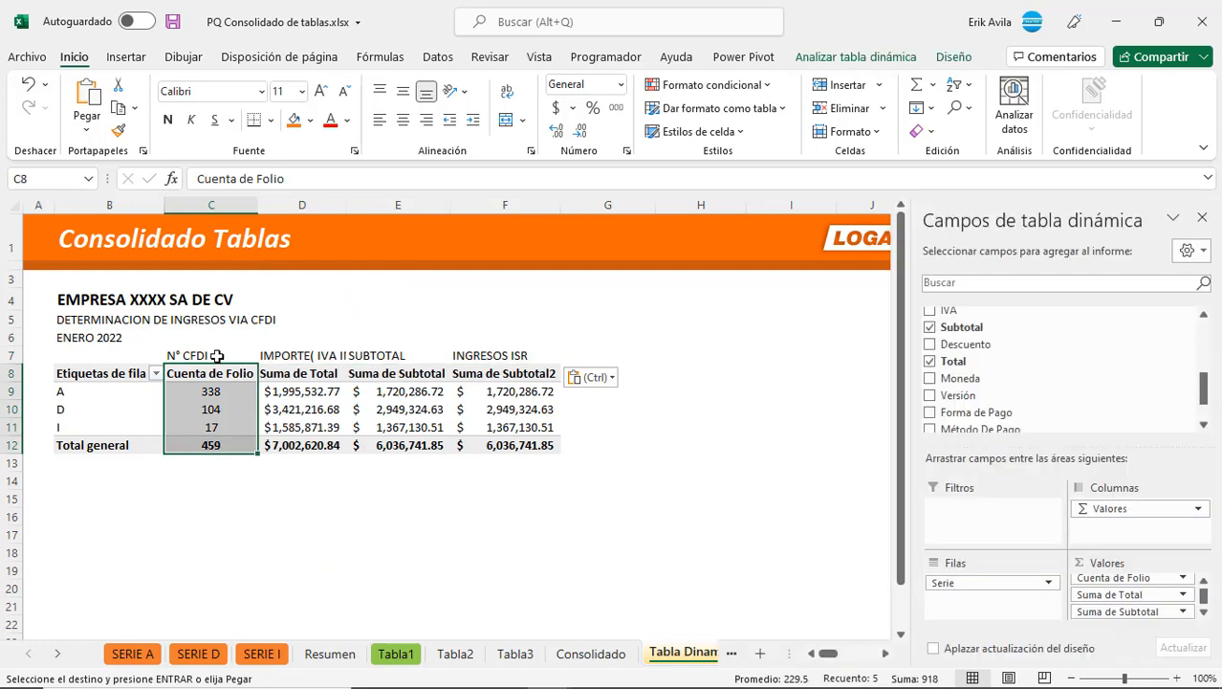
{"action": "left_click", "coordinate": [218, 355]}
{"action": "left_click_drag", "start_coordinate": [267, 180], "coordinate": [181, 180]}
{"action": "key", "text": "ctrl+c"}
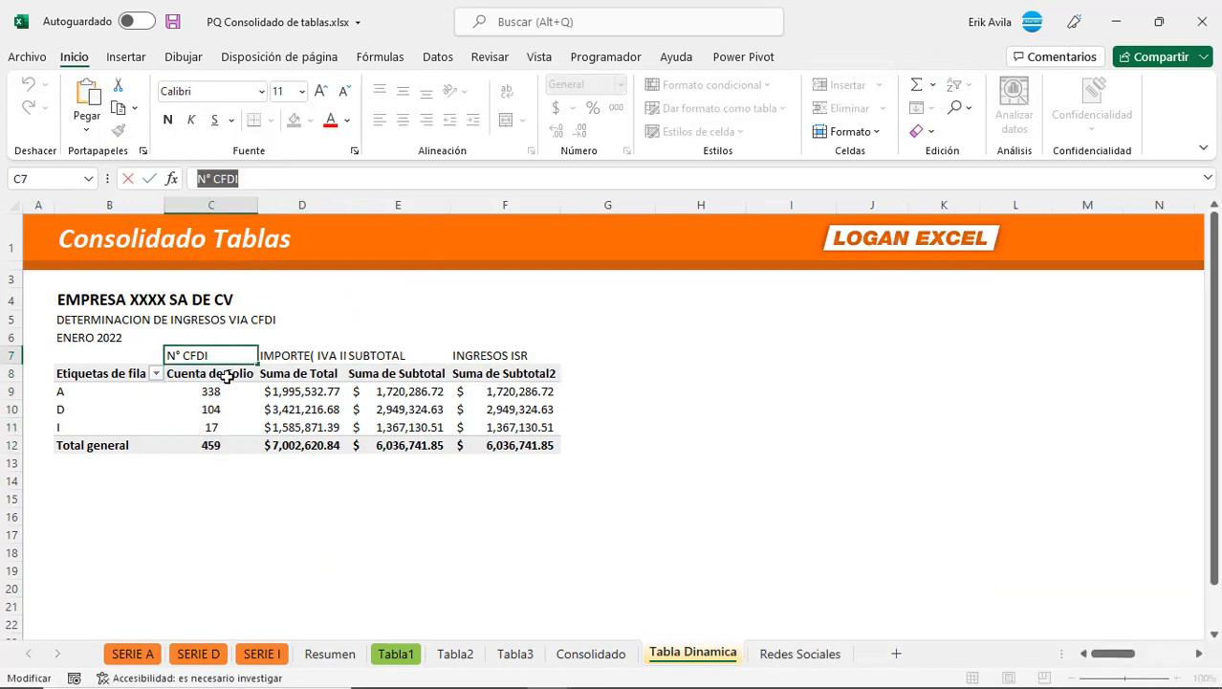
{"action": "left_click", "coordinate": [220, 373]}
{"action": "key", "text": "ctrl+v"}
{"action": "left_click", "coordinate": [301, 355]}
{"action": "left_click_drag", "start_coordinate": [334, 179], "coordinate": [170, 178]}
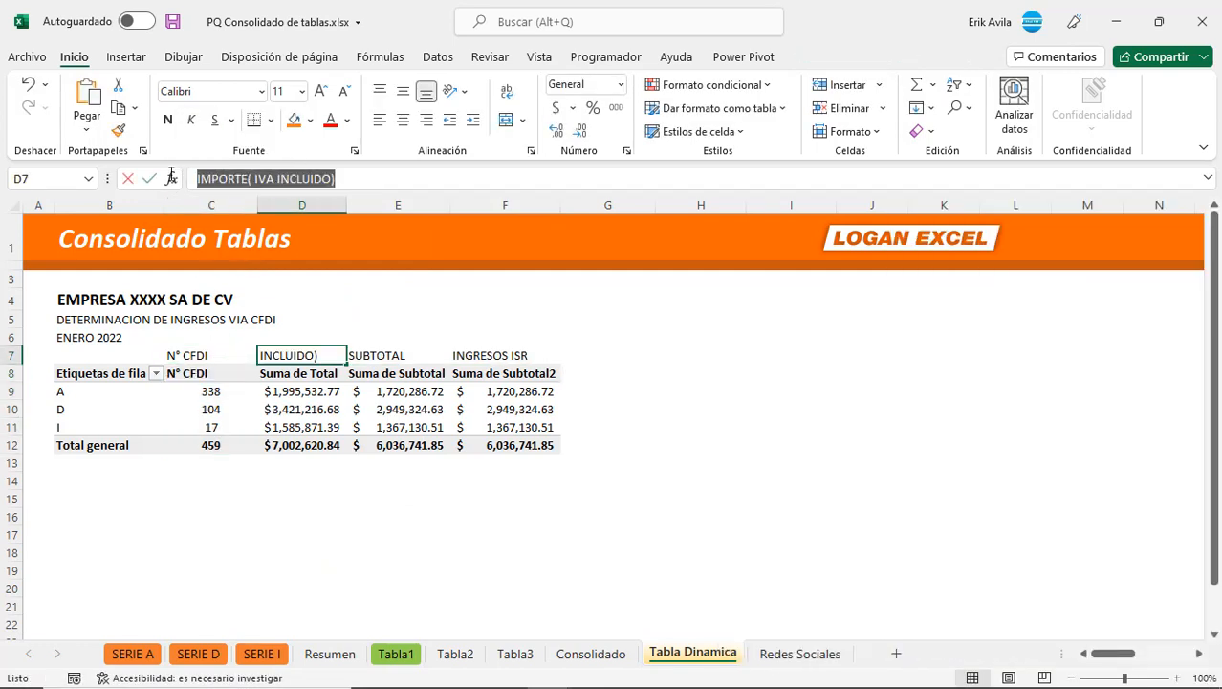
{"action": "left_click", "coordinate": [316, 375]}
{"action": "left_click_drag", "start_coordinate": [276, 179], "coordinate": [131, 169]}
{"action": "key", "text": "ctrl+v"}
Rename the pivot headers Suma de Subtotal and Suma de Subtotal2 as SUBTOTAL and INGRESOS ISR, using the texts in row 7.
{"action": "left_click", "coordinate": [398, 355]}
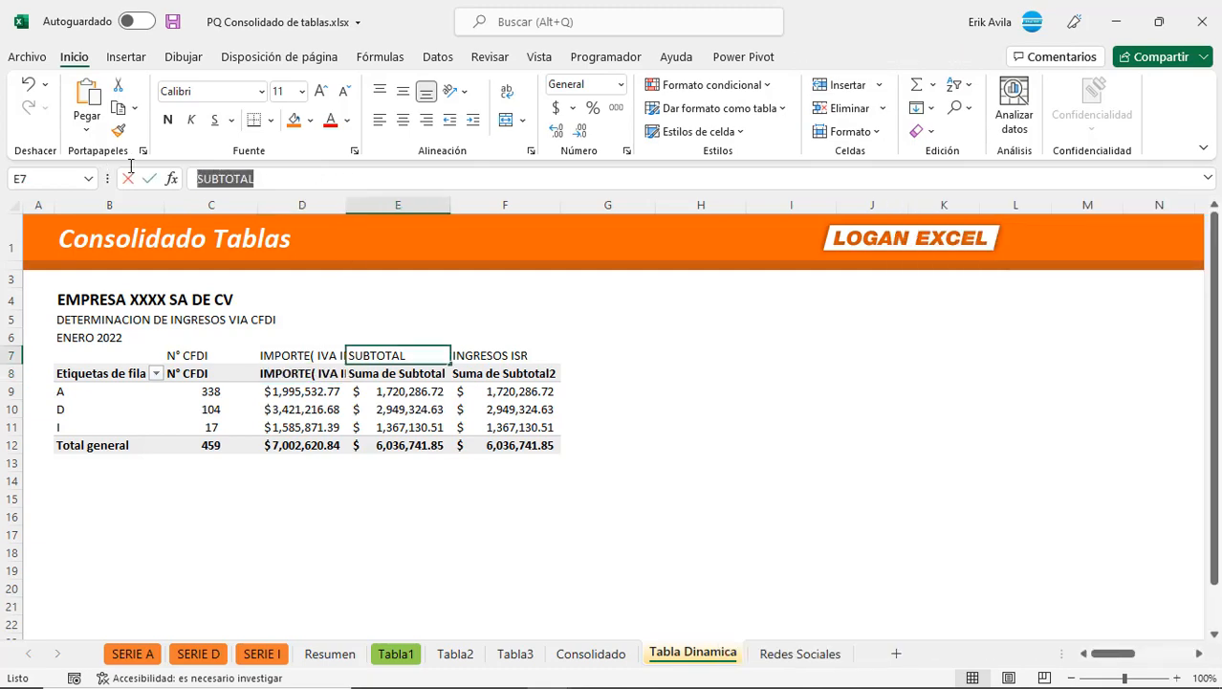
{"action": "key", "text": "ctrl+c"}
{"action": "left_click", "coordinate": [390, 371]}
{"action": "key", "text": "ctrl+v"}
{"action": "left_click", "coordinate": [512, 354]}
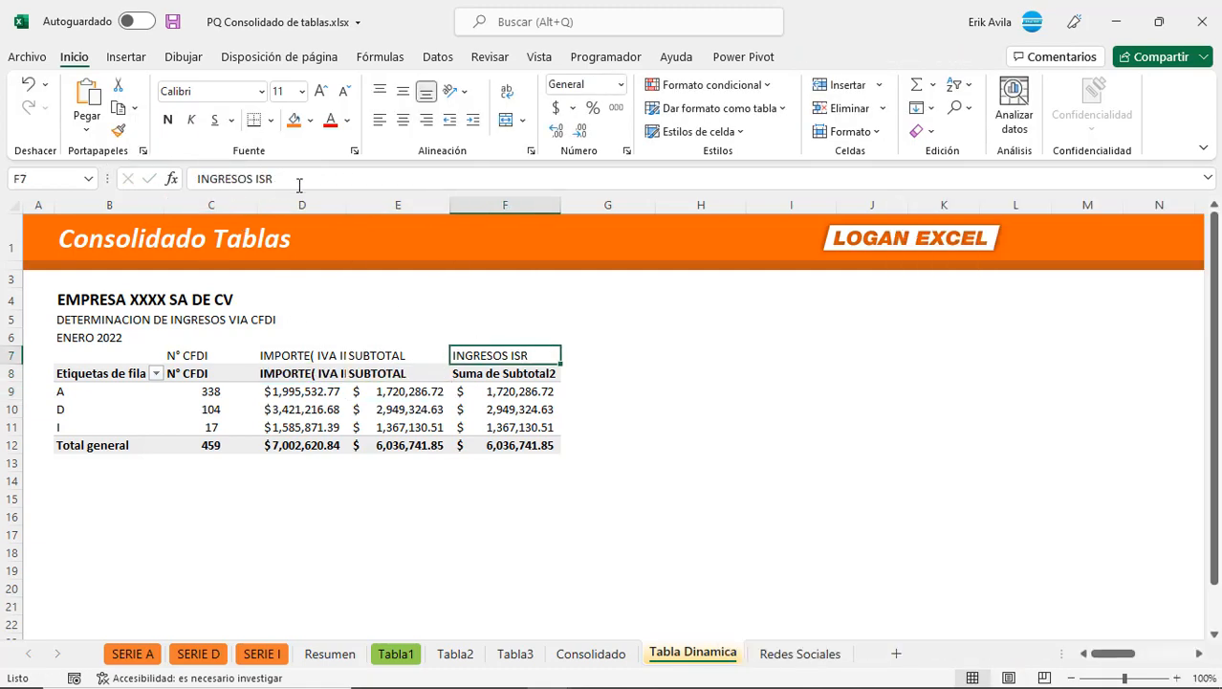
{"action": "left_click_drag", "start_coordinate": [284, 180], "coordinate": [169, 176]}
{"action": "key", "text": "ctrl+c"}
{"action": "key", "text": "Escape"}
{"action": "left_click", "coordinate": [526, 373]}
{"action": "key", "text": "ctrl+v"}
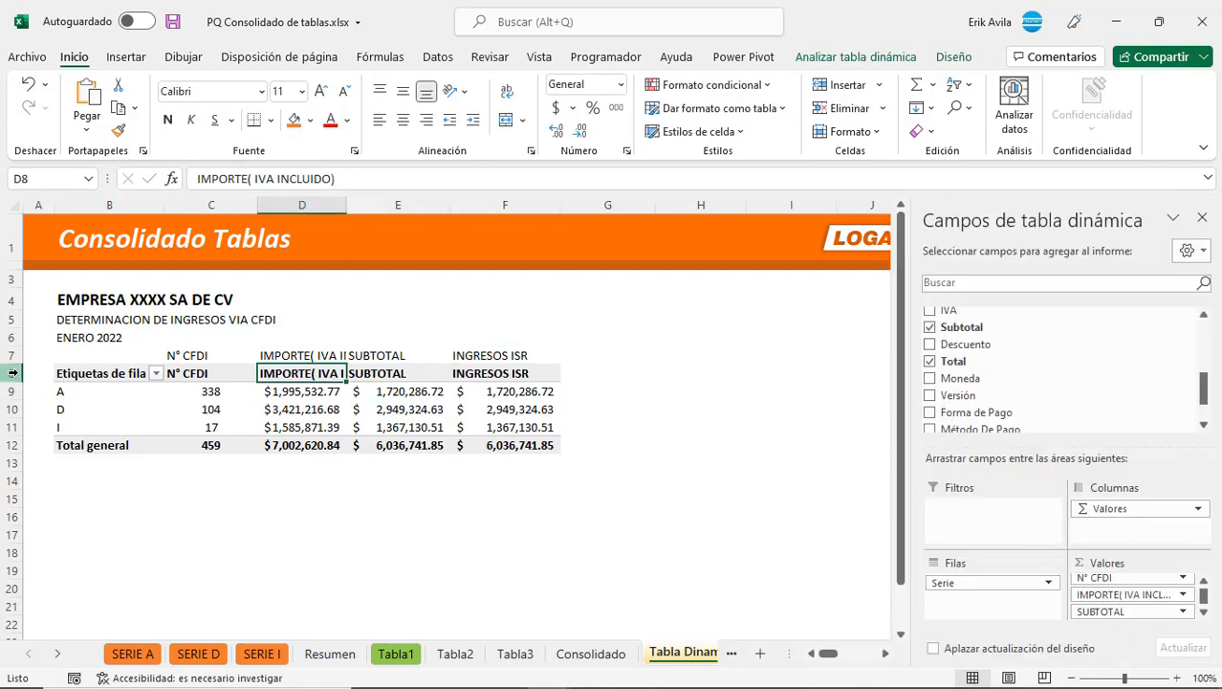
Make row 8 taller and format the pivot headers in C8:F8 with middle and centre alignment and wrapped text.
{"action": "left_click", "coordinate": [12, 373]}
{"action": "left_click_drag", "start_coordinate": [18, 381], "coordinate": [18, 392]}
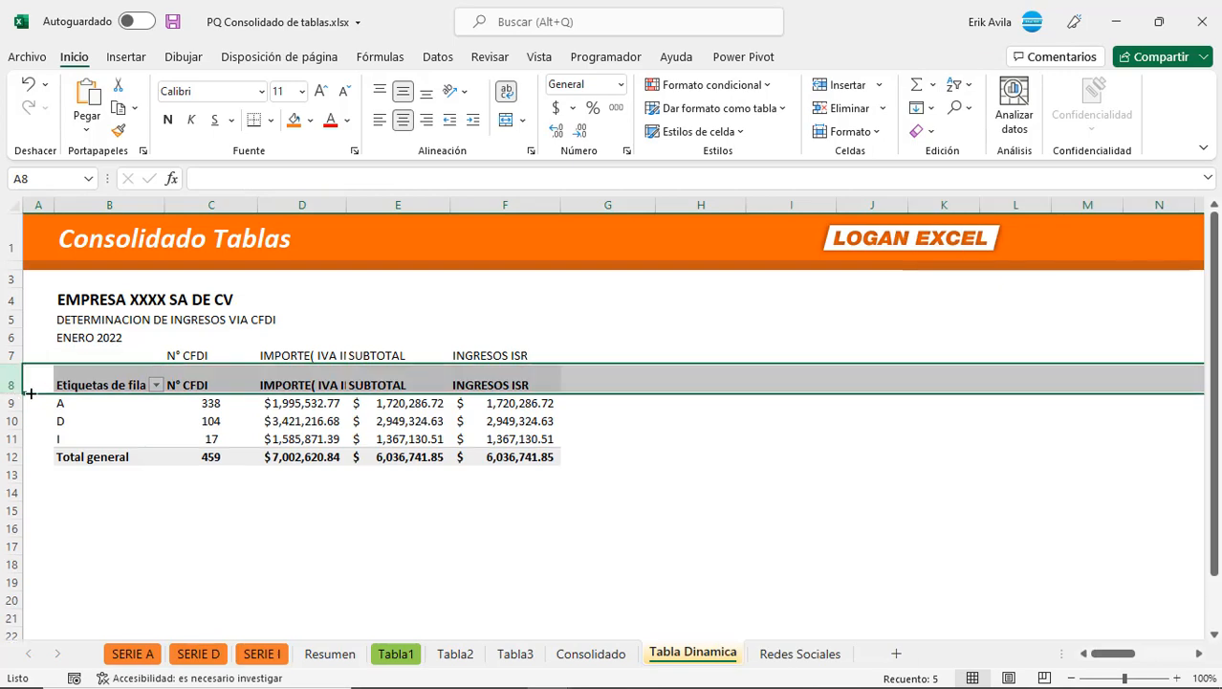
{"action": "left_click", "coordinate": [355, 379]}
{"action": "left_click_drag", "start_coordinate": [198, 376], "coordinate": [516, 379]}
{"action": "left_click", "coordinate": [403, 95]}
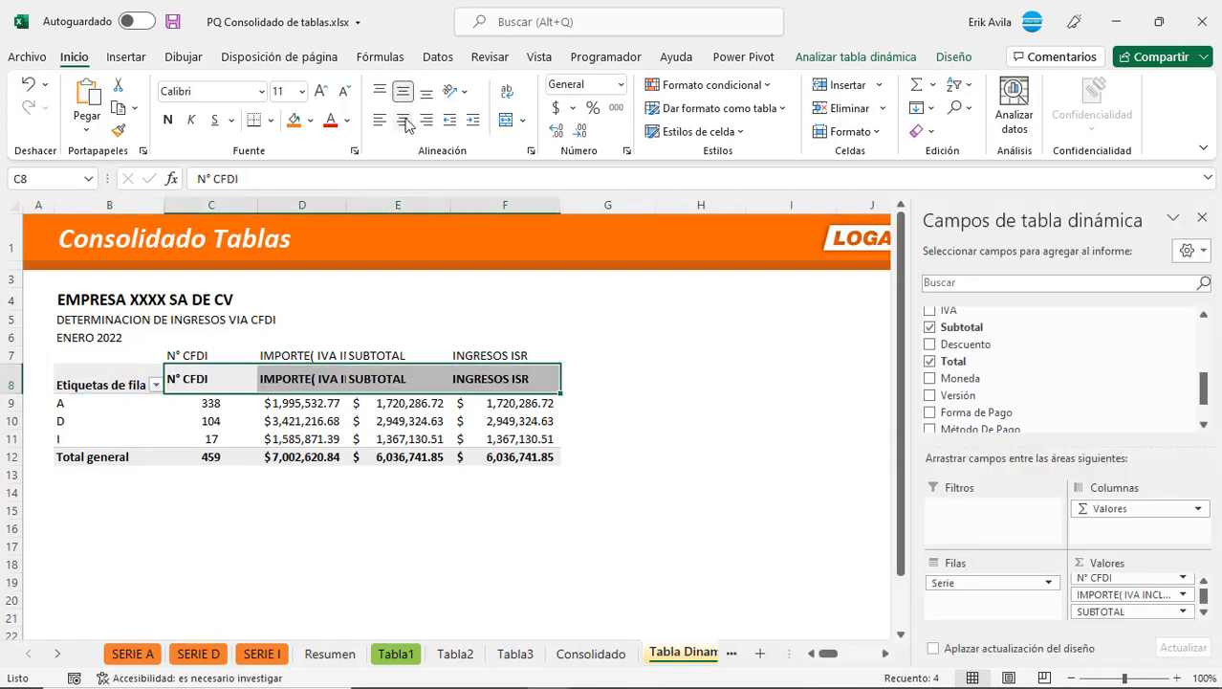
{"action": "left_click", "coordinate": [404, 122]}
{"action": "left_click", "coordinate": [505, 93]}
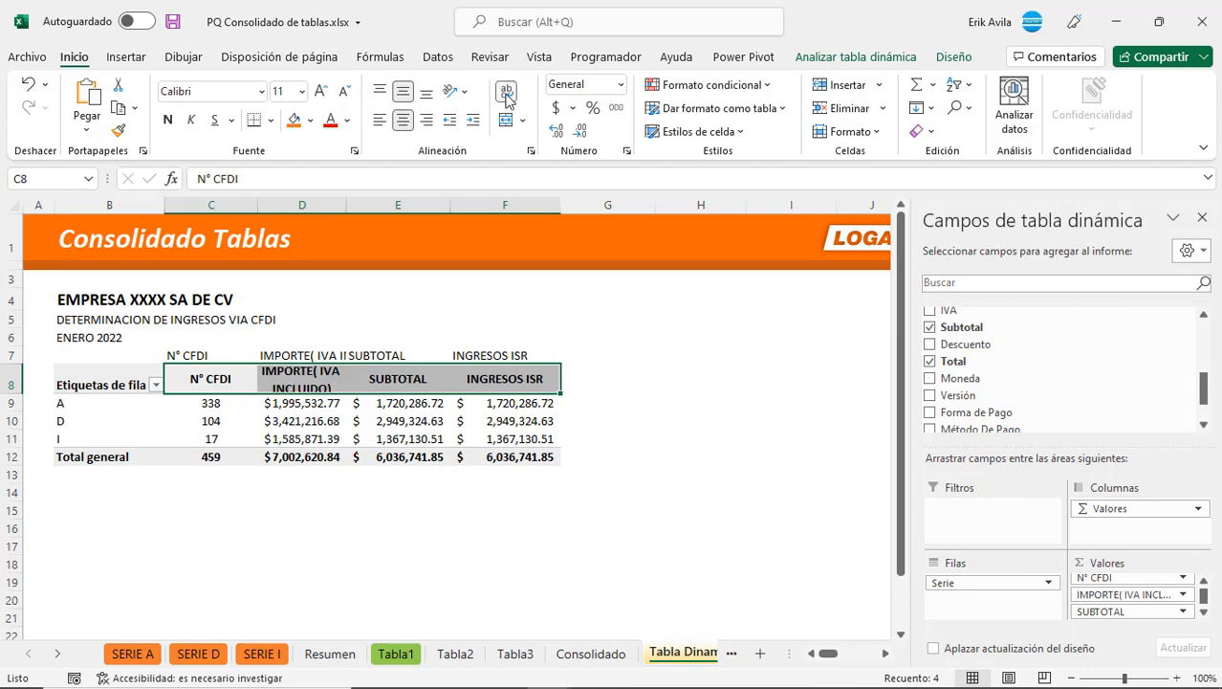
Show the pivot table in tabular form and turn off automatic column width adjustment on refresh.
{"action": "left_click", "coordinate": [954, 56]}
{"action": "left_click", "coordinate": [301, 421]}
{"action": "left_click", "coordinate": [170, 106]}
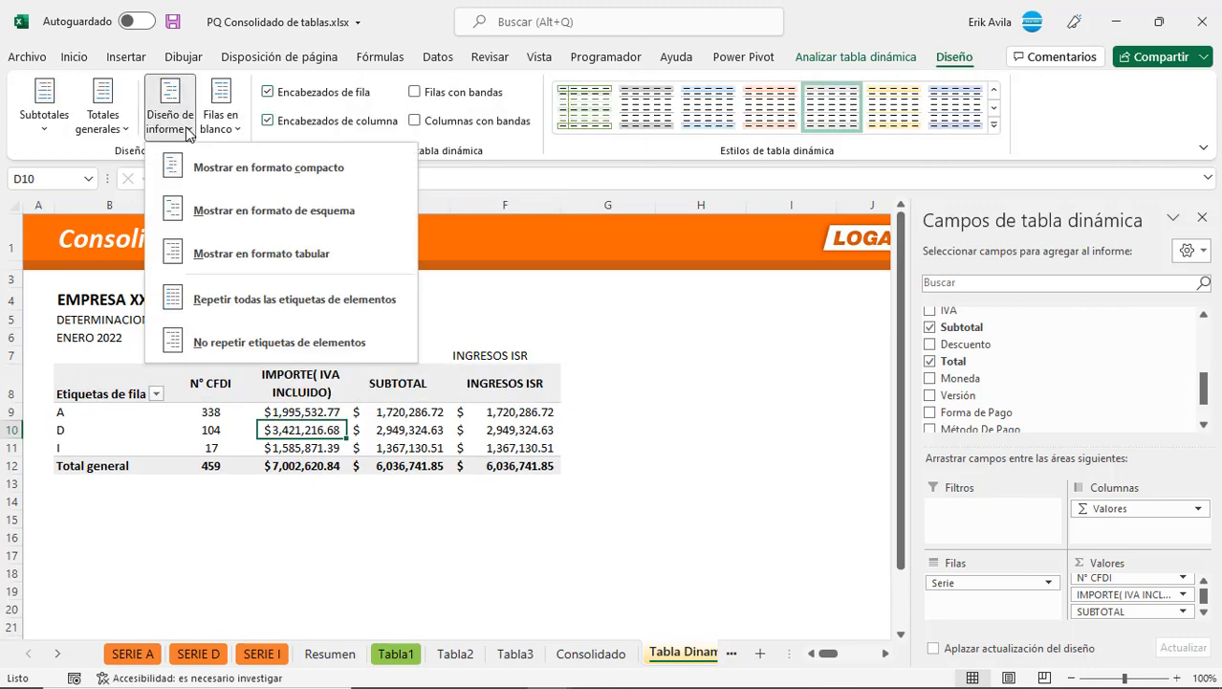
{"action": "left_click", "coordinate": [219, 253]}
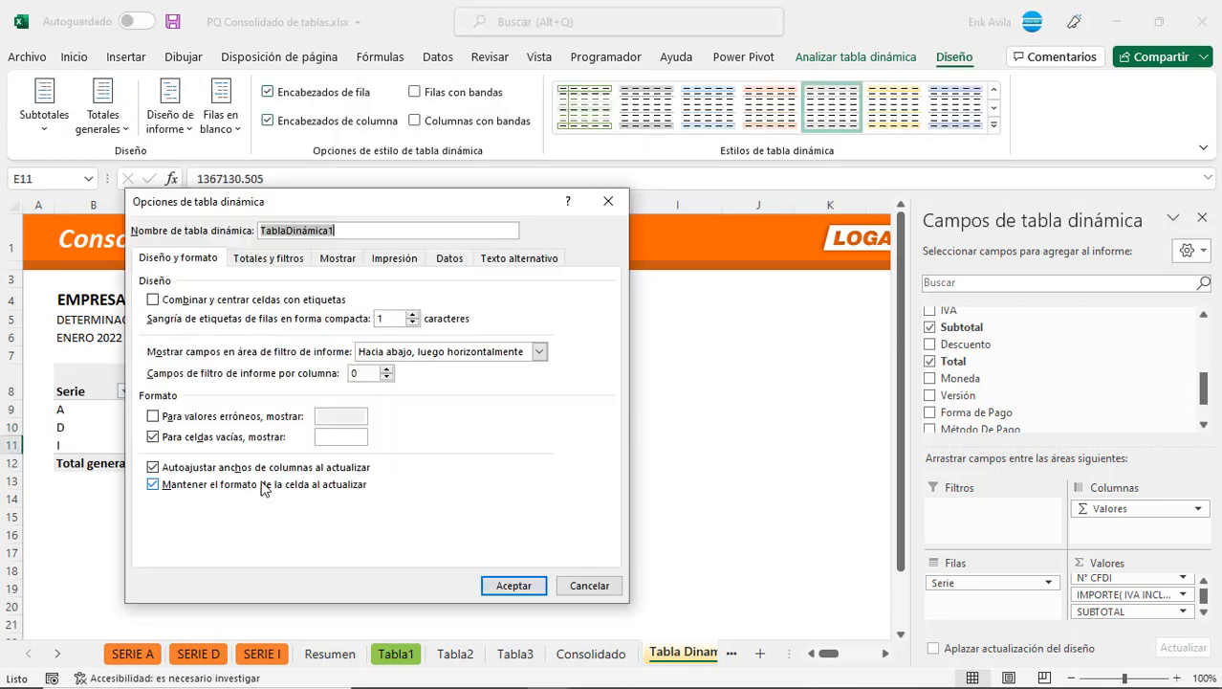
{"action": "left_click", "coordinate": [231, 467]}
{"action": "left_click", "coordinate": [509, 584]}
Delete the auxiliary header texts in C7:F7 and widen columns C to F to an equal width.
{"action": "left_click", "coordinate": [219, 355]}
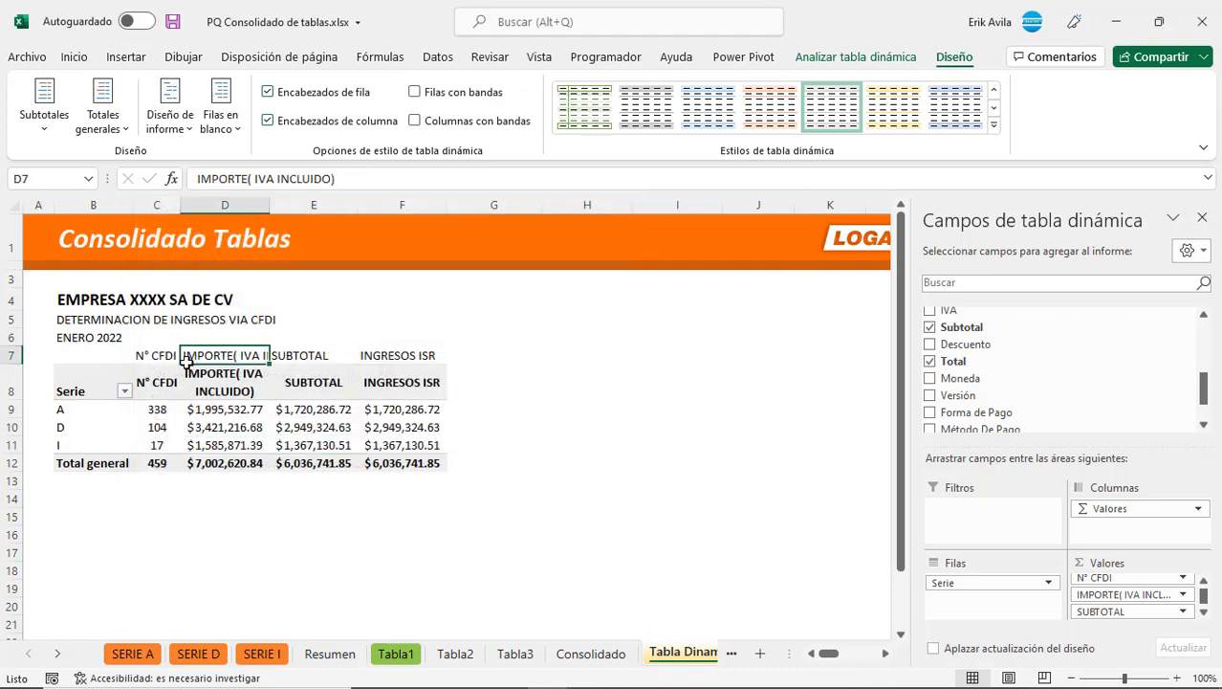
{"action": "left_click_drag", "start_coordinate": [156, 354], "coordinate": [394, 361]}
{"action": "key", "text": "Delete"}
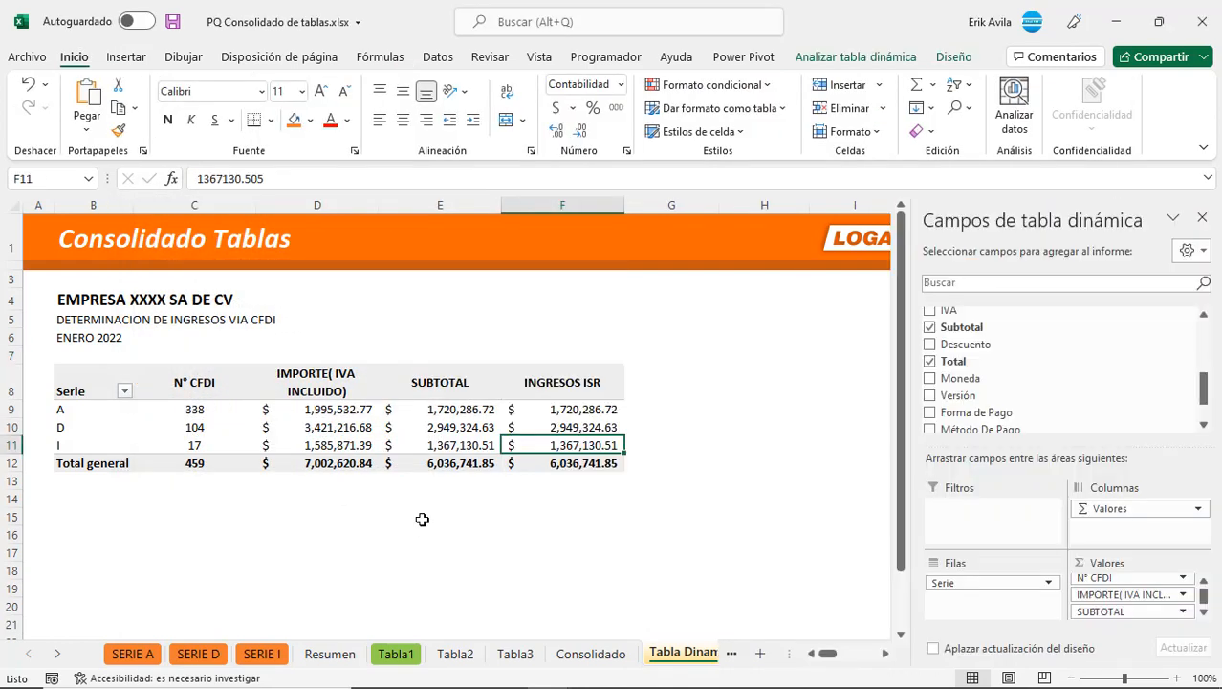
Compare the pivot table's totals and amounts with those on the Resumen sheet.
{"action": "left_click", "coordinate": [422, 515]}
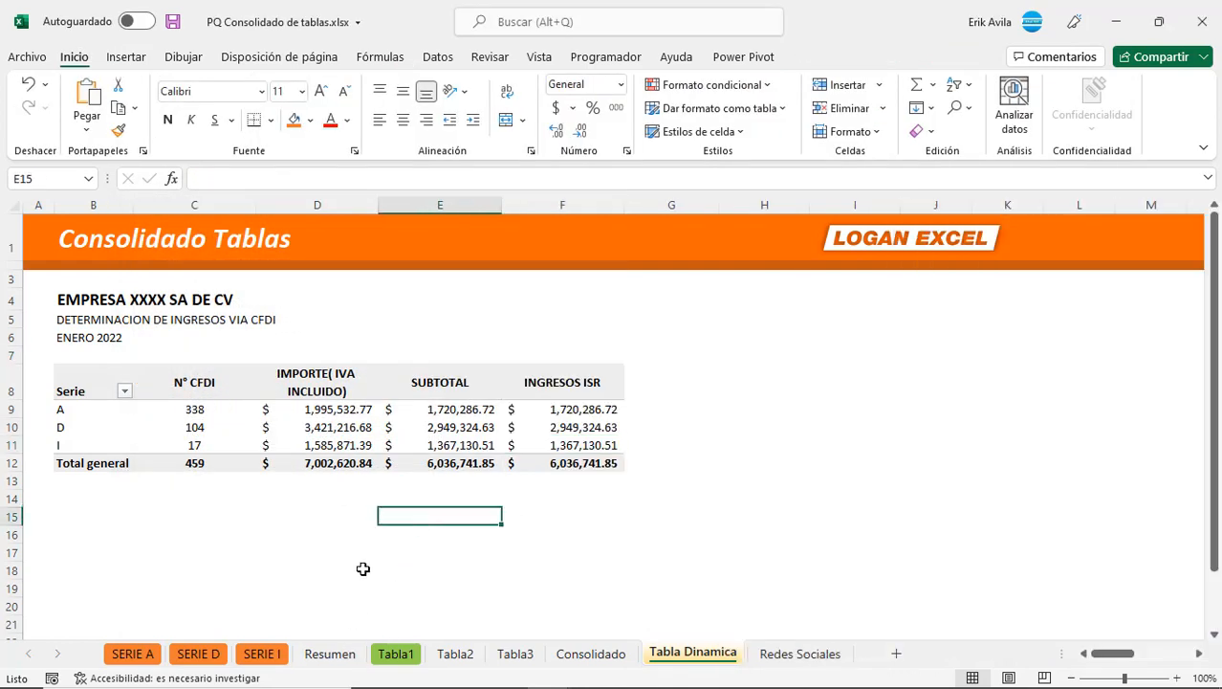
{"action": "left_click", "coordinate": [344, 463]}
{"action": "left_click", "coordinate": [330, 654]}
{"action": "left_click", "coordinate": [505, 501]}
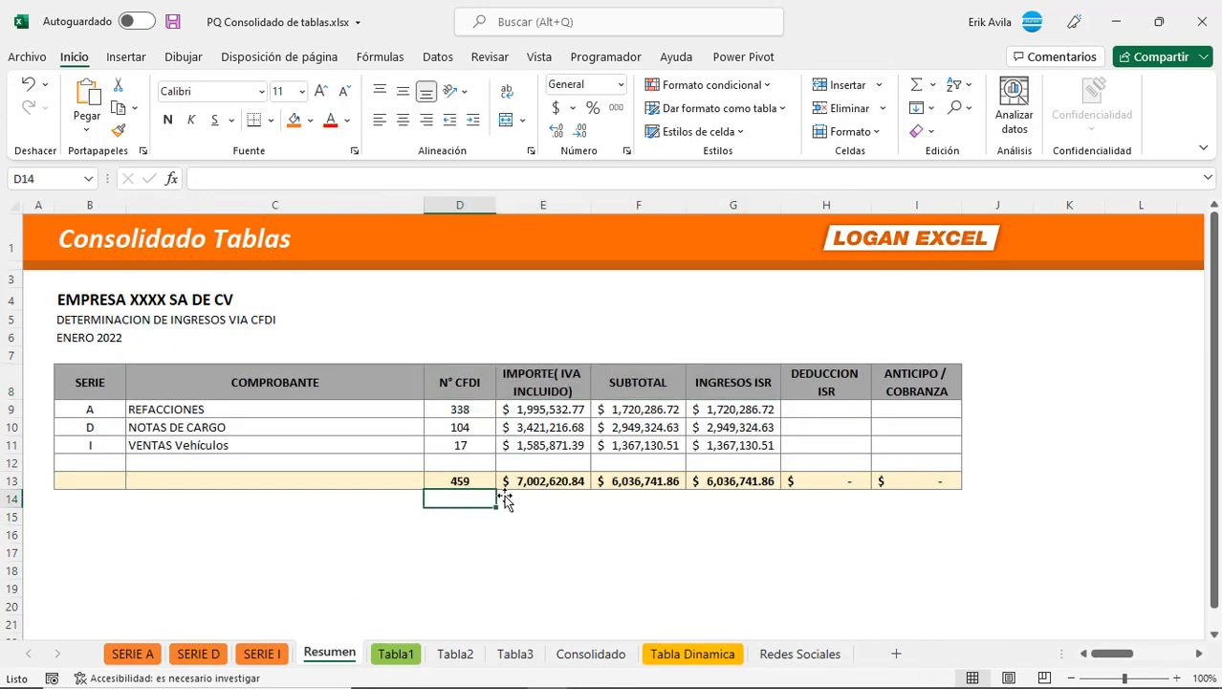
{"action": "left_click", "coordinate": [537, 486]}
{"action": "left_click", "coordinate": [689, 653]}
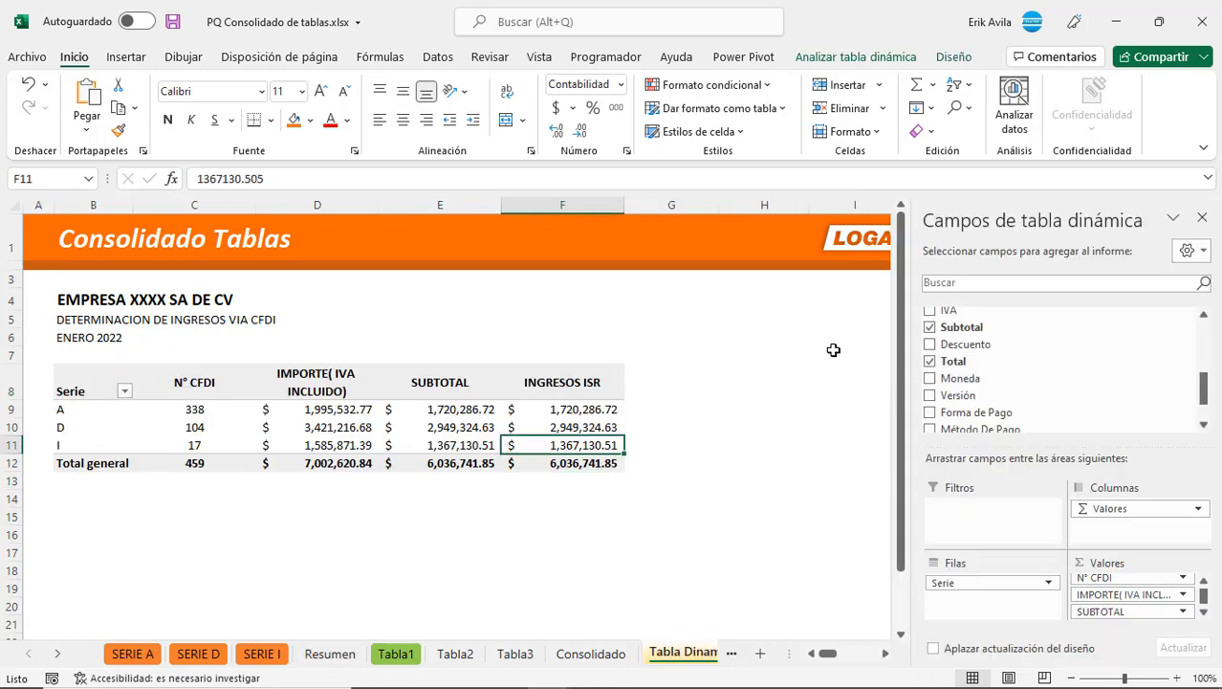
{"action": "left_click", "coordinate": [342, 483]}
{"action": "left_click", "coordinate": [218, 427]}
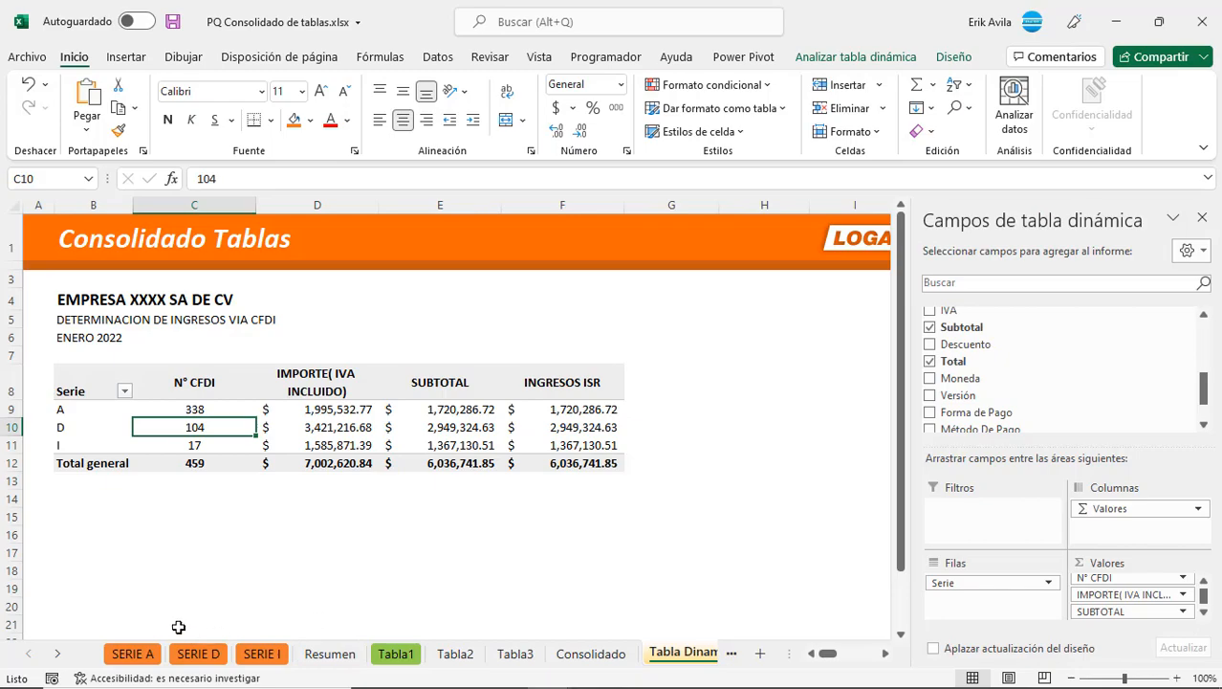
Review the source records on the SERIE A and SERIE D sheets and the query output on Tabla1.
{"action": "left_click", "coordinate": [128, 653]}
{"action": "left_click", "coordinate": [194, 655]}
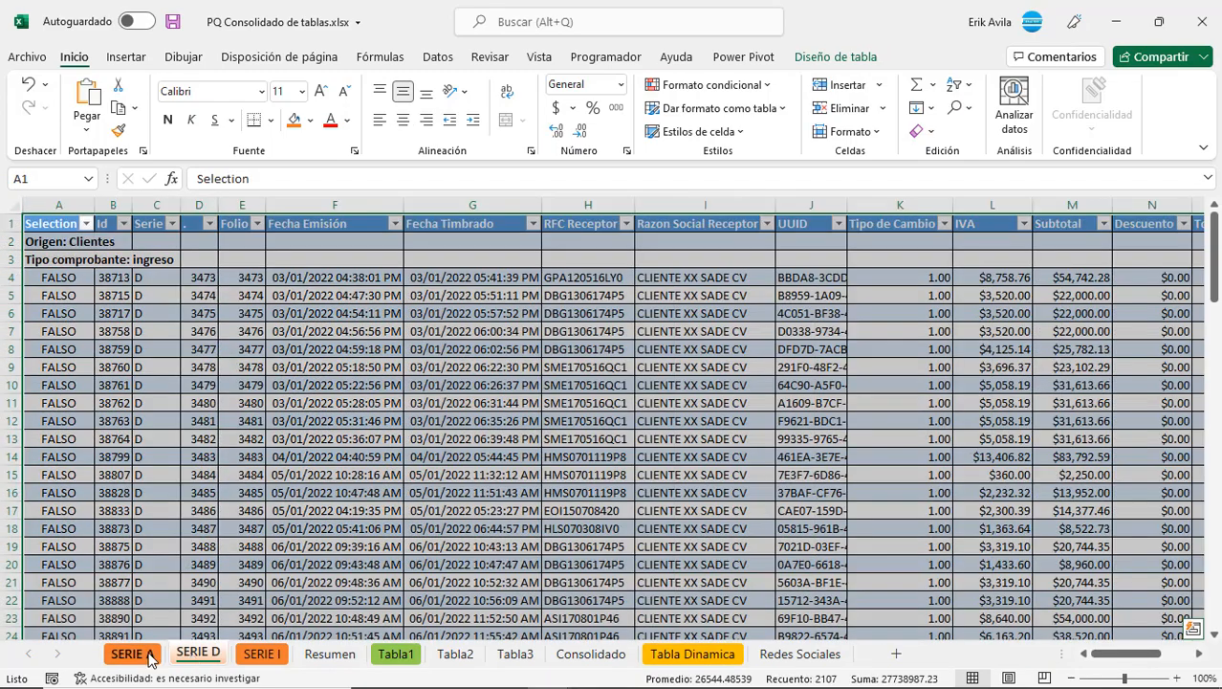
{"action": "left_click", "coordinate": [148, 656]}
{"action": "left_click", "coordinate": [123, 404]}
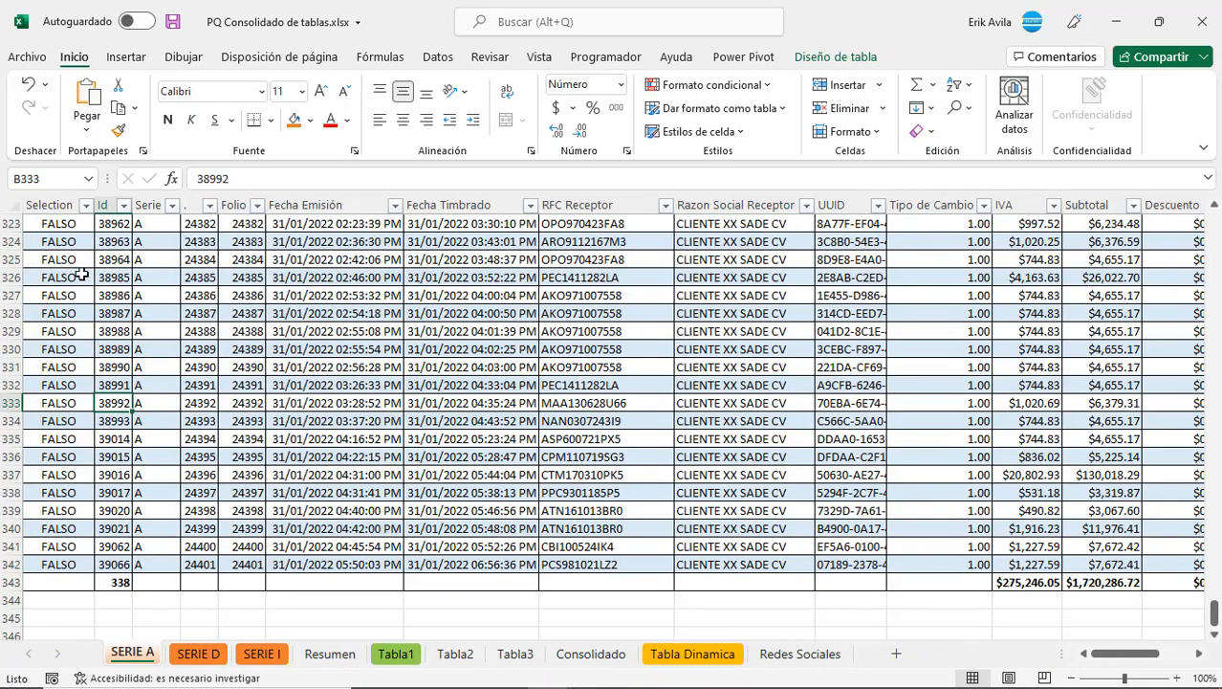
{"action": "left_click_drag", "start_coordinate": [82, 276], "coordinate": [701, 507]}
{"action": "left_click_drag", "start_coordinate": [170, 314], "coordinate": [478, 511]}
{"action": "left_click_drag", "start_coordinate": [85, 348], "coordinate": [545, 508]}
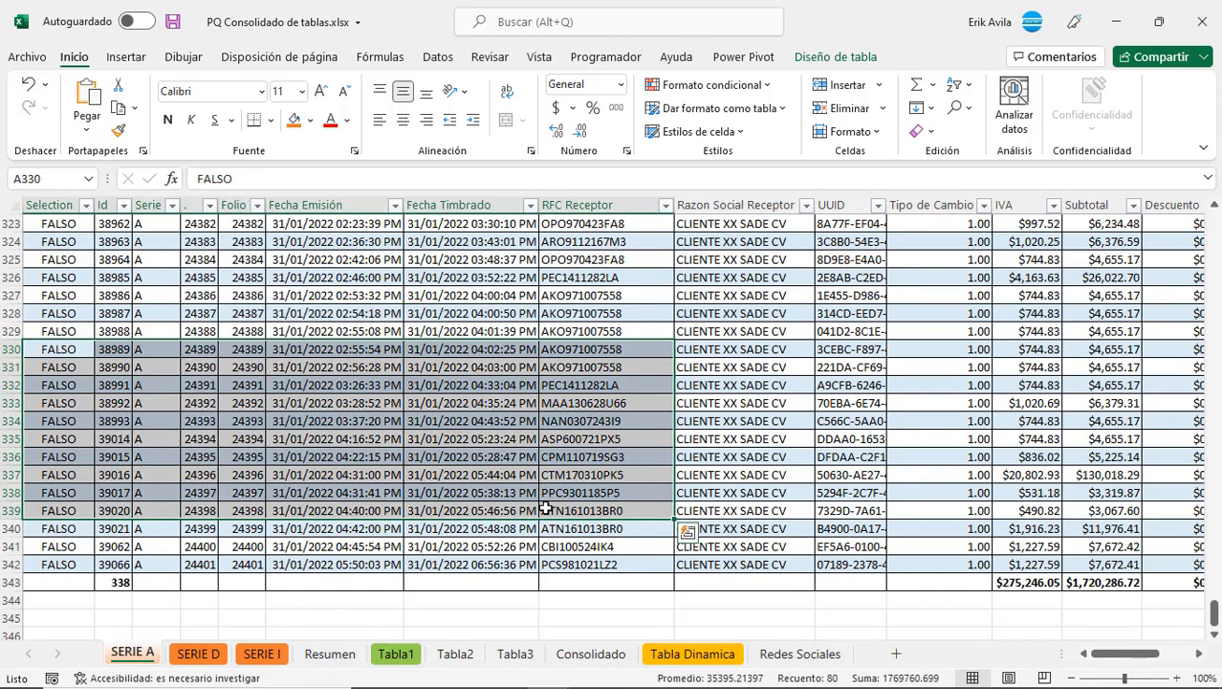
{"action": "left_click", "coordinate": [388, 655]}
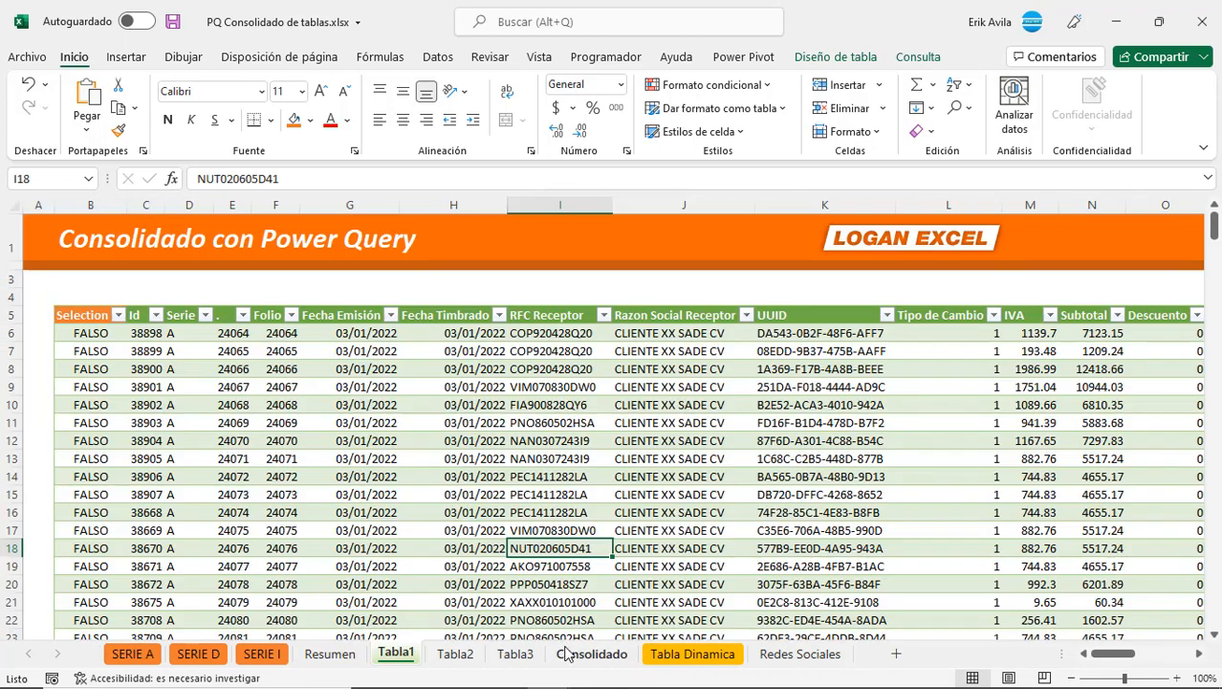
Refresh the Consolidado query table and the pivot table on the Tabla Dinamica sheet.
{"action": "left_click", "coordinate": [585, 654]}
{"action": "right_click", "coordinate": [466, 337]}
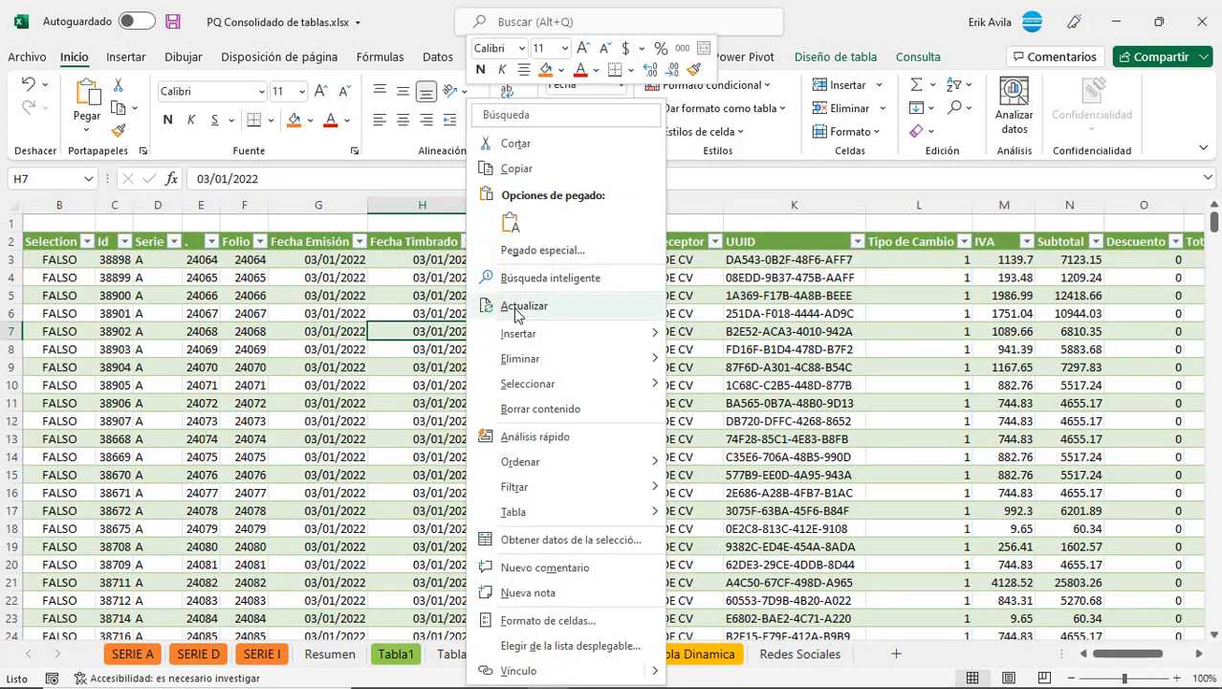
{"action": "left_click", "coordinate": [517, 308]}
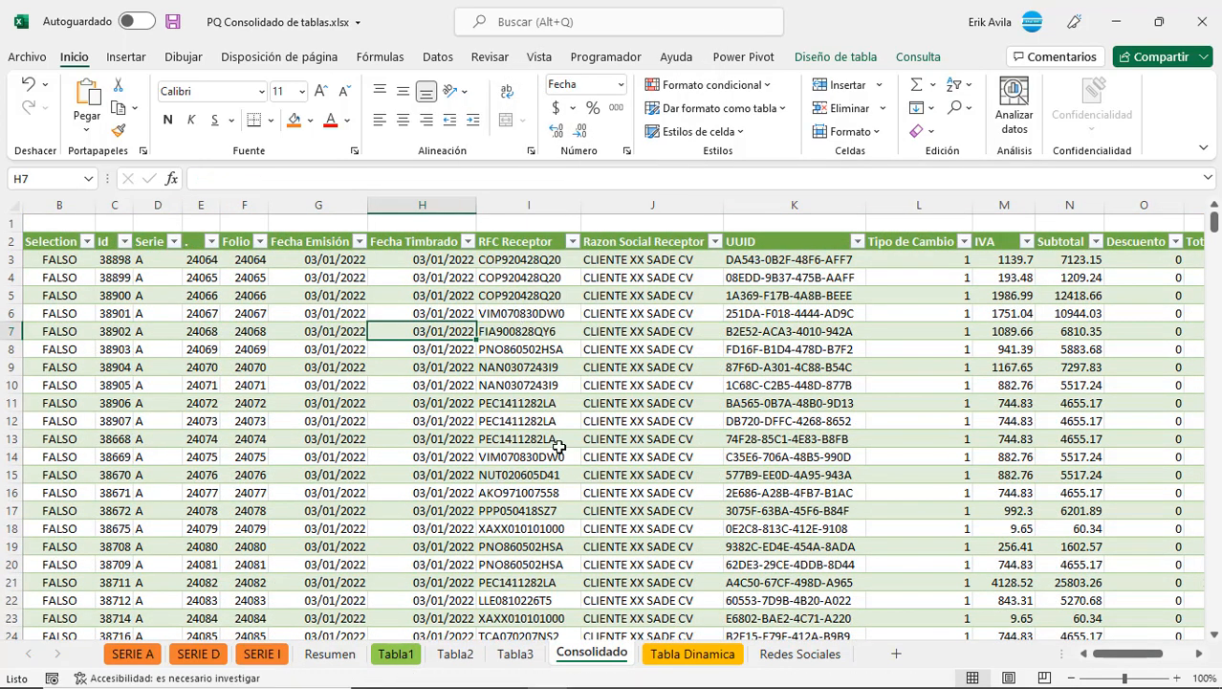
{"action": "left_click", "coordinate": [687, 655]}
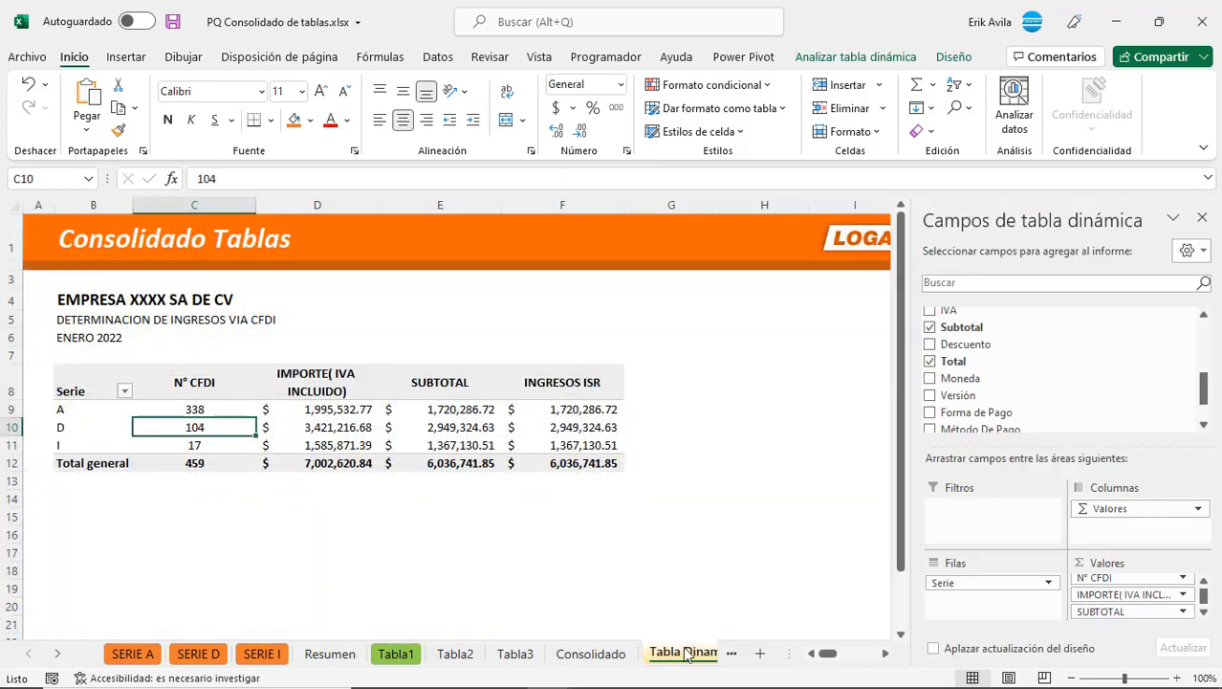
{"action": "right_click", "coordinate": [486, 432]}
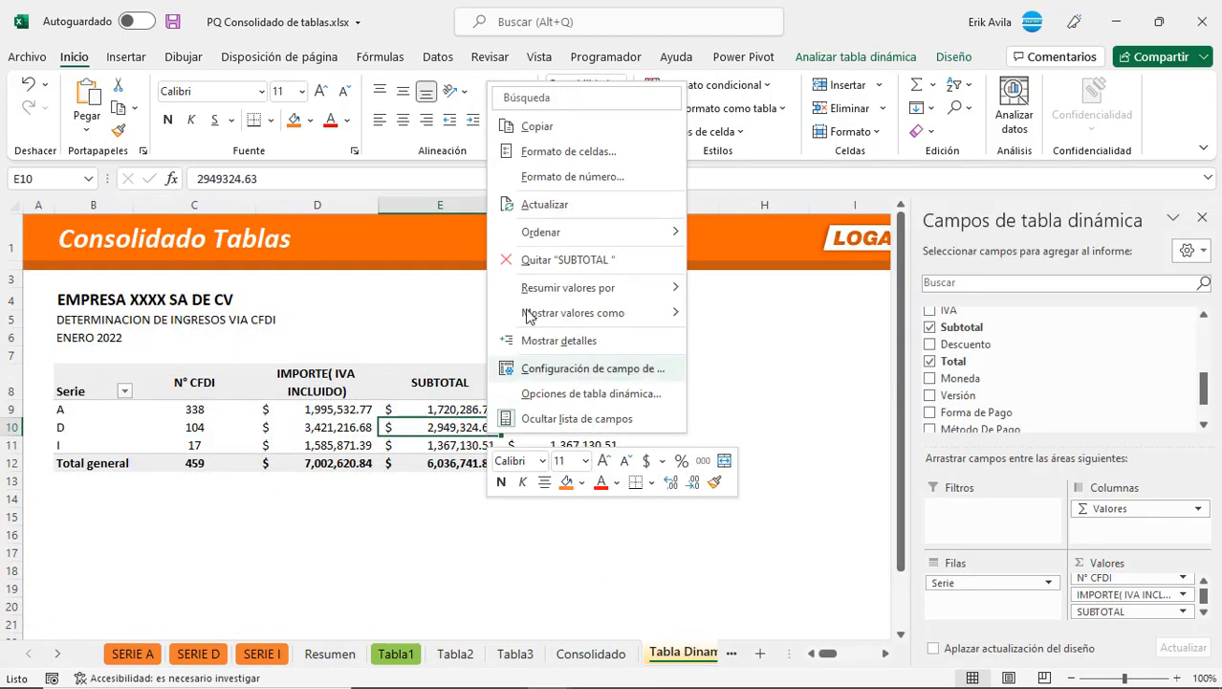
{"action": "left_click", "coordinate": [527, 205]}
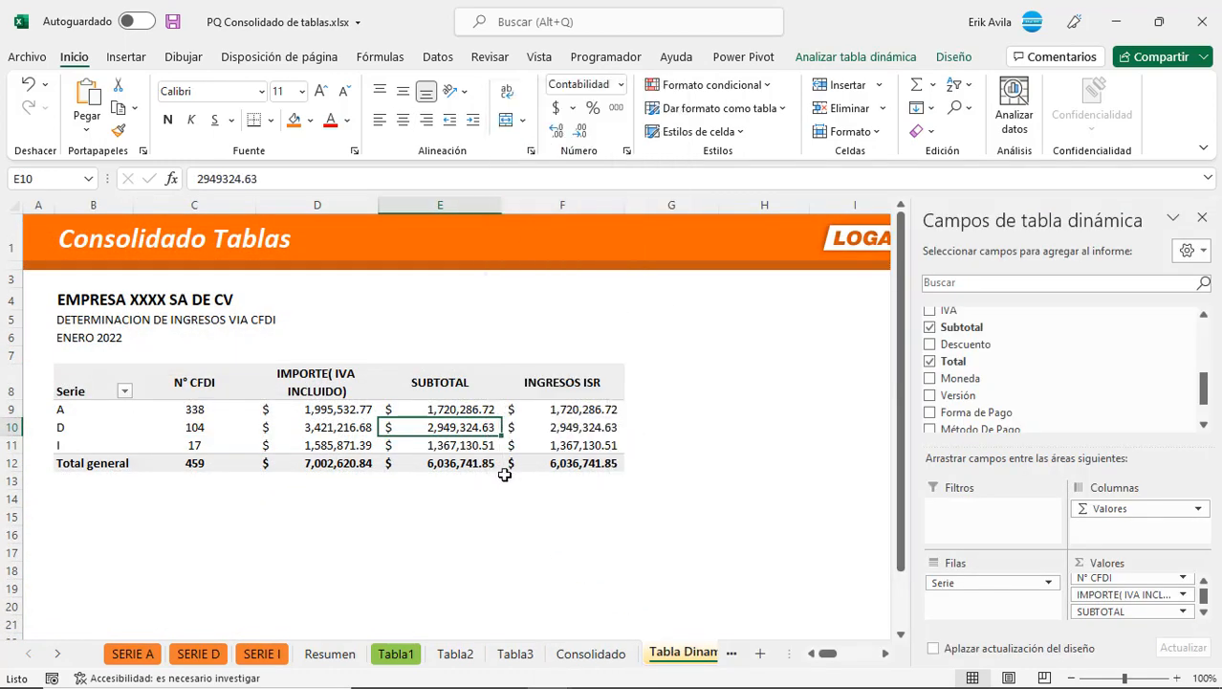
Check the pivot's SUBTOTAL grand total and look through the SERIE A, SERIE D, SERIE I and Resumen sheets.
{"action": "left_click", "coordinate": [82, 337]}
{"action": "left_click", "coordinate": [491, 464]}
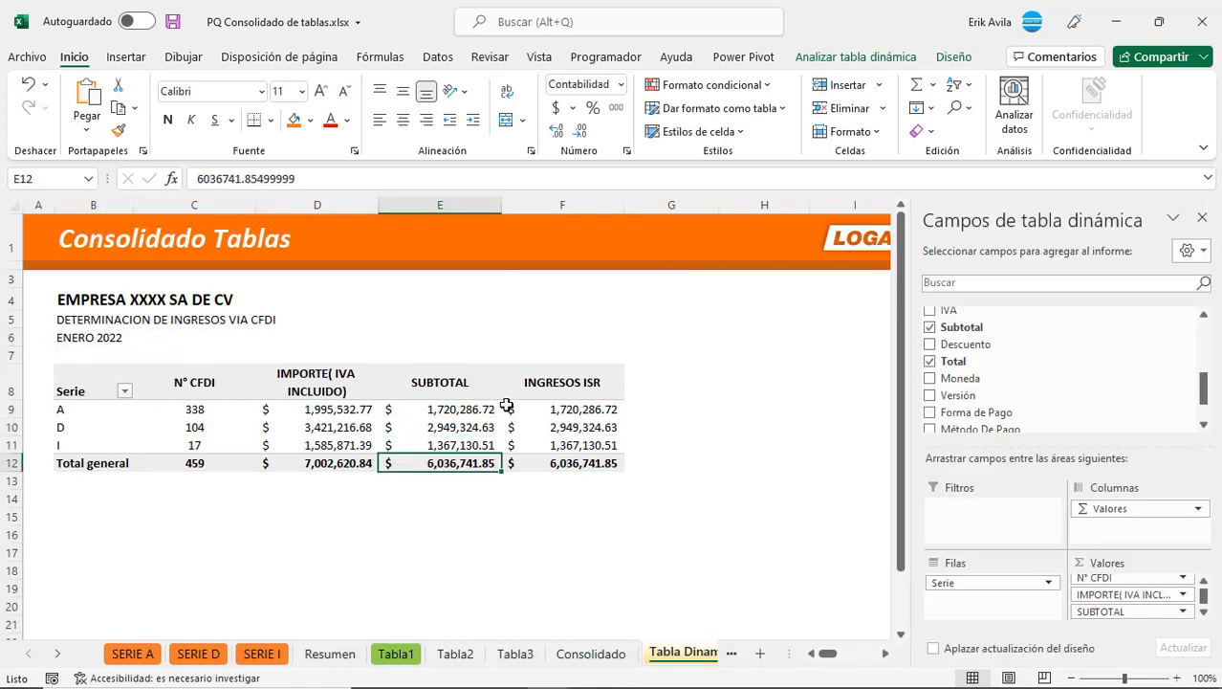
{"action": "left_click", "coordinate": [134, 653]}
{"action": "left_click", "coordinate": [198, 655]}
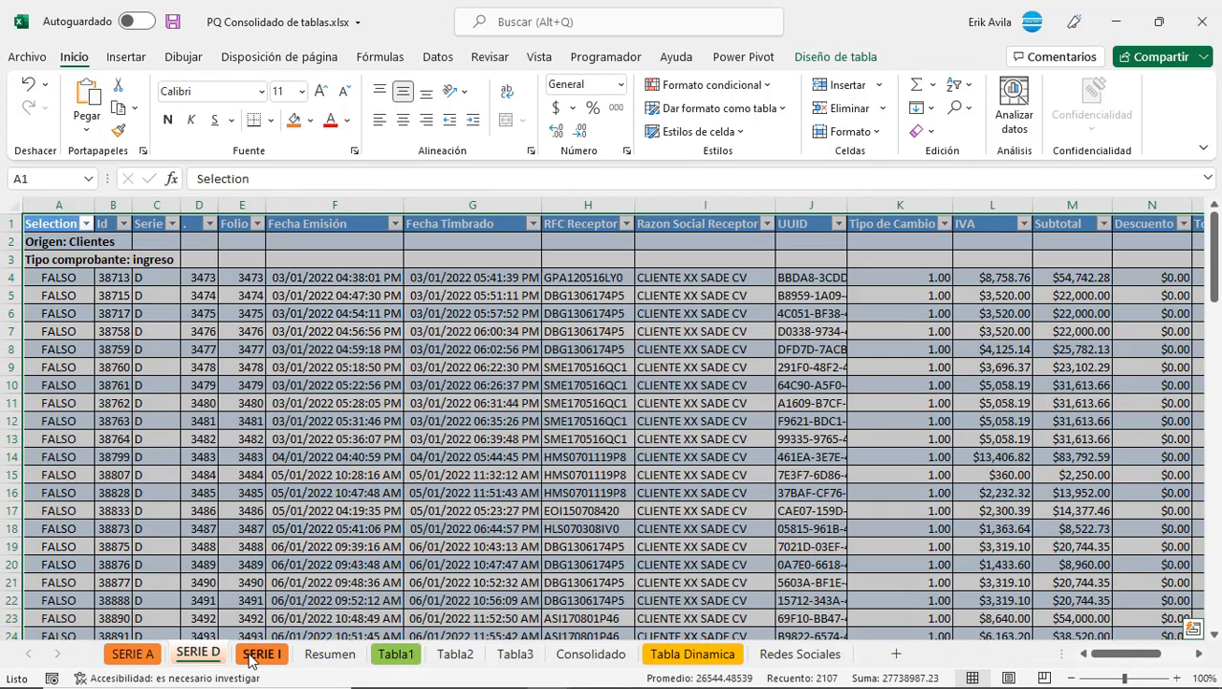
{"action": "left_click", "coordinate": [253, 656]}
{"action": "left_click", "coordinate": [329, 654]}
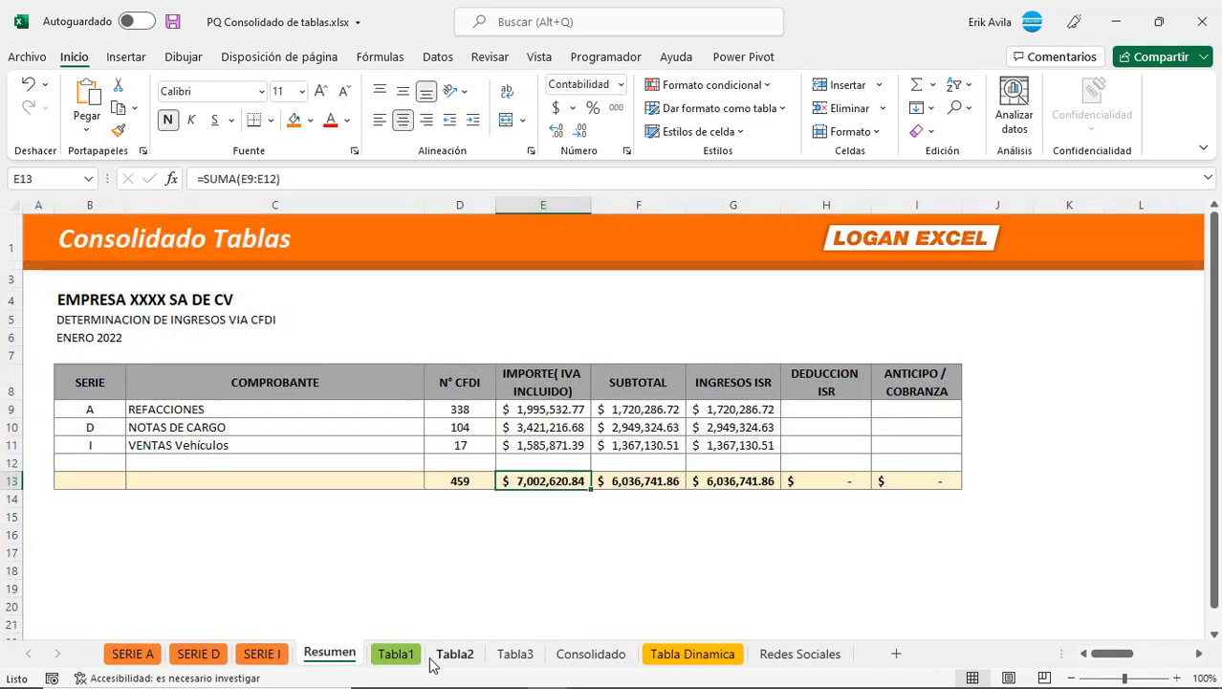
Look over the query output on the Tabla2 and Tabla3 sheets.
{"action": "left_click", "coordinate": [518, 660]}
{"action": "left_click", "coordinate": [469, 660]}
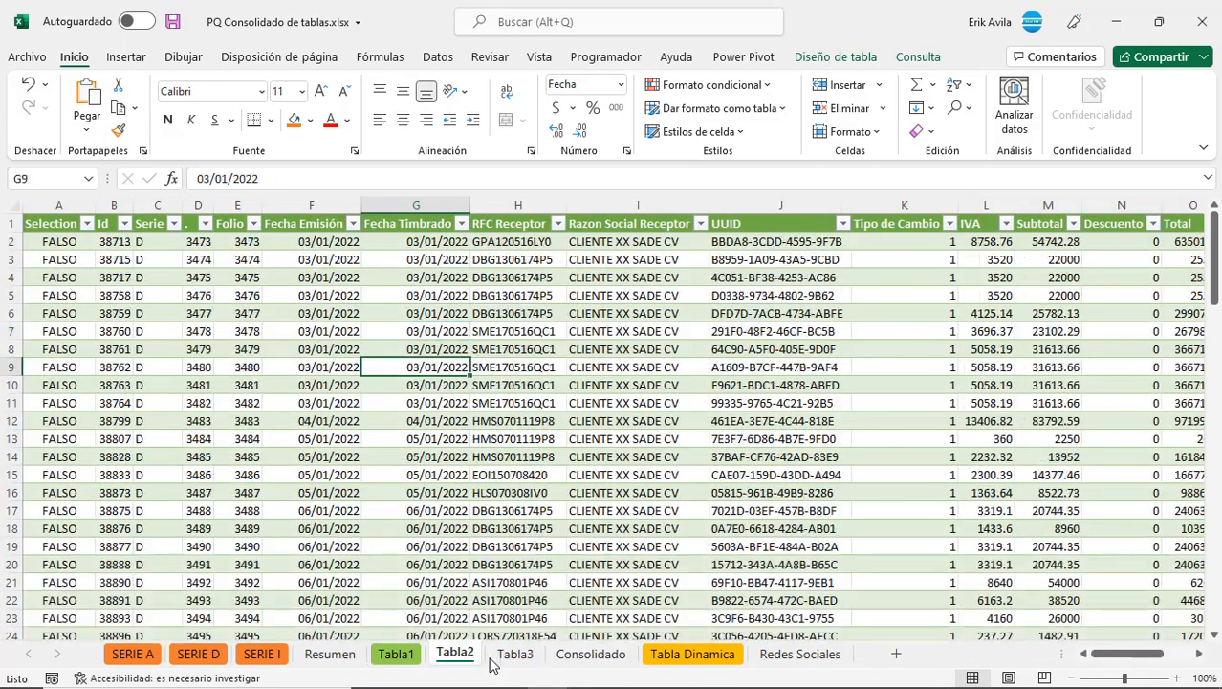
{"action": "left_click", "coordinate": [489, 364]}
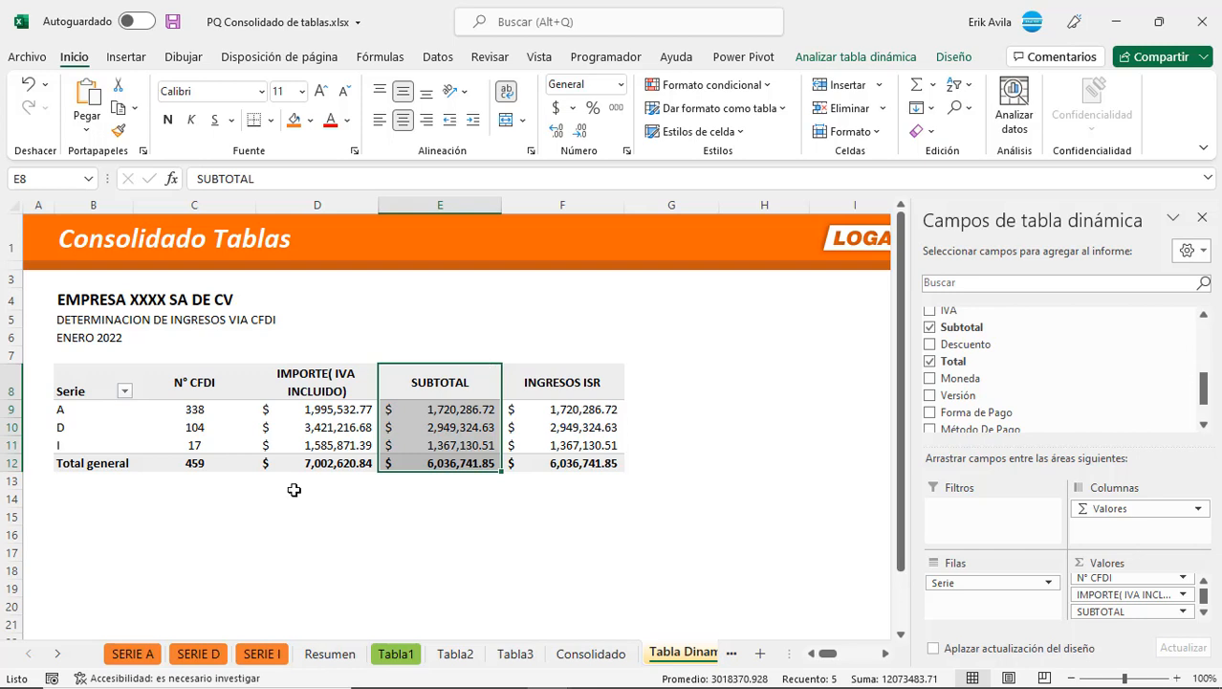
Review the source records on SERIE A, SERIE D and SERIE I, the Resumen summary and the Consolidado table, ending at the pivot table.
{"action": "left_click", "coordinate": [132, 654]}
{"action": "left_click", "coordinate": [198, 653]}
{"action": "left_click", "coordinate": [261, 653]}
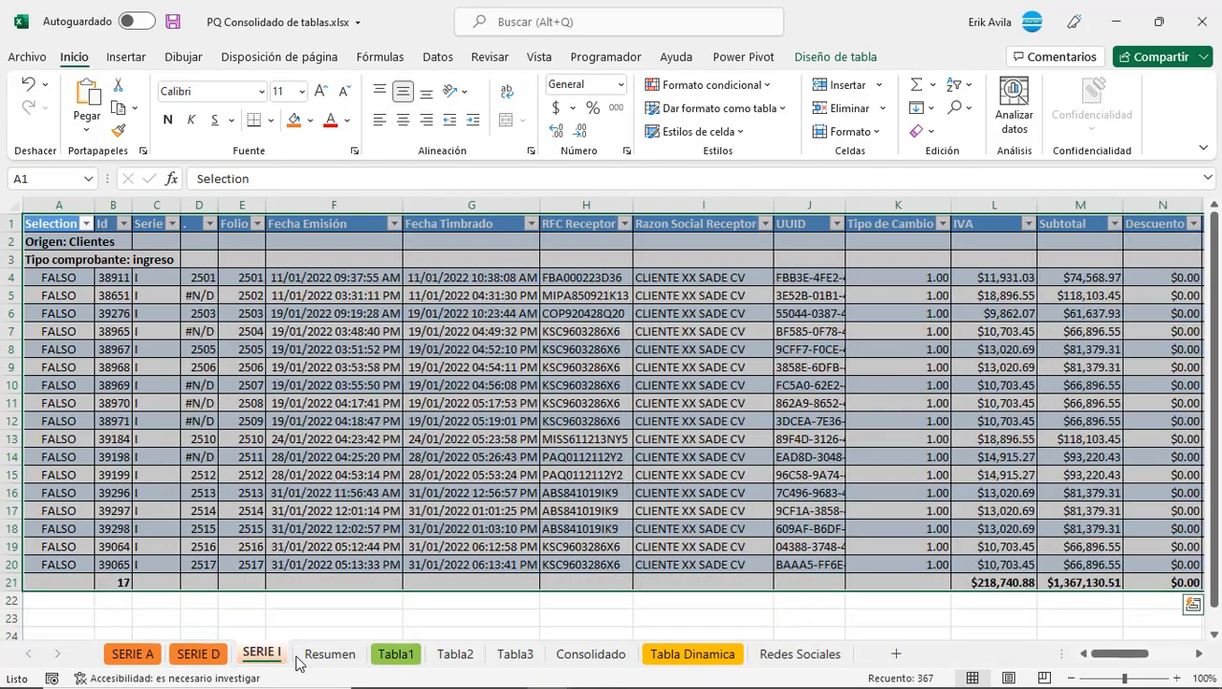
{"action": "left_click", "coordinate": [329, 653]}
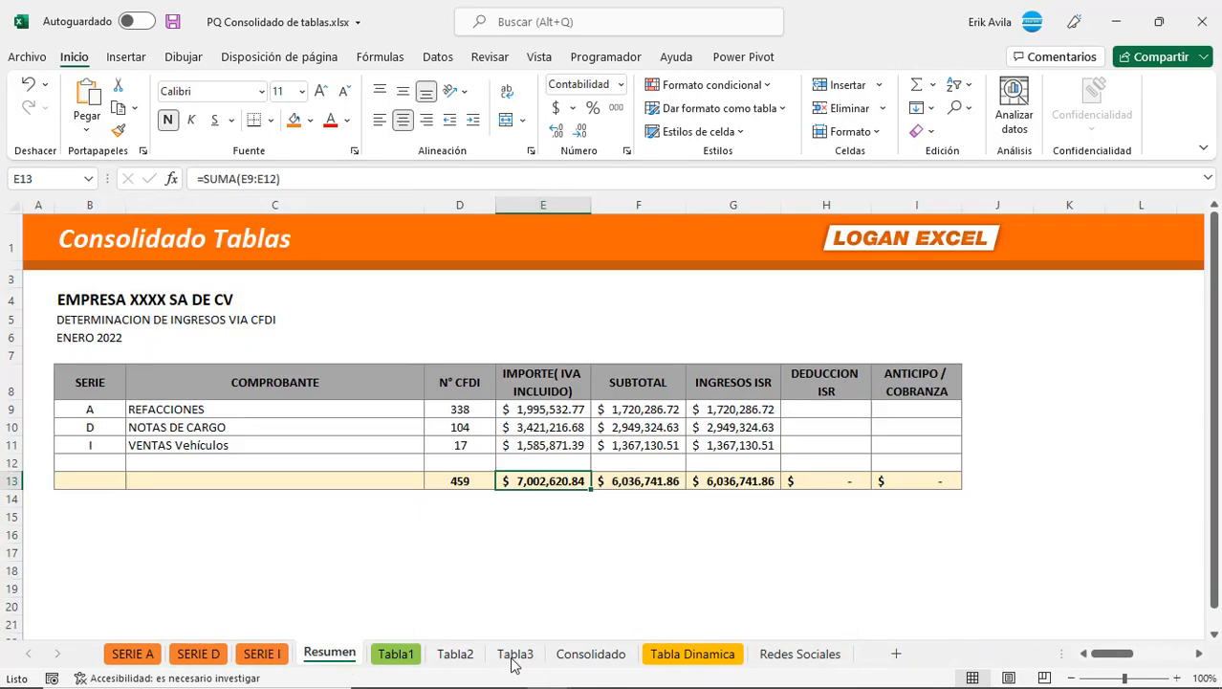
{"action": "left_click", "coordinate": [589, 654]}
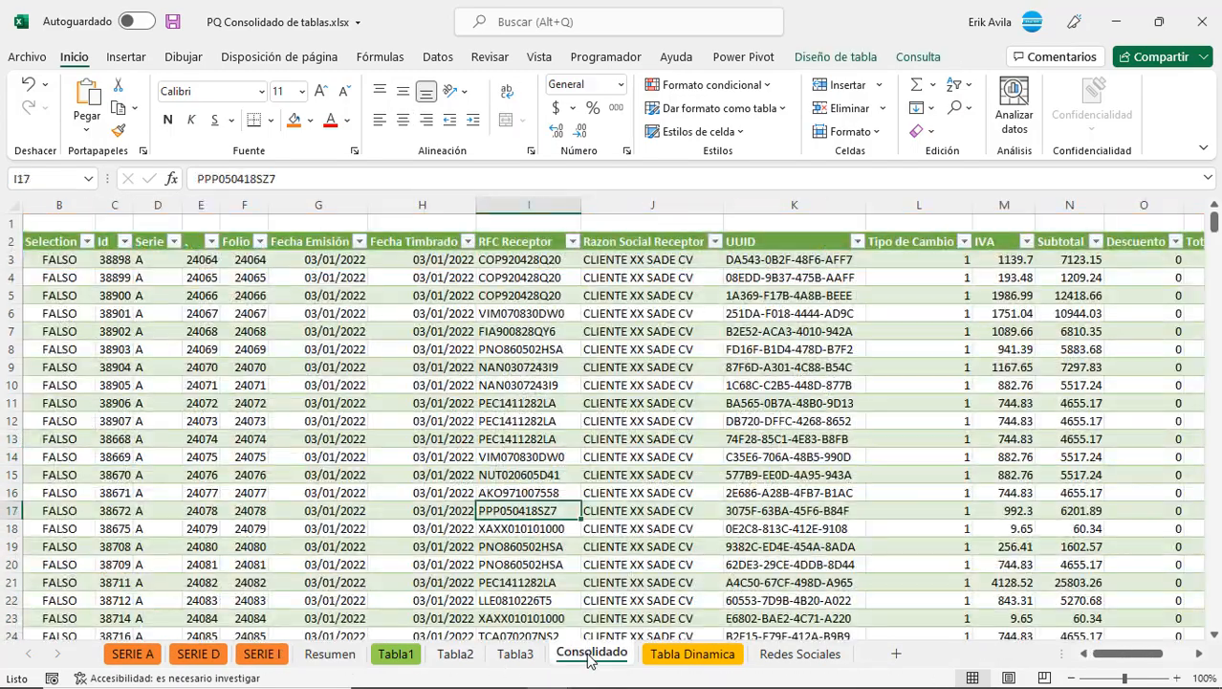
{"action": "left_click", "coordinate": [594, 514]}
{"action": "left_click", "coordinate": [684, 656]}
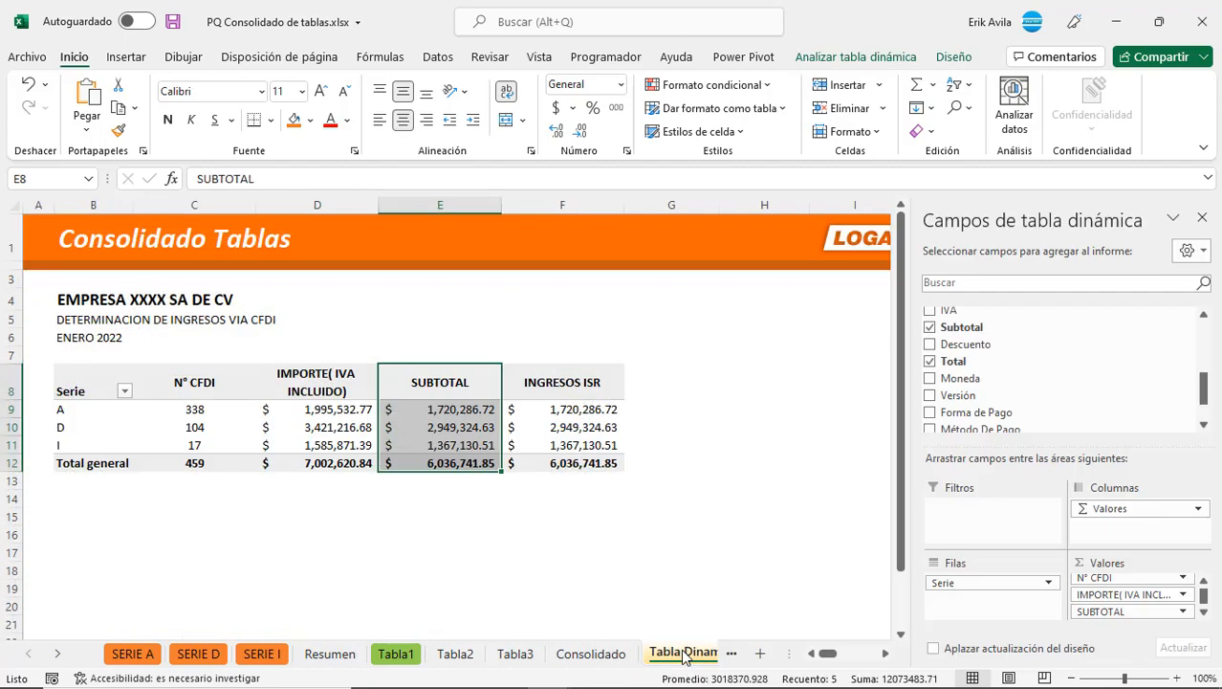
Check the pivot table's IMPORTE, SUBTOTAL and INGRESOS ISR amounts and grand totals against the Resumen sheet.
{"action": "left_click", "coordinate": [533, 469]}
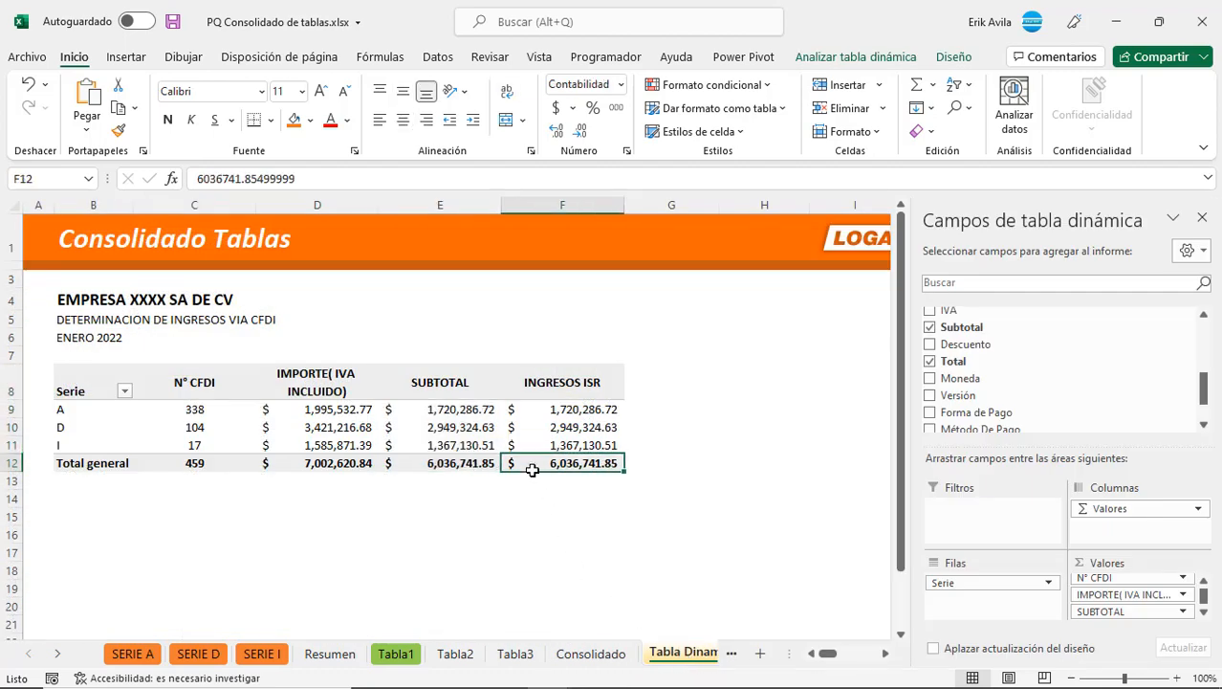
{"action": "left_click", "coordinate": [365, 429]}
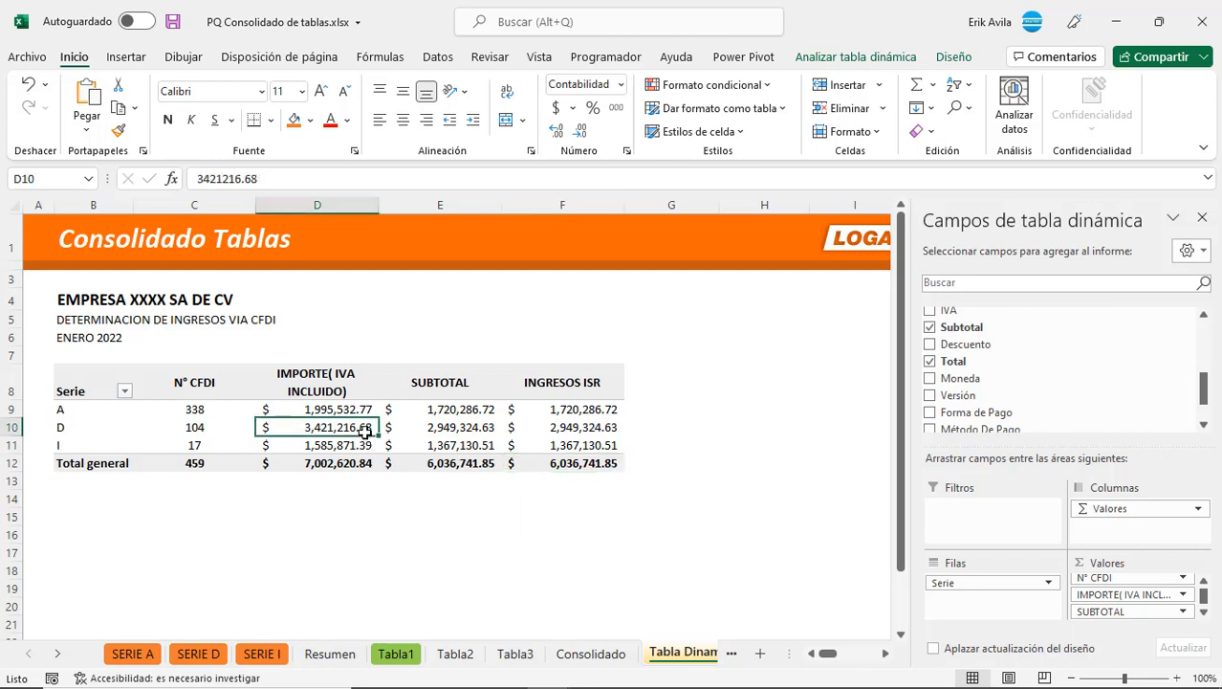
{"action": "left_click", "coordinate": [458, 429]}
{"action": "left_click", "coordinate": [541, 418]}
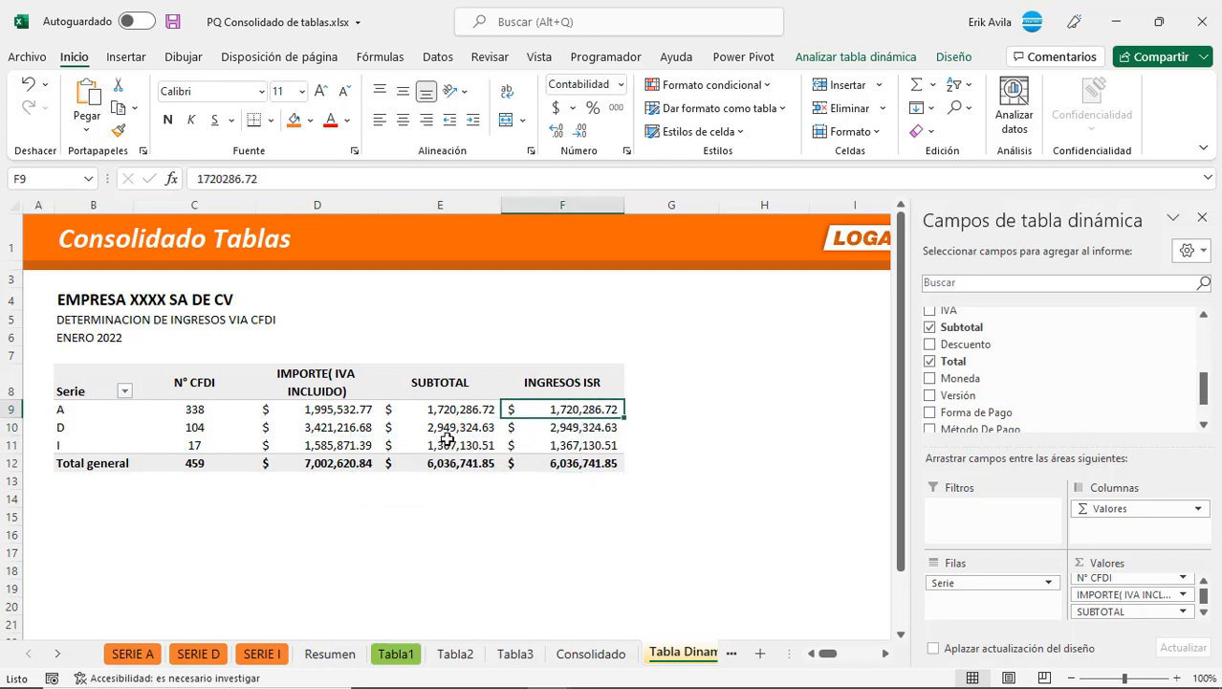
{"action": "left_click", "coordinate": [352, 467]}
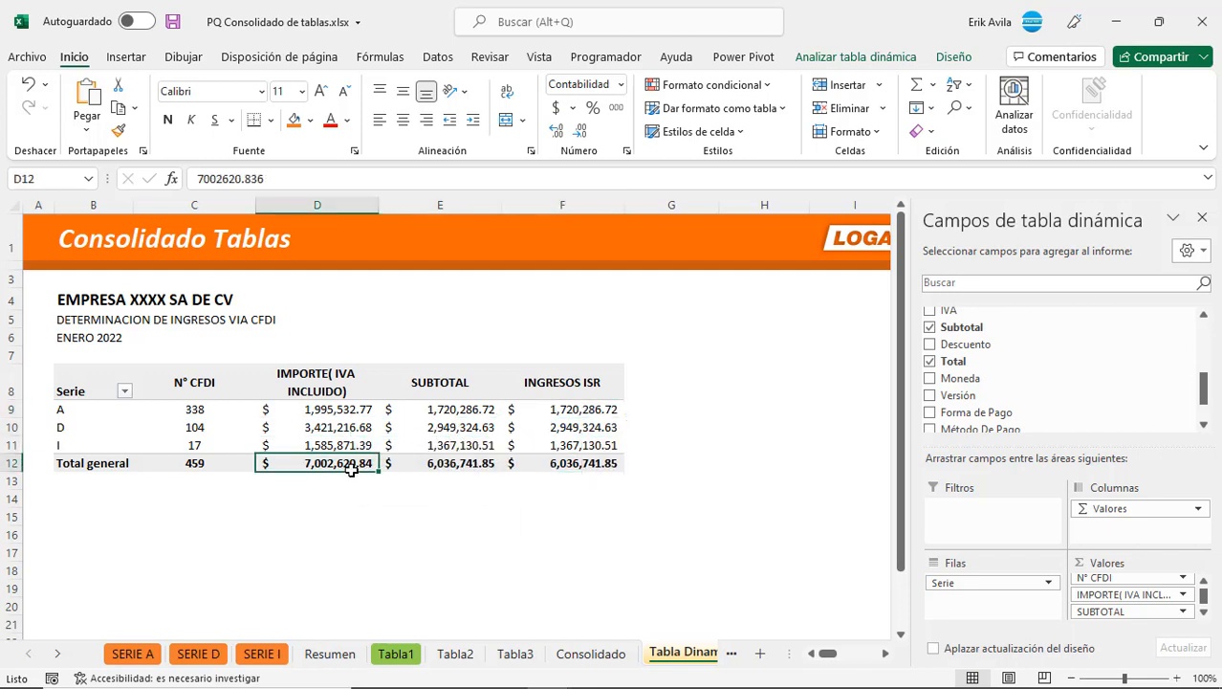
{"action": "left_click", "coordinate": [440, 459]}
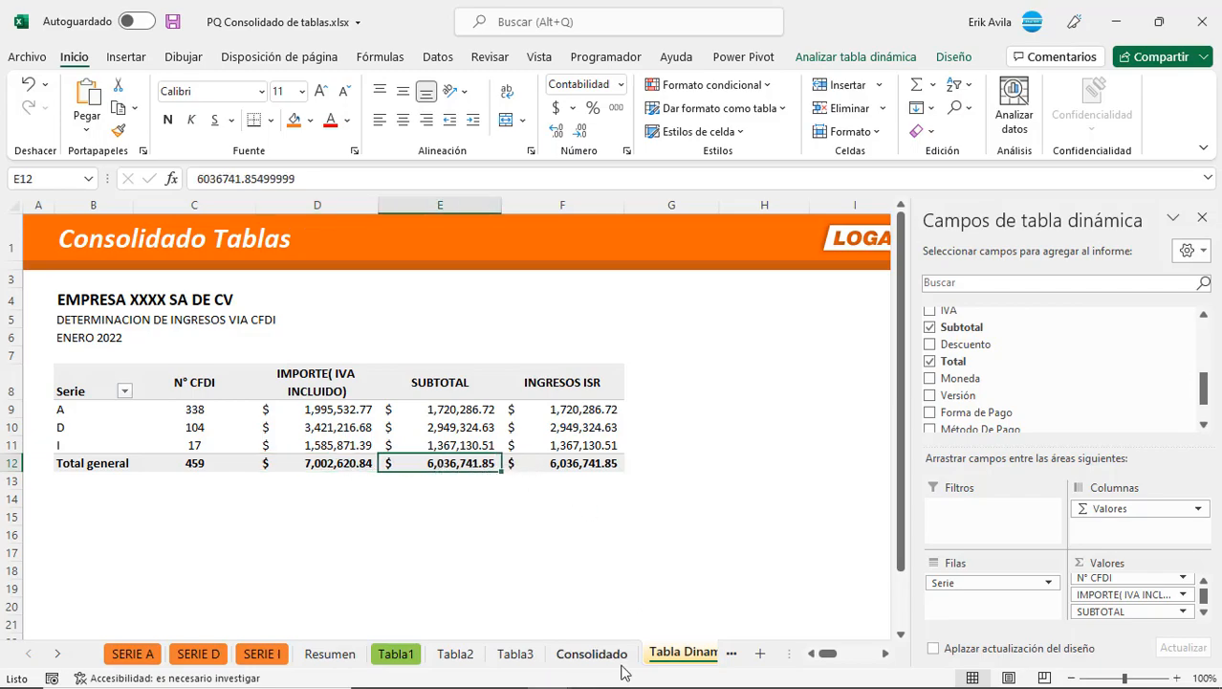
{"action": "left_click", "coordinate": [330, 653]}
{"action": "left_click", "coordinate": [262, 653]}
{"action": "left_click", "coordinate": [330, 653]}
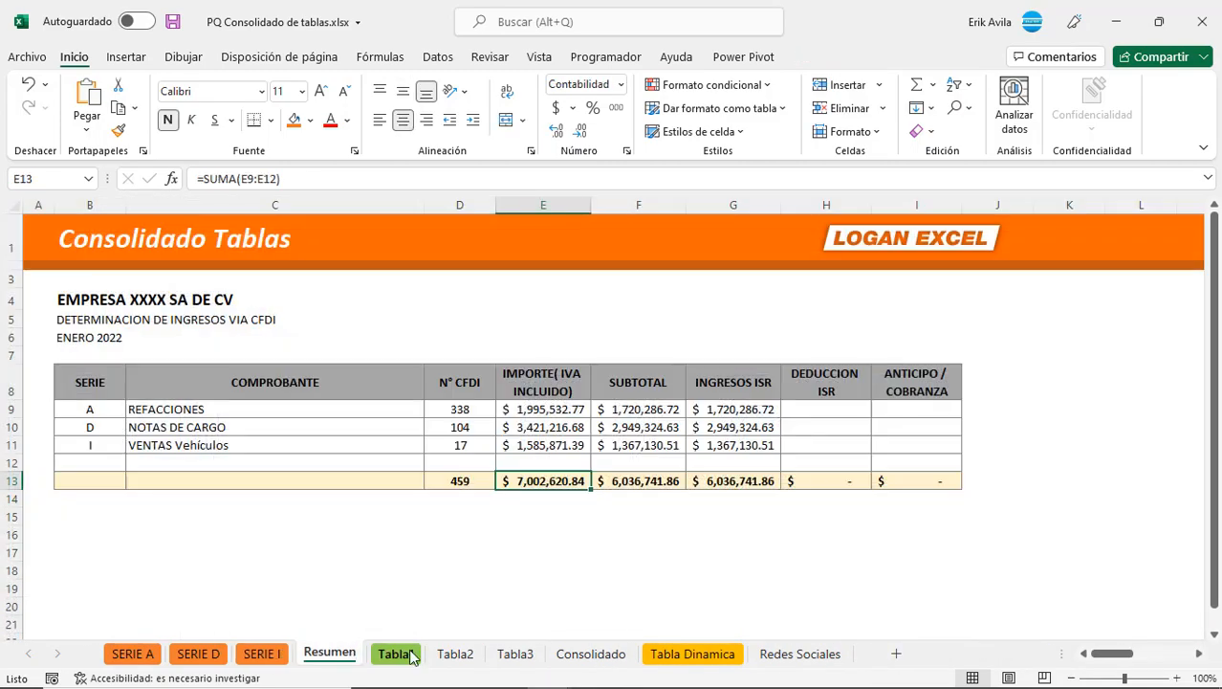